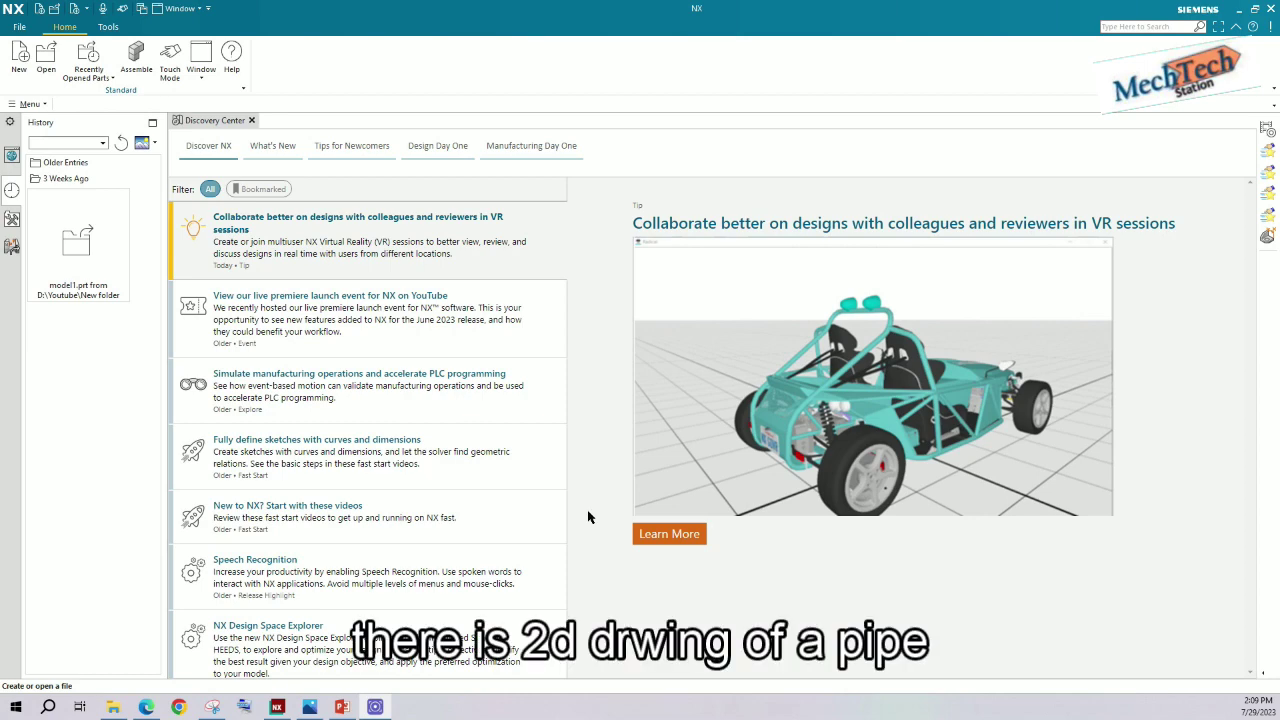
Bring up drawing.PNG in Photos and position it over the NX window.
{"action": "left_click", "coordinate": [309, 708]}
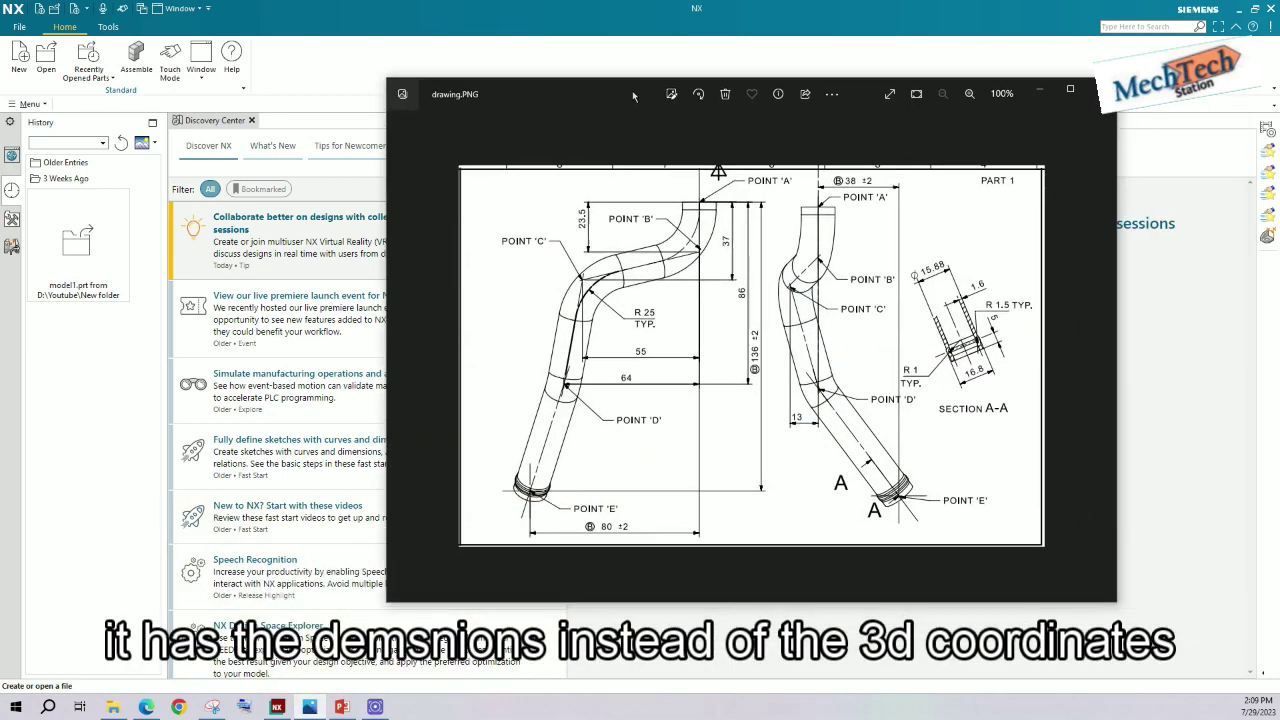
{"action": "left_click_drag", "start_coordinate": [632, 90], "coordinate": [554, 76]}
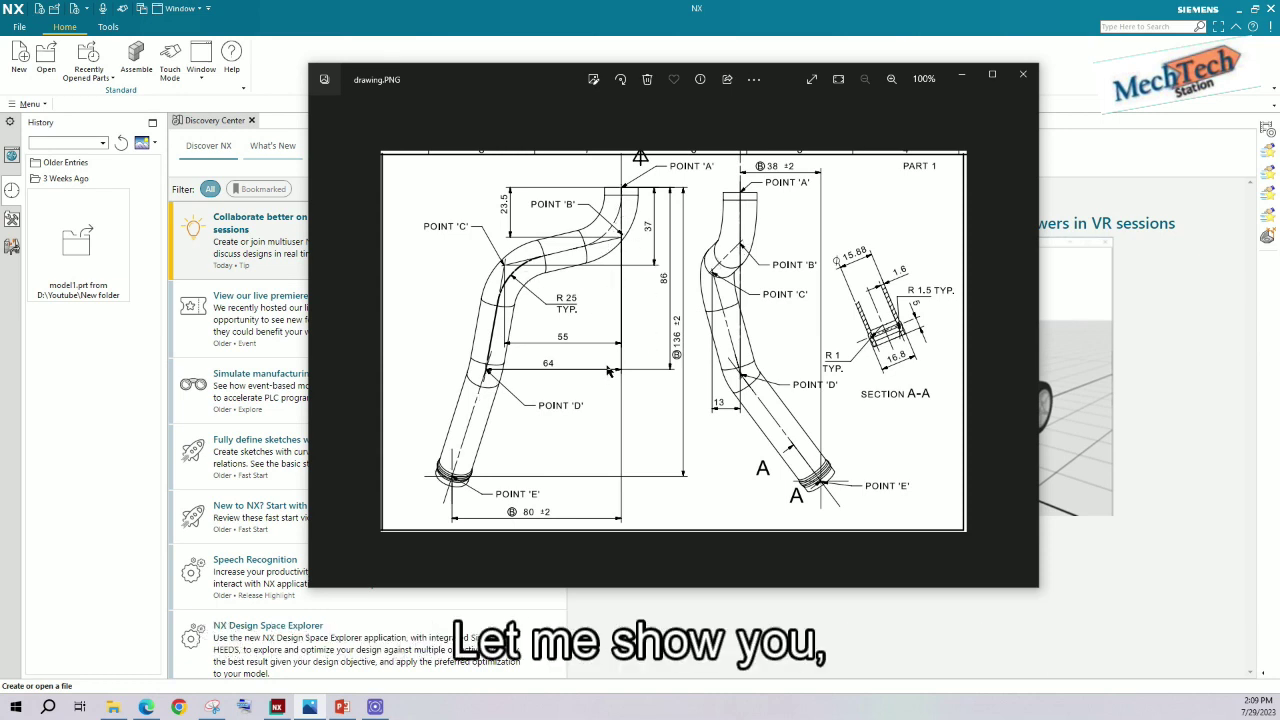
{"action": "left_click_drag", "start_coordinate": [630, 372], "coordinate": [626, 391]}
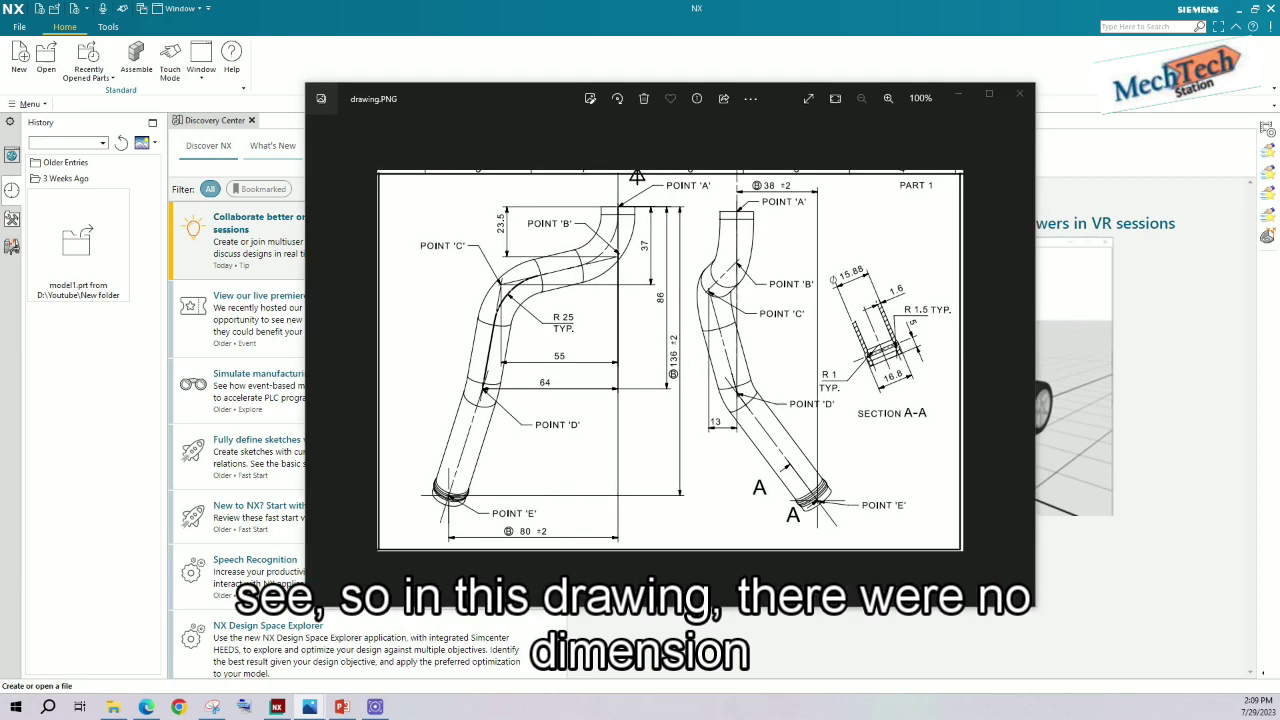
Compare with the coordinate-table drawing drg.PNG, close it, and reposition drawing.PNG.
{"action": "key", "text": "alt+Tab"}
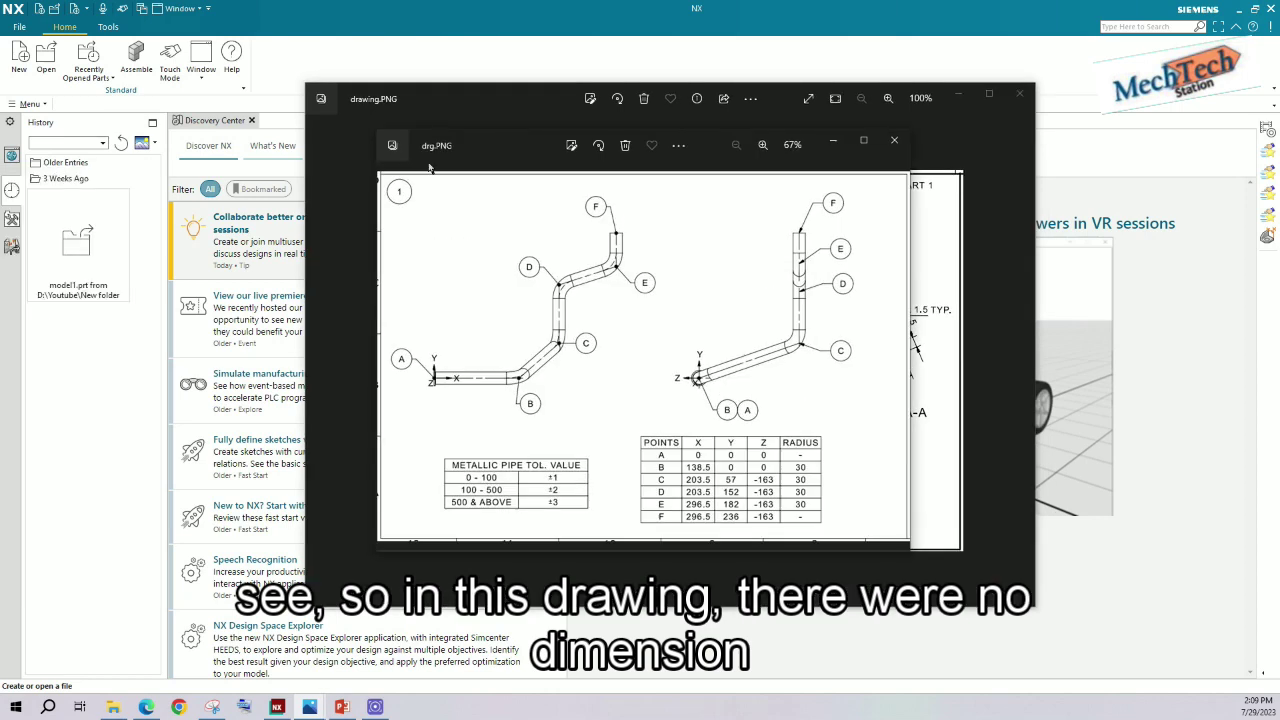
{"action": "mouse_move", "coordinate": [487, 141]}
{"action": "left_mouse_down"}
{"action": "mouse_move", "coordinate": [490, 179]}
{"action": "mouse_move", "coordinate": [509, 154]}
{"action": "left_mouse_up"}
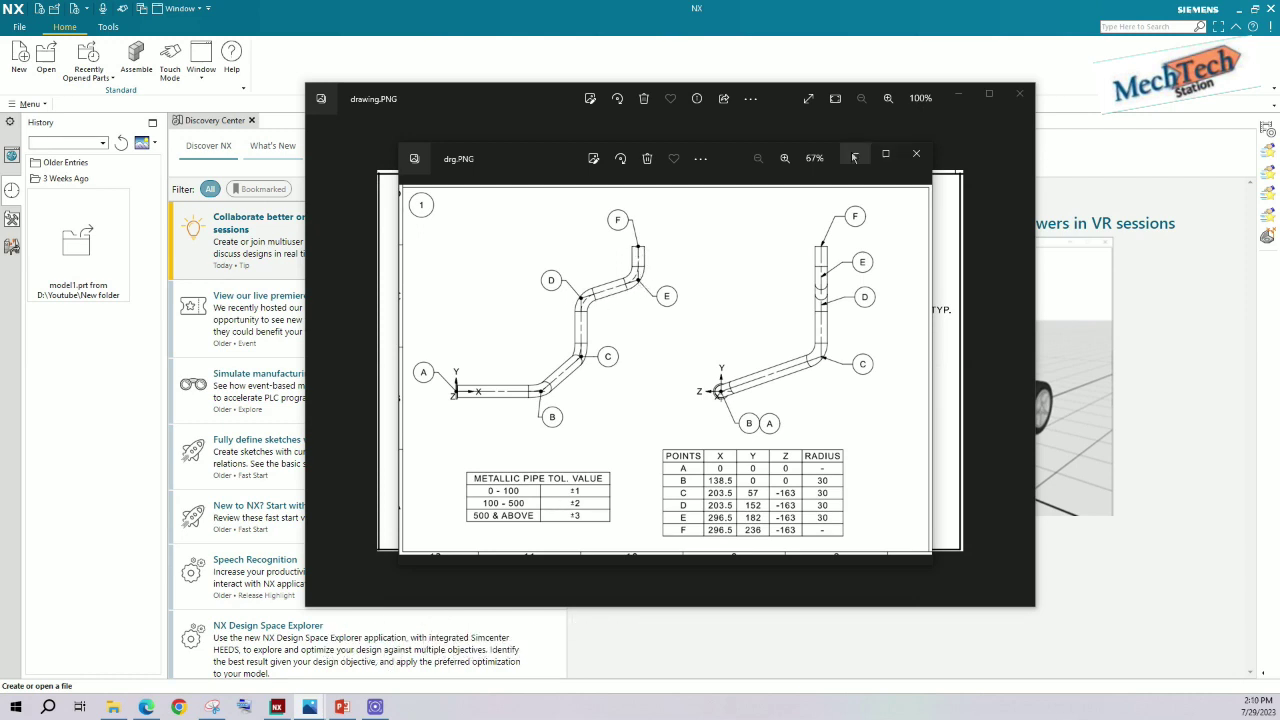
{"action": "left_click", "coordinate": [915, 154]}
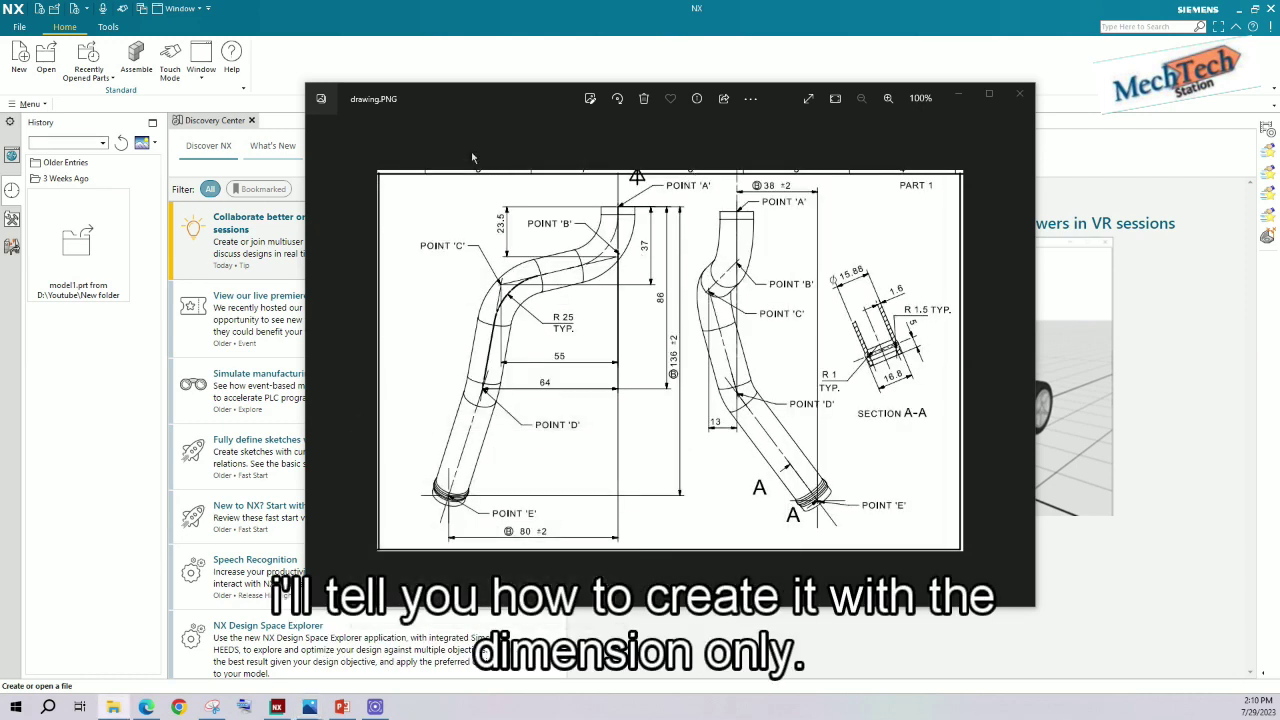
{"action": "mouse_move", "coordinate": [460, 104]}
{"action": "left_mouse_down"}
{"action": "mouse_move", "coordinate": [489, 94]}
{"action": "mouse_move", "coordinate": [467, 105]}
{"action": "left_mouse_up"}
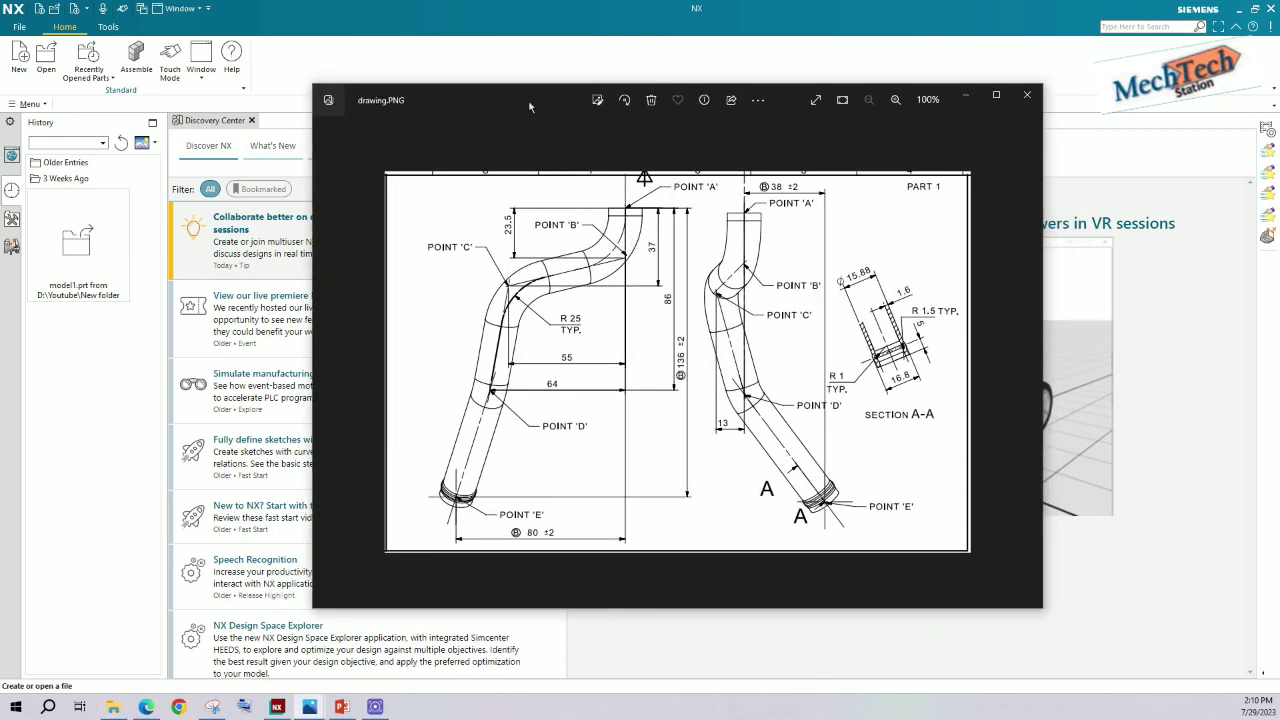
{"action": "left_click_drag", "start_coordinate": [529, 106], "coordinate": [484, 110]}
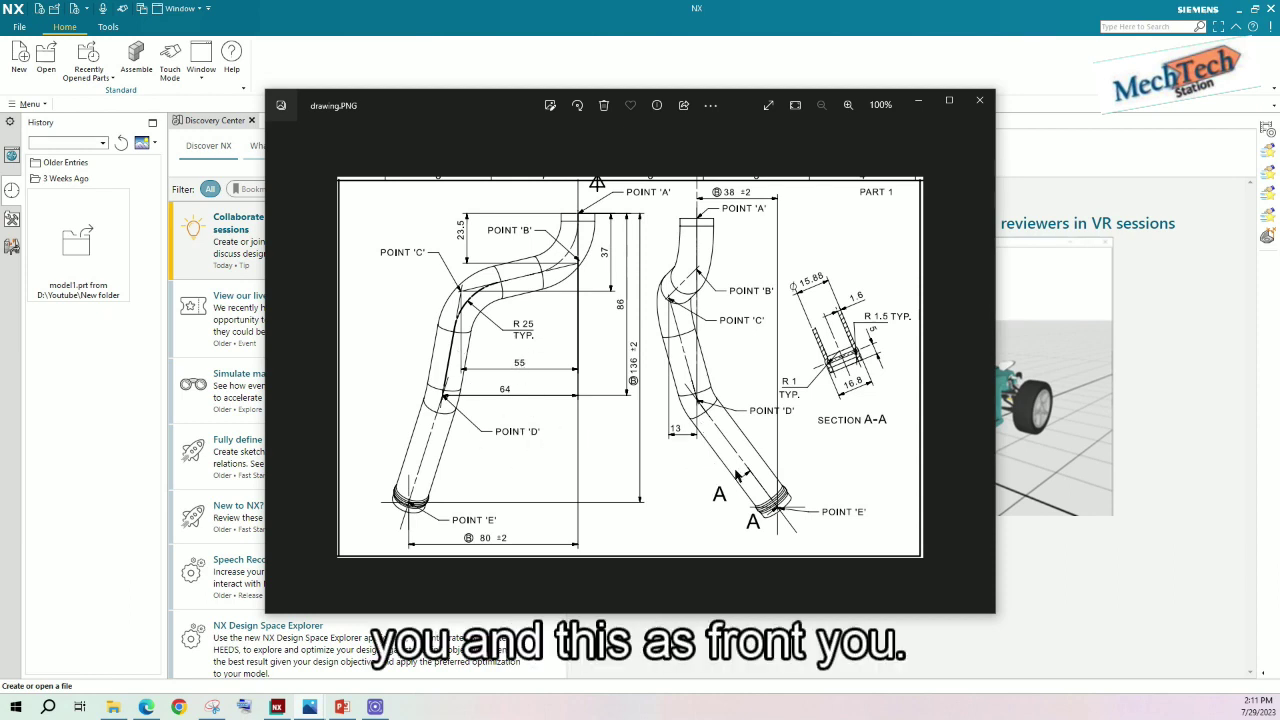
Create a new millimetre Model part named Pipe_part2.prt.
{"action": "left_click", "coordinate": [918, 102]}
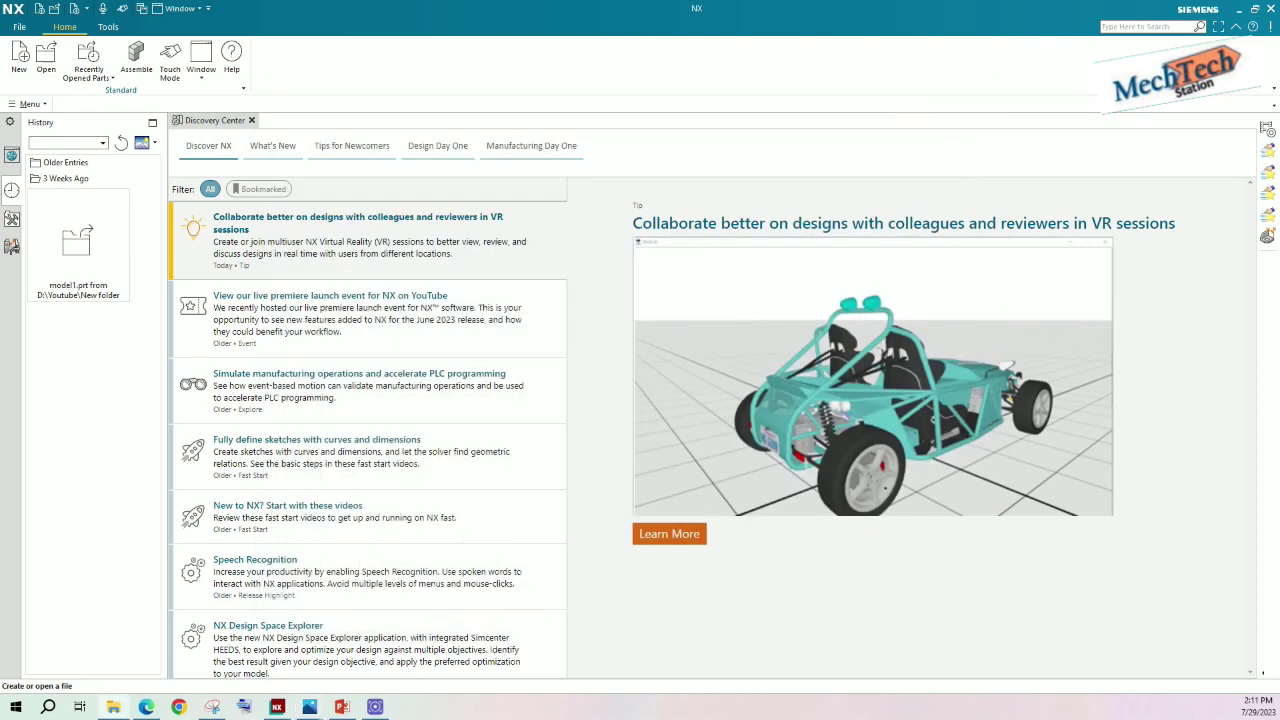
{"action": "left_click", "coordinate": [19, 55]}
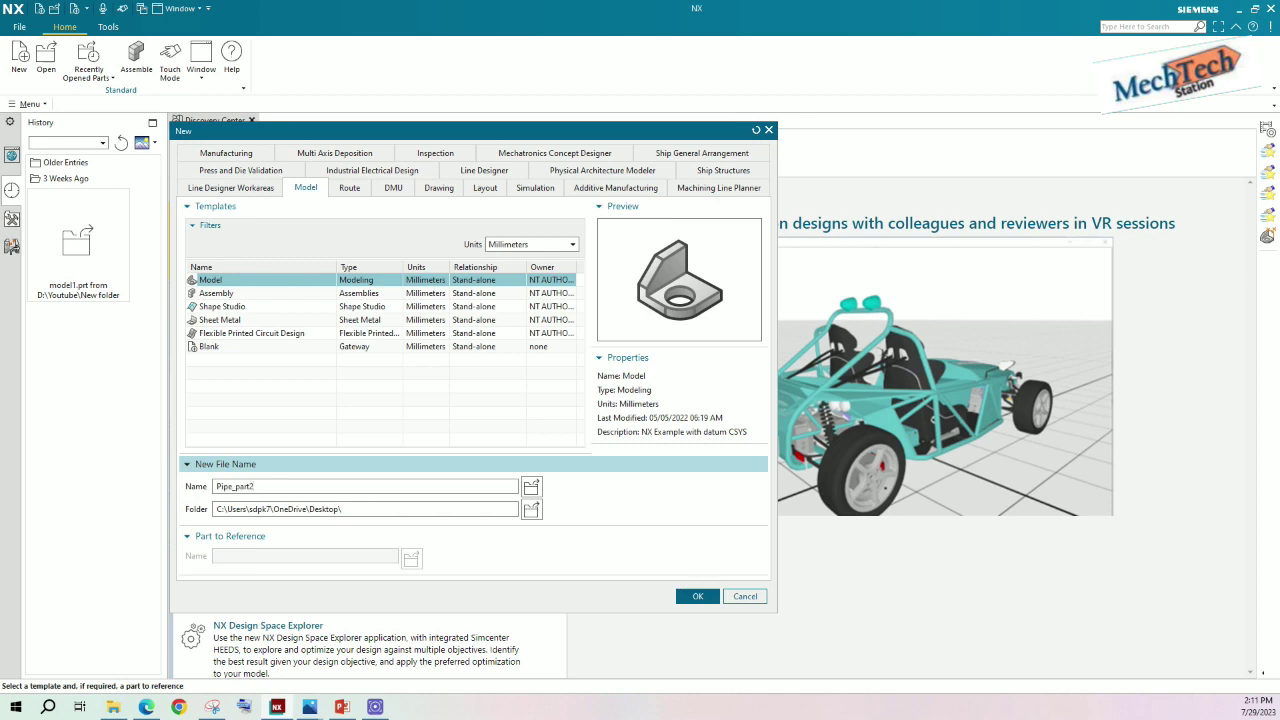
{"action": "left_click", "coordinate": [697, 596]}
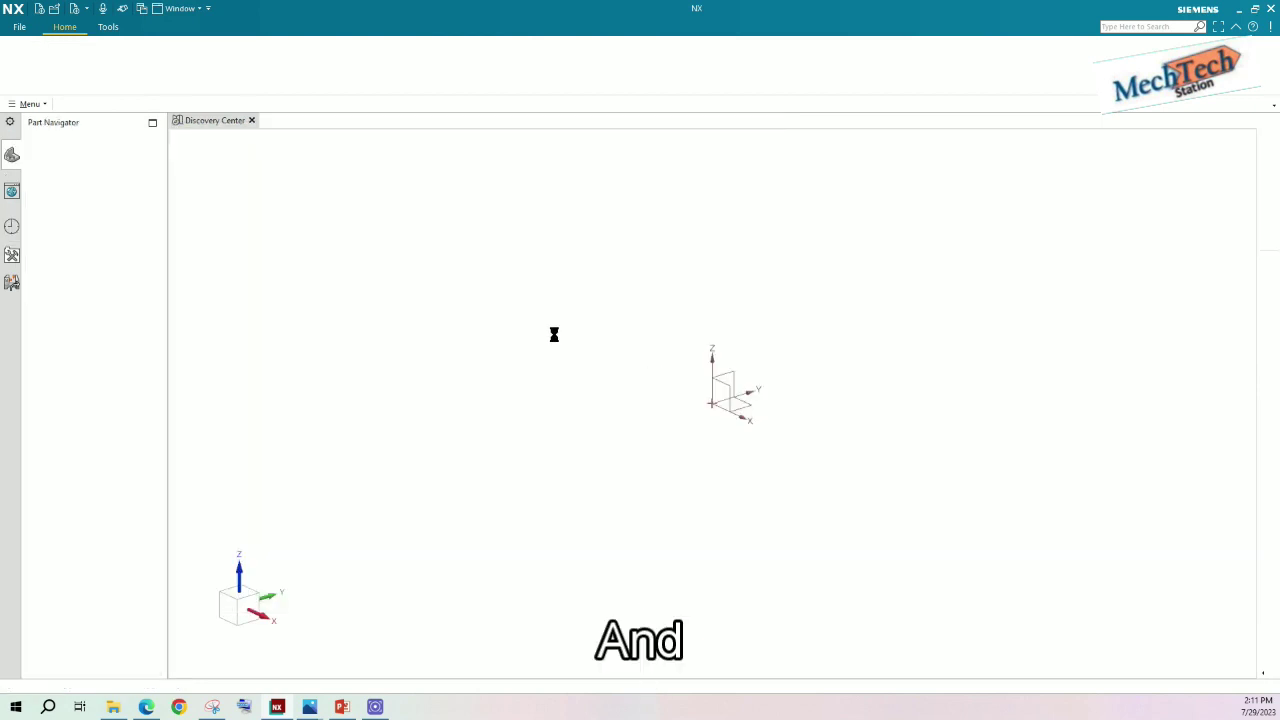
Close the coordinate-table drawing and review the dimensioned drawing.PNG before hiding it.
{"action": "mouse_move", "coordinate": [310, 708]}
{"action": "left_click", "coordinate": [292, 632]}
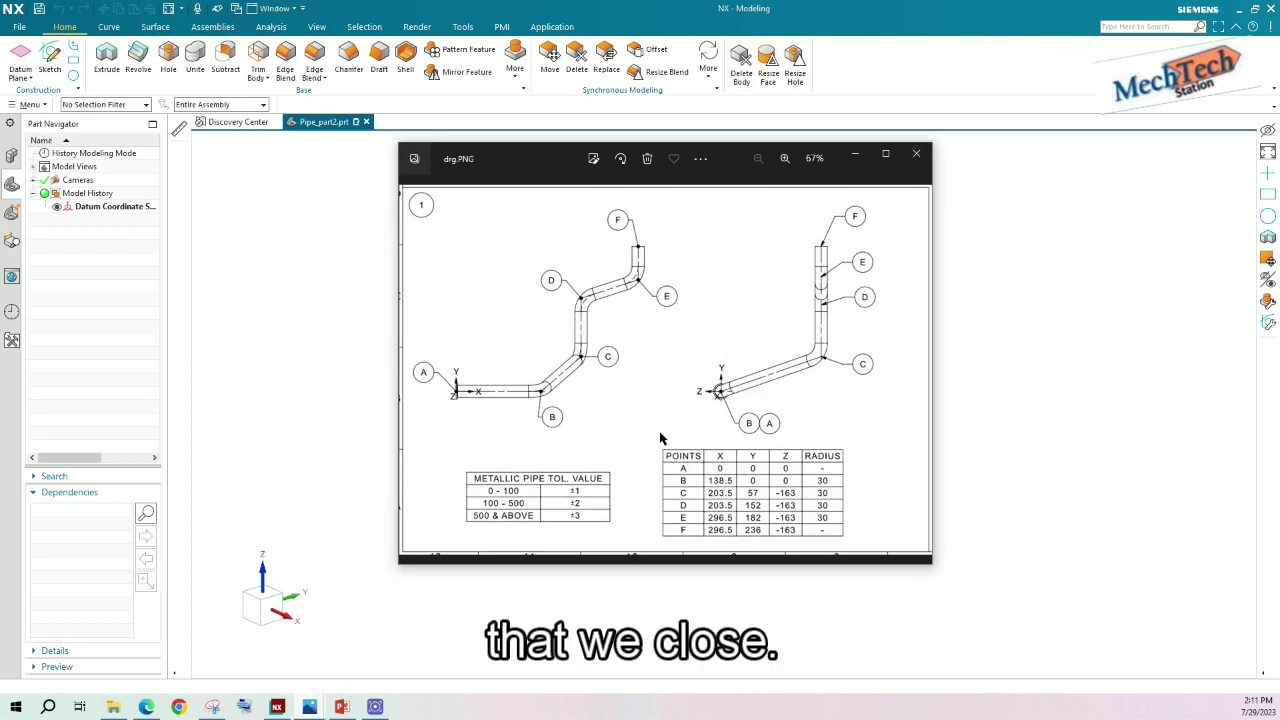
{"action": "left_click", "coordinate": [916, 153]}
{"action": "left_click", "coordinate": [306, 710]}
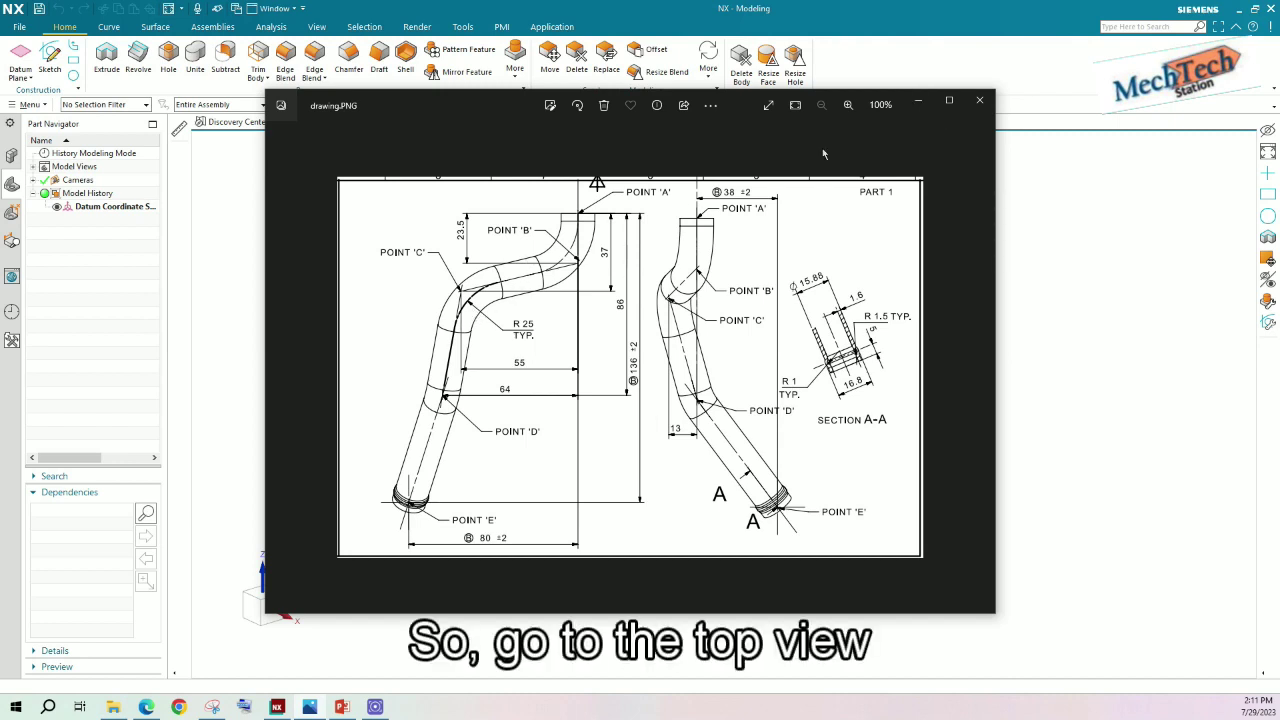
{"action": "left_click", "coordinate": [917, 101]}
Create Sketch (1) on the Top datum plane.
{"action": "left_click", "coordinate": [49, 60]}
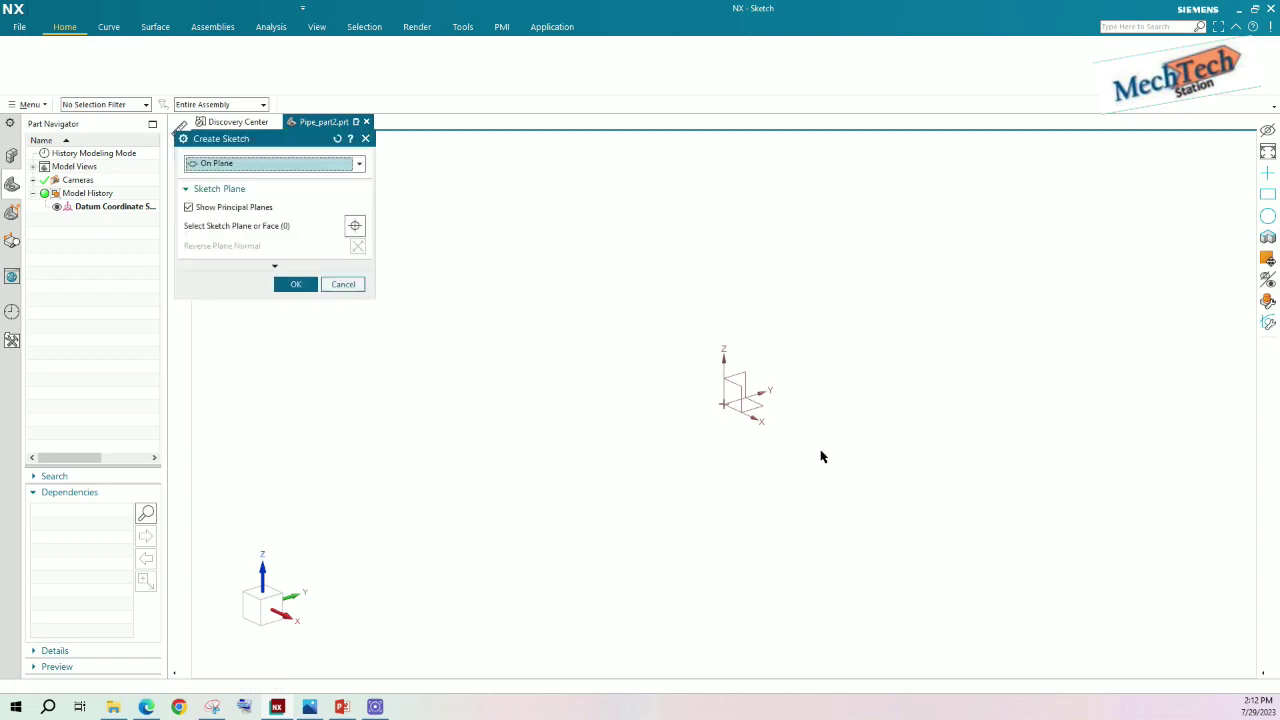
{"action": "left_click", "coordinate": [805, 422]}
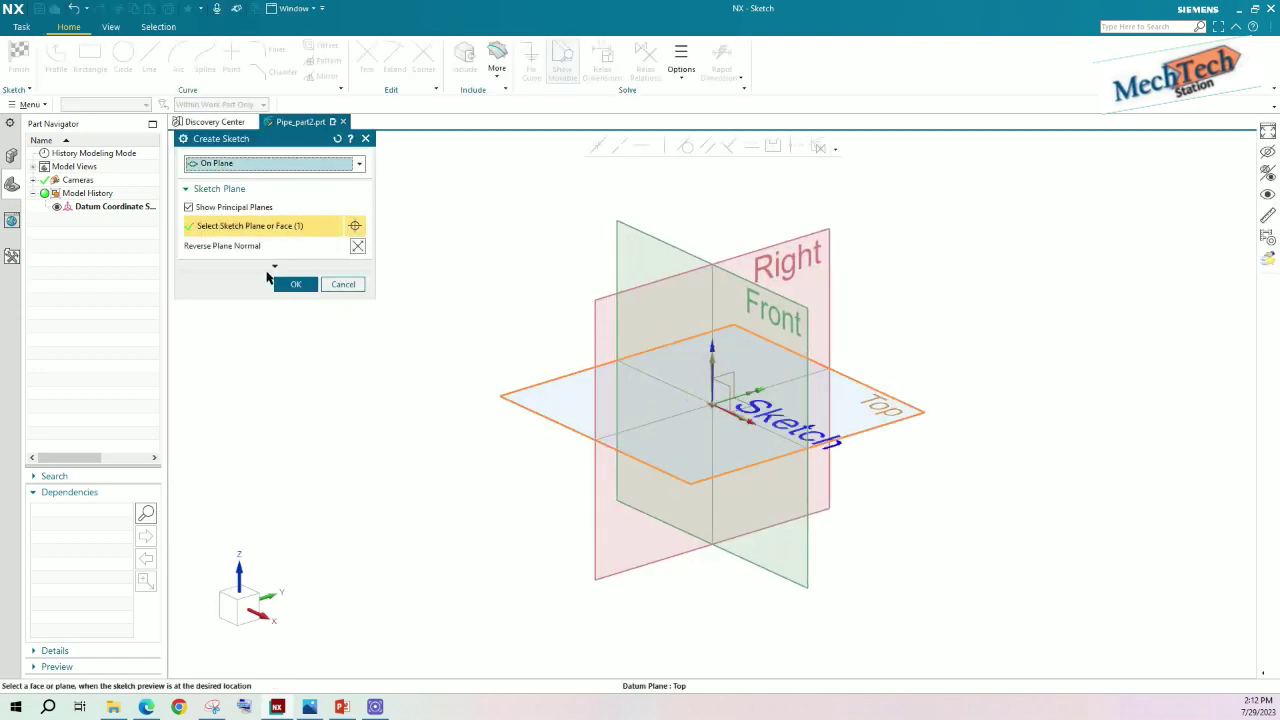
{"action": "left_click", "coordinate": [288, 284]}
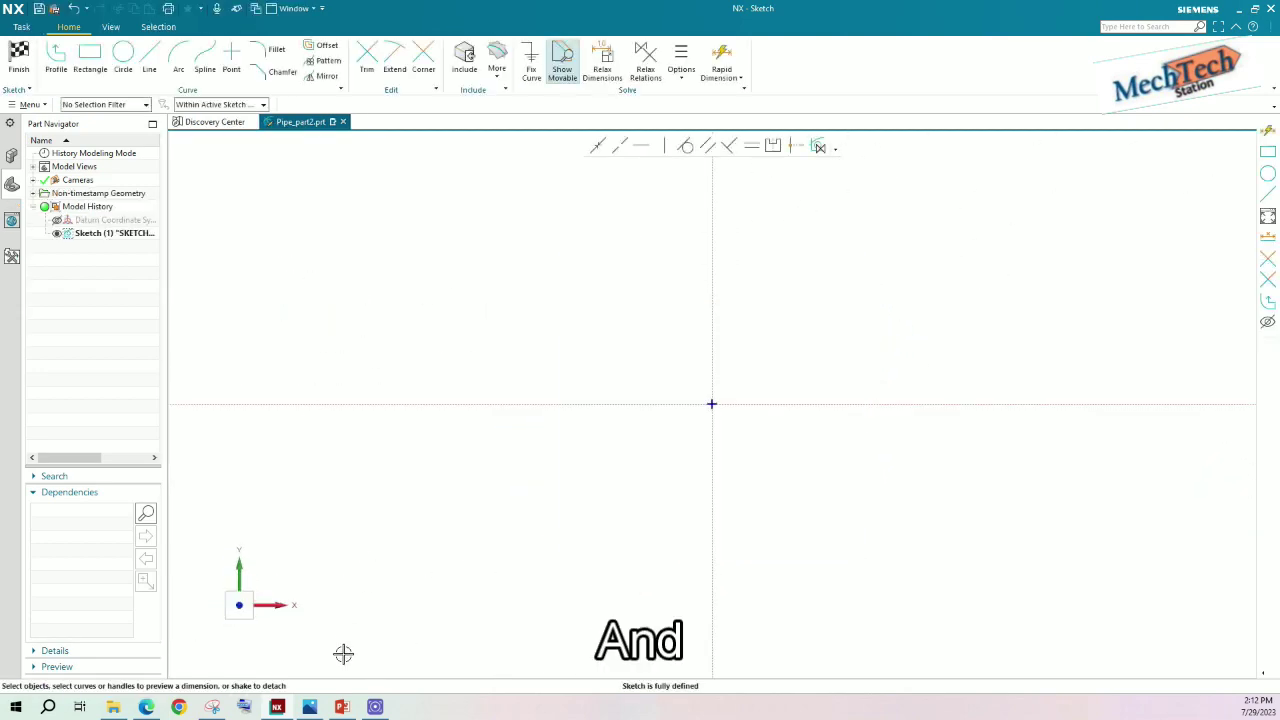
Check the dimensioned drawing, then pick the Line tool.
{"action": "left_click", "coordinate": [311, 707]}
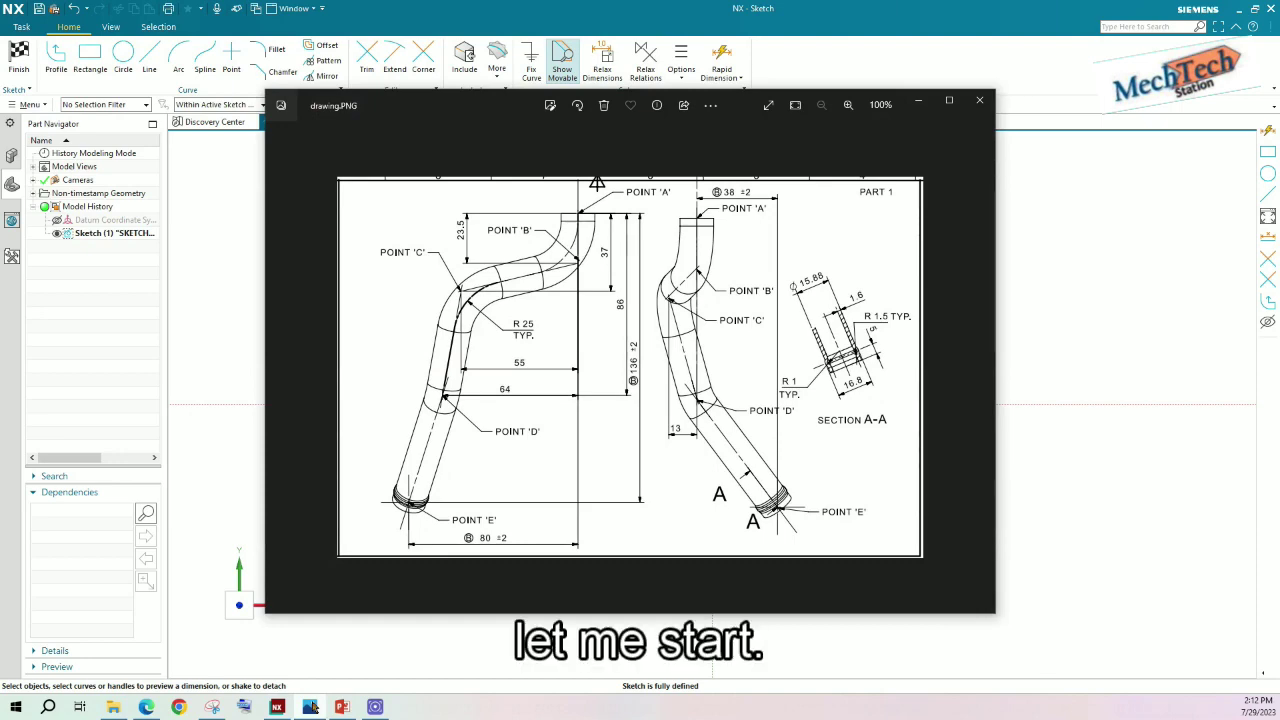
{"action": "left_click", "coordinate": [311, 707]}
{"action": "left_click", "coordinate": [311, 707]}
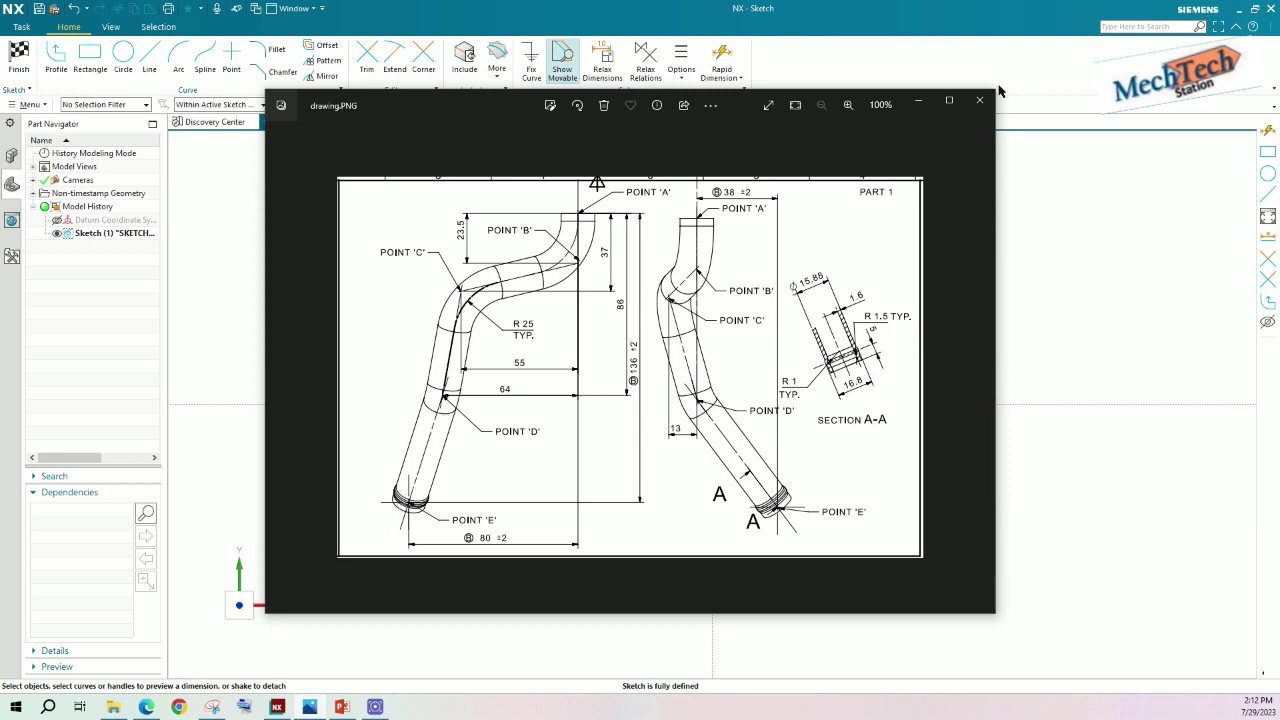
{"action": "left_click", "coordinate": [918, 100]}
{"action": "left_click", "coordinate": [149, 58]}
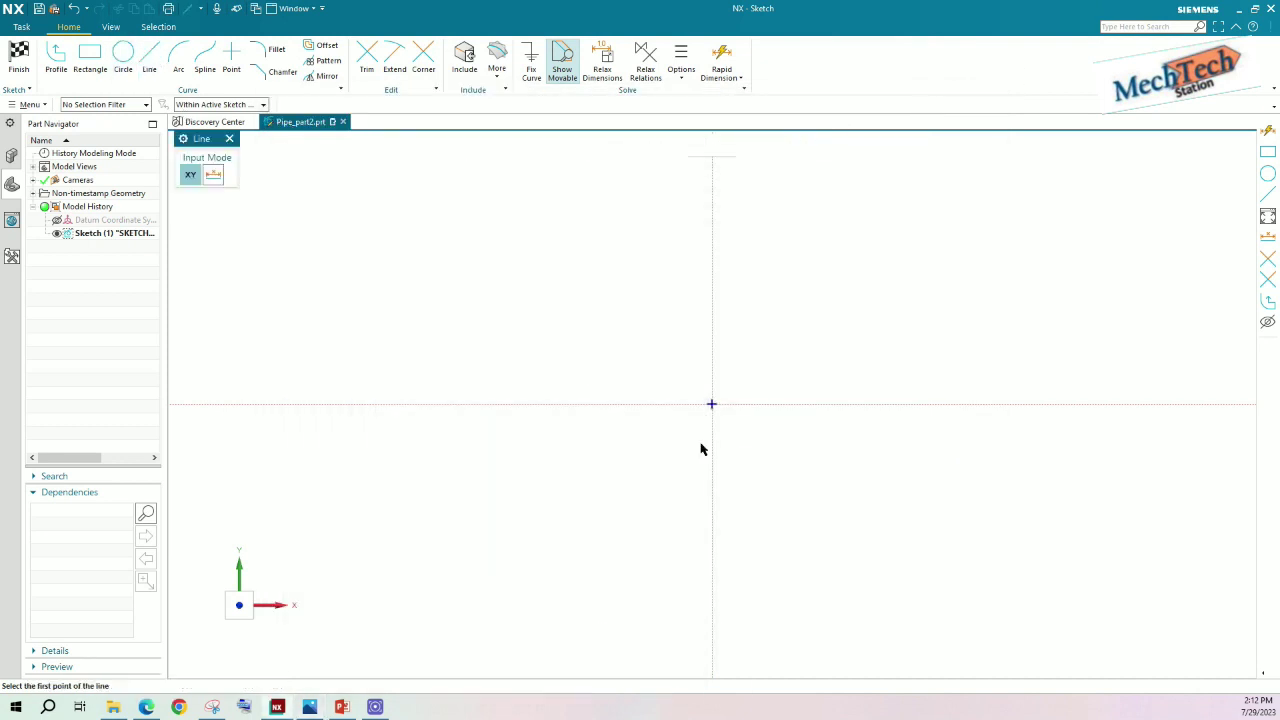
Draw the chain of four connected lines for the pipe centreline, starting at the sketch origin.
{"action": "left_click", "coordinate": [713, 403]}
{"action": "left_click", "coordinate": [712, 480]}
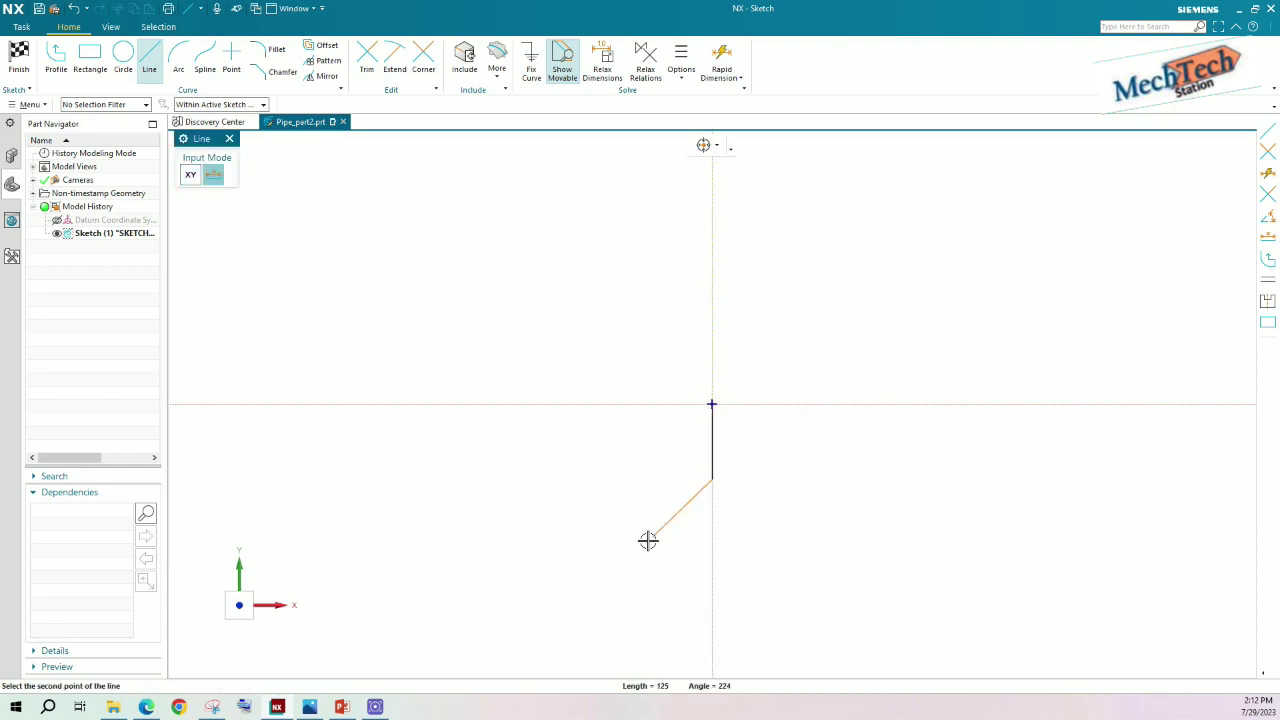
{"action": "left_click", "coordinate": [622, 562]}
{"action": "scroll", "coordinate": [633, 476], "scroll_direction": "up", "scroll_amount": 4}
{"action": "scroll", "coordinate": [650, 360], "scroll_direction": "down", "scroll_amount": 9}
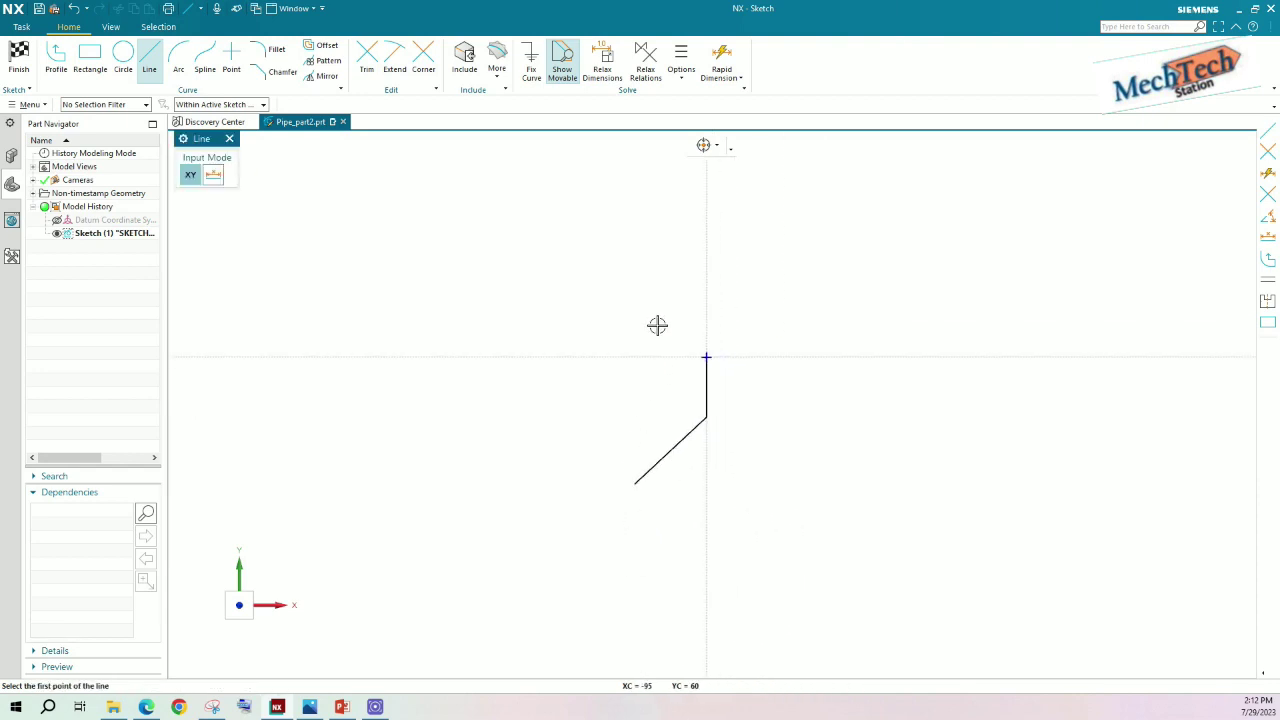
{"action": "scroll", "coordinate": [645, 300], "scroll_direction": "up", "scroll_amount": 5}
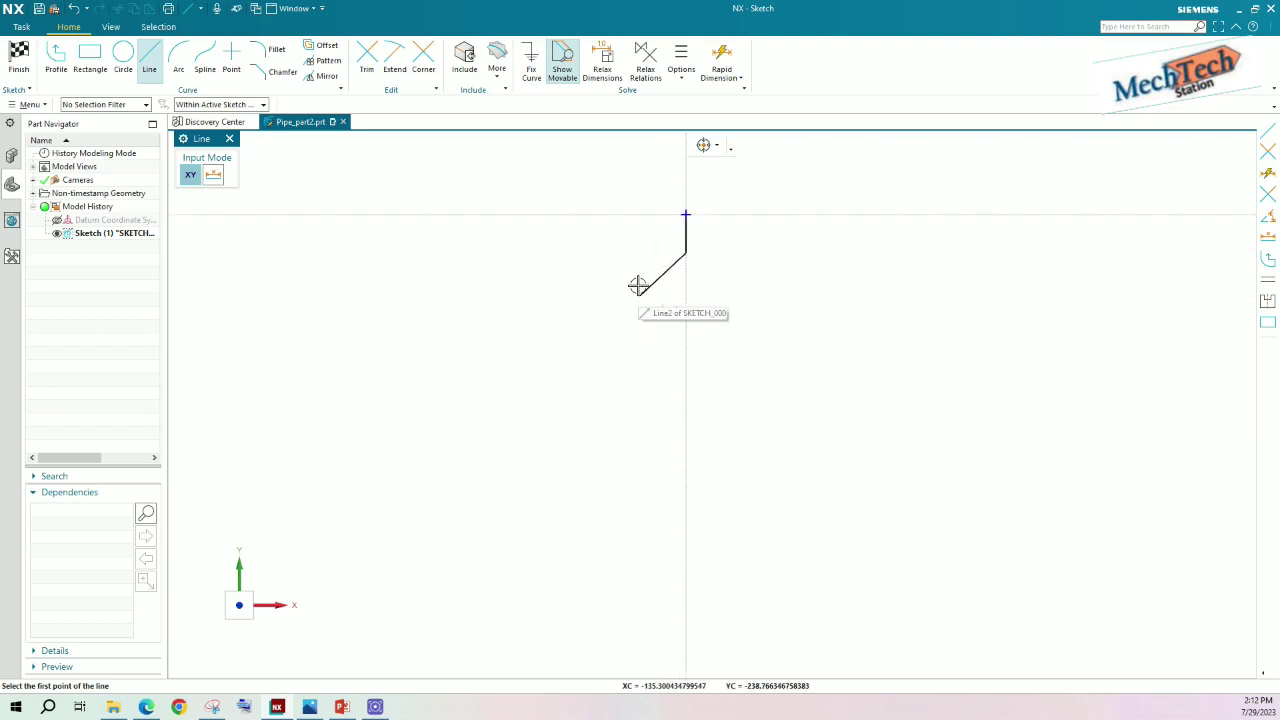
{"action": "left_click", "coordinate": [638, 312]}
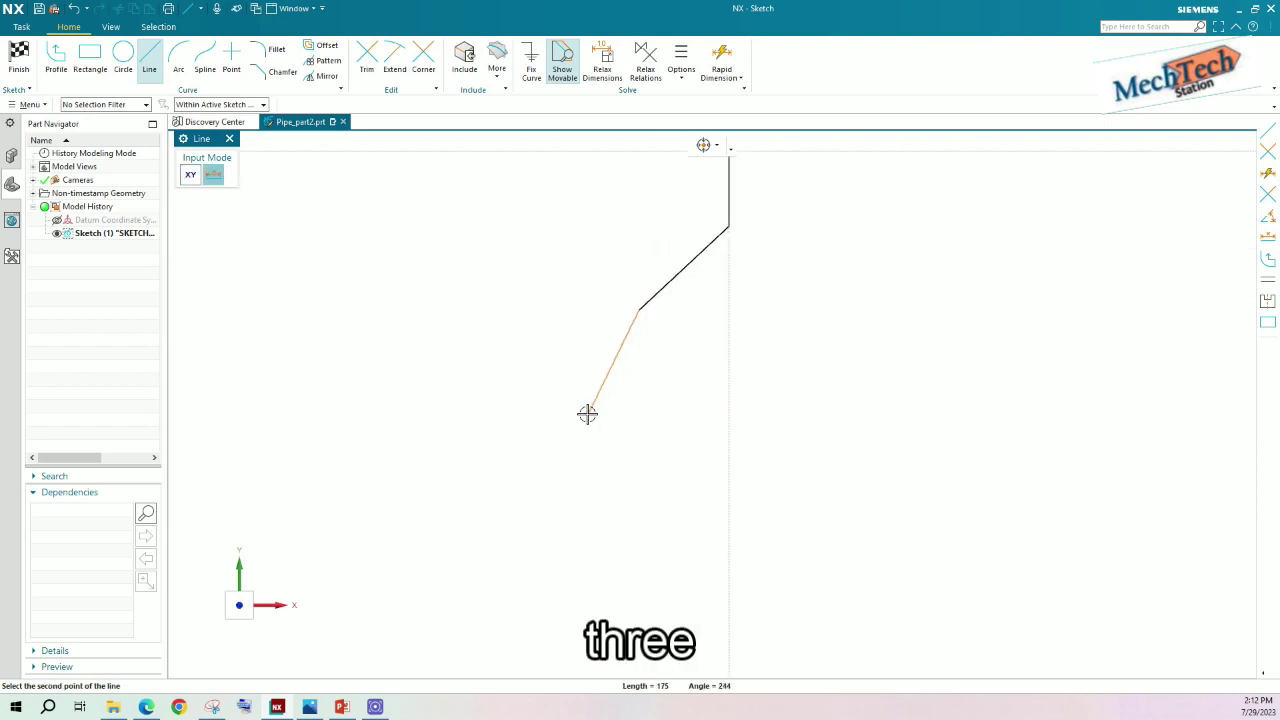
{"action": "left_click", "coordinate": [586, 413]}
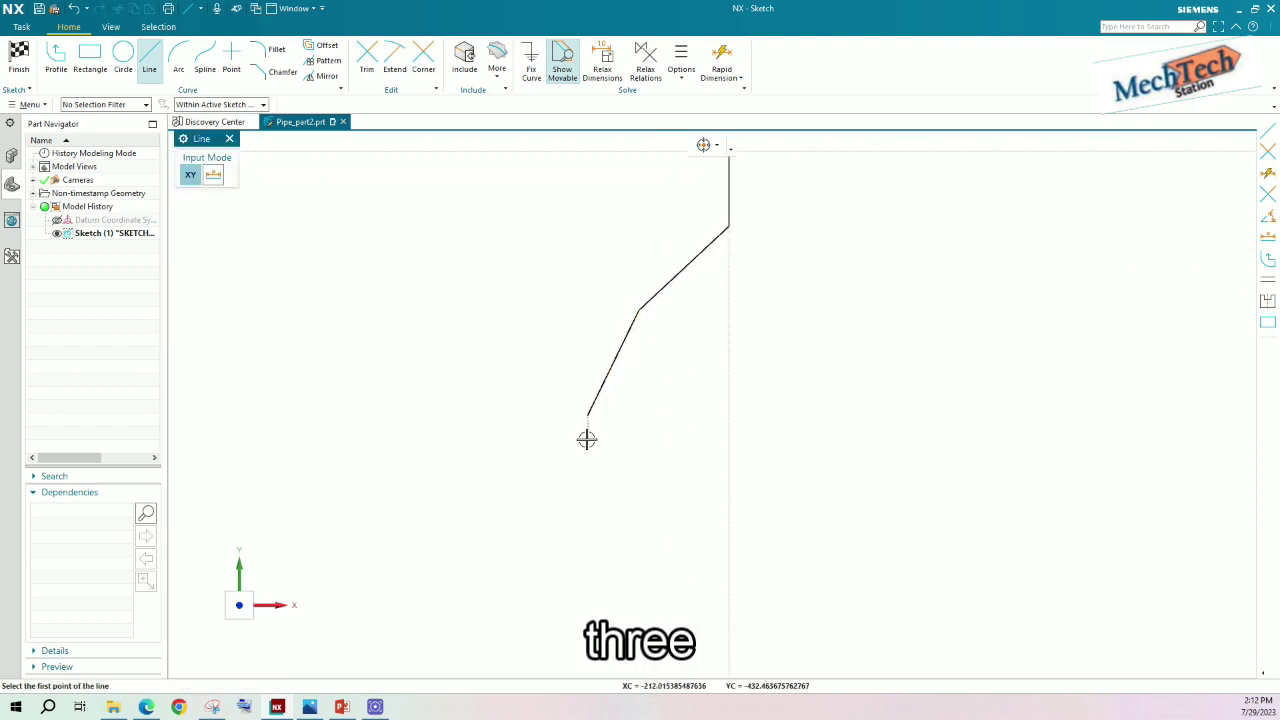
{"action": "left_click", "coordinate": [566, 520]}
{"action": "right_click", "coordinate": [466, 269]}
{"action": "left_click", "coordinate": [489, 277]}
Turn the view to face the sketch squarely.
{"action": "scroll", "coordinate": [490, 340], "scroll_direction": "up", "scroll_amount": 1}
{"action": "scroll", "coordinate": [420, 459], "scroll_direction": "down", "scroll_amount": 2}
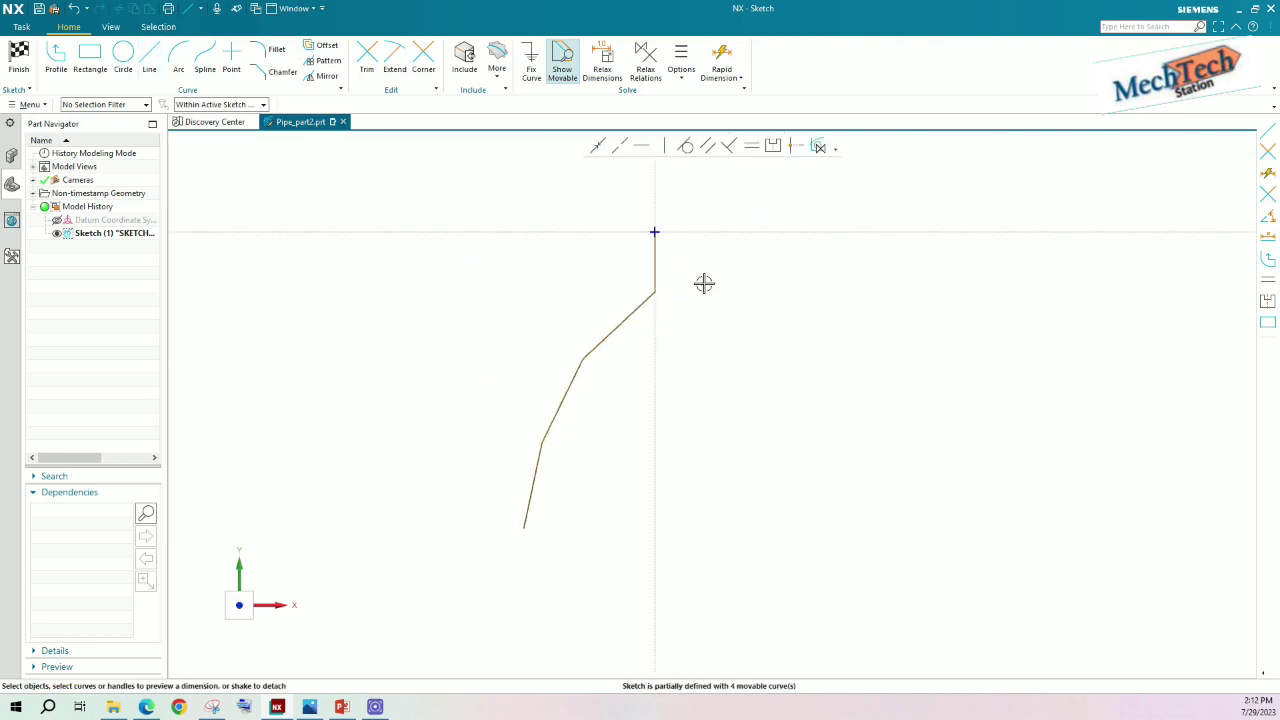
{"action": "middle_click_drag", "start_coordinate": [703, 283], "coordinate": [640, 380]}
{"action": "right_click", "coordinate": [529, 287]}
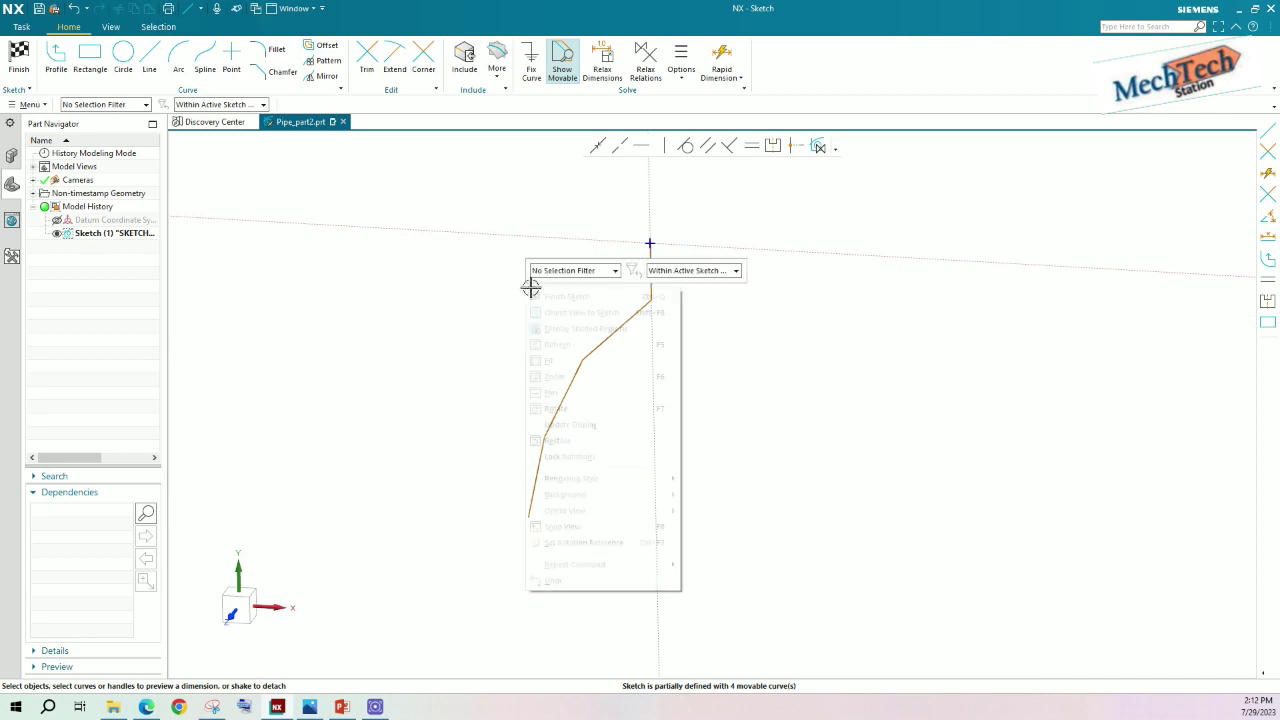
{"action": "left_click", "coordinate": [578, 312]}
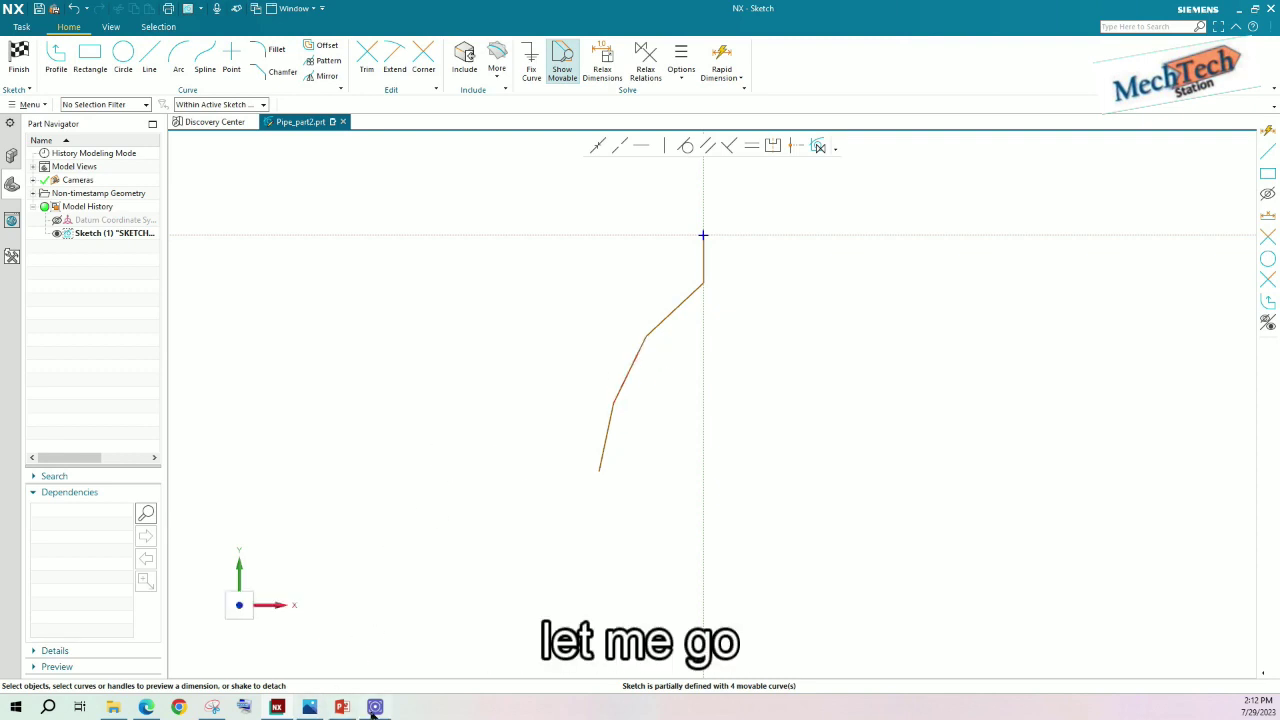
Compare the line profile against the dimensioned drawing.PNG.
{"action": "mouse_move", "coordinate": [375, 703]}
{"action": "mouse_move", "coordinate": [313, 708]}
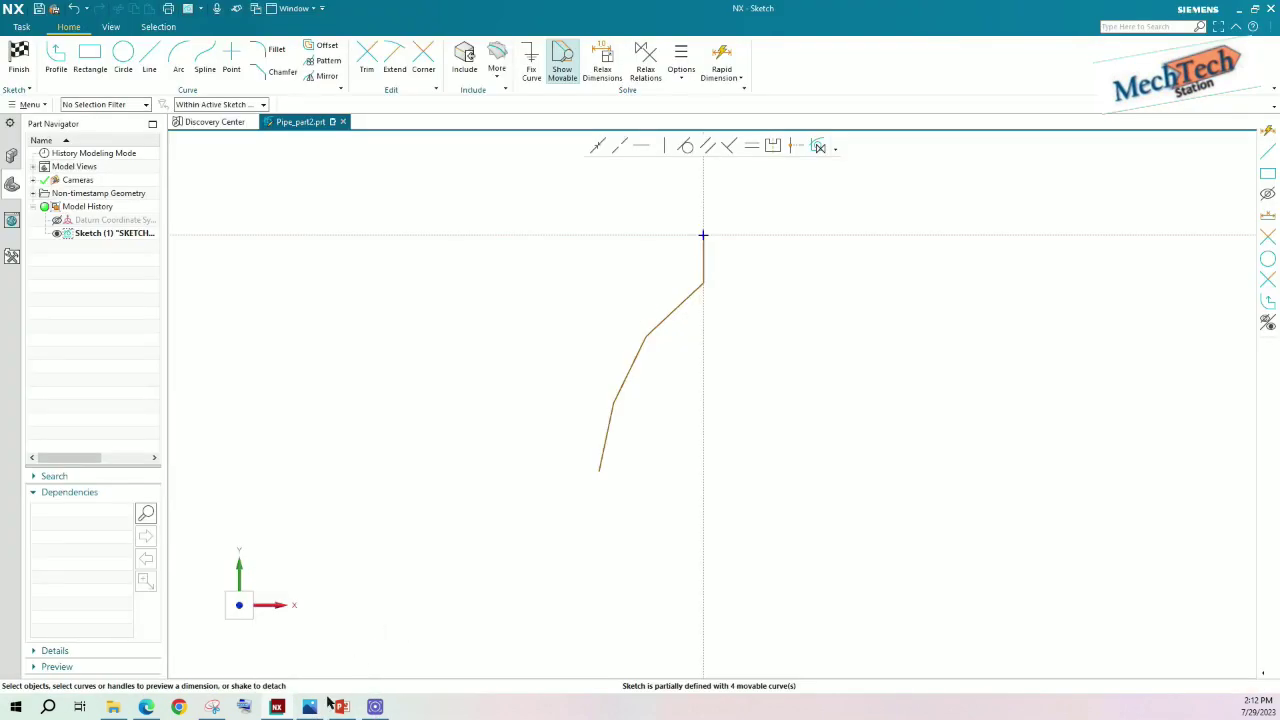
{"action": "left_click", "coordinate": [306, 709]}
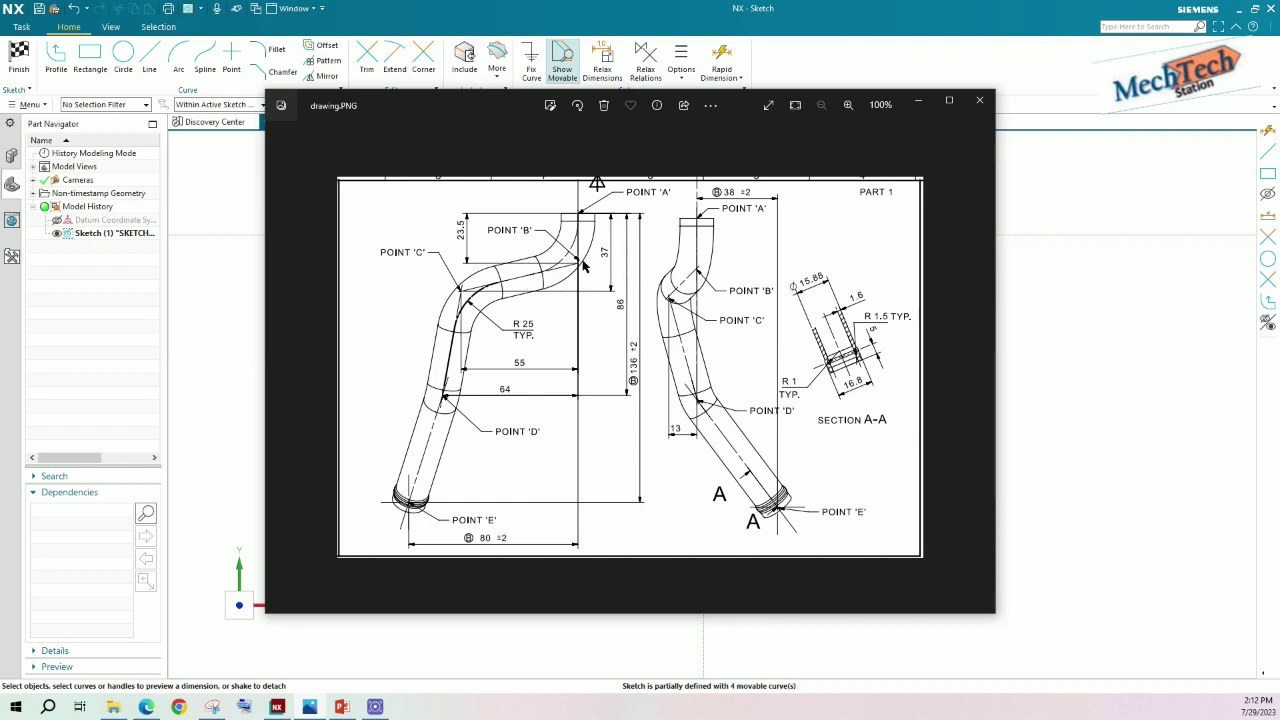
{"action": "left_click", "coordinate": [278, 707]}
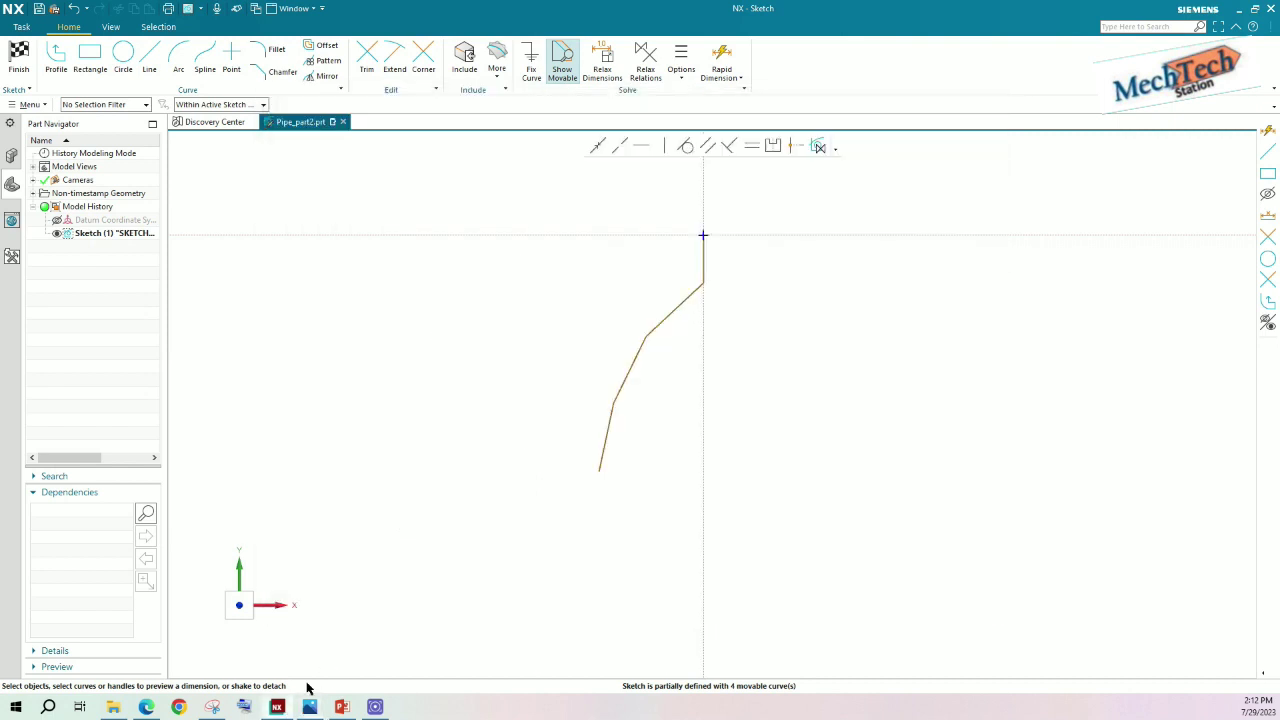
{"action": "left_click", "coordinate": [305, 712]}
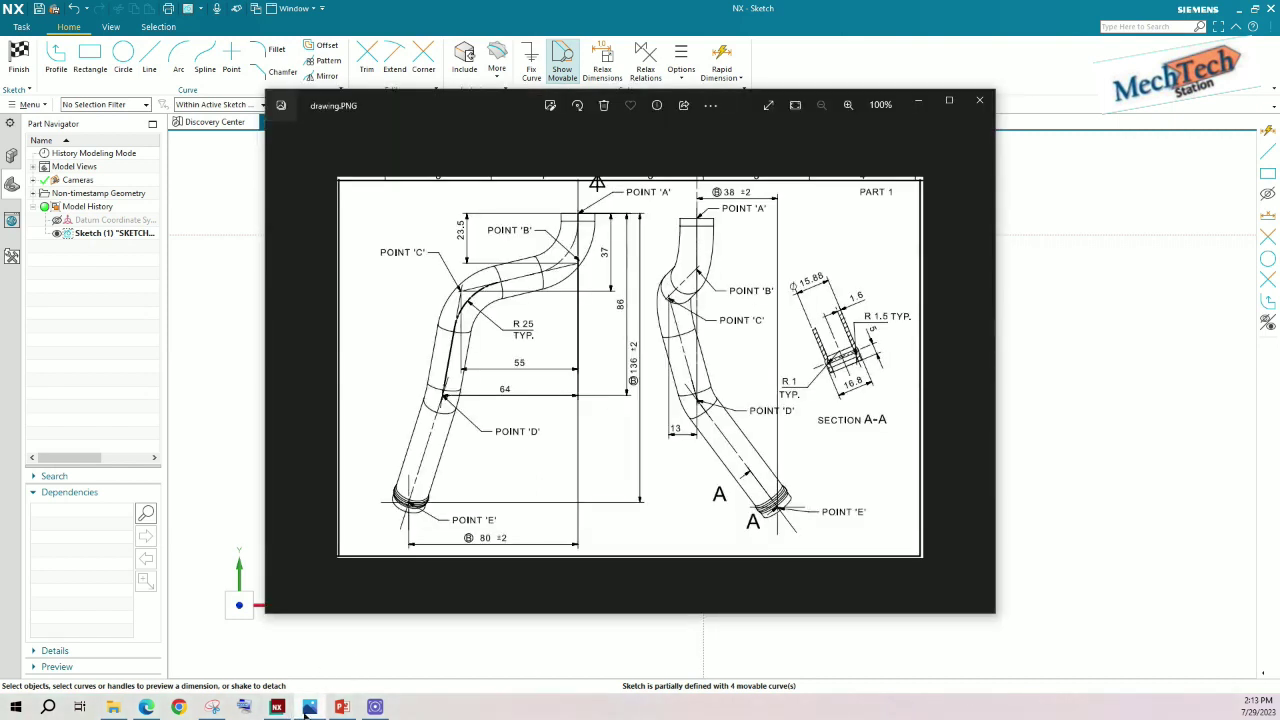
{"action": "left_click", "coordinate": [307, 710]}
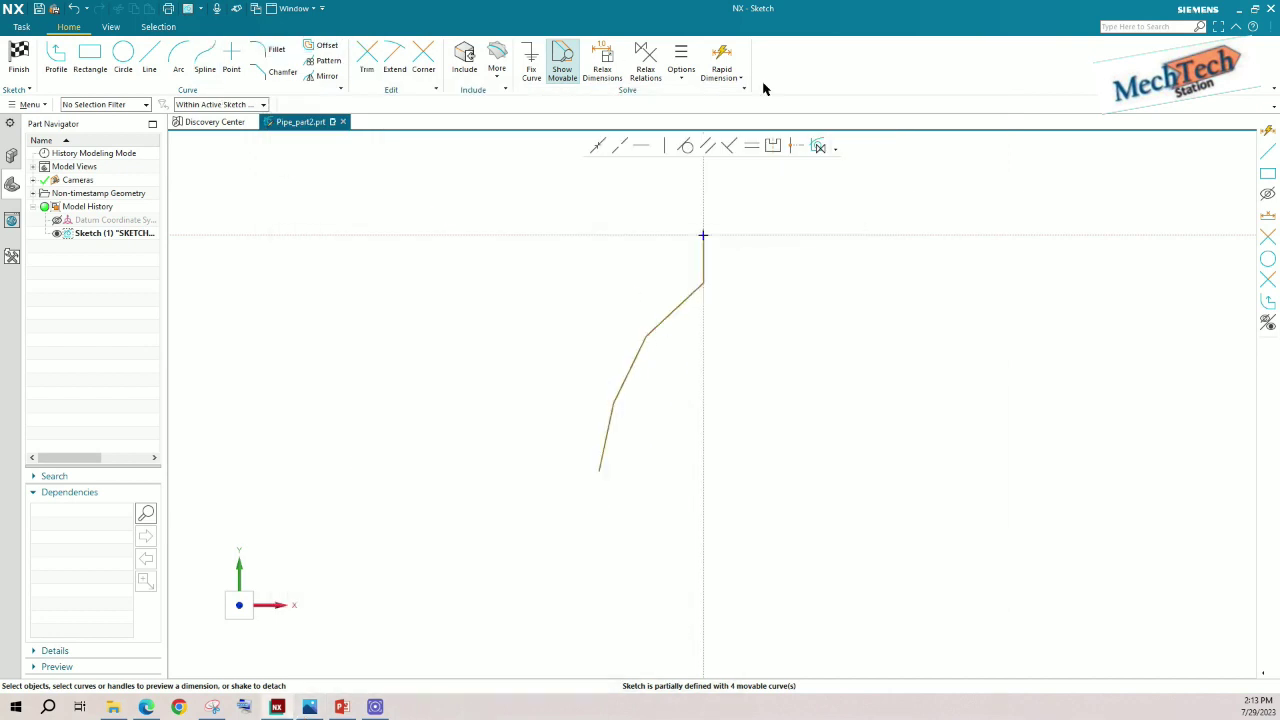
Dimension the top vertical line to 23.5 without rescaling the sketch.
{"action": "key", "text": "d"}
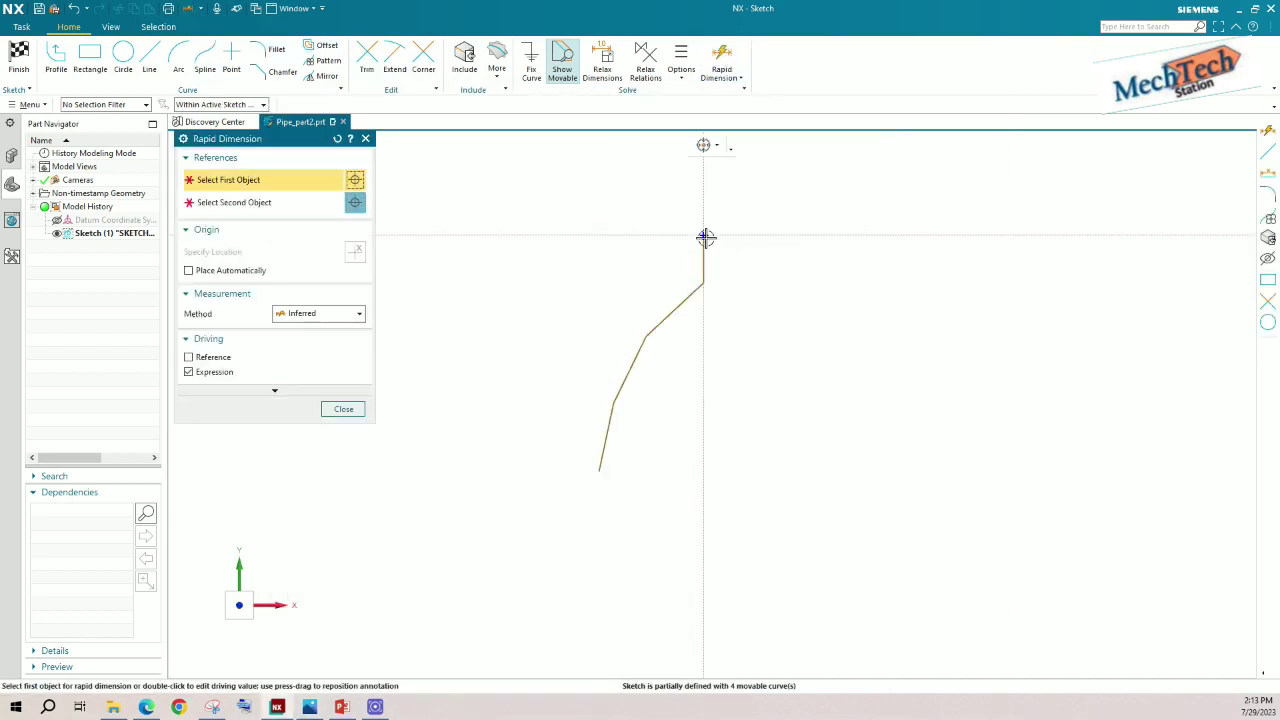
{"action": "left_click", "coordinate": [703, 270]}
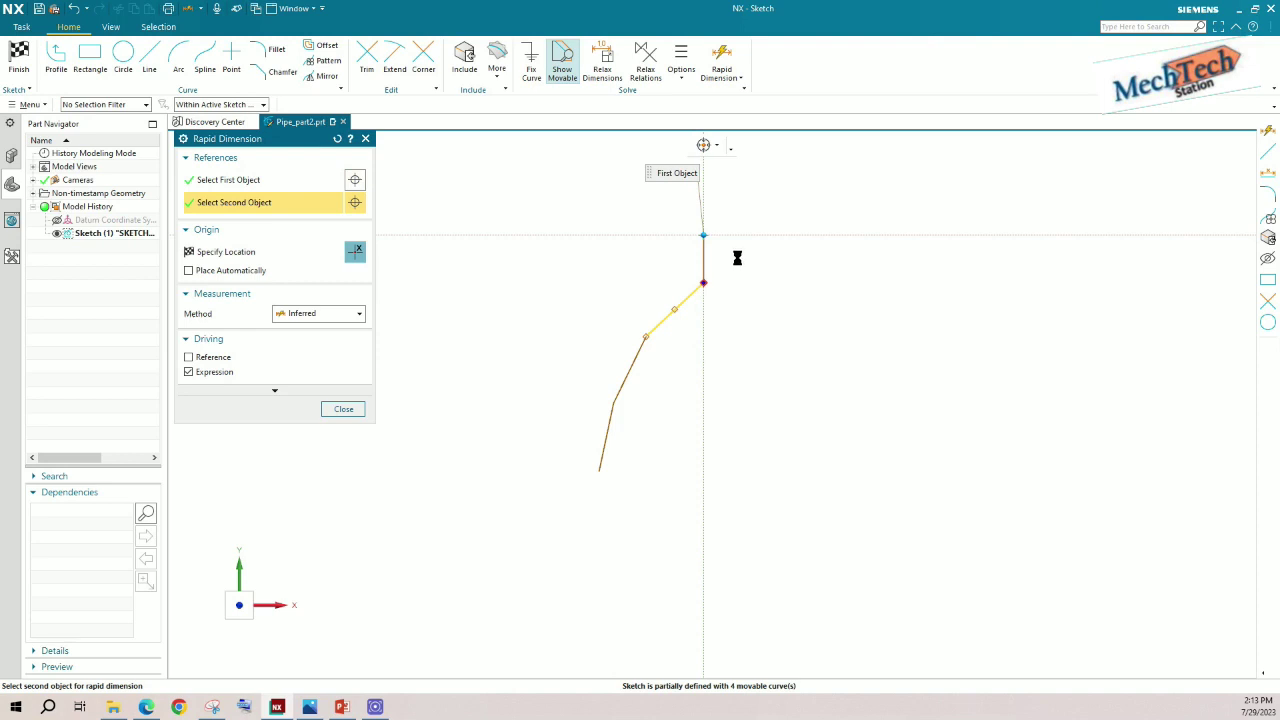
{"action": "left_click", "coordinate": [735, 255]}
{"action": "left_click", "coordinate": [727, 258]}
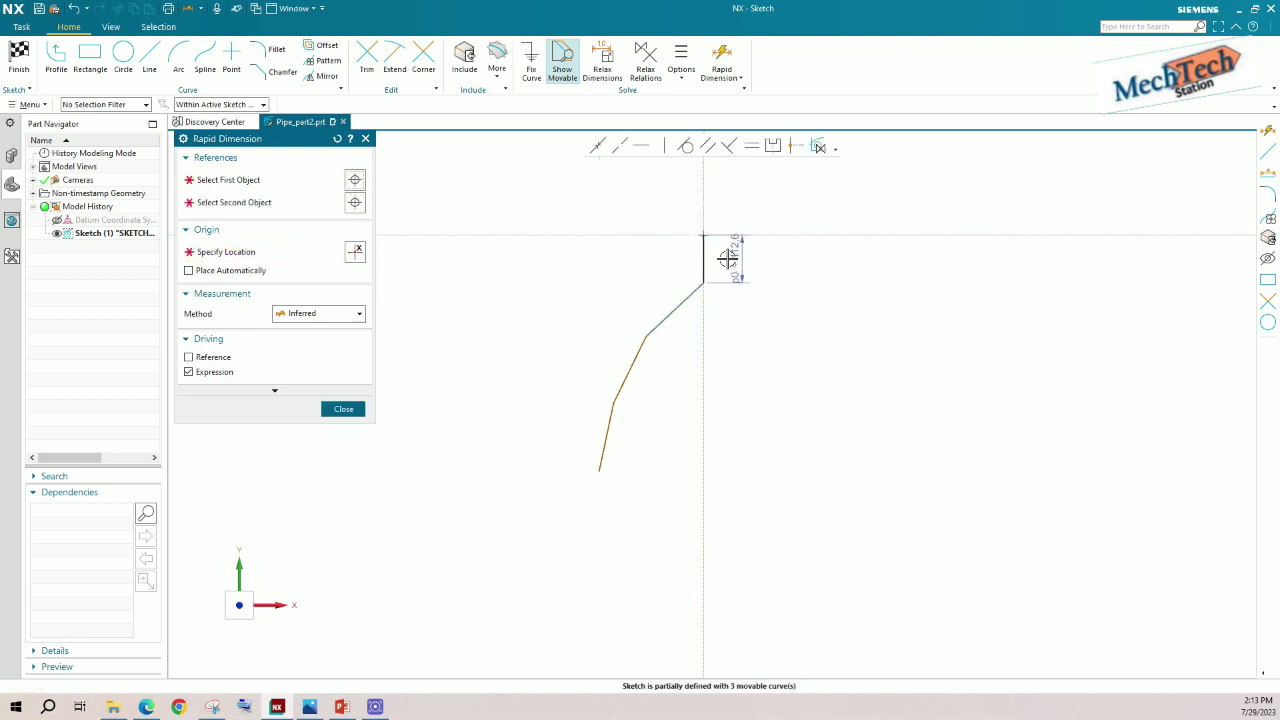
{"action": "type", "text": "23"}
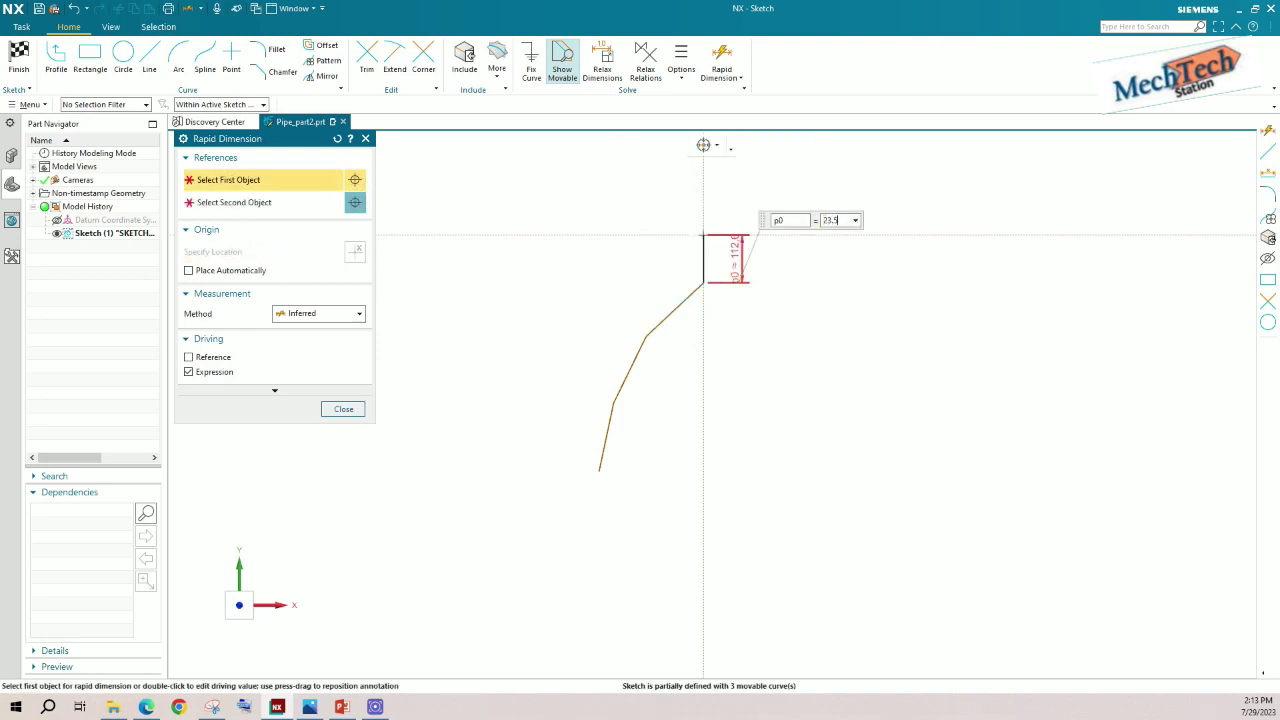
{"action": "type", "text": ".5"}
{"action": "key", "text": "Return"}
{"action": "left_click", "coordinate": [721, 369]}
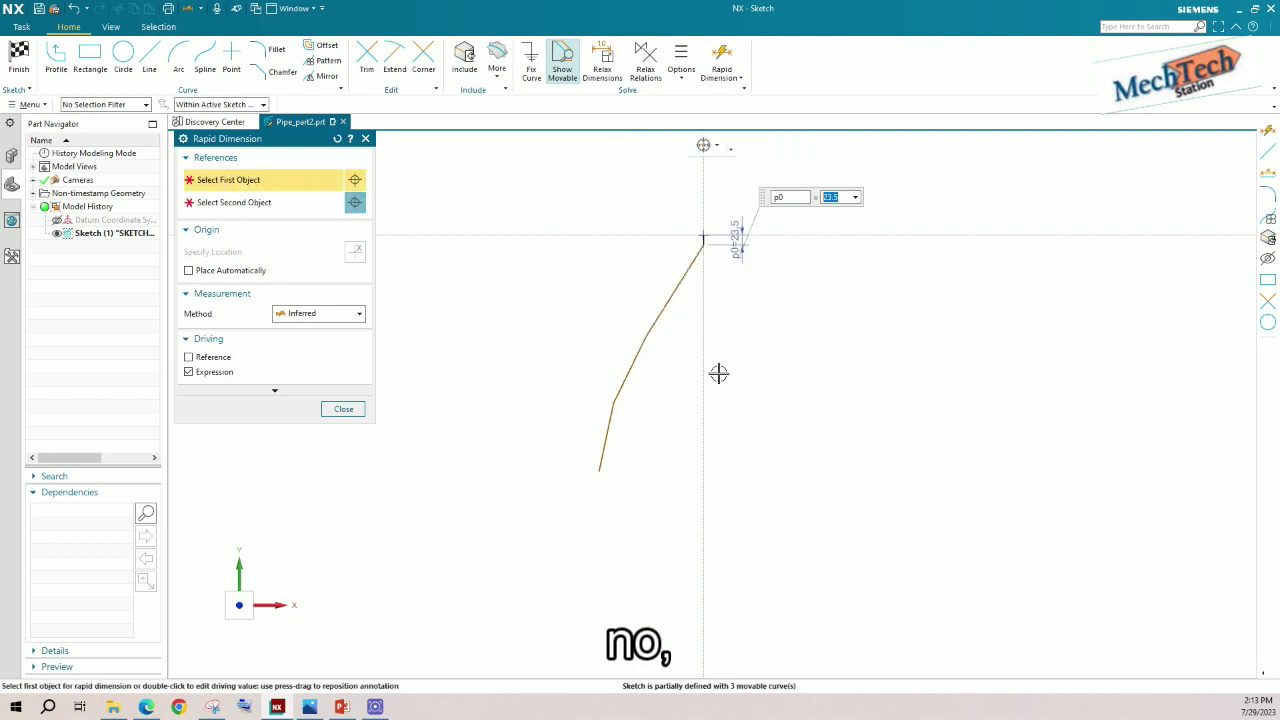
{"action": "left_click", "coordinate": [344, 409]}
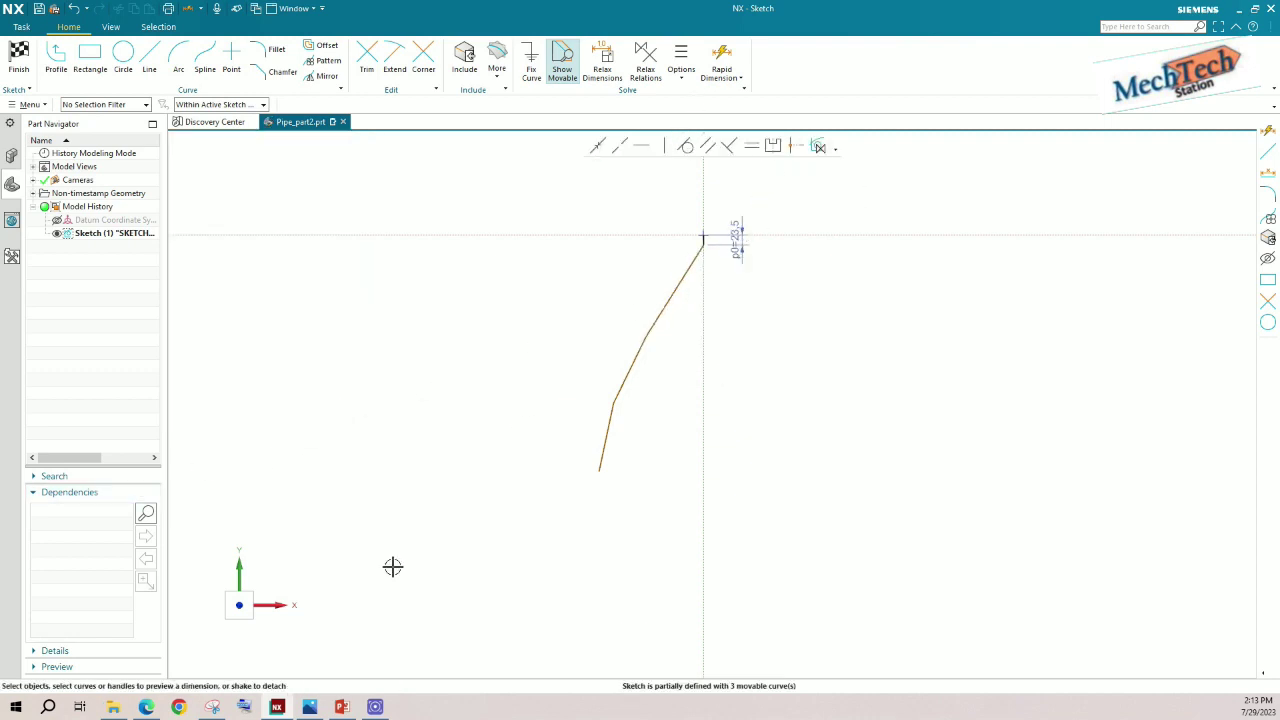
Dimension the vertical drop from the top endpoint to the bend junction as 37.
{"action": "left_click", "coordinate": [309, 708]}
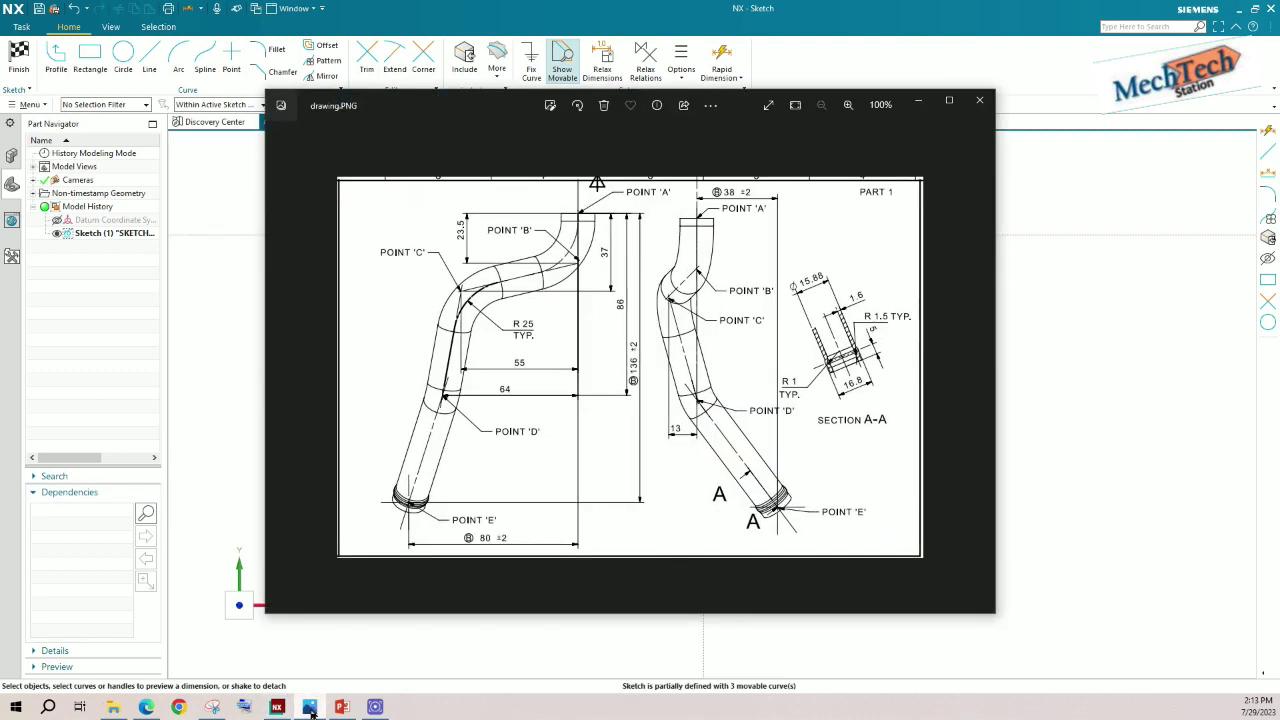
{"action": "left_click", "coordinate": [310, 708]}
{"action": "left_click", "coordinate": [721, 60]}
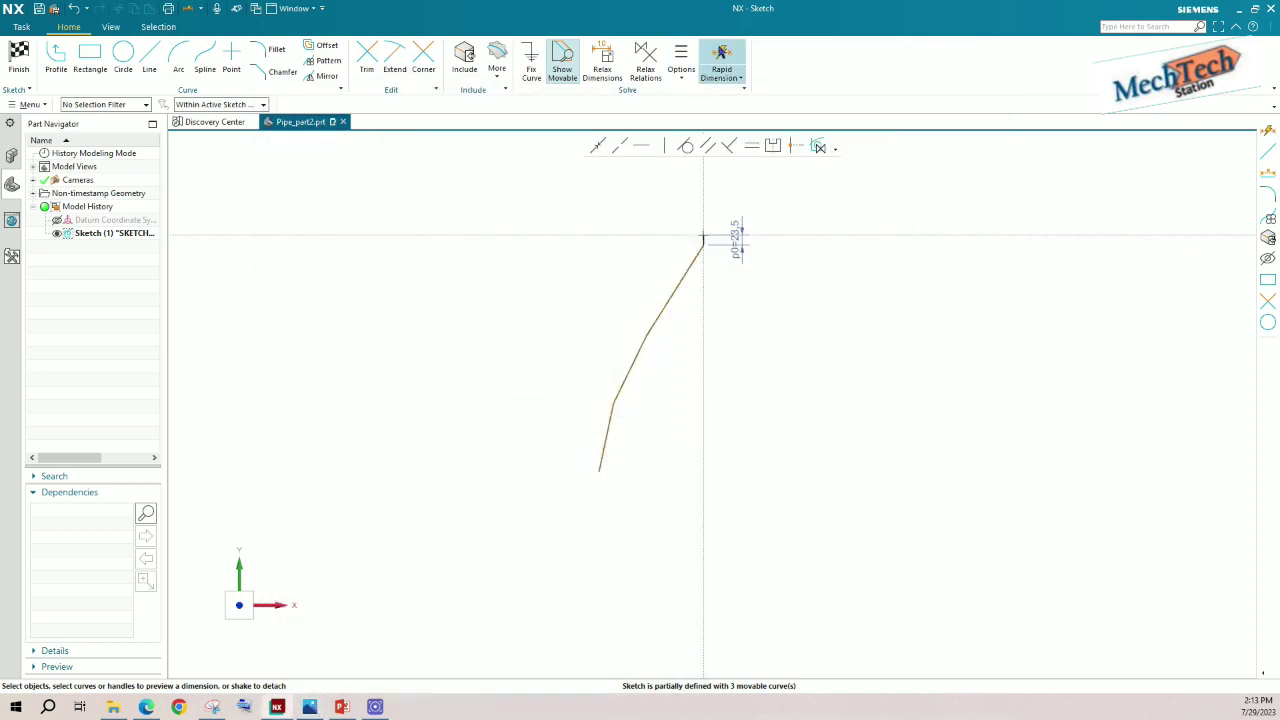
{"action": "left_click", "coordinate": [703, 236]}
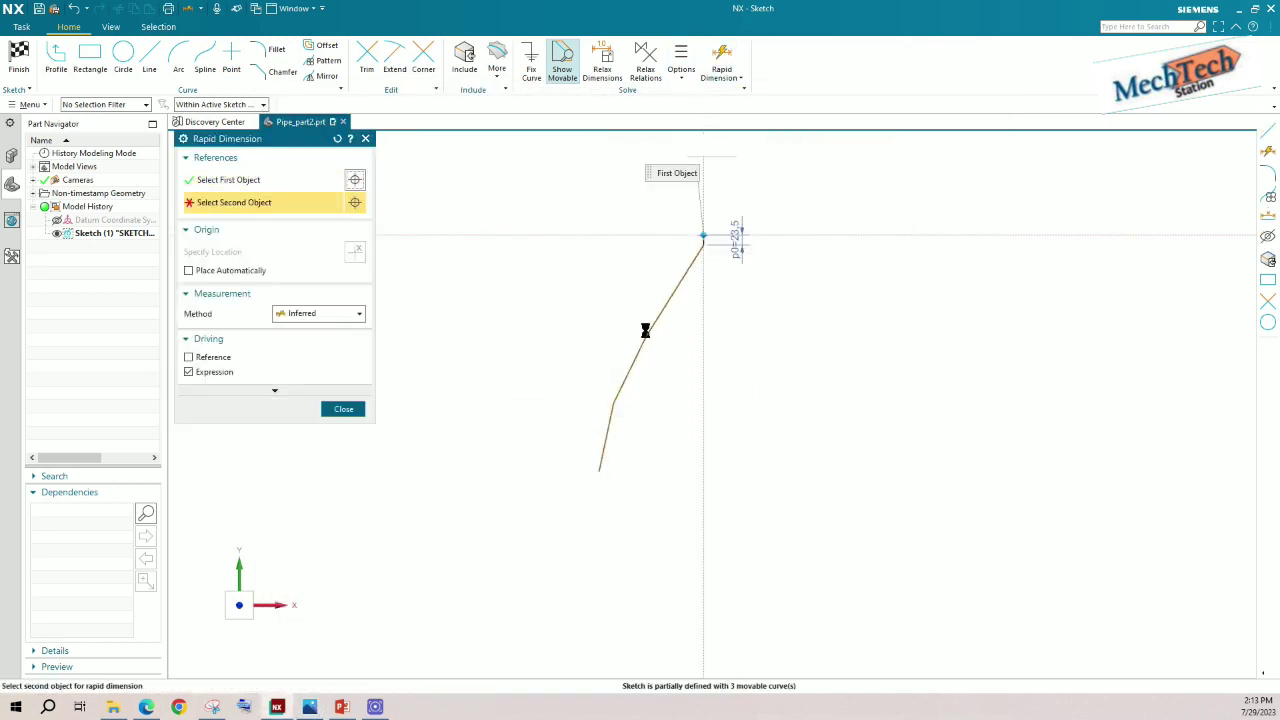
{"action": "left_click", "coordinate": [646, 336]}
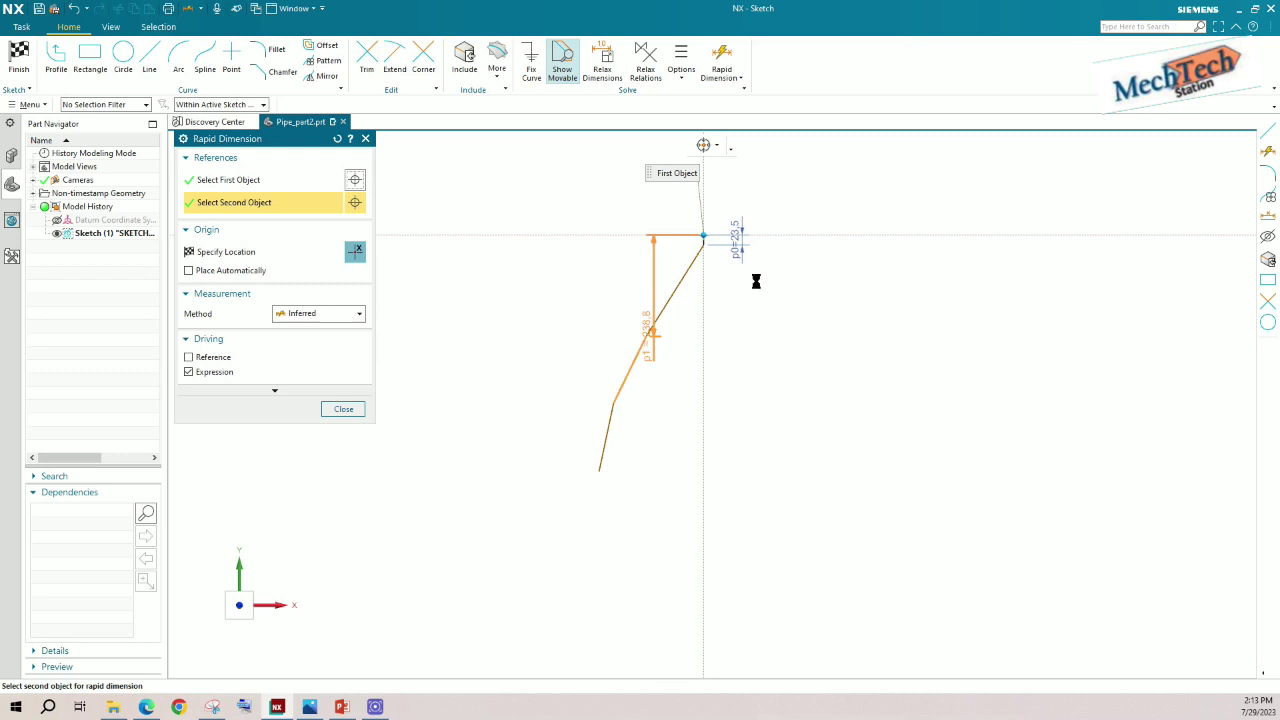
{"action": "left_click", "coordinate": [758, 276]}
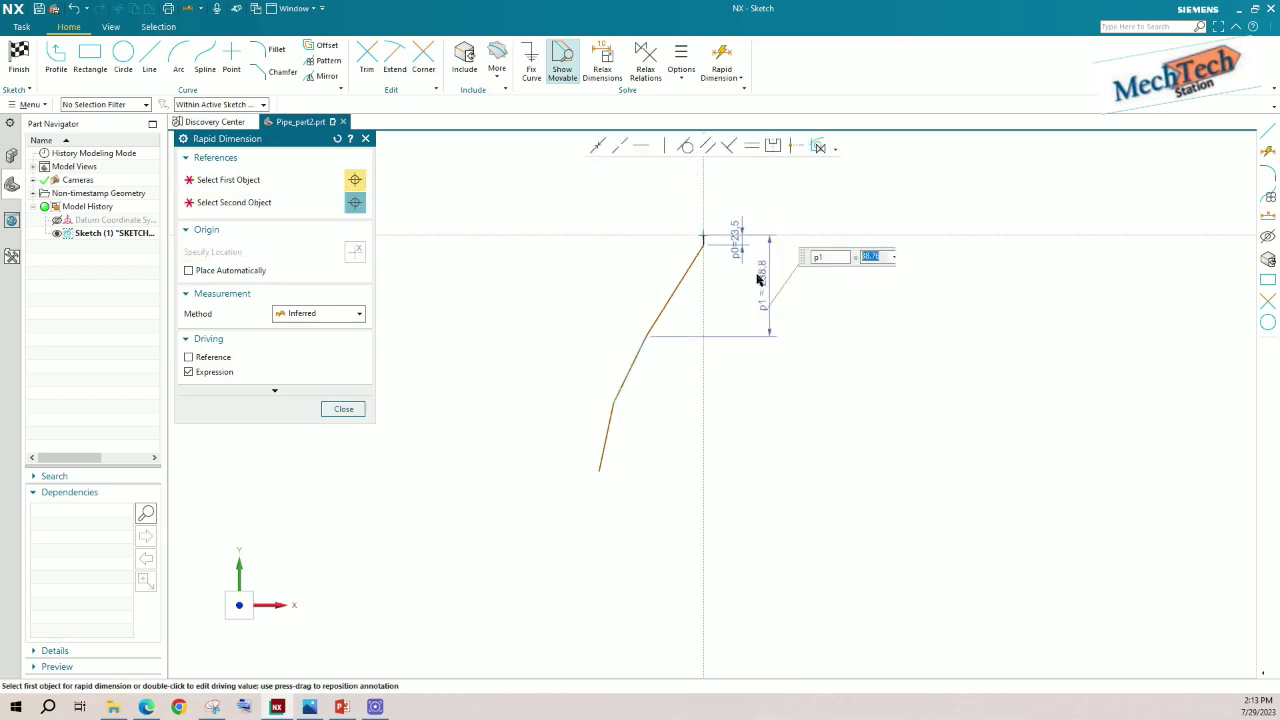
{"action": "type", "text": "37"}
{"action": "key", "text": "Return"}
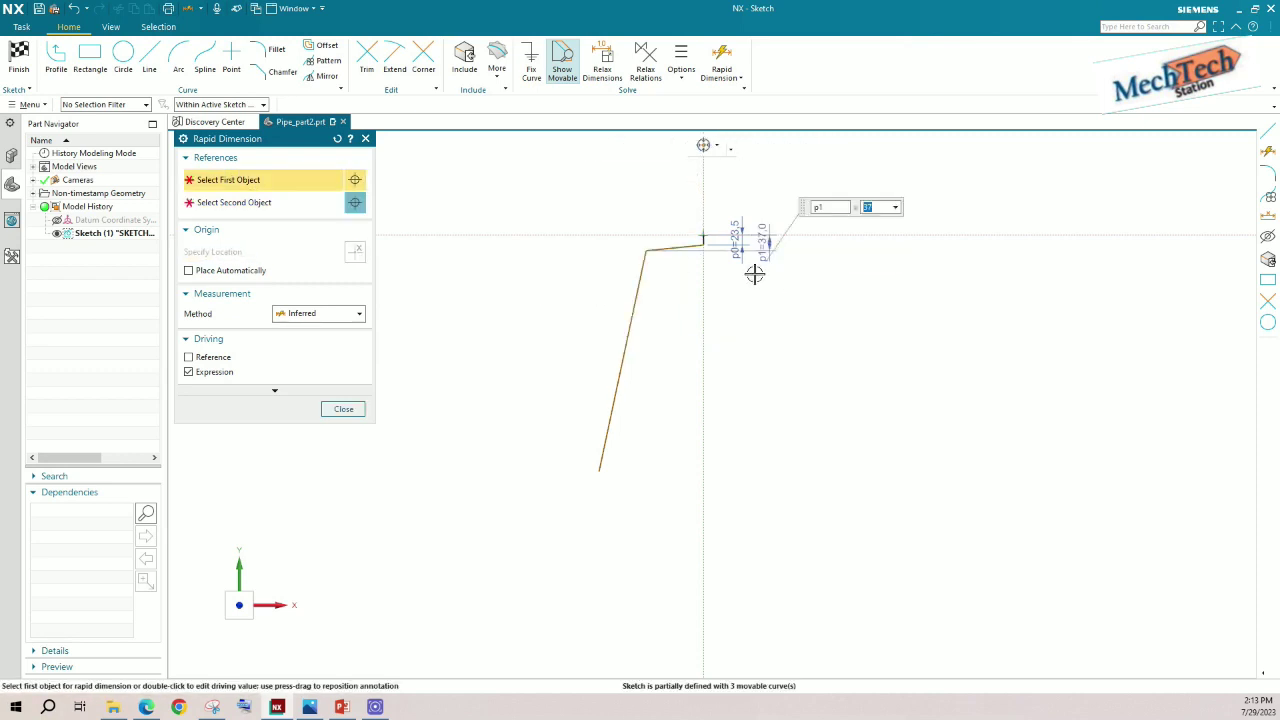
{"action": "left_click", "coordinate": [344, 409]}
Zoom in on the top of the profile and bring up the reference drawing.
{"action": "right_click", "coordinate": [871, 263]}
{"action": "left_click", "coordinate": [902, 342]}
{"action": "right_click", "coordinate": [901, 330]}
{"action": "left_click", "coordinate": [929, 409]}
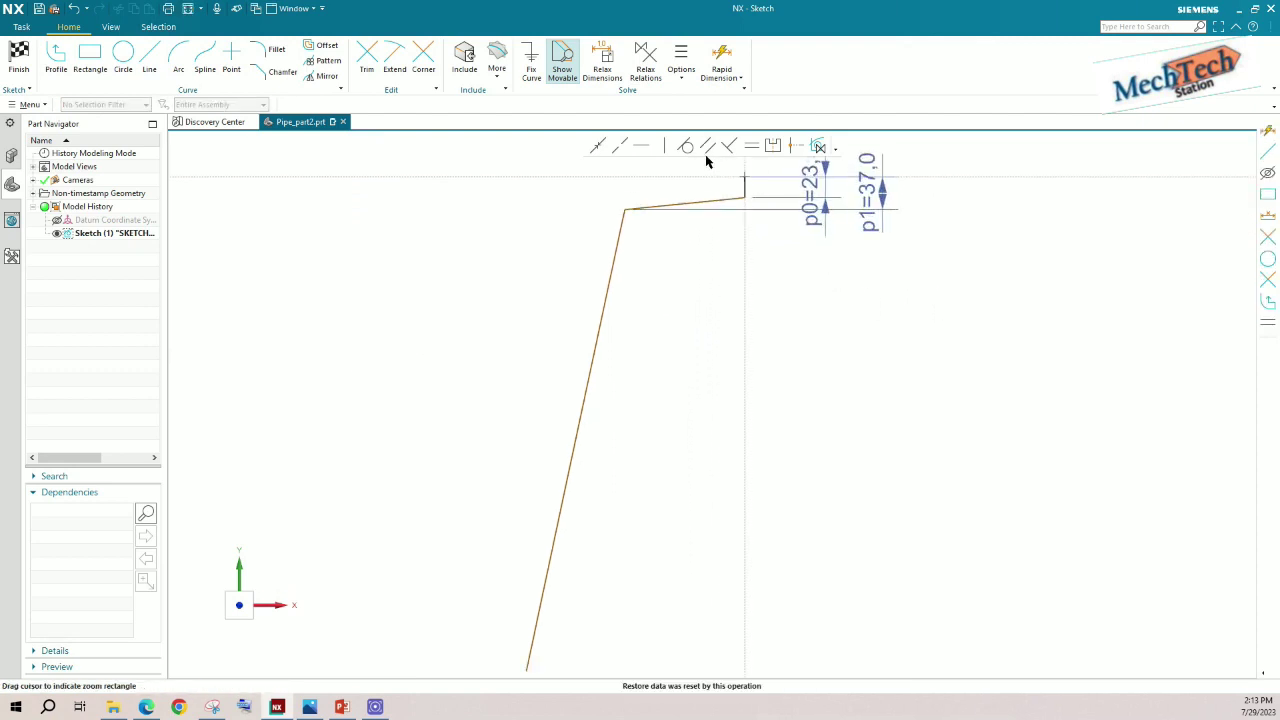
{"action": "left_click", "coordinate": [311, 707]}
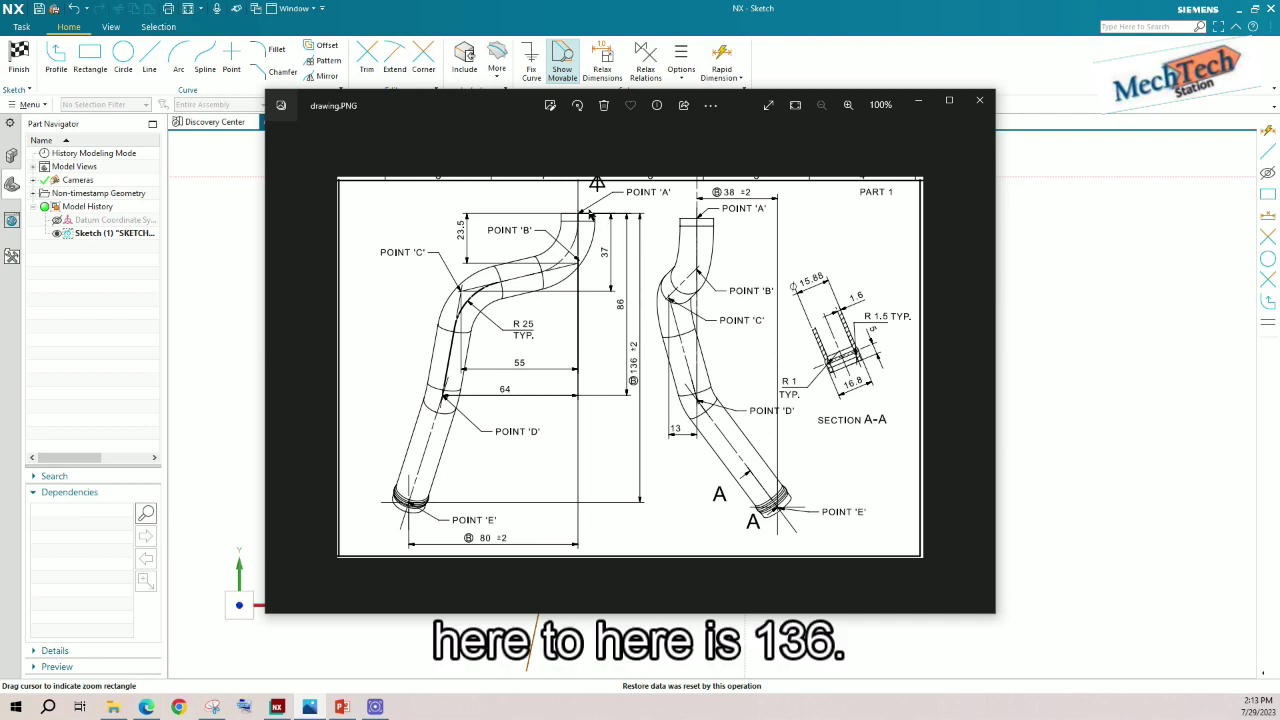
Add a vertical dimension from the top corner to the long lower line.
{"action": "left_click", "coordinate": [276, 707]}
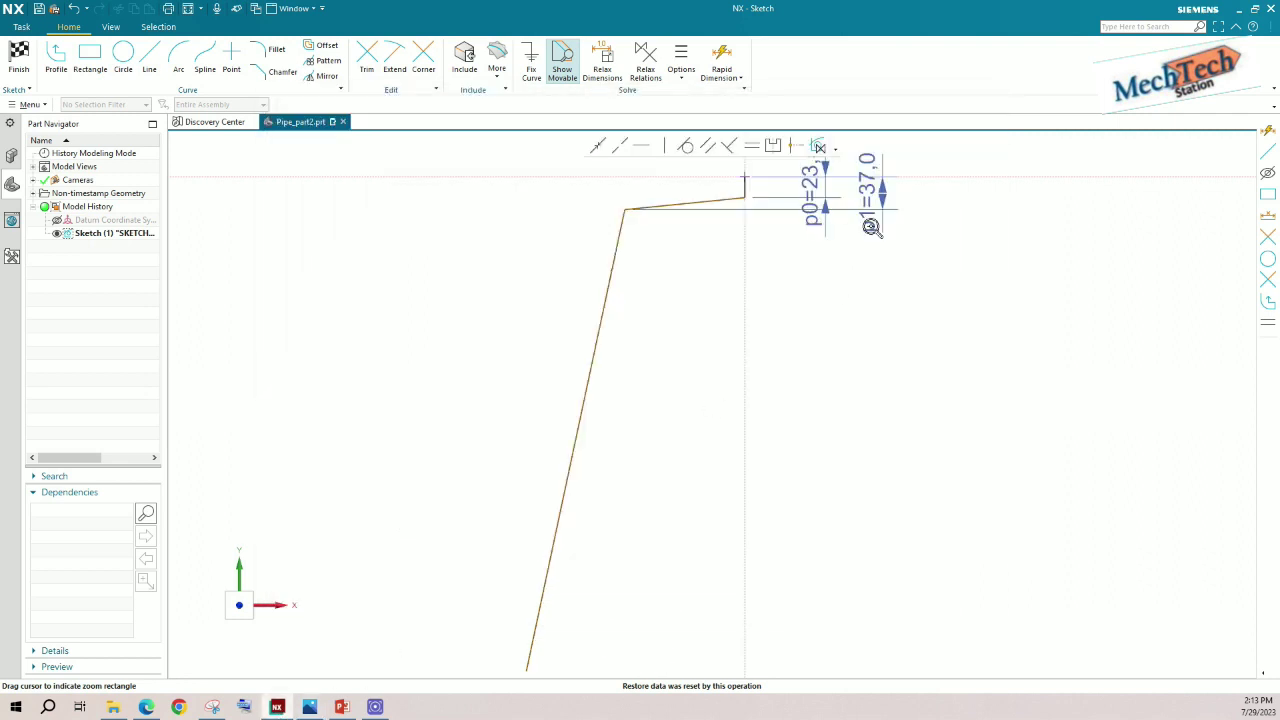
{"action": "left_click", "coordinate": [721, 62]}
{"action": "left_click", "coordinate": [745, 176]}
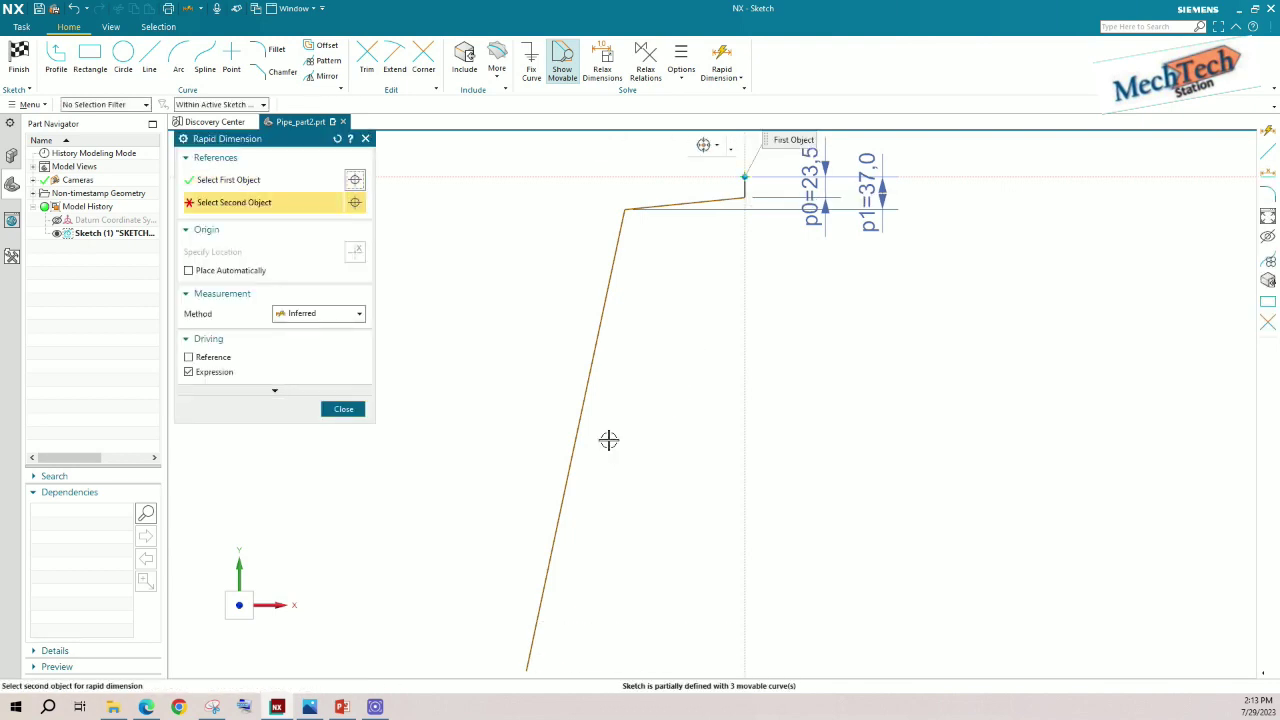
{"action": "scroll", "coordinate": [606, 440], "scroll_direction": "down", "scroll_amount": 4}
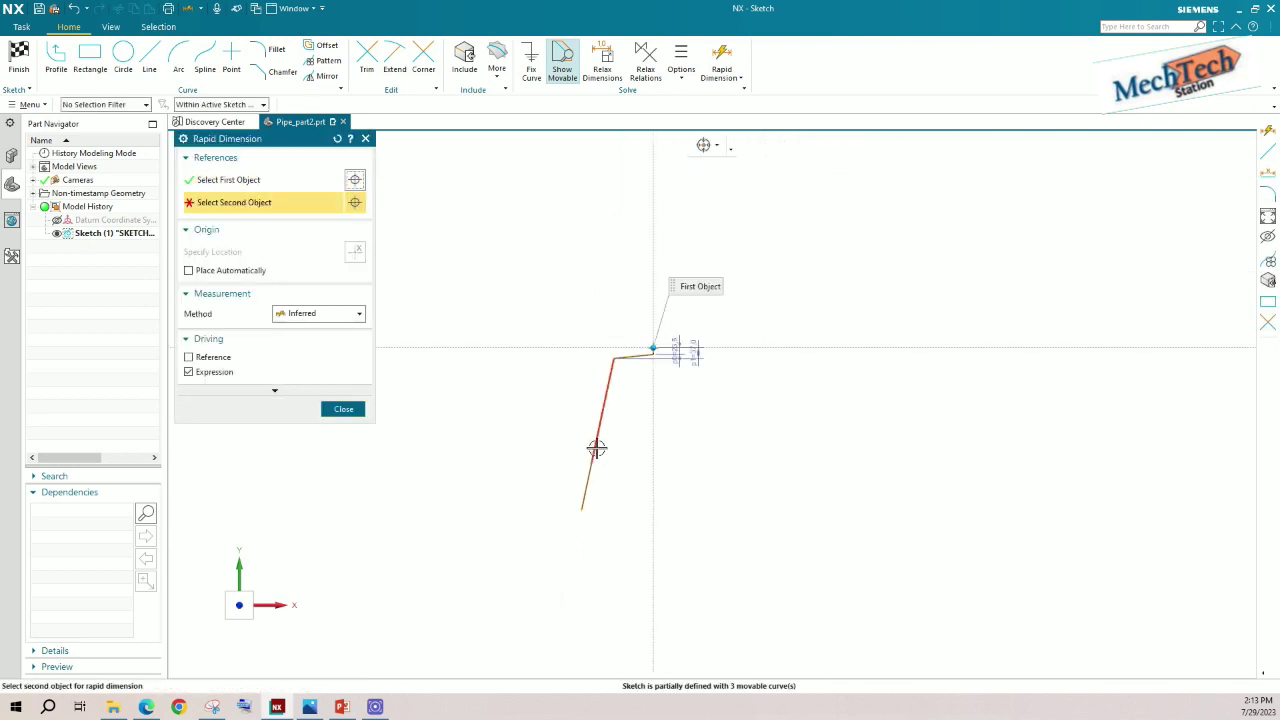
{"action": "left_click", "coordinate": [590, 464]}
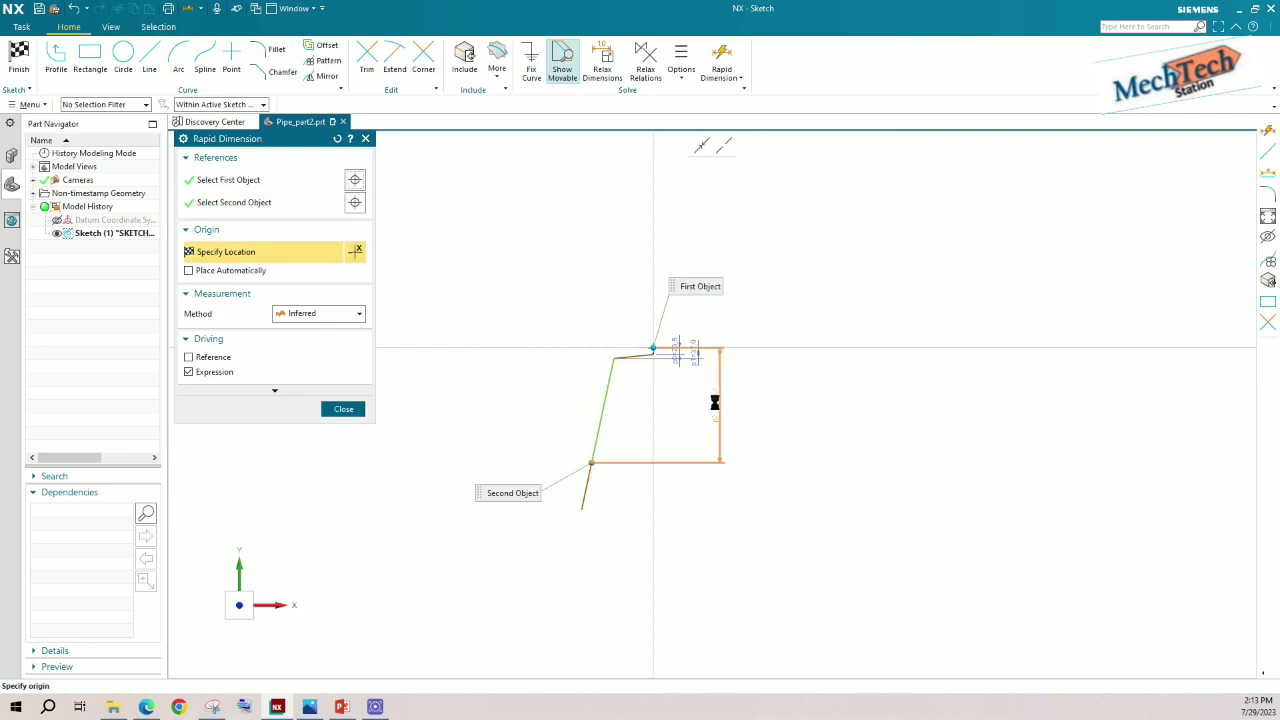
{"action": "left_click", "coordinate": [711, 393]}
{"action": "left_click", "coordinate": [343, 409]}
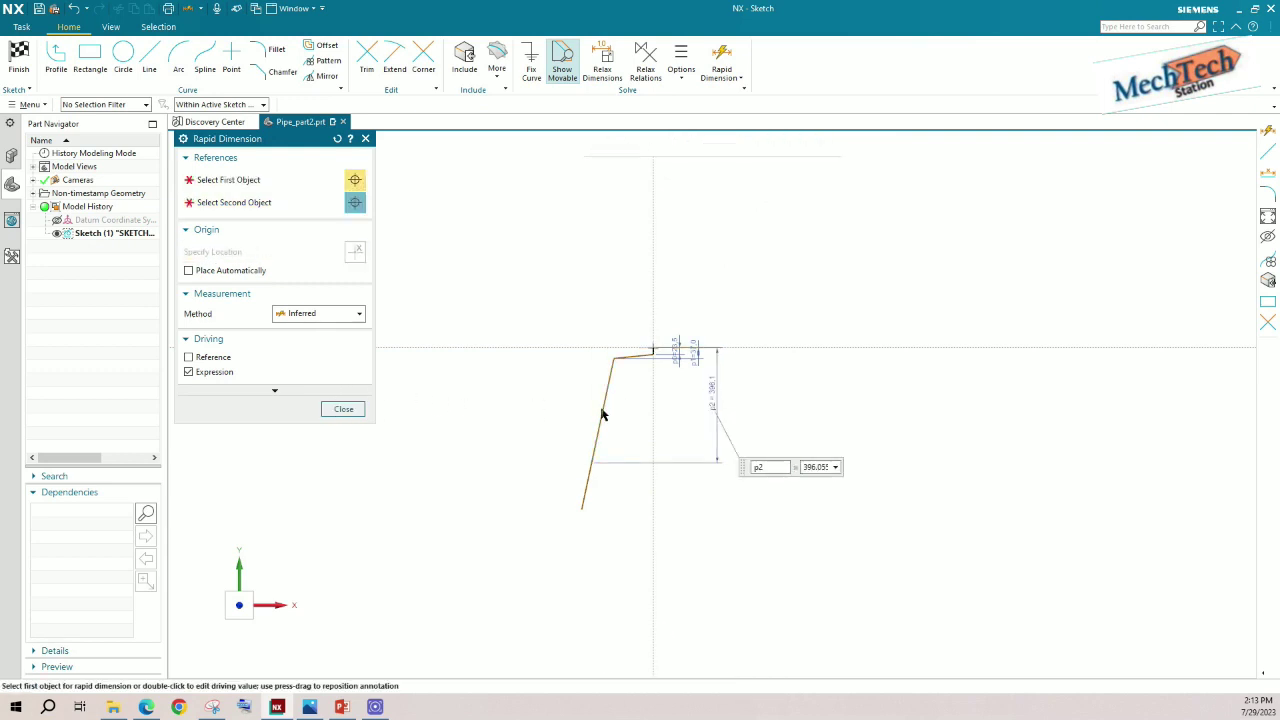
Set that vertical dimension to 86, checking the reference drawing.
{"action": "double_click", "coordinate": [718, 388]}
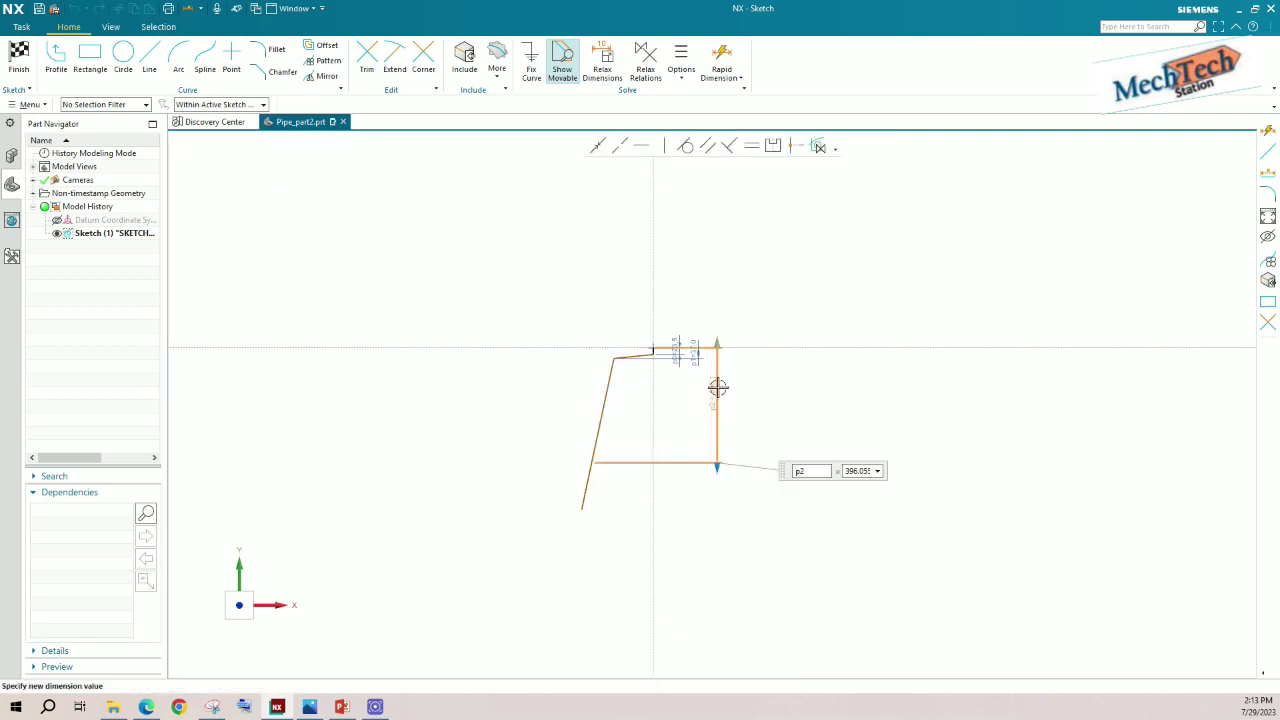
{"action": "key", "text": "Return"}
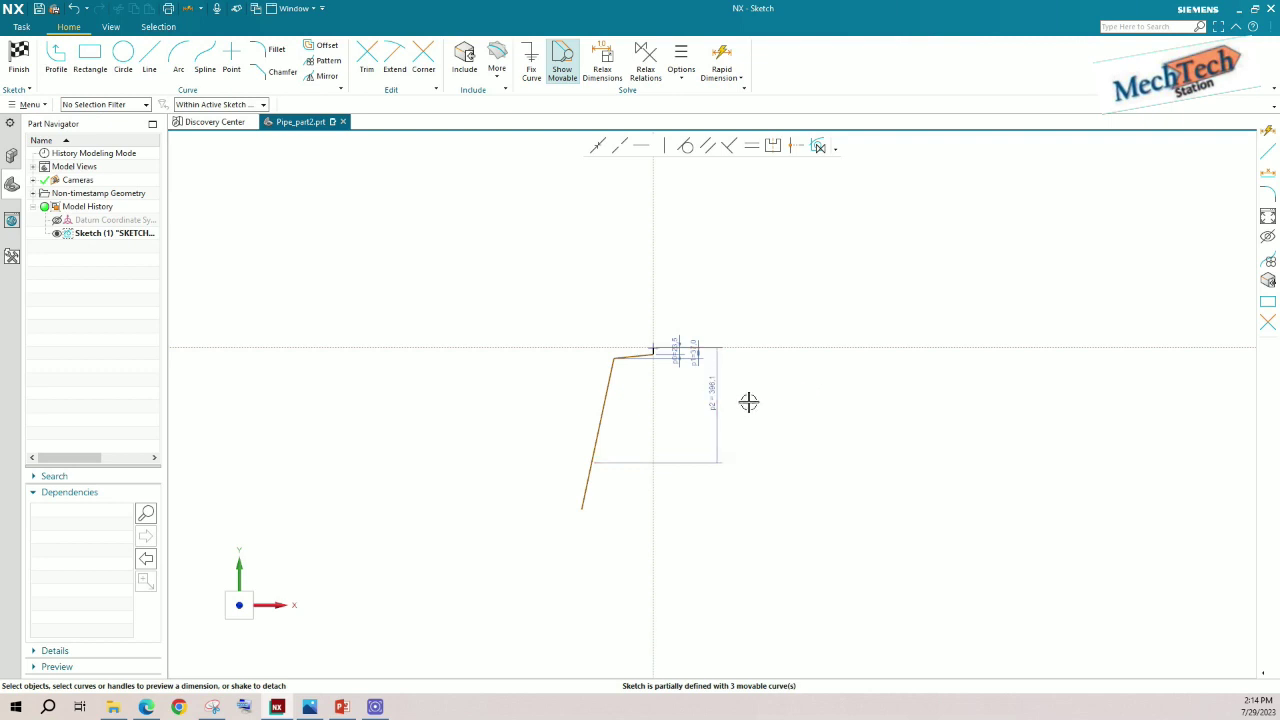
{"action": "double_click", "coordinate": [710, 400]}
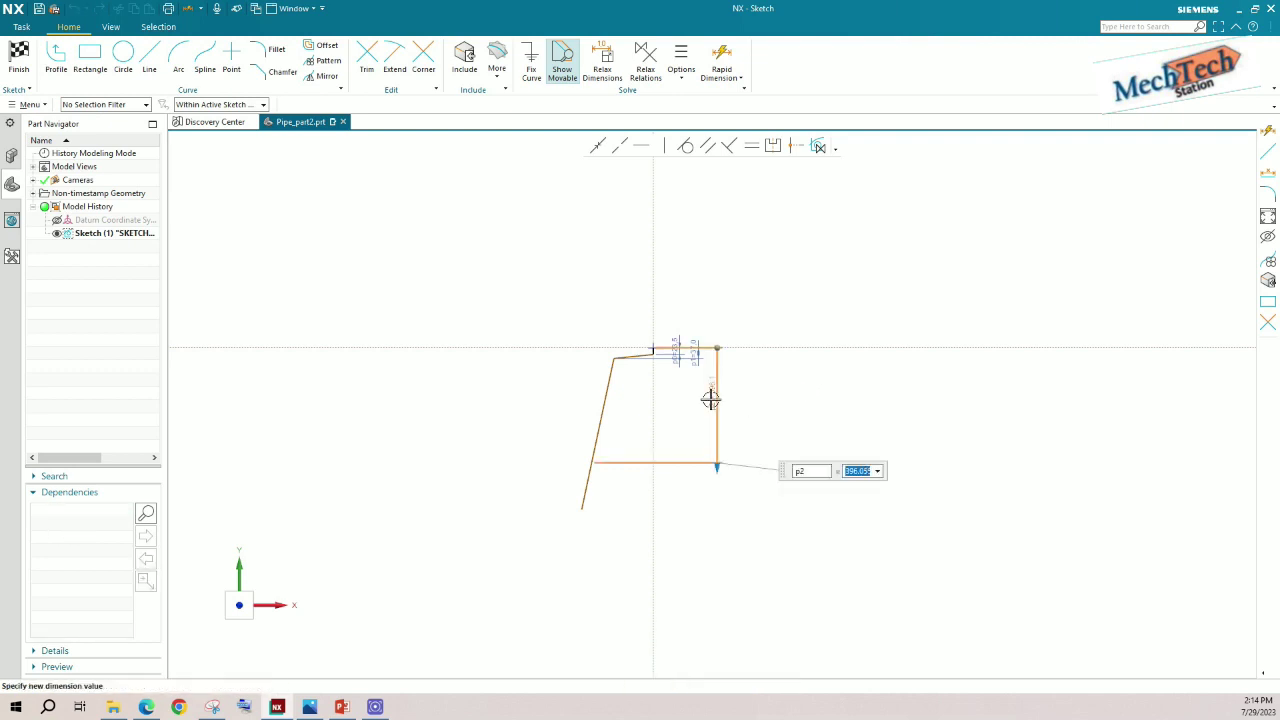
{"action": "key", "text": "Return"}
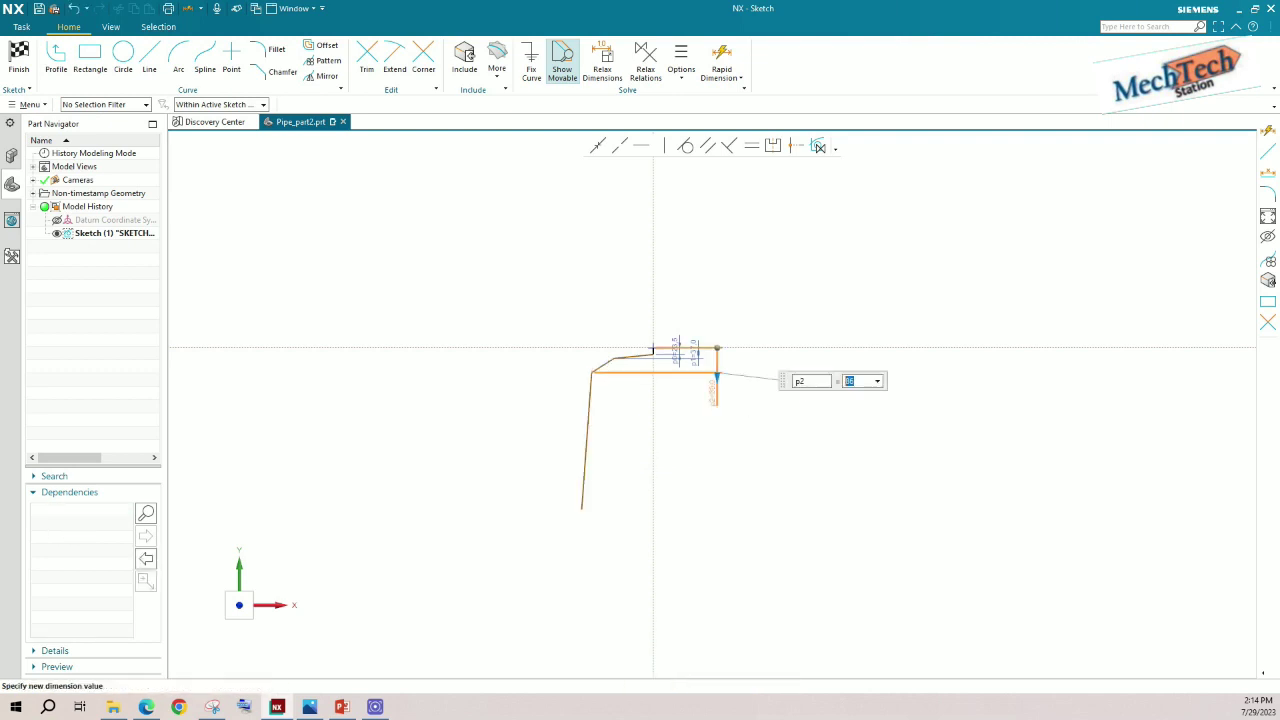
{"action": "left_click", "coordinate": [310, 707]}
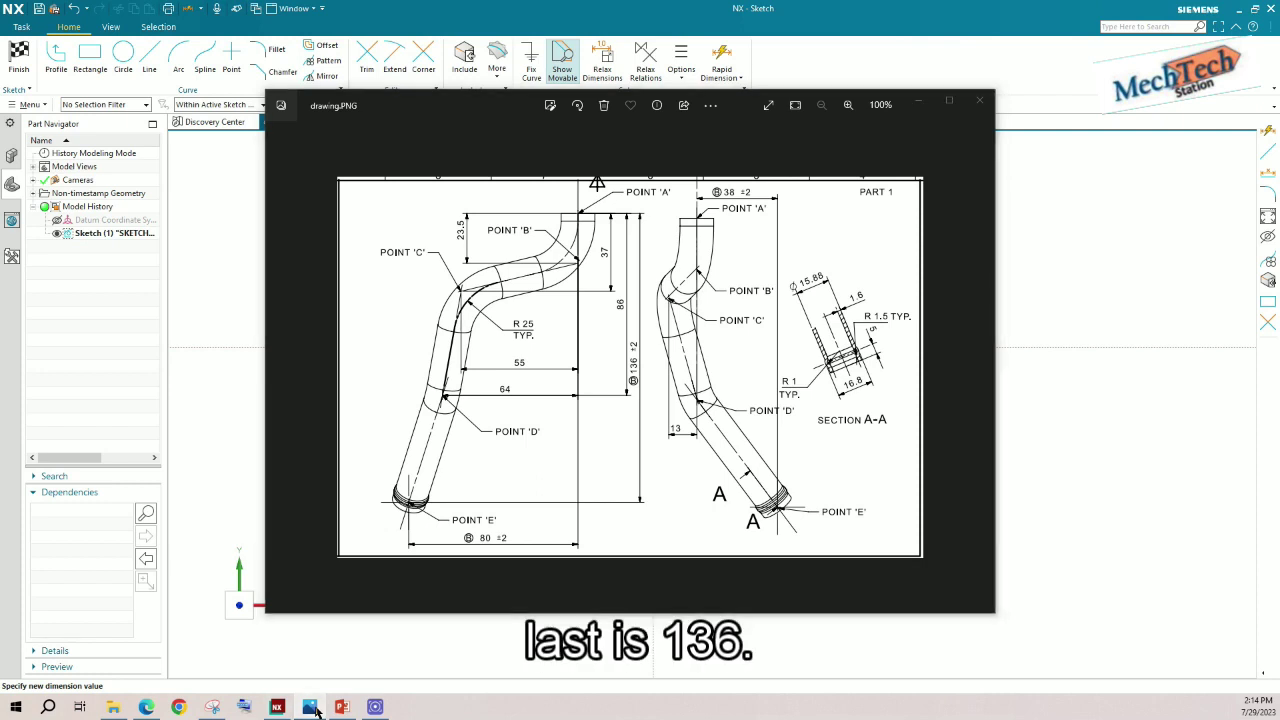
{"action": "left_click", "coordinate": [312, 708]}
{"action": "left_click", "coordinate": [566, 518]}
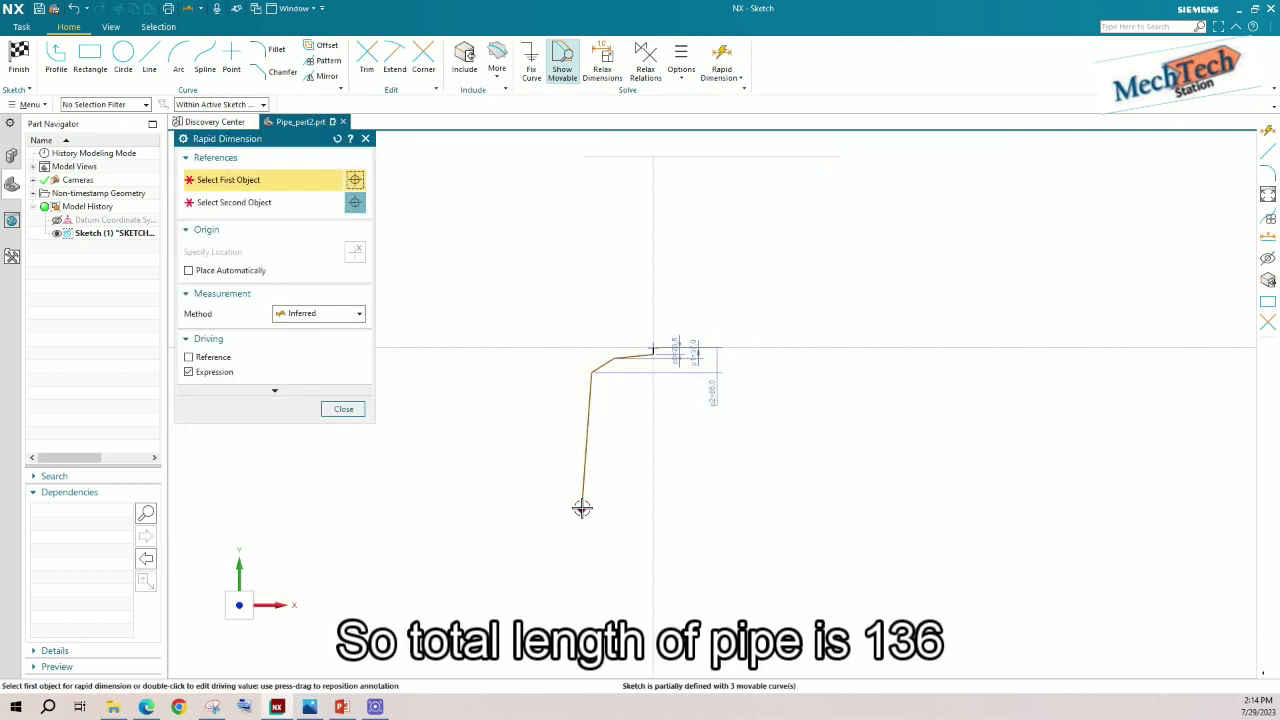
Add the 136 overall pipe height dimension beside the profile.
{"action": "left_click", "coordinate": [581, 507]}
{"action": "left_click", "coordinate": [654, 347]}
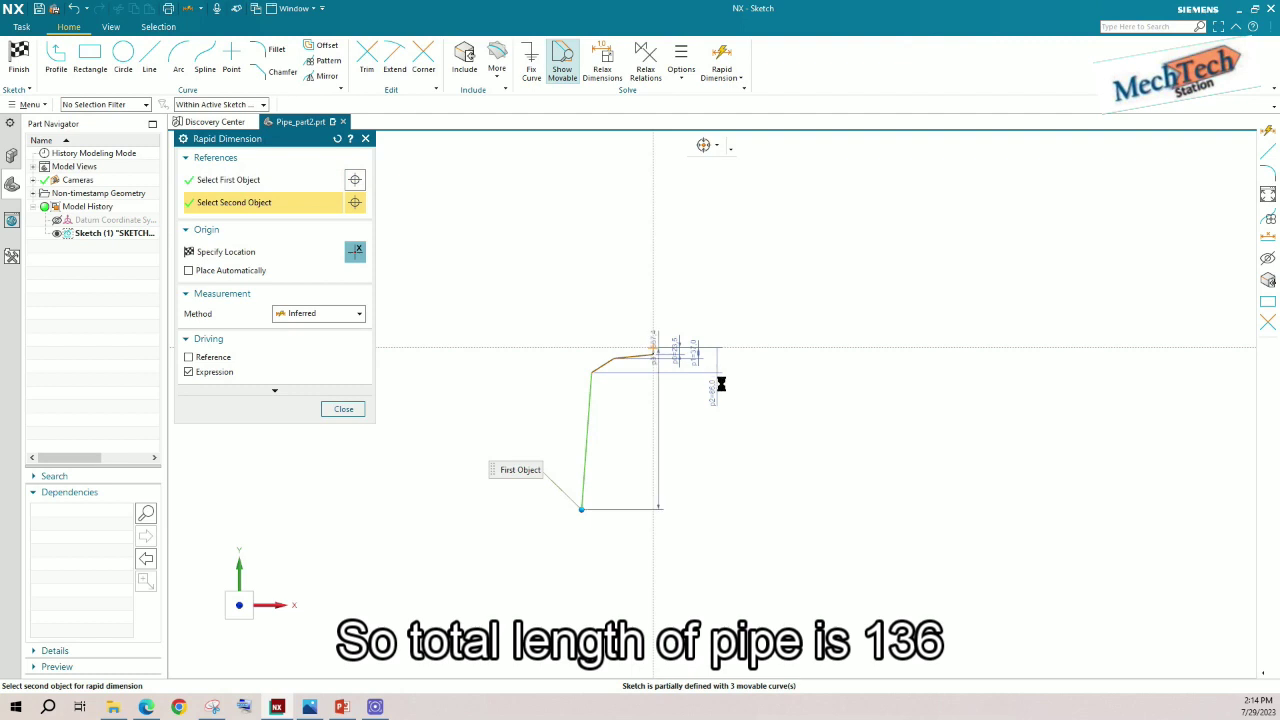
{"action": "left_click", "coordinate": [731, 411]}
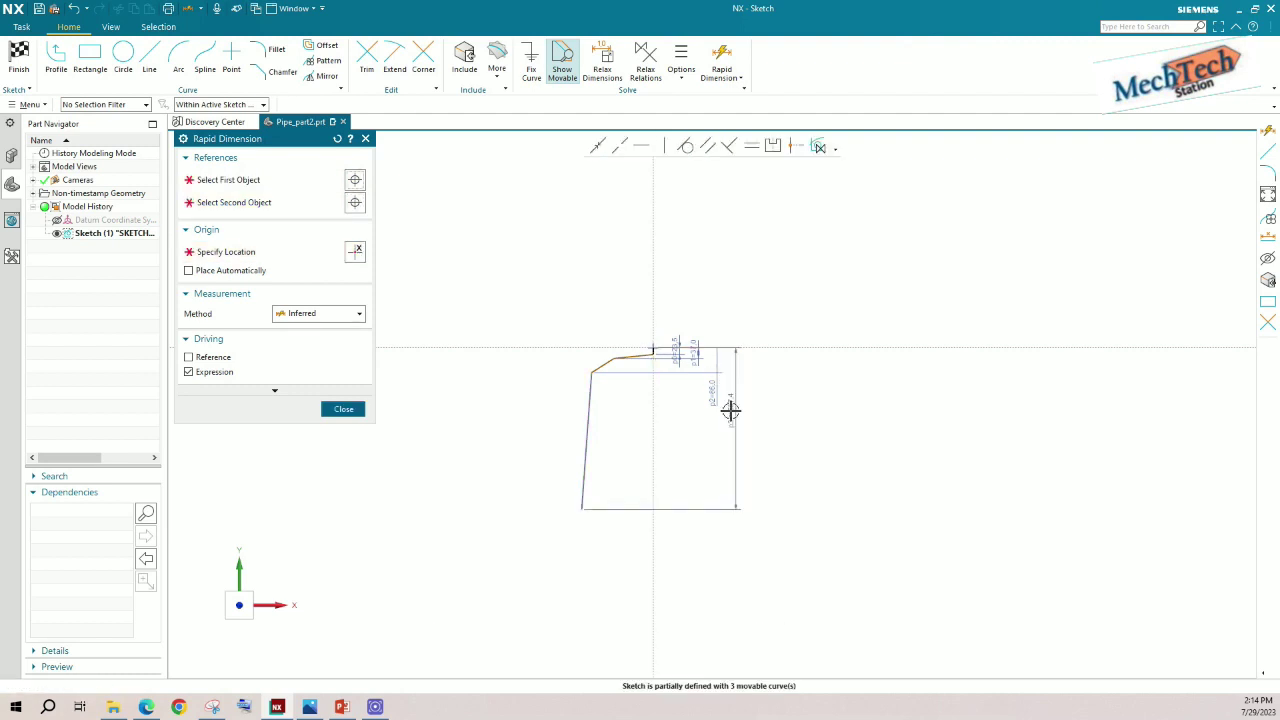
{"action": "type", "text": "138"}
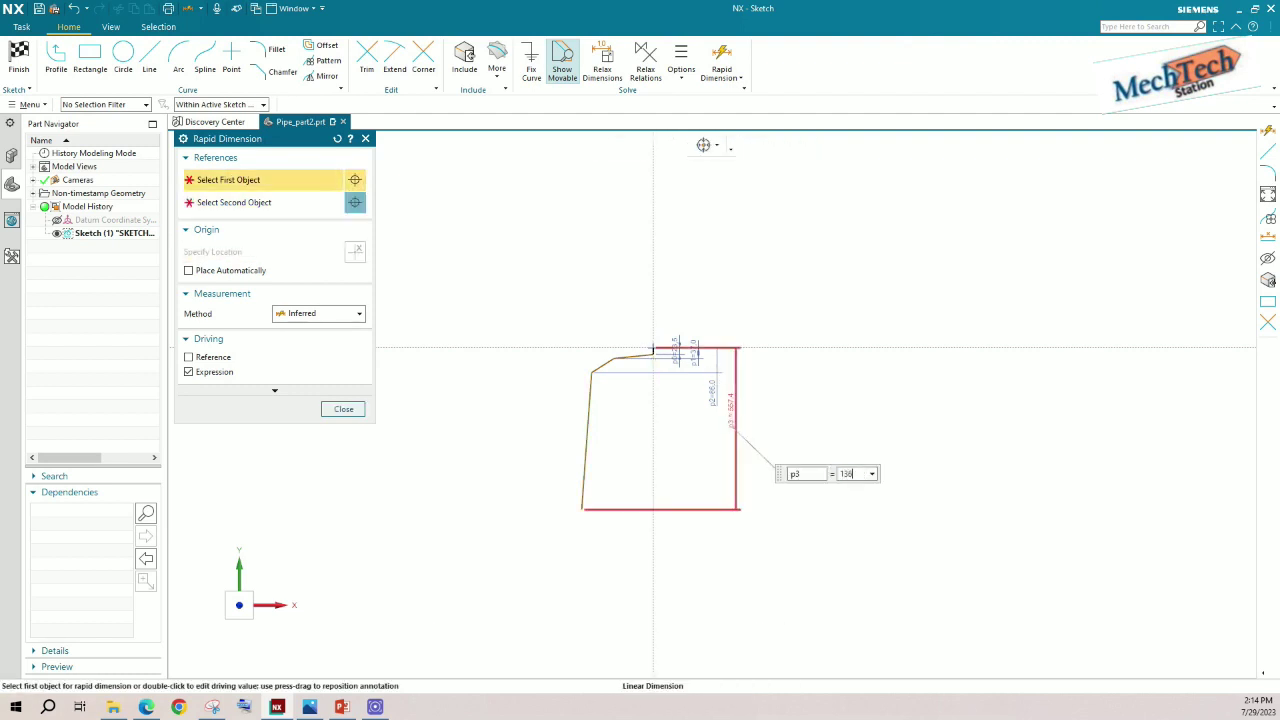
{"action": "key", "text": "Return"}
{"action": "left_click", "coordinate": [343, 409]}
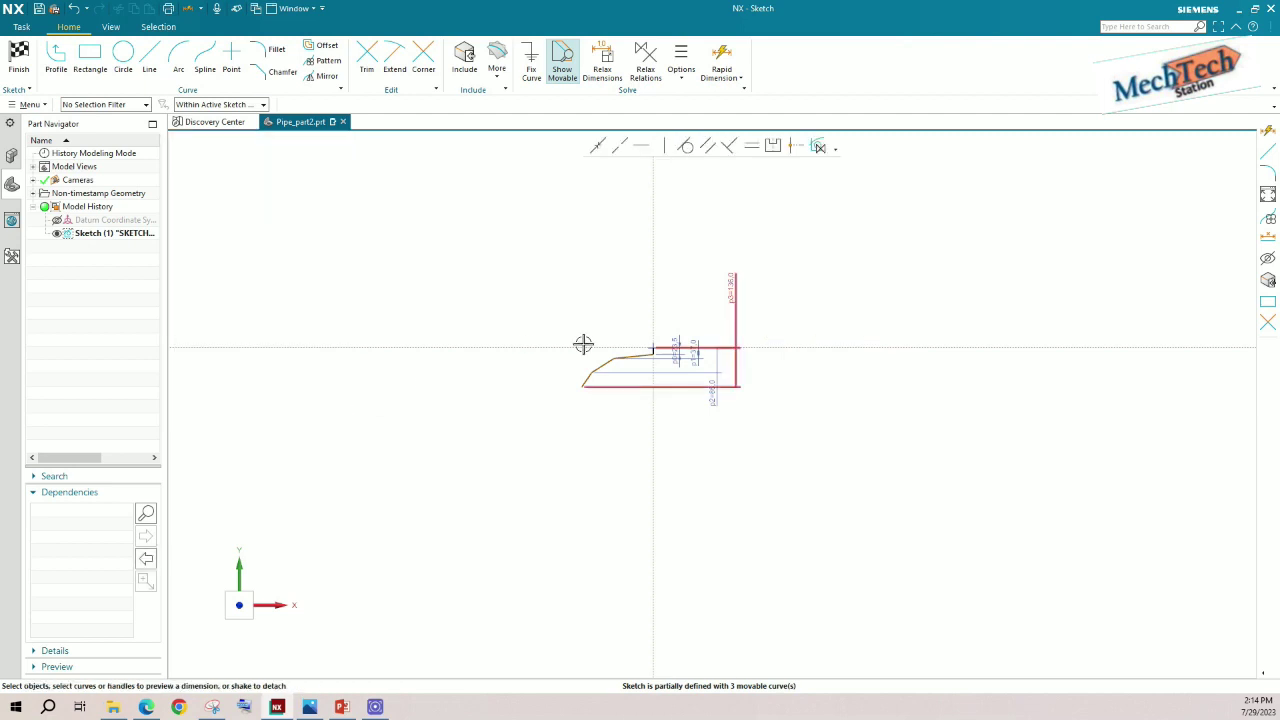
{"action": "scroll", "coordinate": [648, 348], "scroll_direction": "up", "scroll_amount": 6}
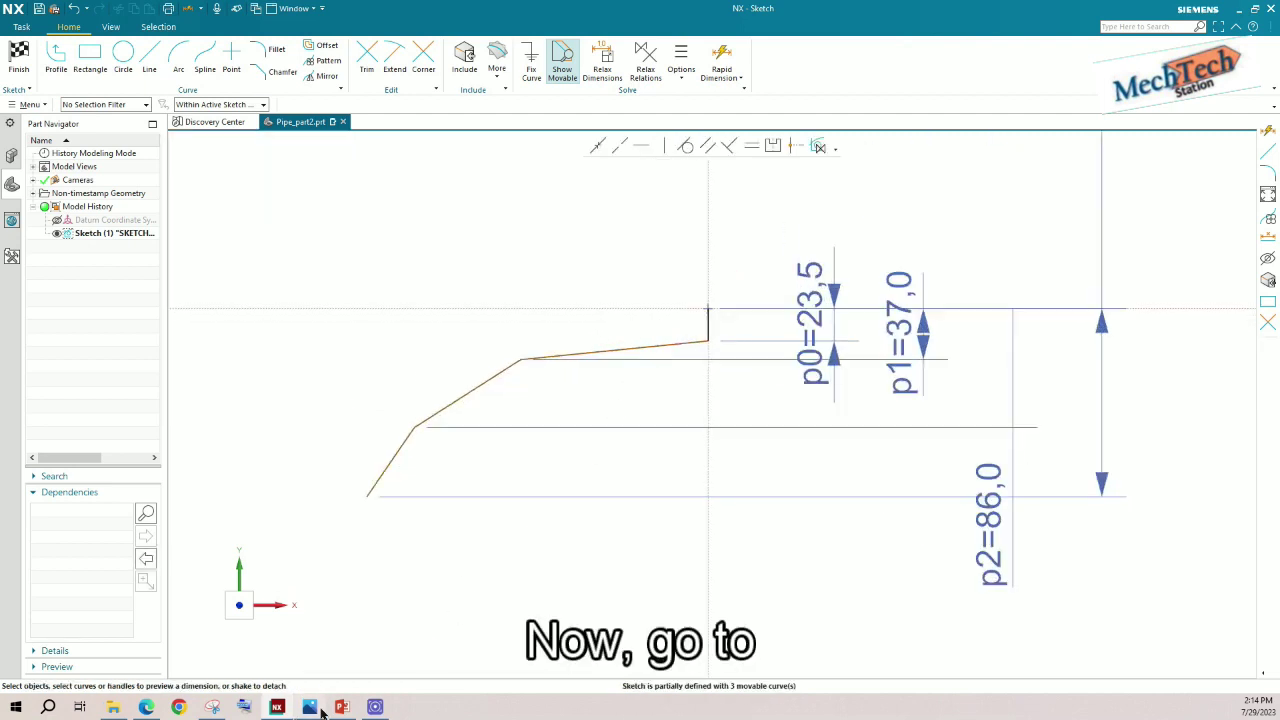
{"action": "left_click", "coordinate": [320, 712]}
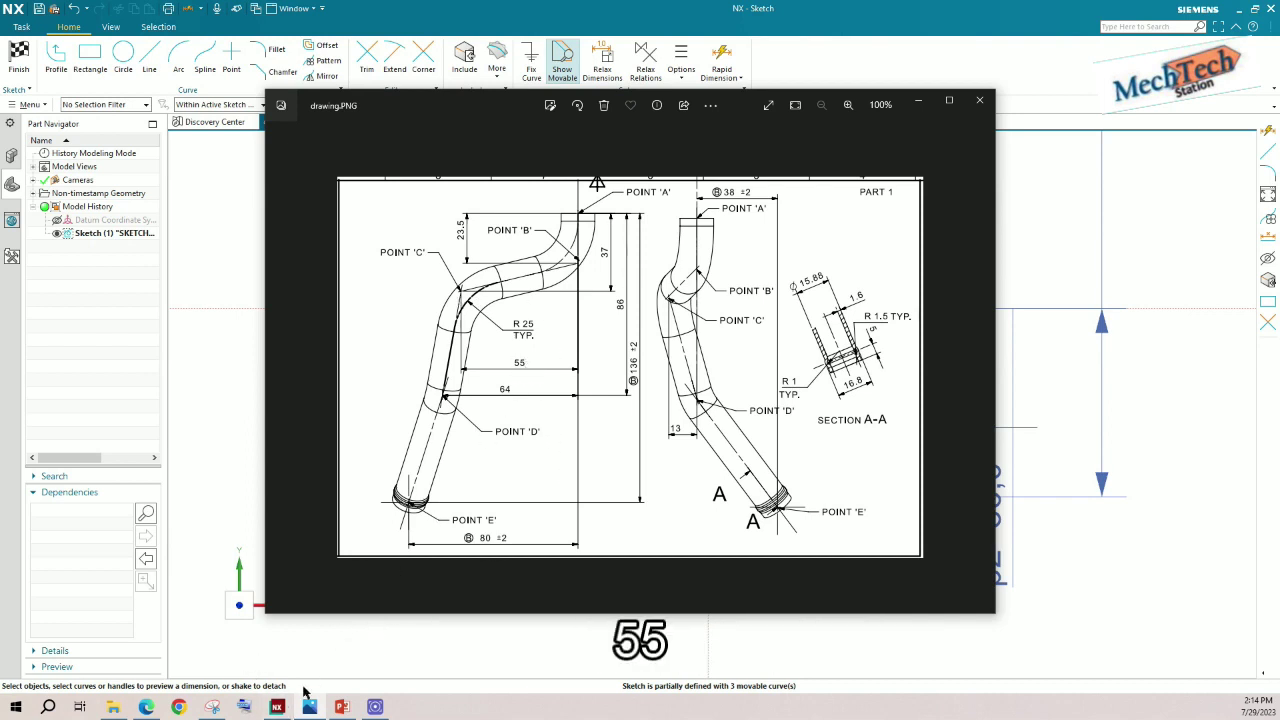
Add a 55 horizontal dimension from the top point to the first corner.
{"action": "key", "text": "alt+Tab"}
{"action": "left_click", "coordinate": [723, 80]}
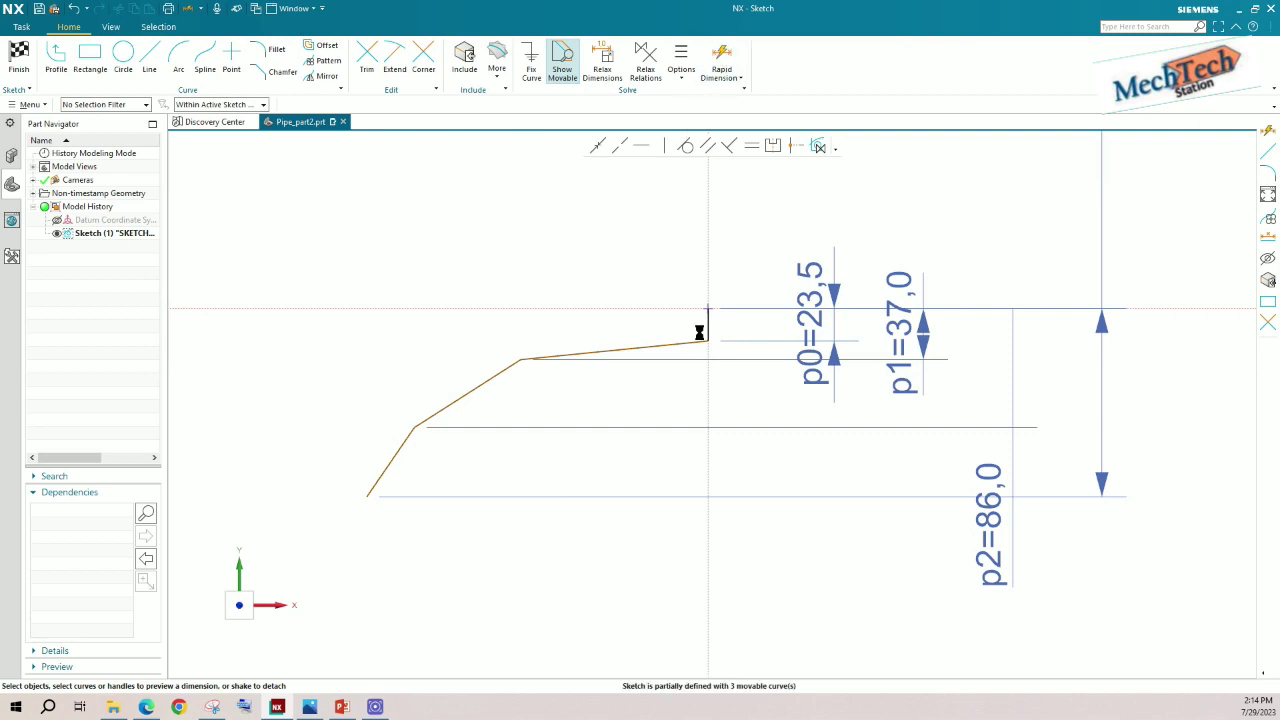
{"action": "left_click", "coordinate": [524, 360]}
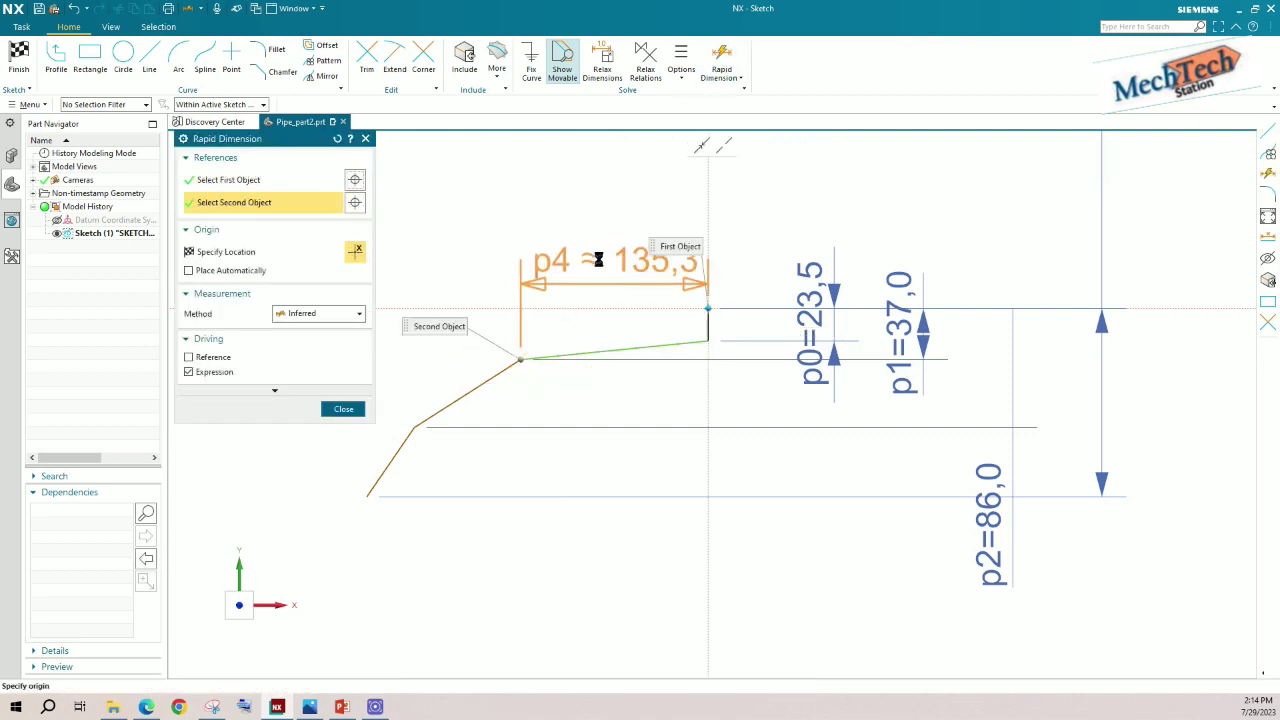
{"action": "left_click", "coordinate": [605, 246]}
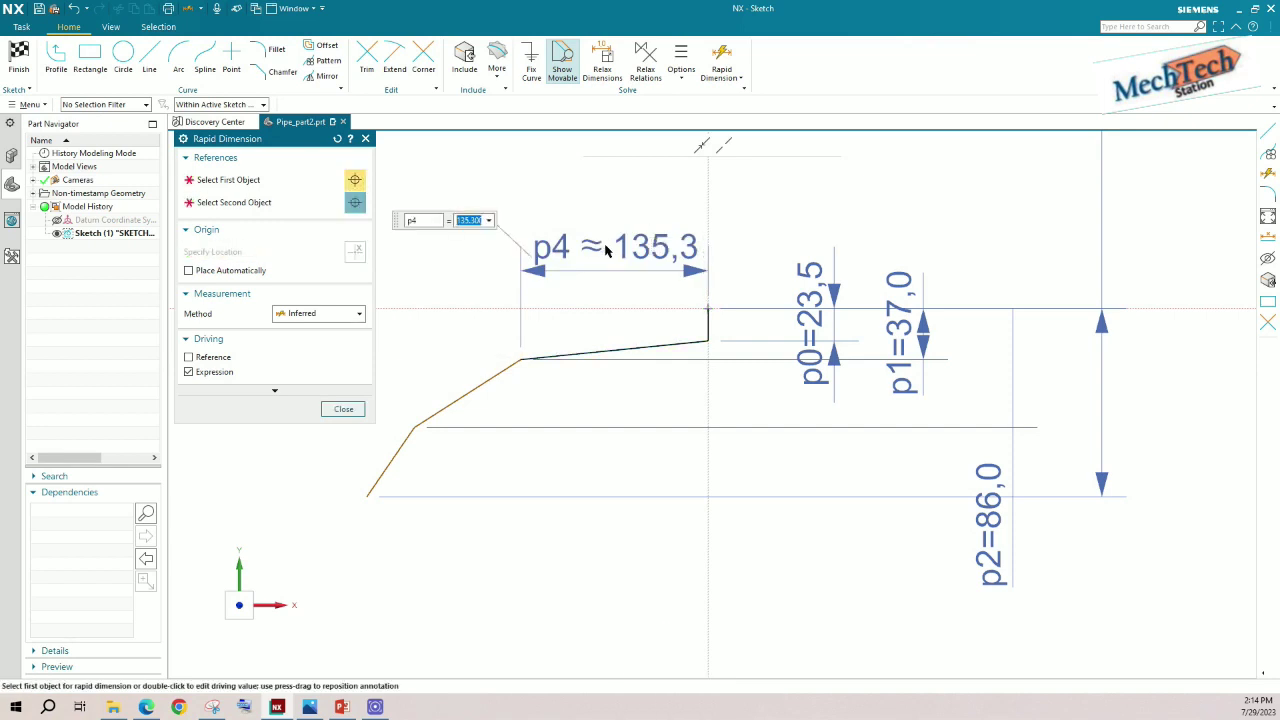
{"action": "type", "text": "55"}
{"action": "key", "text": "Return"}
{"action": "left_click", "coordinate": [345, 410]}
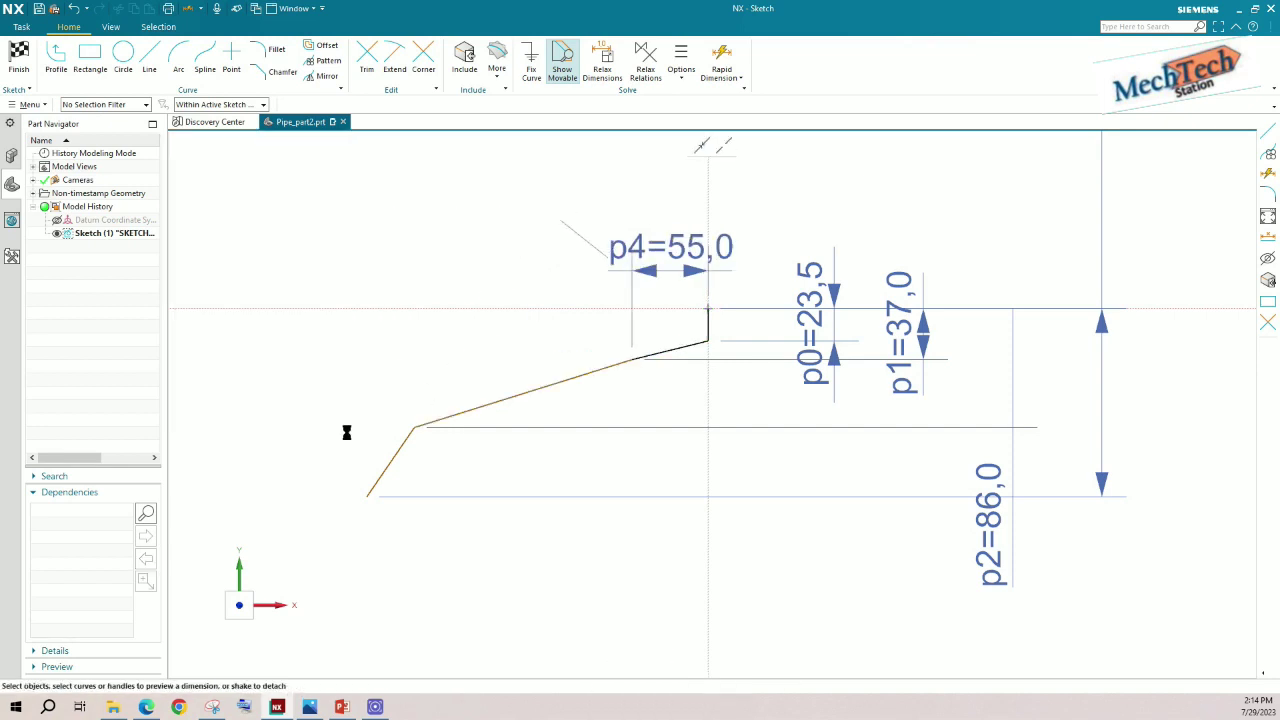
Add a 64 horizontal dimension from the sloped line's lower corner to the top point.
{"action": "left_click", "coordinate": [309, 707]}
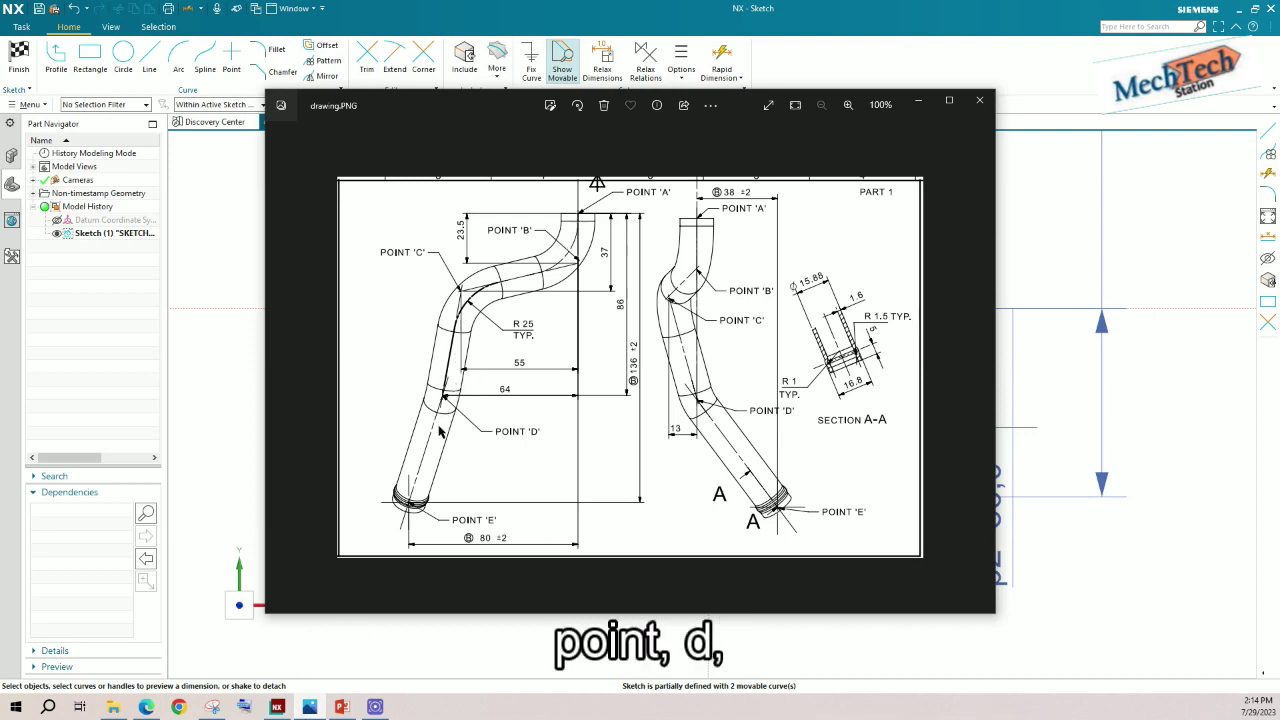
{"action": "left_click", "coordinate": [309, 707]}
{"action": "left_click", "coordinate": [722, 58]}
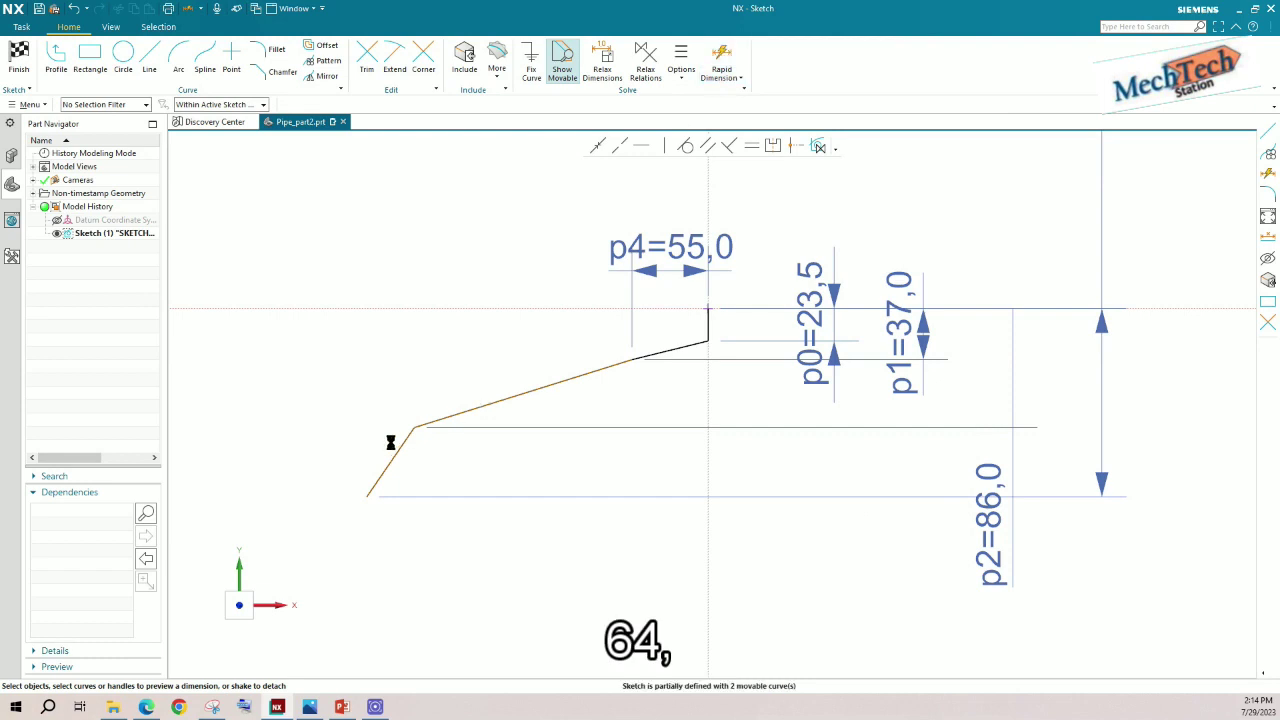
{"action": "left_click", "coordinate": [417, 425]}
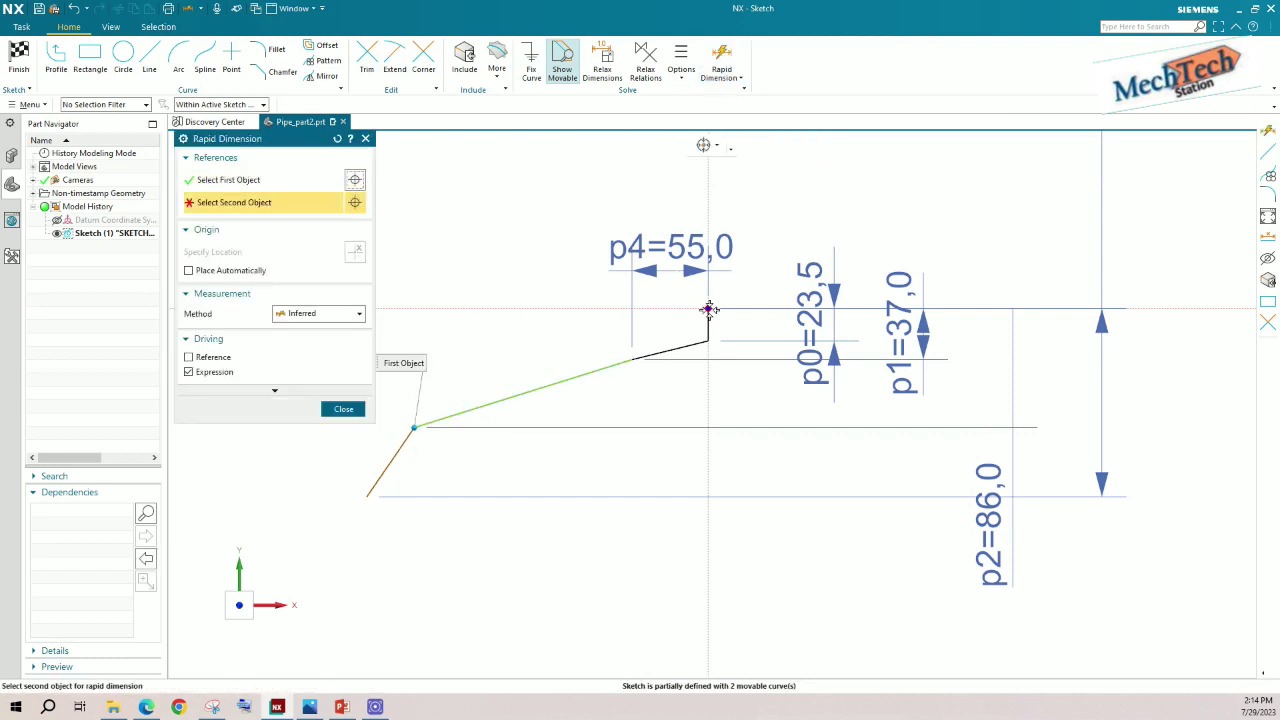
{"action": "left_click", "coordinate": [708, 310]}
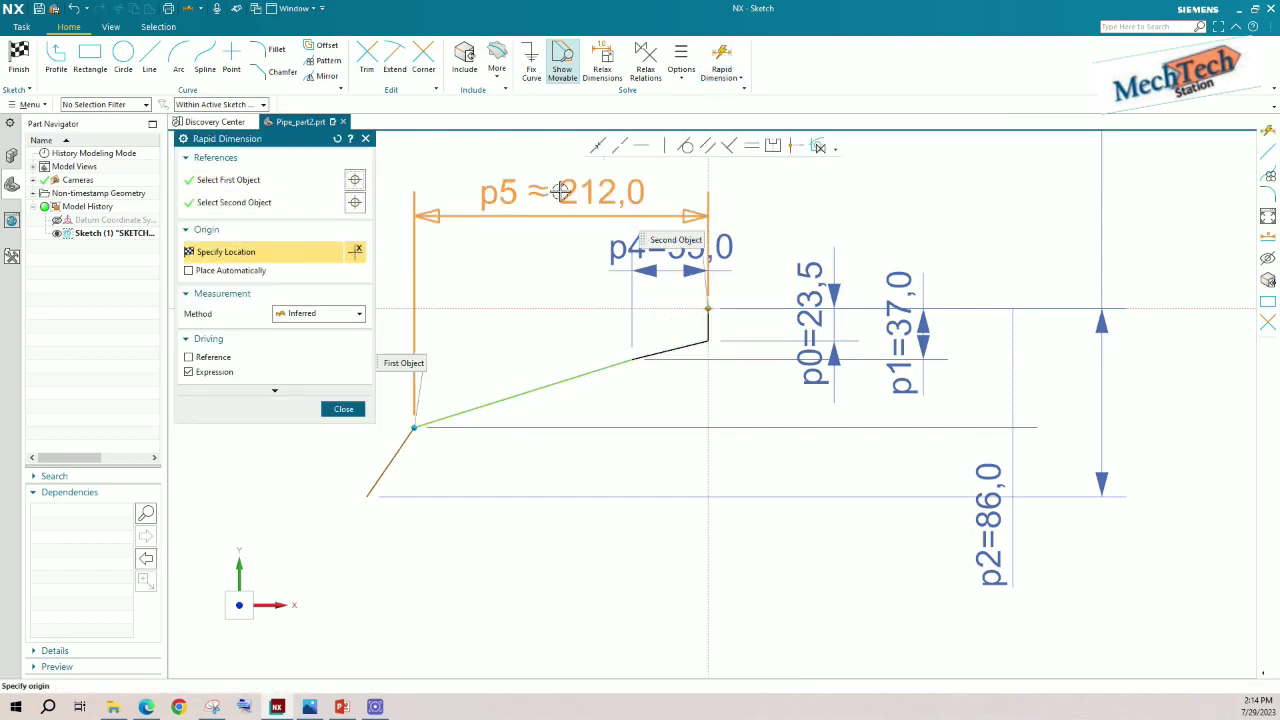
{"action": "left_click", "coordinate": [561, 192]}
{"action": "type", "text": "64"}
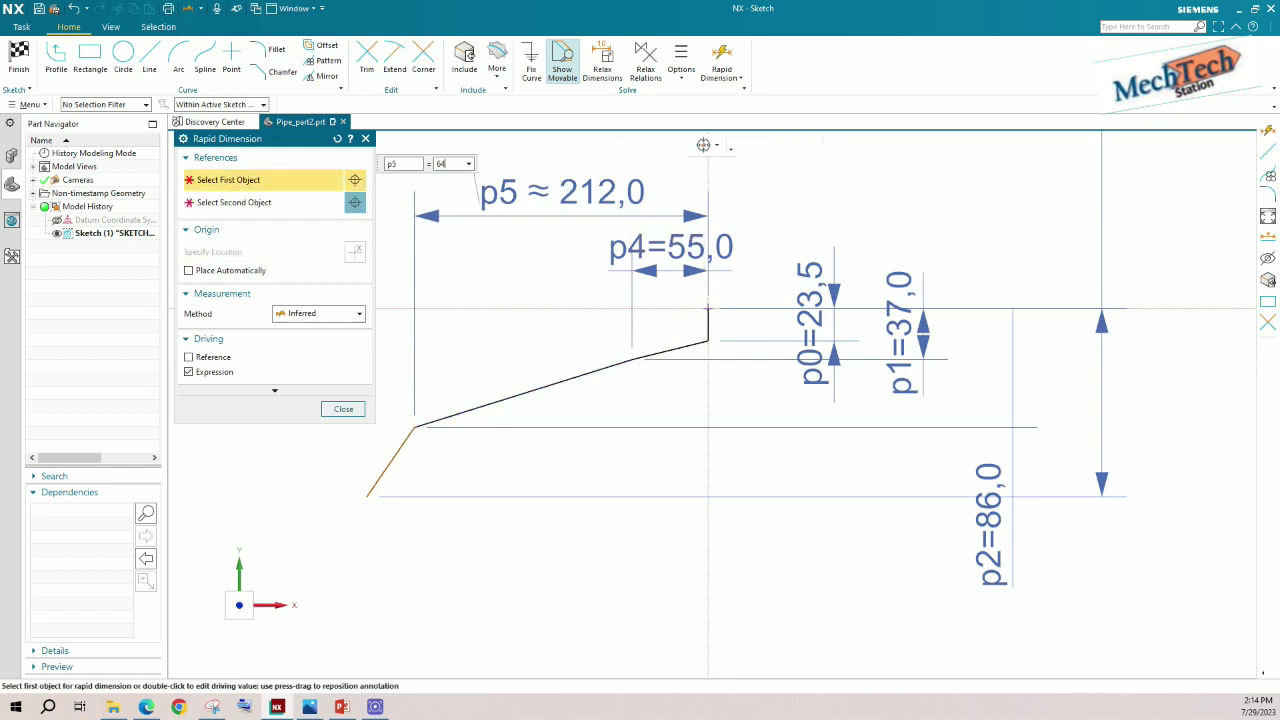
{"action": "key", "text": "Return"}
{"action": "left_click", "coordinate": [343, 409]}
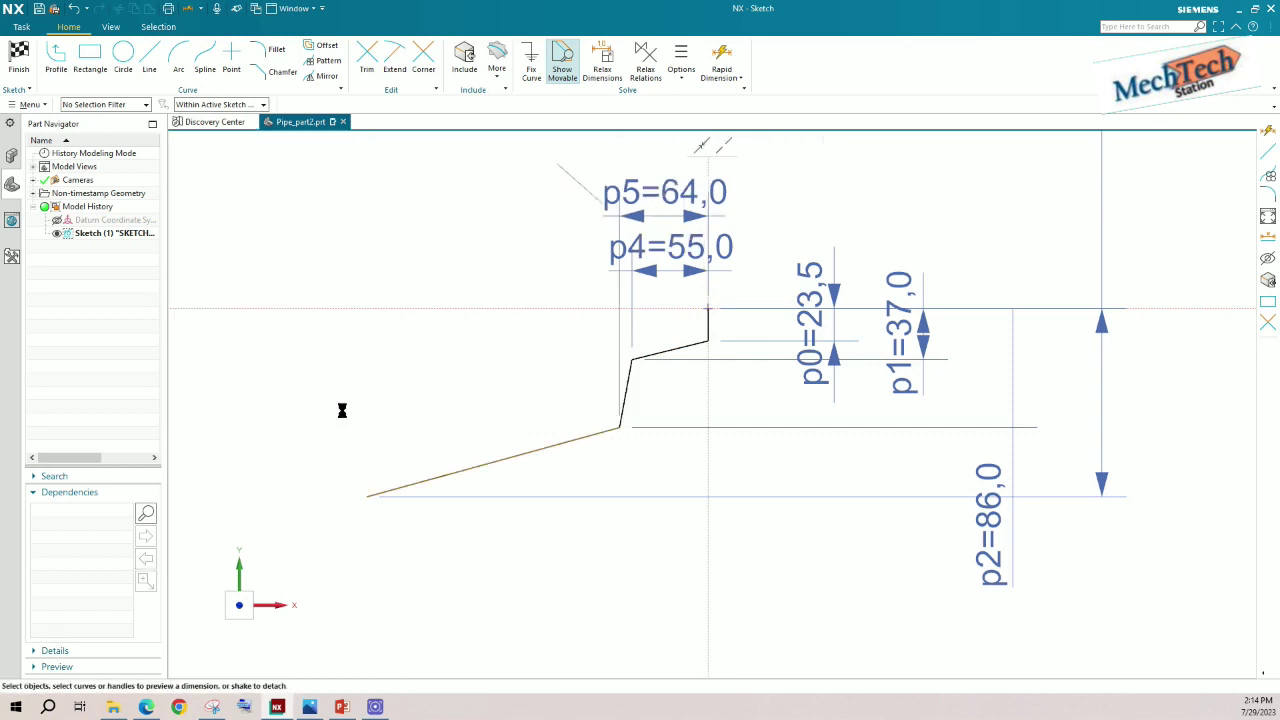
{"action": "scroll", "coordinate": [651, 476], "scroll_direction": "up", "scroll_amount": 3}
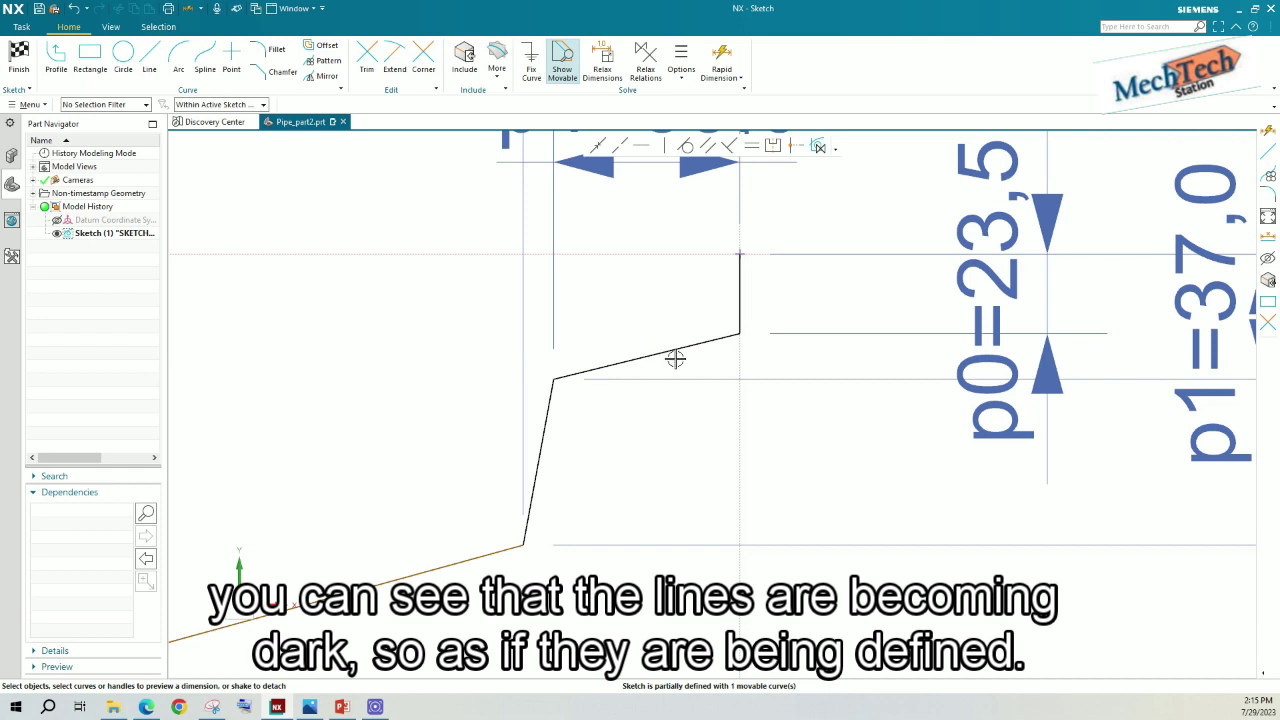
Rearrange the 64, 55, 23.5, 37, 86 and 136 dimension labels around the profile.
{"action": "scroll", "coordinate": [660, 390], "scroll_direction": "down", "scroll_amount": 5}
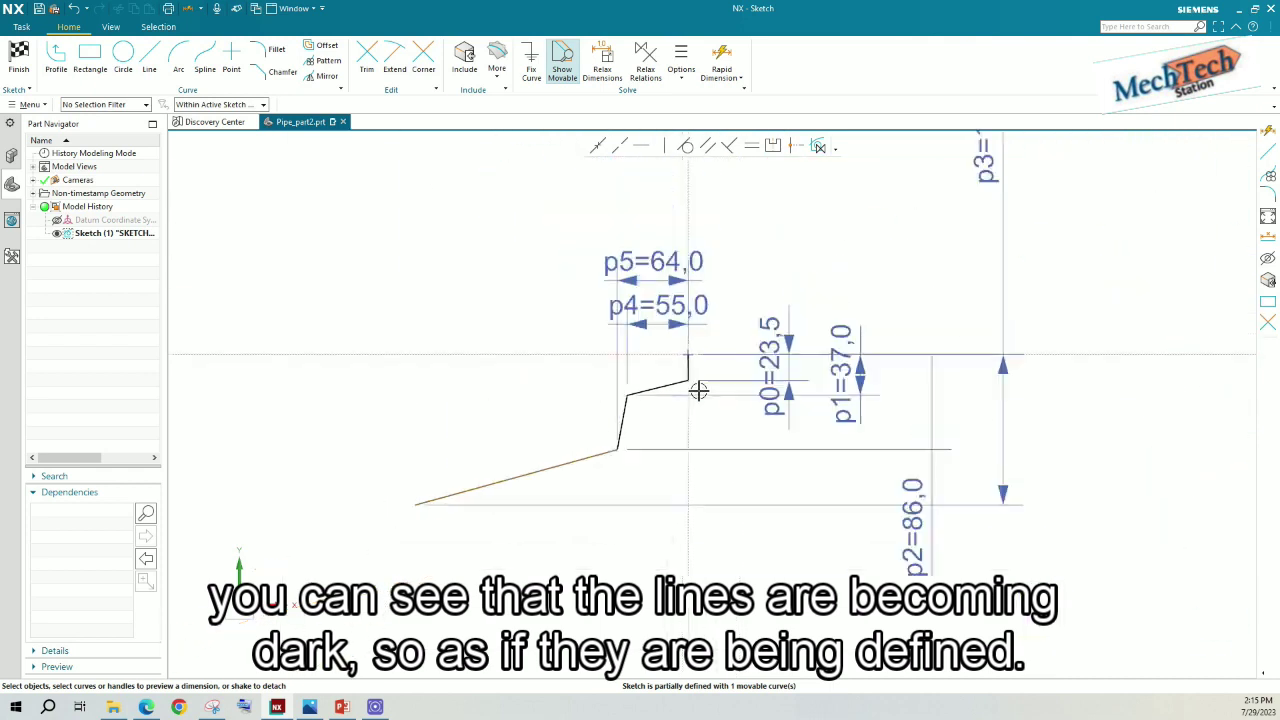
{"action": "left_click_drag", "start_coordinate": [584, 257], "coordinate": [558, 250]}
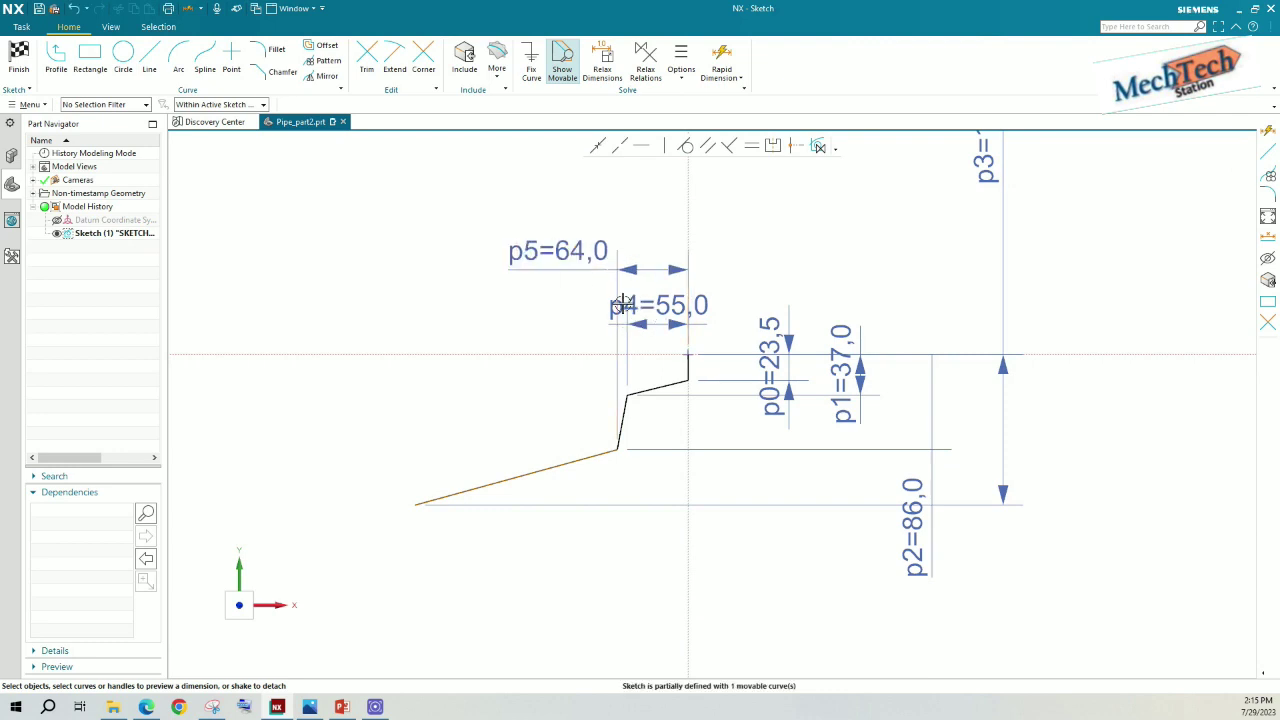
{"action": "left_click_drag", "start_coordinate": [637, 307], "coordinate": [540, 296]}
{"action": "left_click_drag", "start_coordinate": [770, 365], "coordinate": [762, 276]}
{"action": "left_click_drag", "start_coordinate": [843, 338], "coordinate": [822, 250]}
{"action": "left_click_drag", "start_coordinate": [929, 551], "coordinate": [875, 540]}
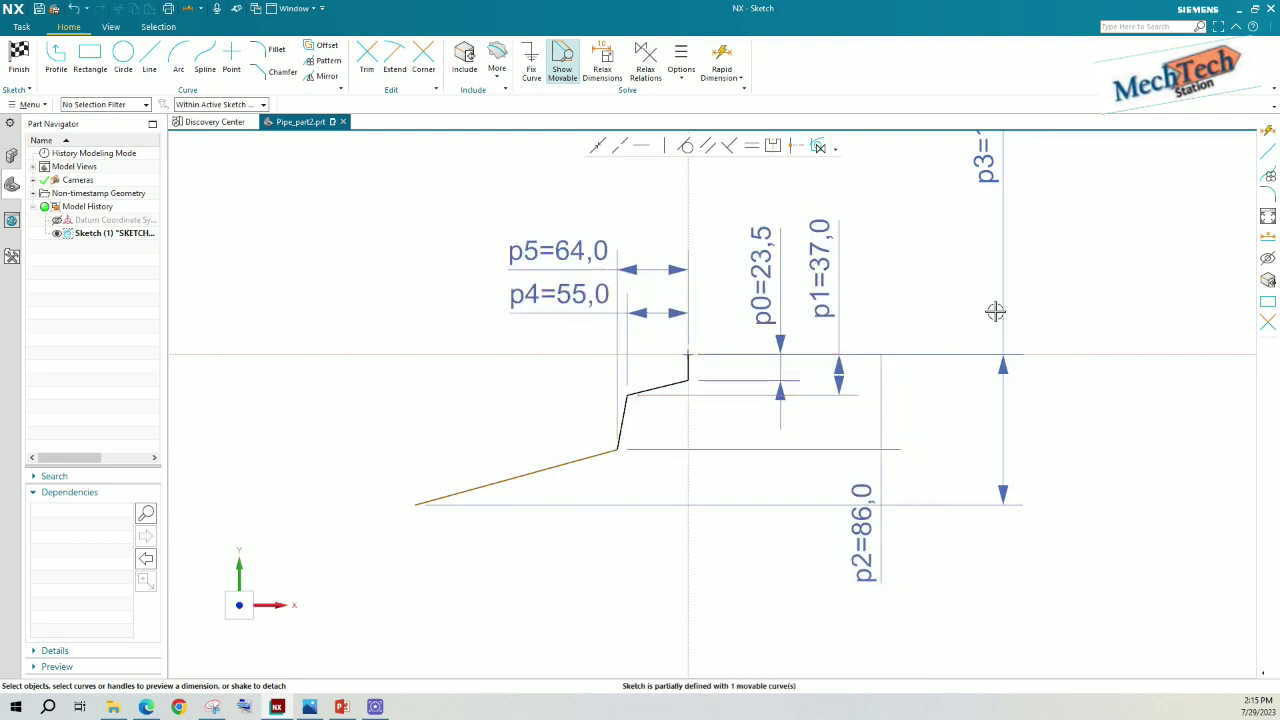
{"action": "left_click_drag", "start_coordinate": [988, 165], "coordinate": [935, 432]}
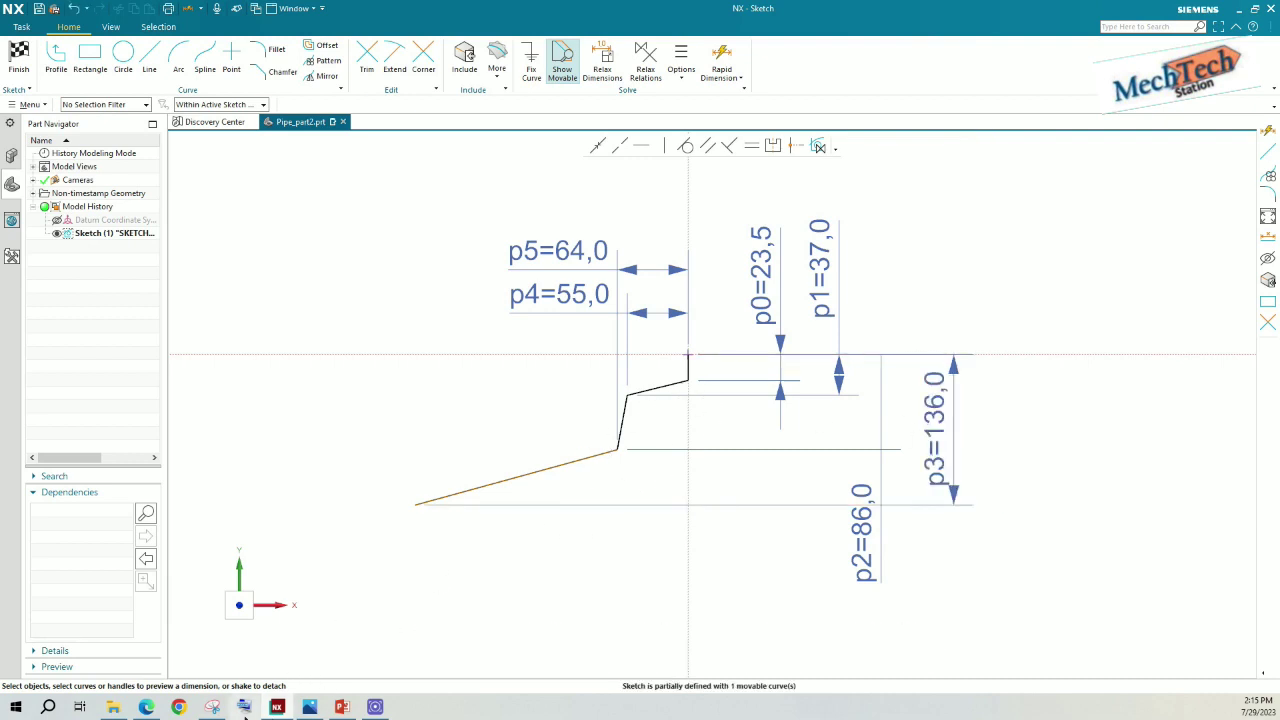
Dimension the last line's lower end to the top point as 80 horizontally.
{"action": "mouse_move", "coordinate": [283, 711]}
{"action": "left_click", "coordinate": [309, 708]}
{"action": "left_click", "coordinate": [309, 708]}
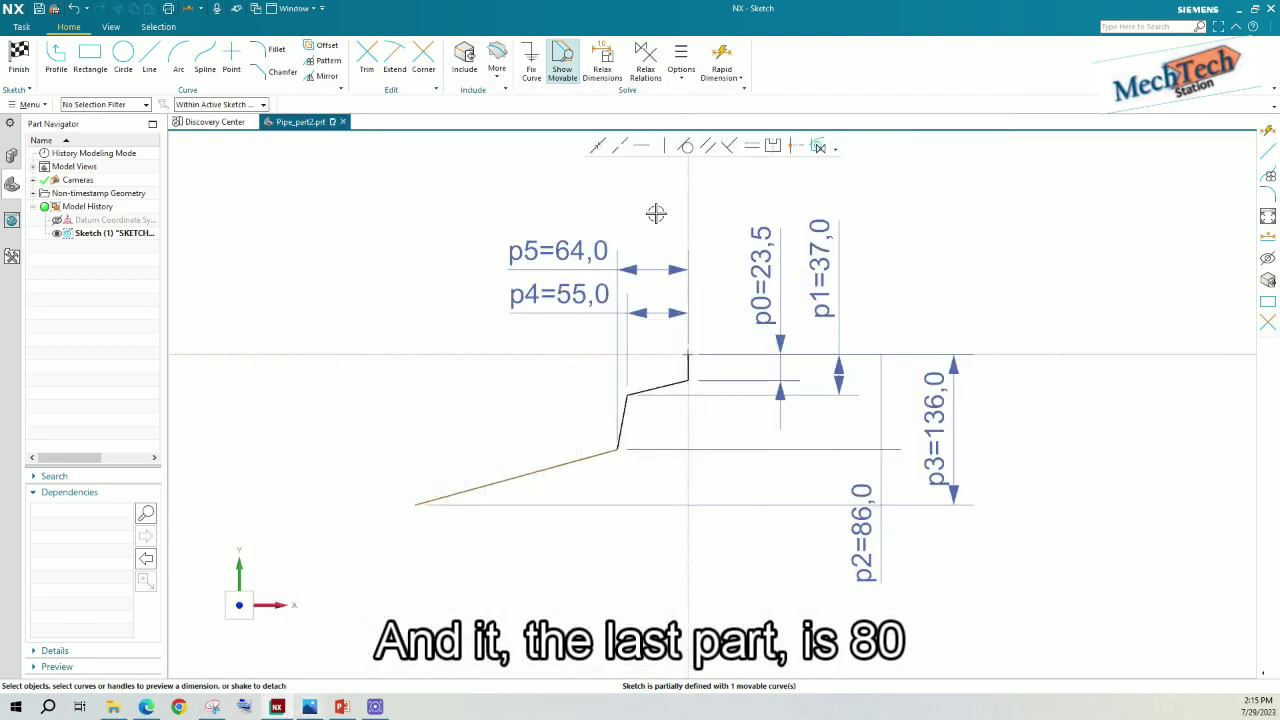
{"action": "key", "text": "d"}
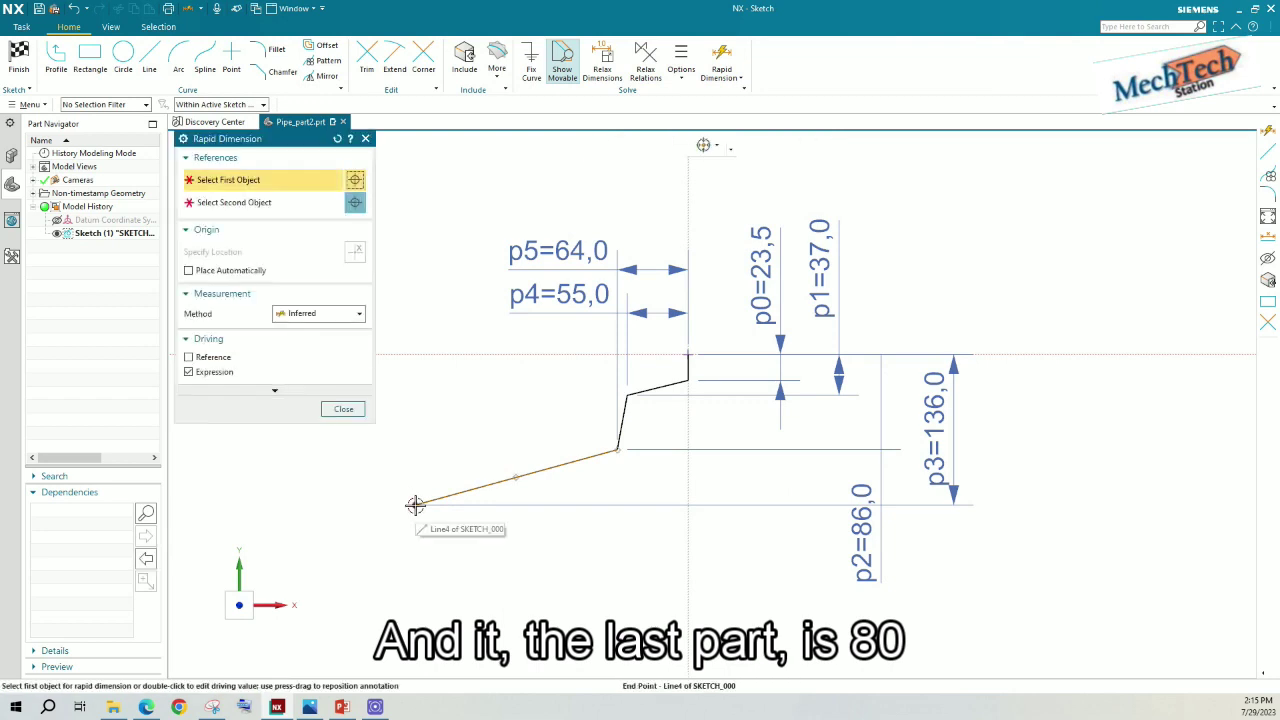
{"action": "left_click", "coordinate": [415, 503]}
{"action": "left_click", "coordinate": [688, 352]}
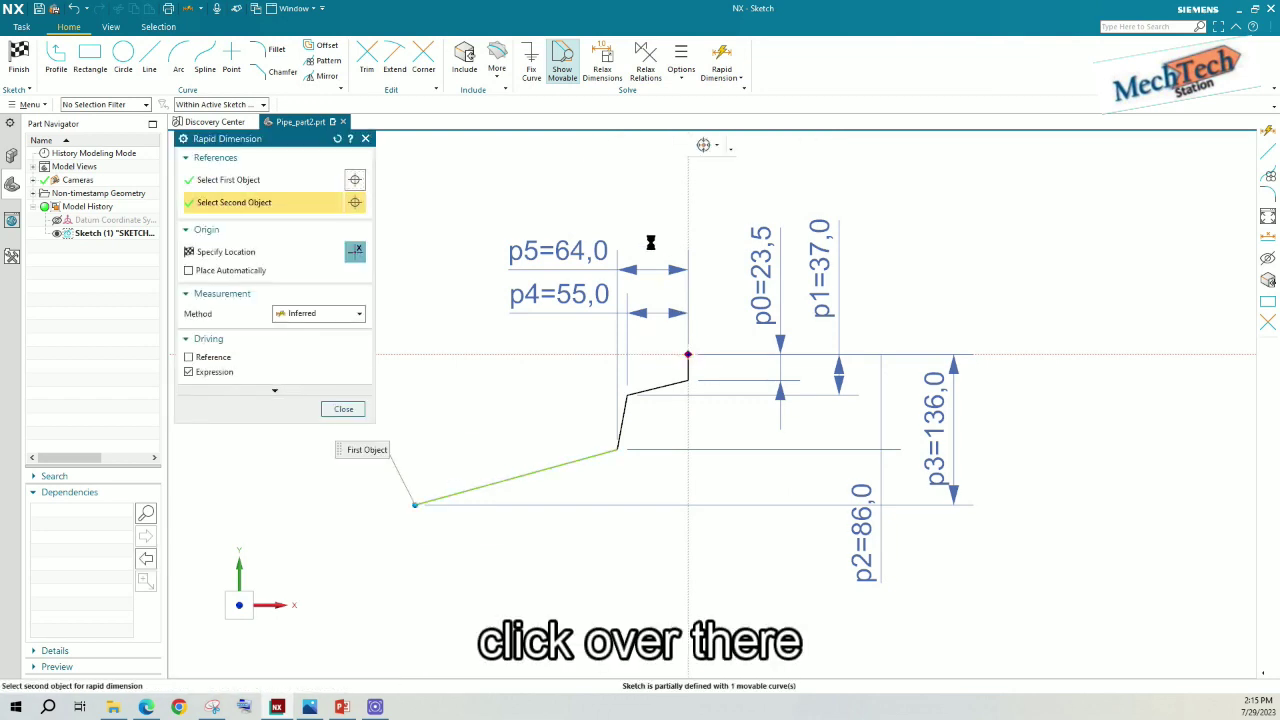
{"action": "left_click", "coordinate": [532, 197]}
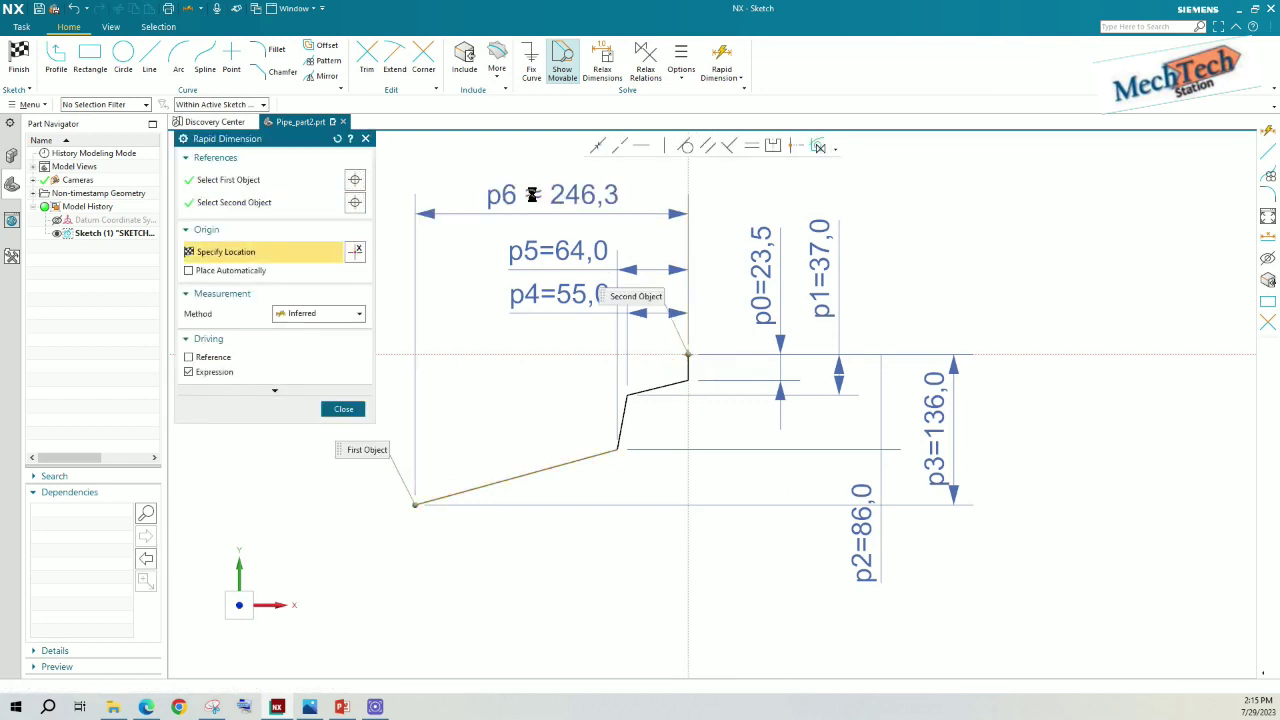
{"action": "type", "text": "80"}
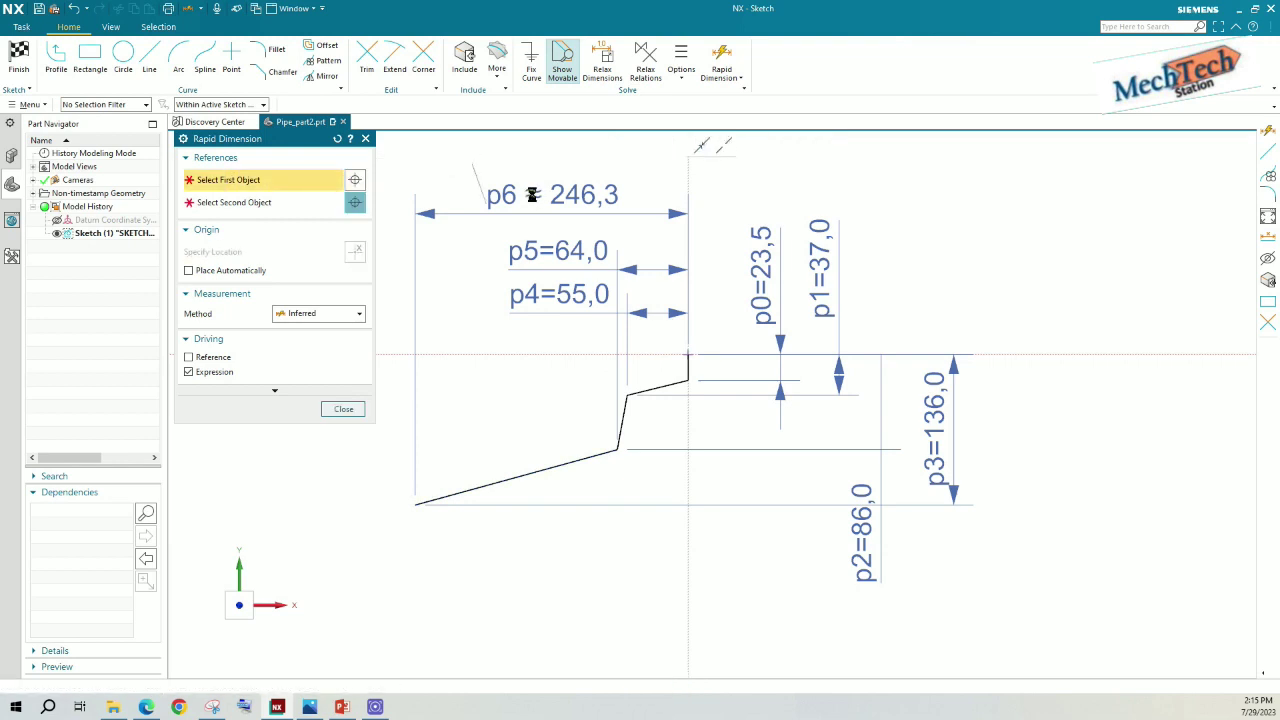
{"action": "key", "text": "Return"}
{"action": "left_click", "coordinate": [341, 411]}
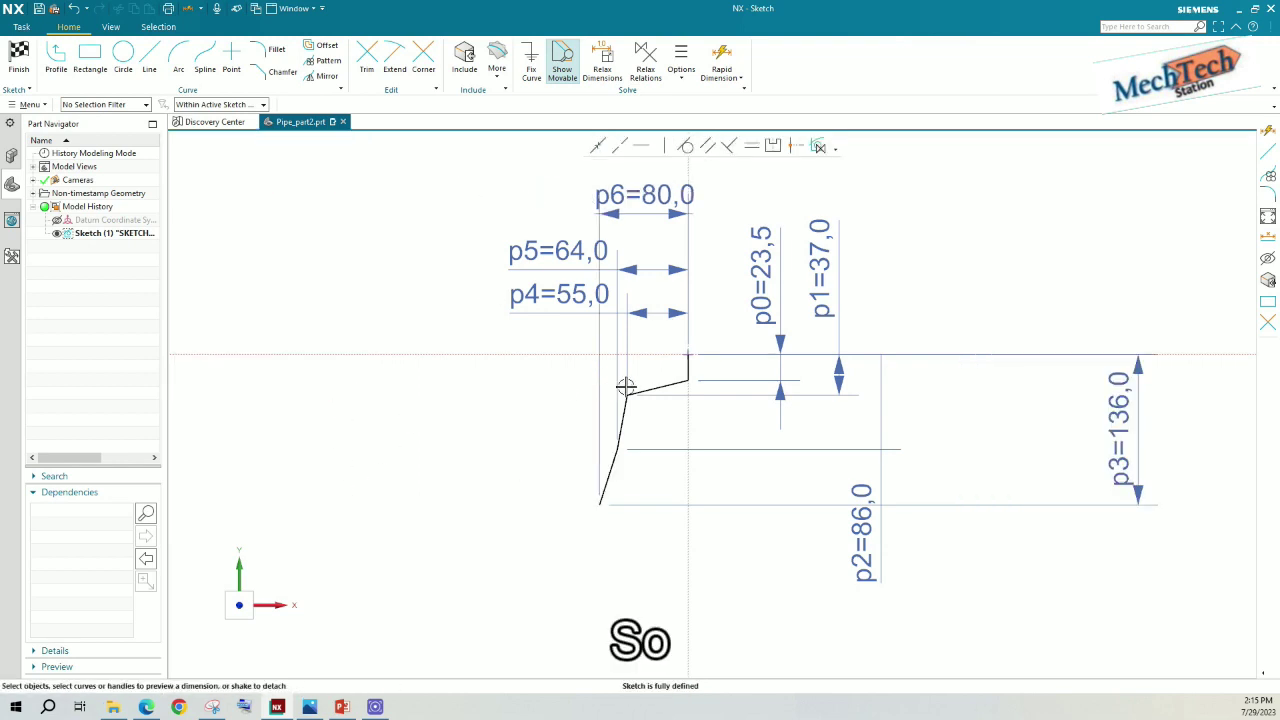
{"action": "scroll", "coordinate": [663, 414], "scroll_direction": "down", "scroll_amount": 3}
{"action": "scroll", "coordinate": [661, 415], "scroll_direction": "up", "scroll_amount": 5}
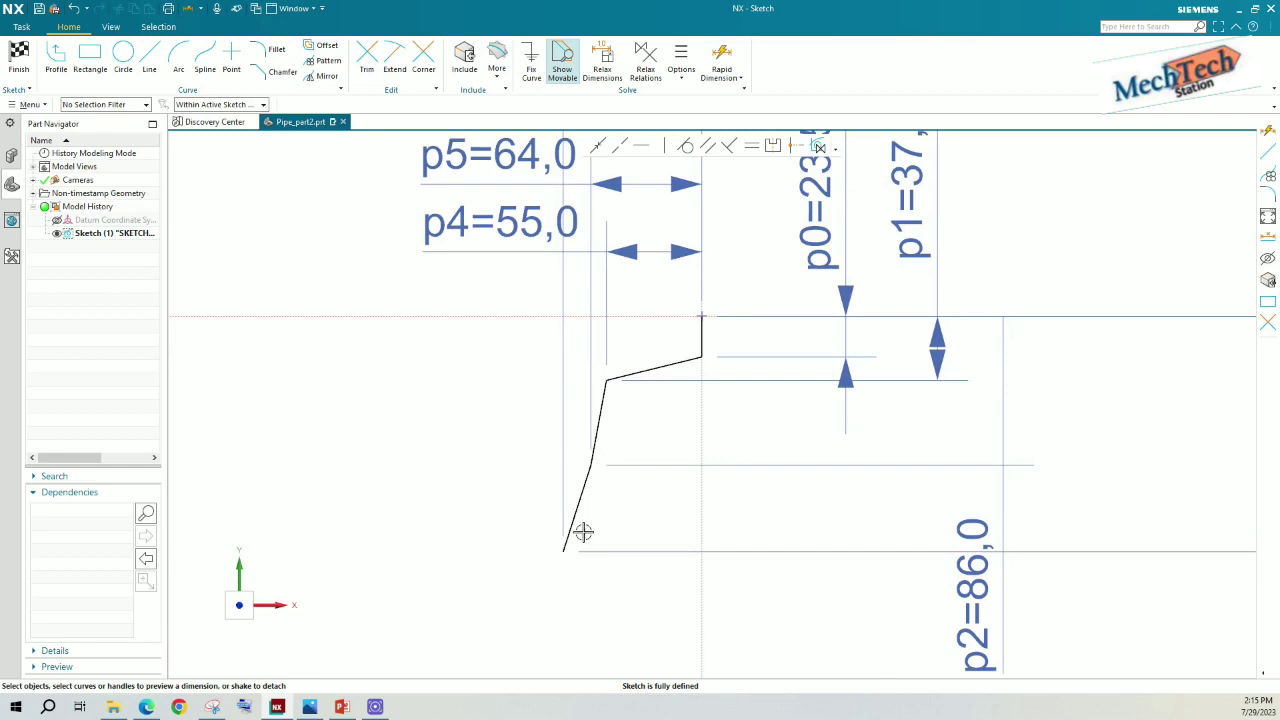
{"action": "left_click", "coordinate": [318, 707]}
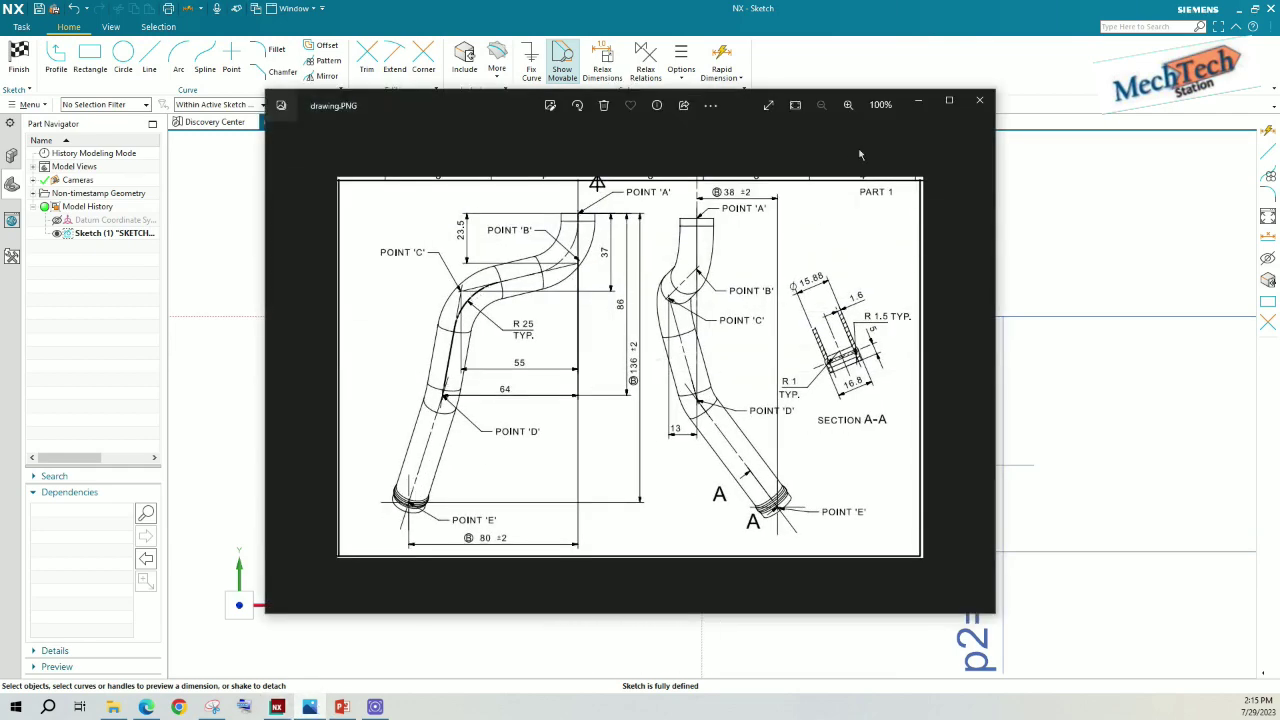
Finish Sketch (1) and orbit the view to see the curve edge-on.
{"action": "left_click", "coordinate": [921, 103]}
{"action": "left_click", "coordinate": [16, 60]}
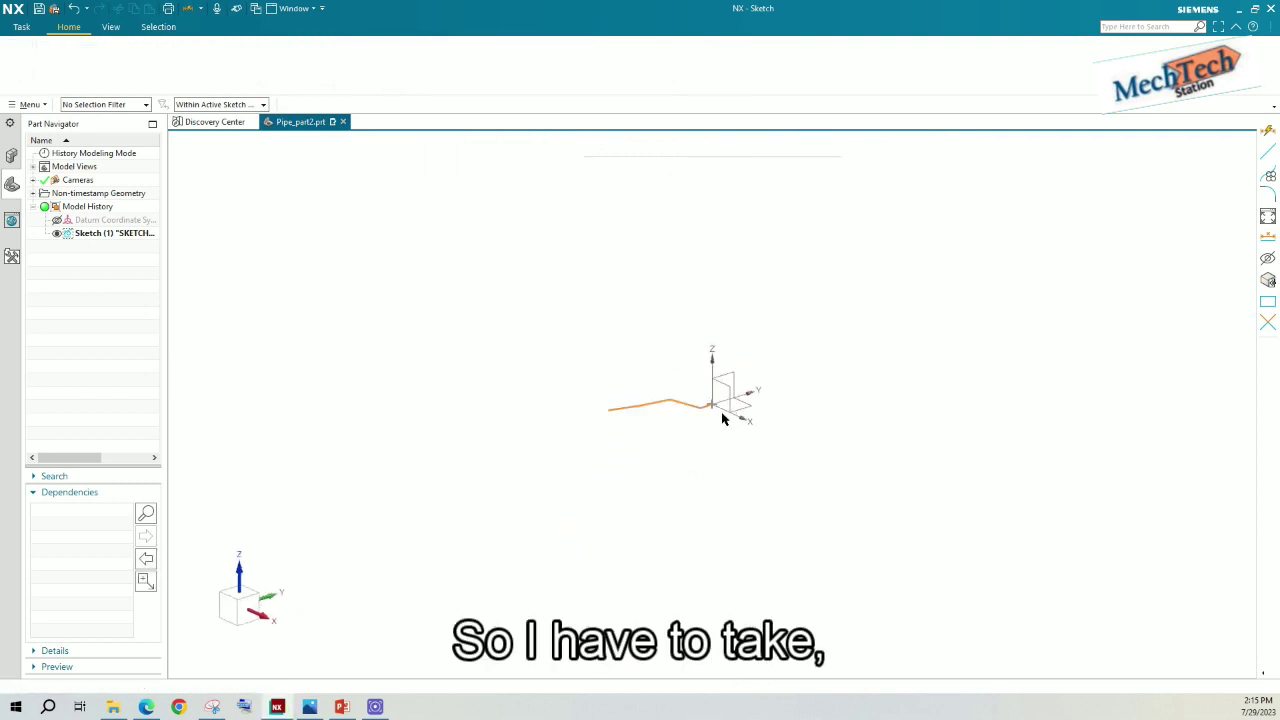
{"action": "mouse_move", "coordinate": [660, 449]}
{"action": "middle_mouse_down"}
{"action": "mouse_move", "coordinate": [767, 501]}
{"action": "mouse_move", "coordinate": [723, 511]}
{"action": "mouse_move", "coordinate": [723, 477]}
{"action": "mouse_move", "coordinate": [717, 503]}
{"action": "middle_mouse_up"}
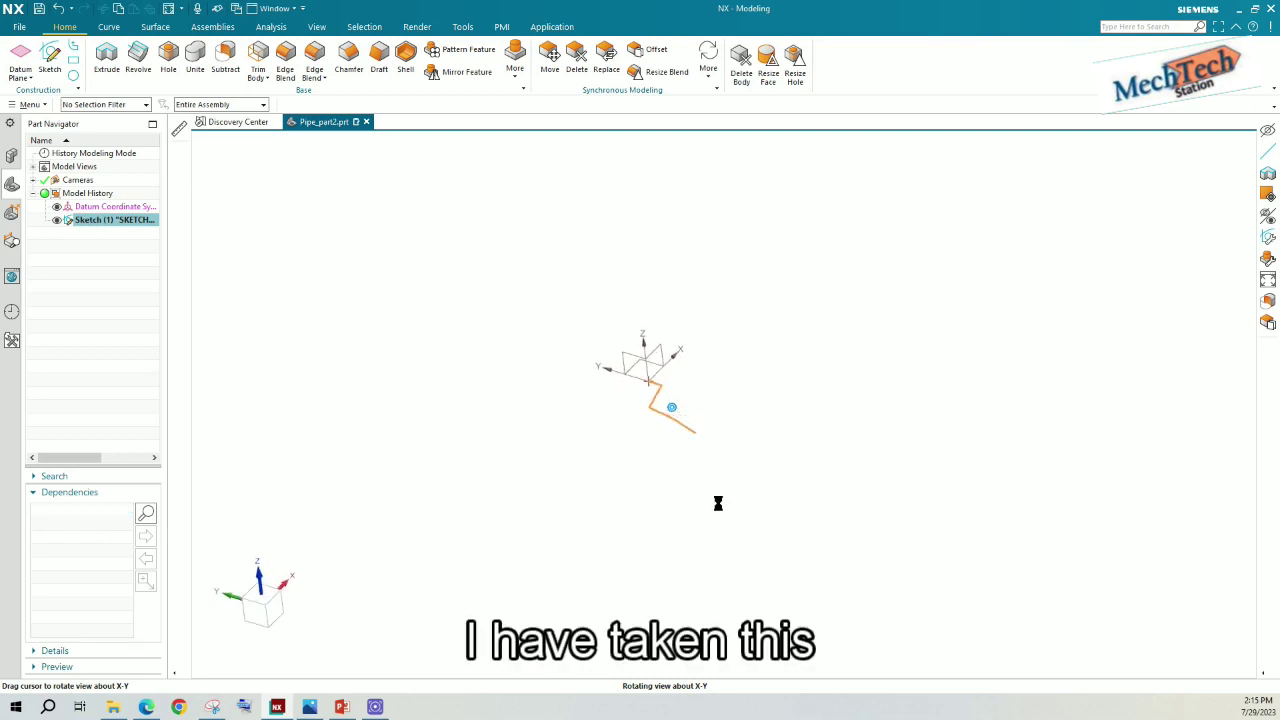
{"action": "mouse_move", "coordinate": [683, 397]}
{"action": "middle_mouse_down"}
{"action": "mouse_move", "coordinate": [700, 357]}
{"action": "mouse_move", "coordinate": [724, 371]}
{"action": "mouse_move", "coordinate": [686, 409]}
{"action": "mouse_move", "coordinate": [704, 398]}
{"action": "middle_mouse_up"}
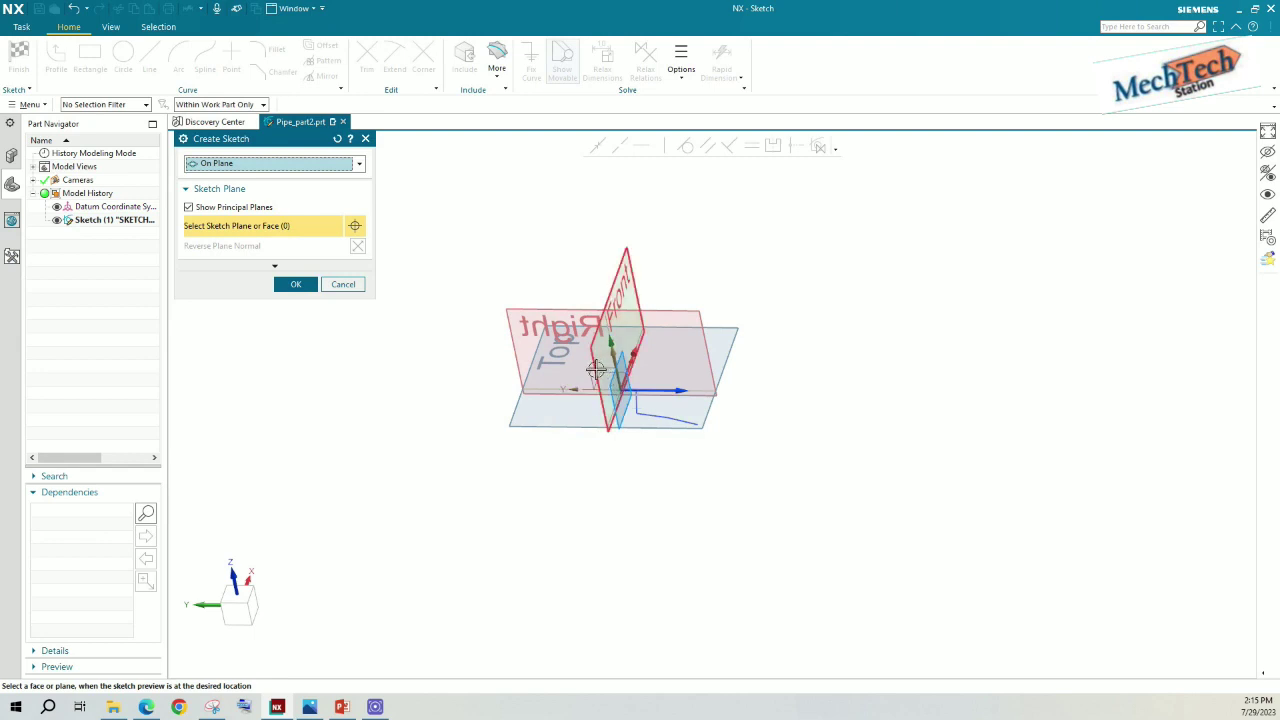
Create Sketch (2) on the YZ datum plane and bring up drawing.PNG.
{"action": "left_click", "coordinate": [592, 369]}
{"action": "mouse_move", "coordinate": [666, 500]}
{"action": "middle_mouse_down"}
{"action": "mouse_move", "coordinate": [709, 463]}
{"action": "mouse_move", "coordinate": [689, 437]}
{"action": "mouse_move", "coordinate": [697, 480]}
{"action": "mouse_move", "coordinate": [634, 523]}
{"action": "middle_mouse_up"}
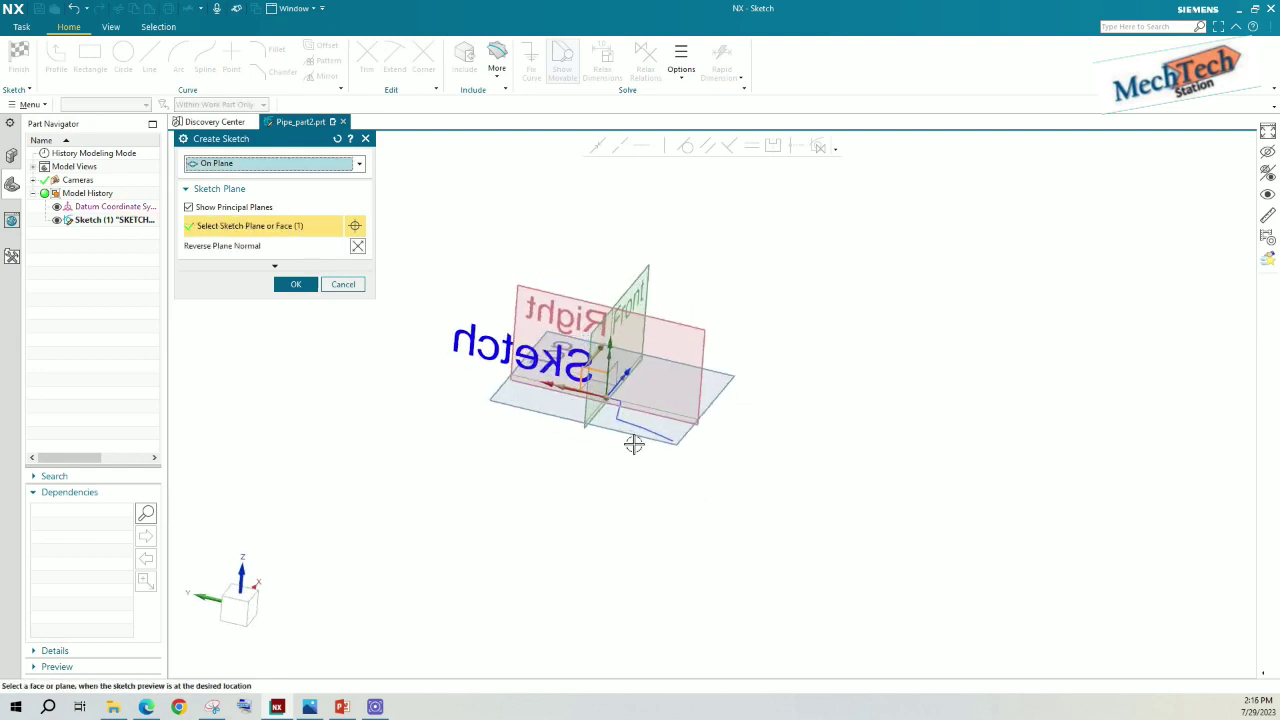
{"action": "left_click", "coordinate": [296, 285]}
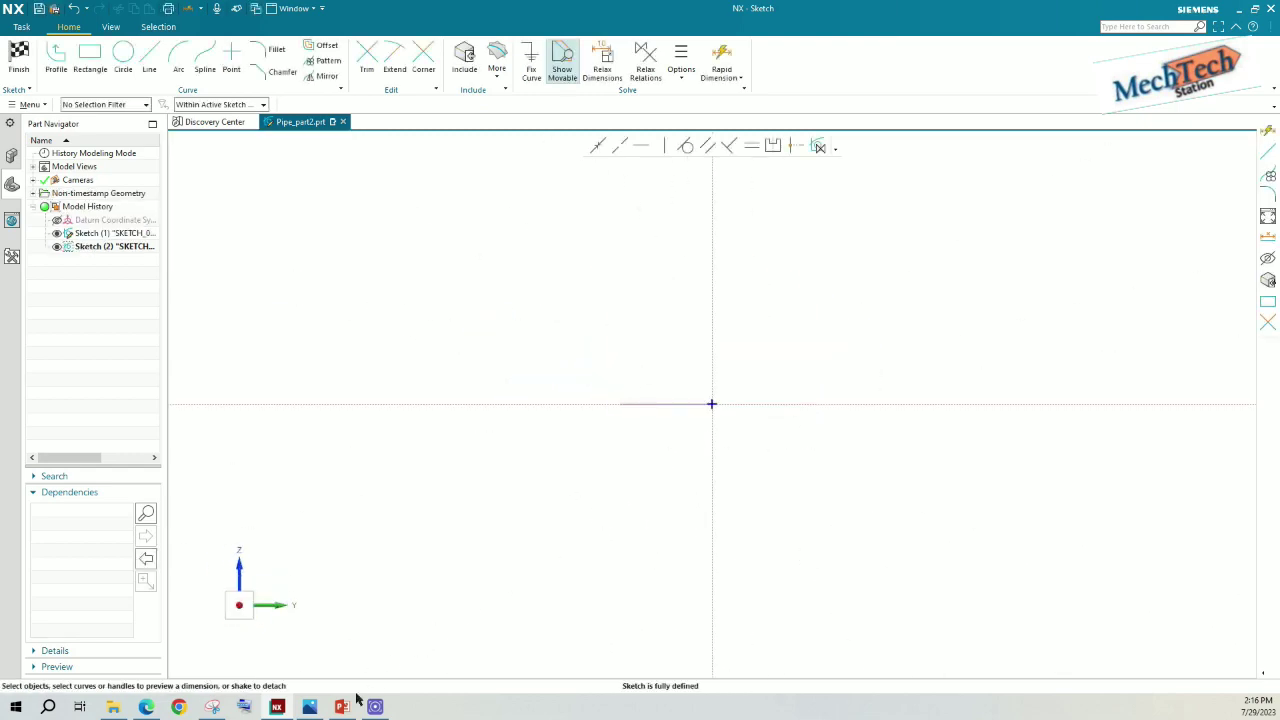
{"action": "left_click", "coordinate": [310, 707]}
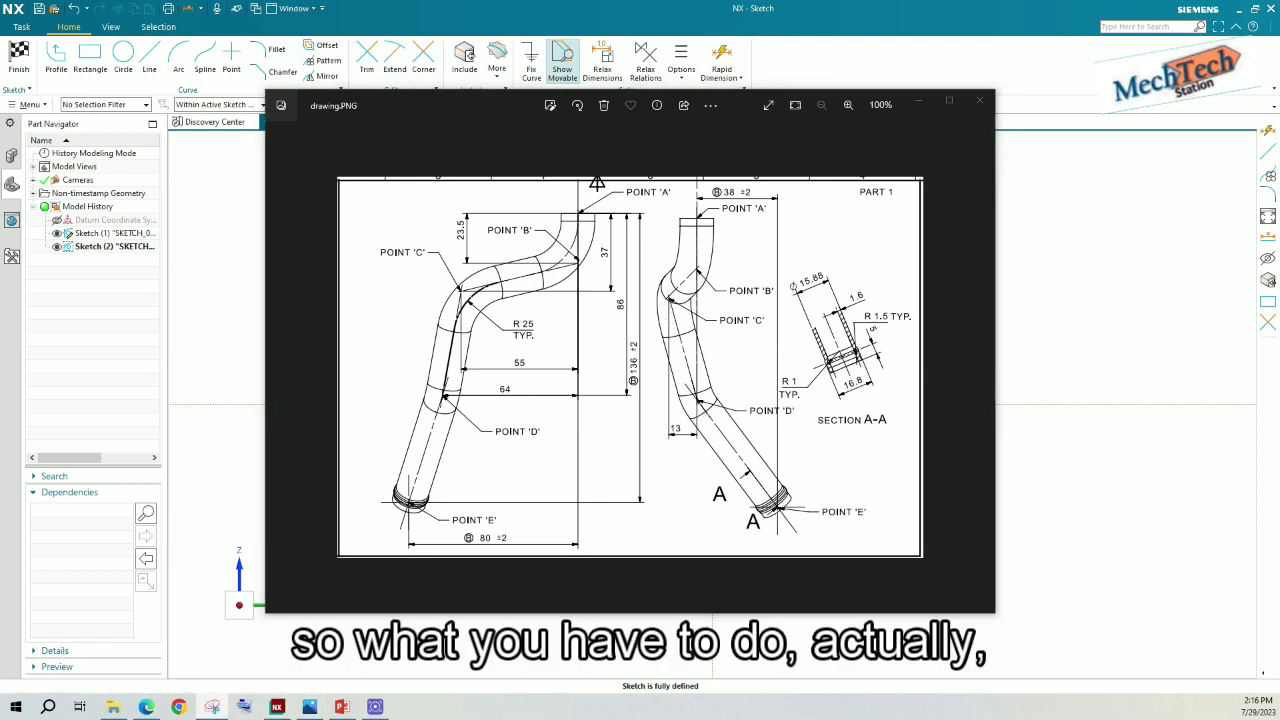
Snip the pipe drawing region and select the red pen.
{"action": "key", "text": "super+shift+s"}
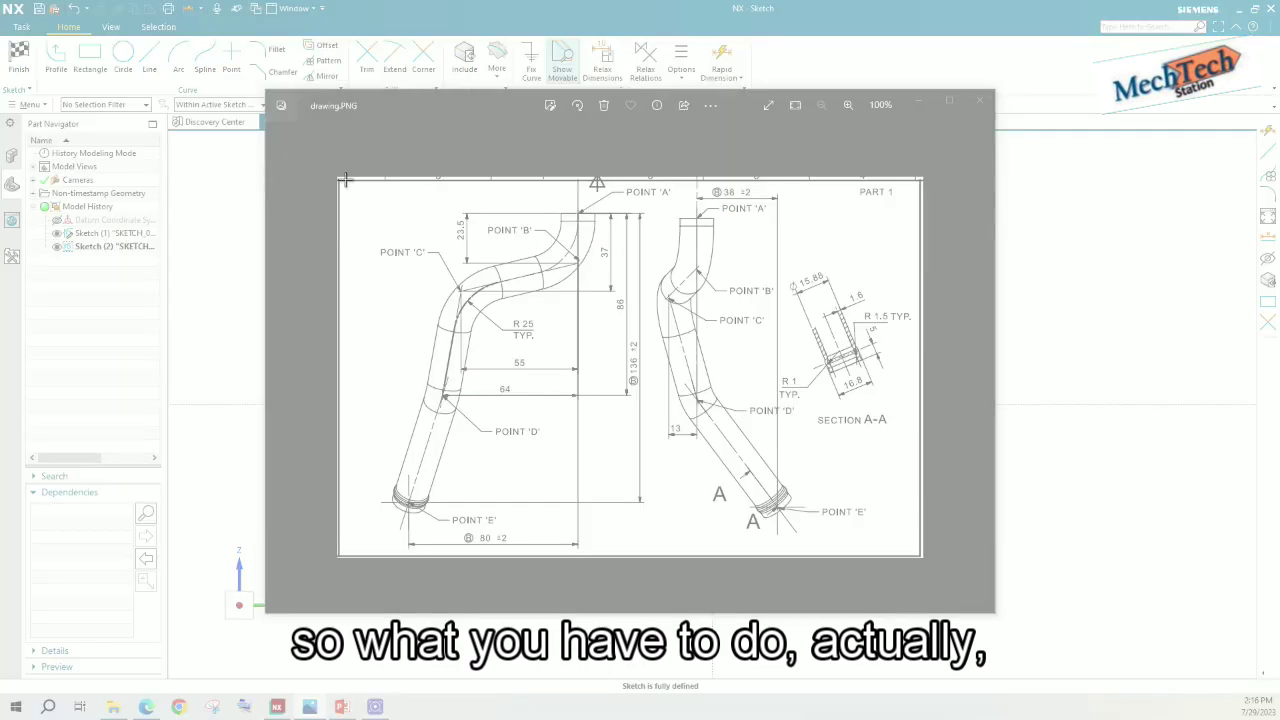
{"action": "mouse_move", "coordinate": [337, 177]}
{"action": "left_mouse_down"}
{"action": "mouse_move", "coordinate": [877, 594]}
{"action": "mouse_move", "coordinate": [929, 566]}
{"action": "mouse_move", "coordinate": [922, 556]}
{"action": "left_mouse_up"}
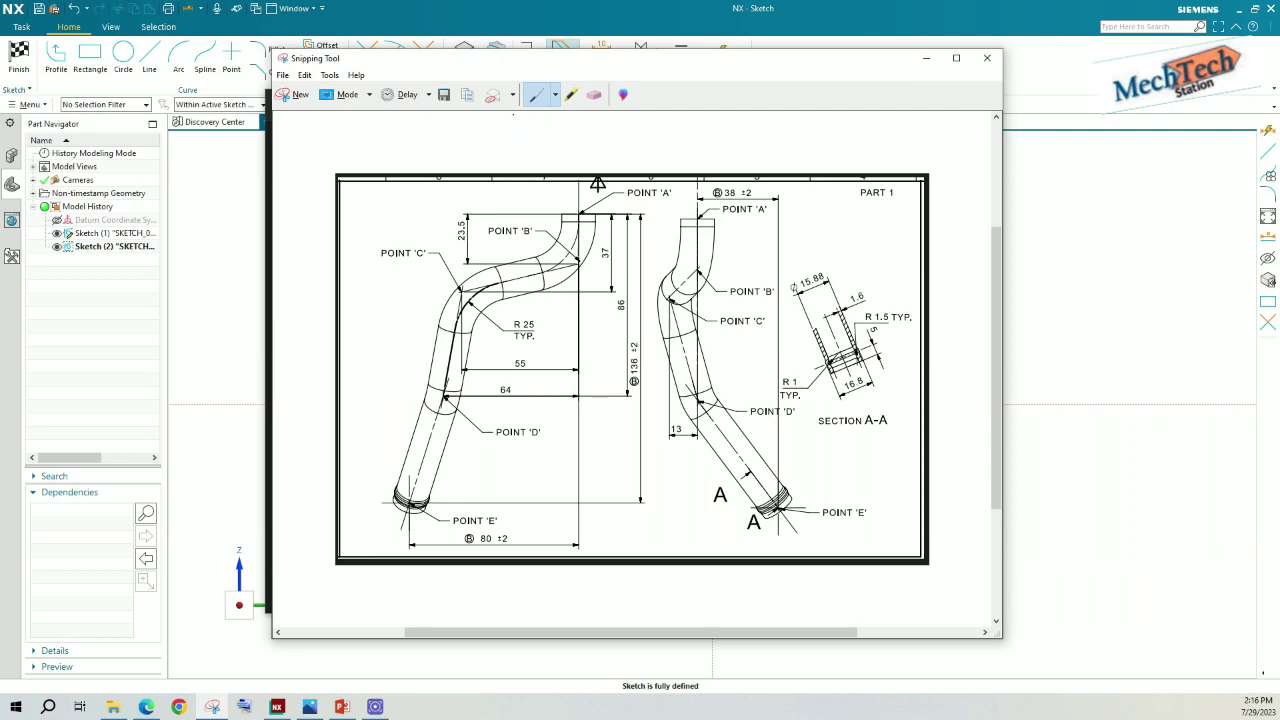
{"action": "left_click", "coordinate": [554, 96]}
{"action": "left_click", "coordinate": [566, 111]}
Trace the pipe centrelines in red over both views, then minimize the snip.
{"action": "left_click_drag", "start_coordinate": [697, 218], "coordinate": [697, 250]}
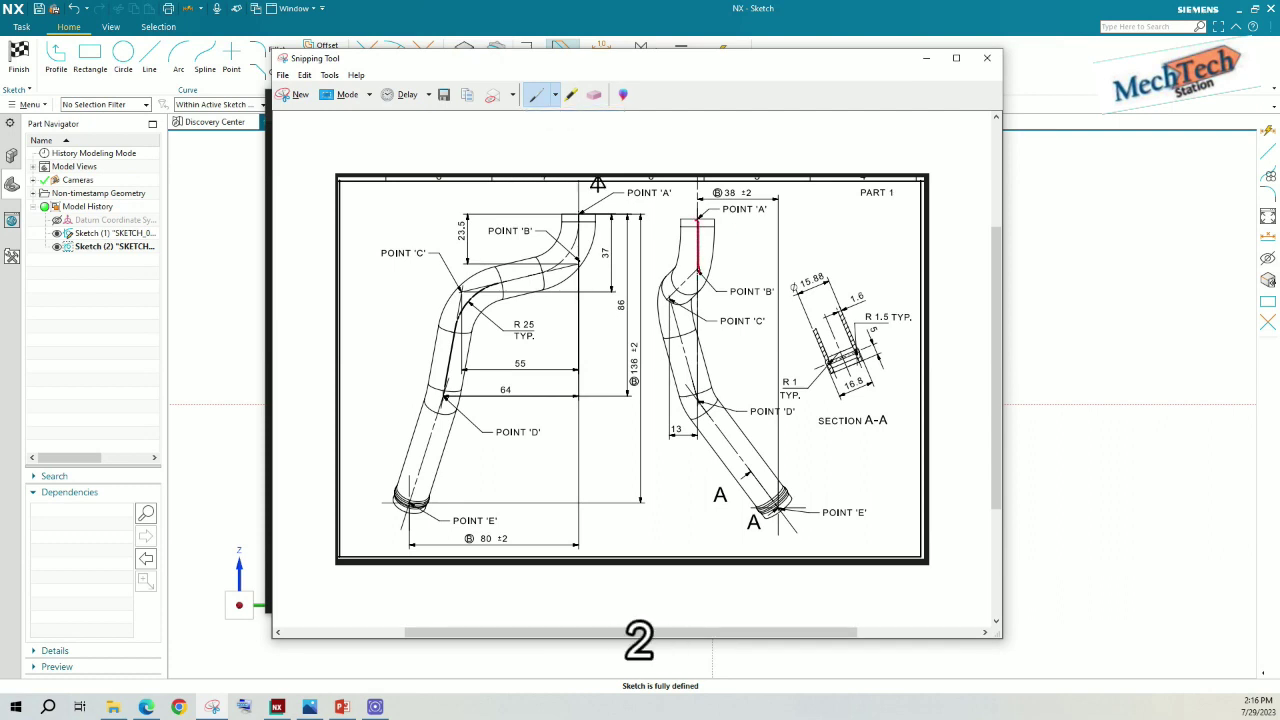
{"action": "left_click_drag", "start_coordinate": [672, 300], "coordinate": [691, 385]}
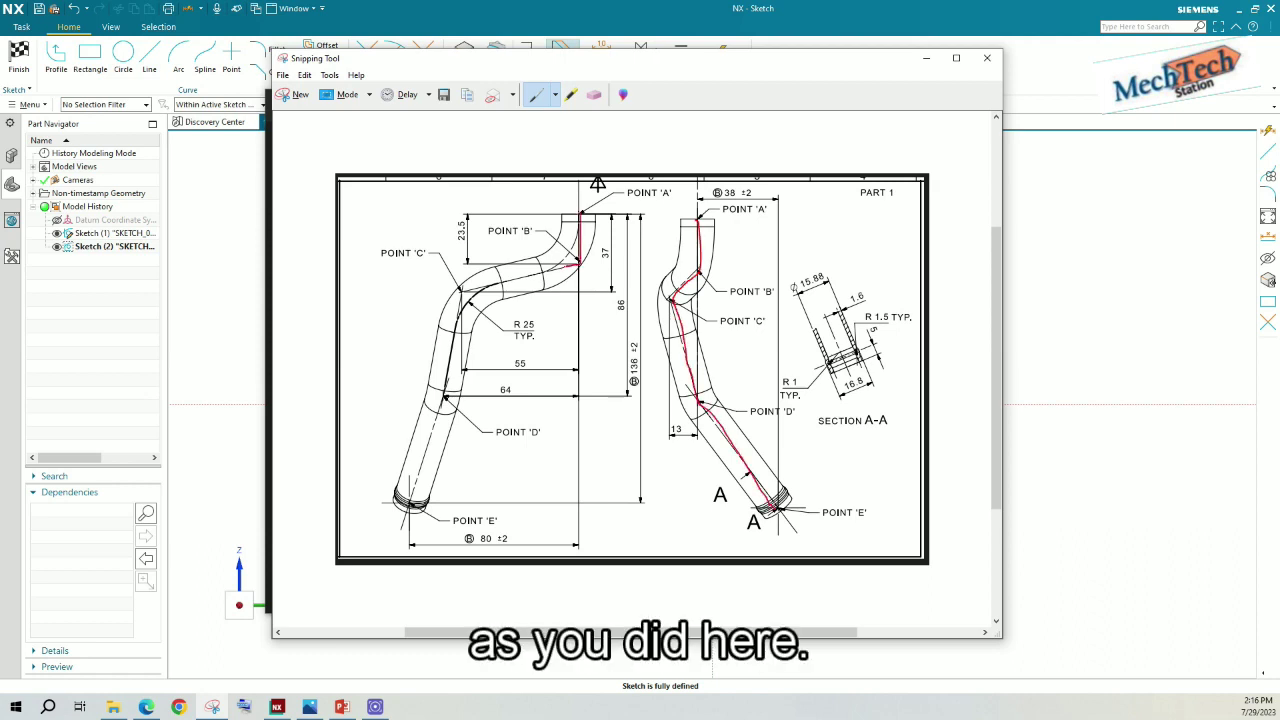
{"action": "left_click_drag", "start_coordinate": [575, 262], "coordinate": [472, 292]}
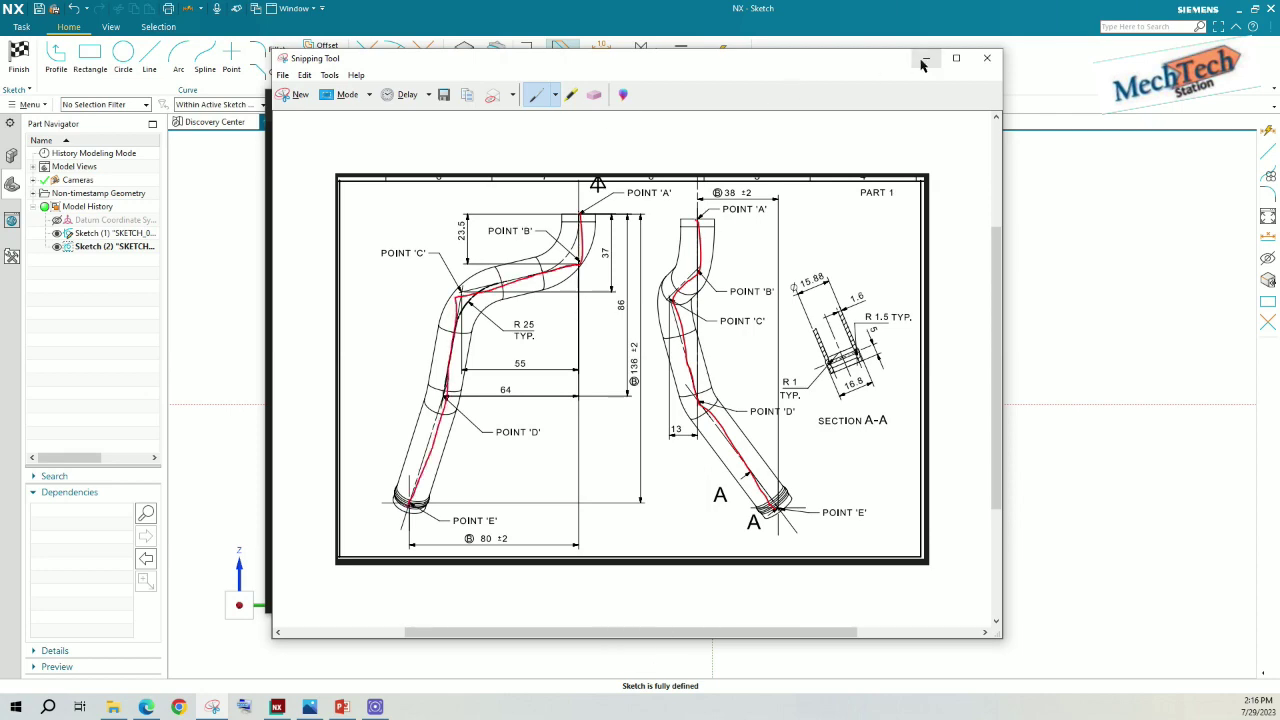
{"action": "left_click", "coordinate": [924, 60]}
{"action": "left_click", "coordinate": [277, 707]}
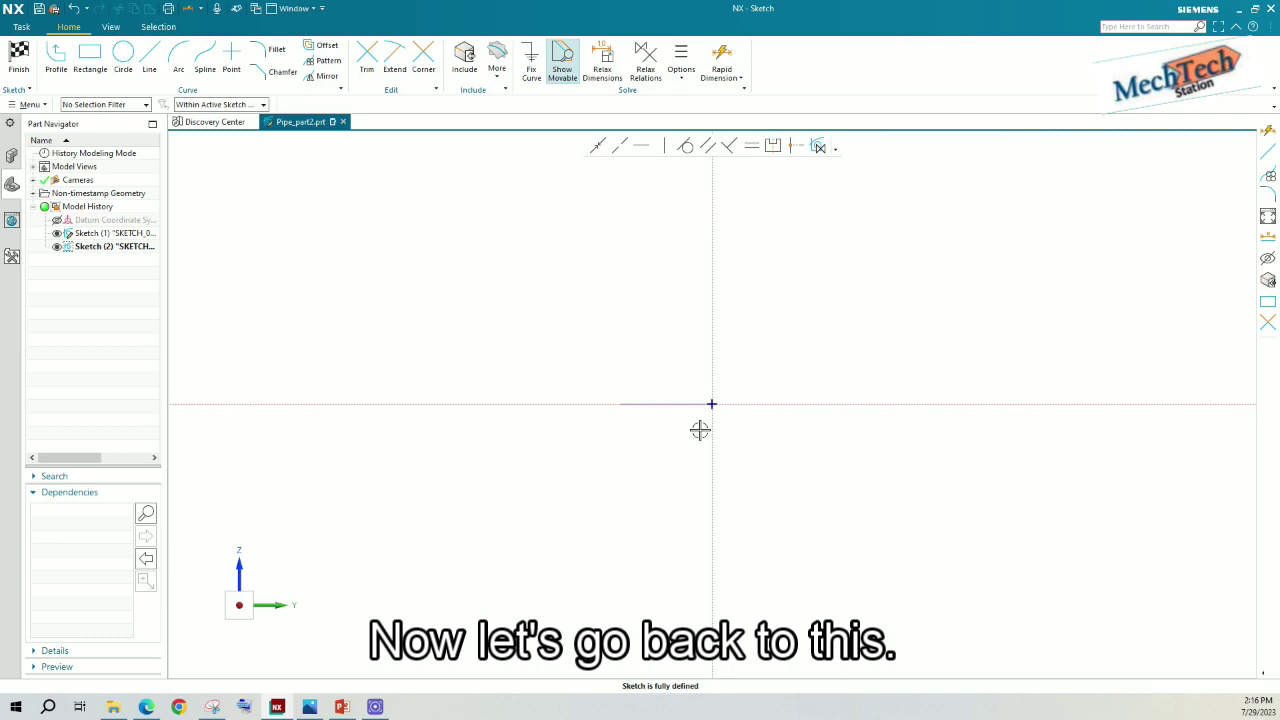
Start the Line tool and orbit the view, comparing the empty Sketch (2) with drawing.PNG.
{"action": "left_click", "coordinate": [149, 58]}
{"action": "mouse_move", "coordinate": [637, 449]}
{"action": "middle_mouse_down"}
{"action": "mouse_move", "coordinate": [683, 491]}
{"action": "mouse_move", "coordinate": [657, 523]}
{"action": "mouse_move", "coordinate": [681, 477]}
{"action": "middle_mouse_up"}
{"action": "mouse_move", "coordinate": [697, 426]}
{"action": "middle_mouse_down"}
{"action": "mouse_move", "coordinate": [697, 400]}
{"action": "mouse_move", "coordinate": [677, 444]}
{"action": "mouse_move", "coordinate": [654, 423]}
{"action": "mouse_move", "coordinate": [669, 400]}
{"action": "mouse_move", "coordinate": [657, 411]}
{"action": "mouse_move", "coordinate": [703, 440]}
{"action": "mouse_move", "coordinate": [691, 466]}
{"action": "mouse_move", "coordinate": [706, 143]}
{"action": "middle_mouse_up"}
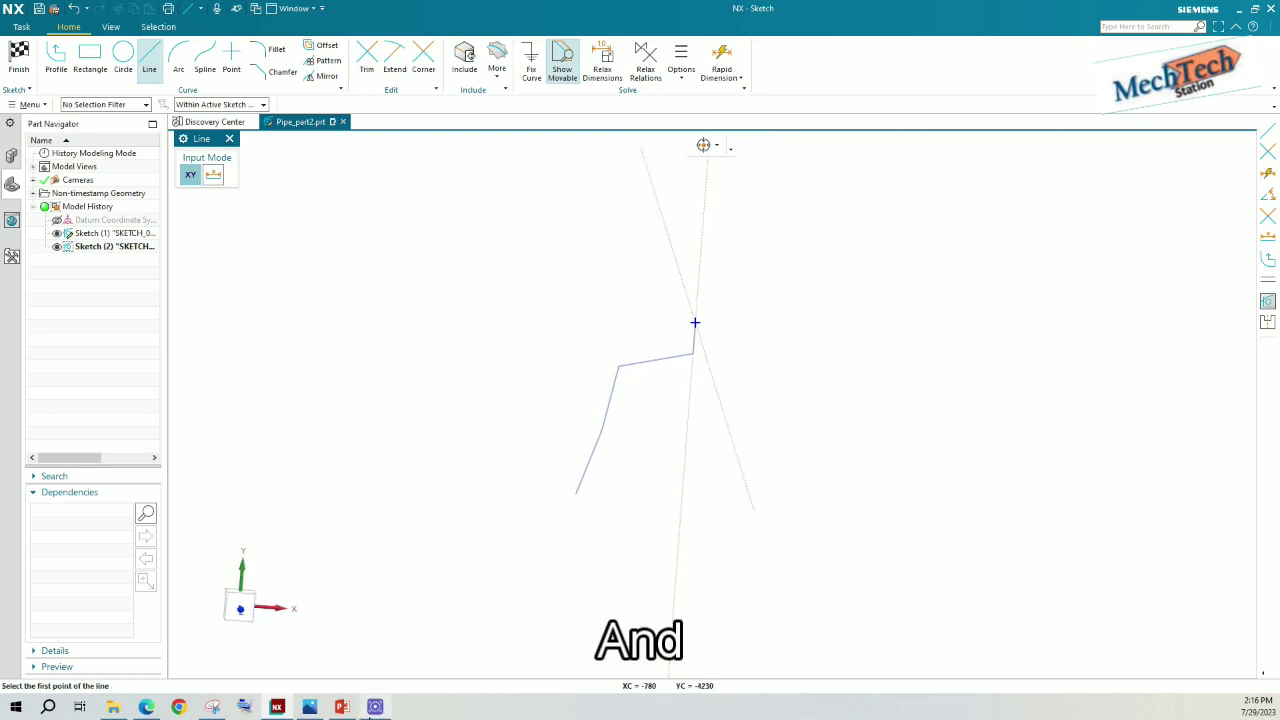
{"action": "key", "text": "alt+Tab"}
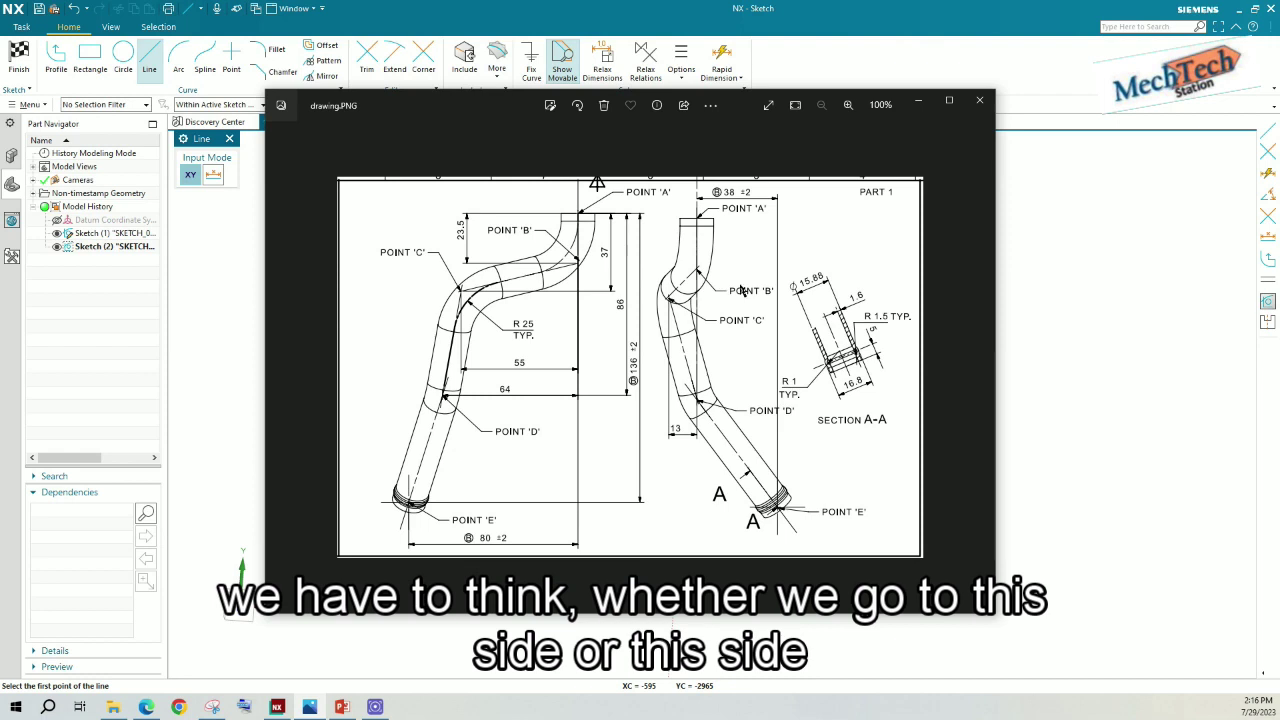
{"action": "left_click", "coordinate": [917, 104]}
{"action": "middle_click_drag", "start_coordinate": [698, 416], "coordinate": [602, 416]}
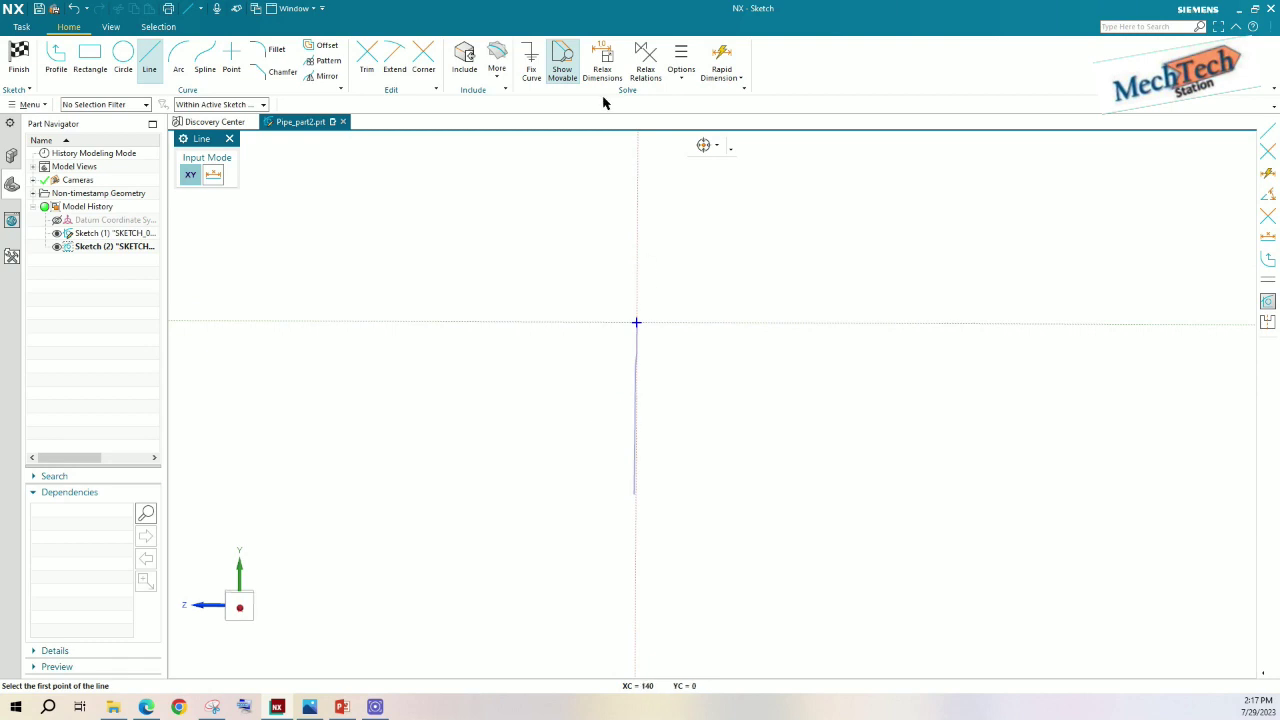
{"action": "right_click", "coordinate": [589, 240]}
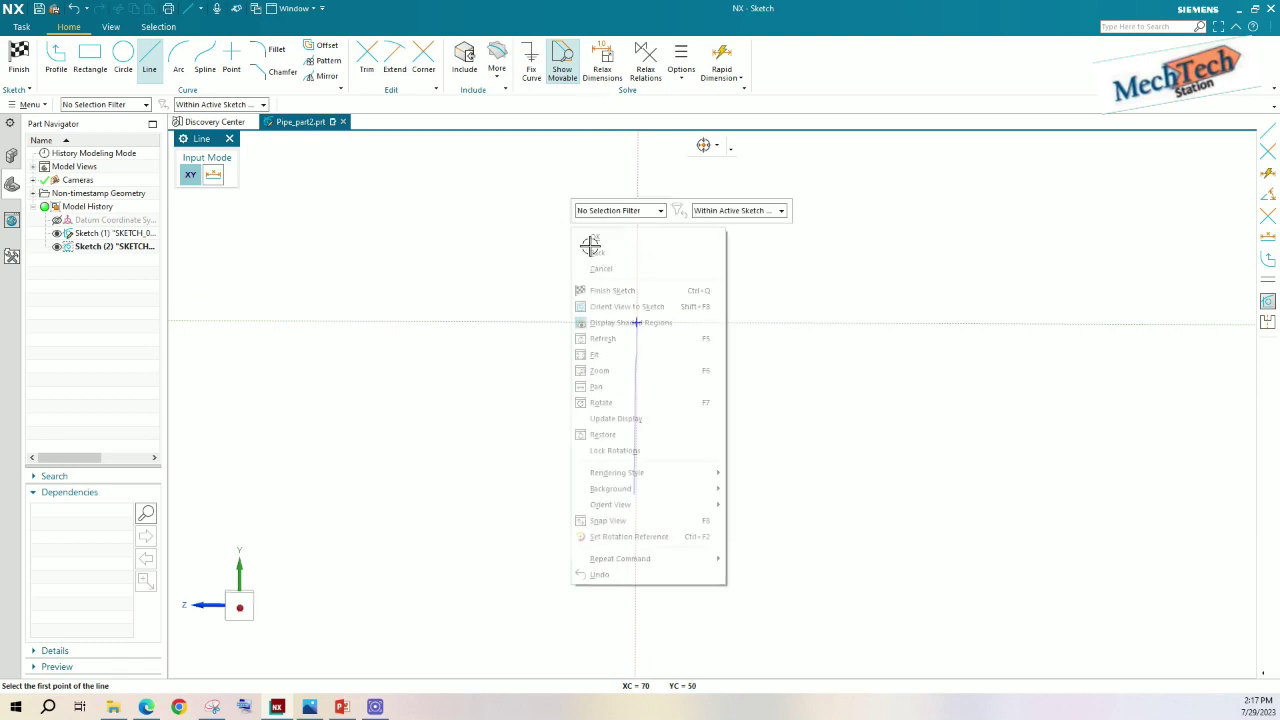
Orient the view to the sketch plane and draw a trial diagonal line from the origin.
{"action": "left_click", "coordinate": [604, 307]}
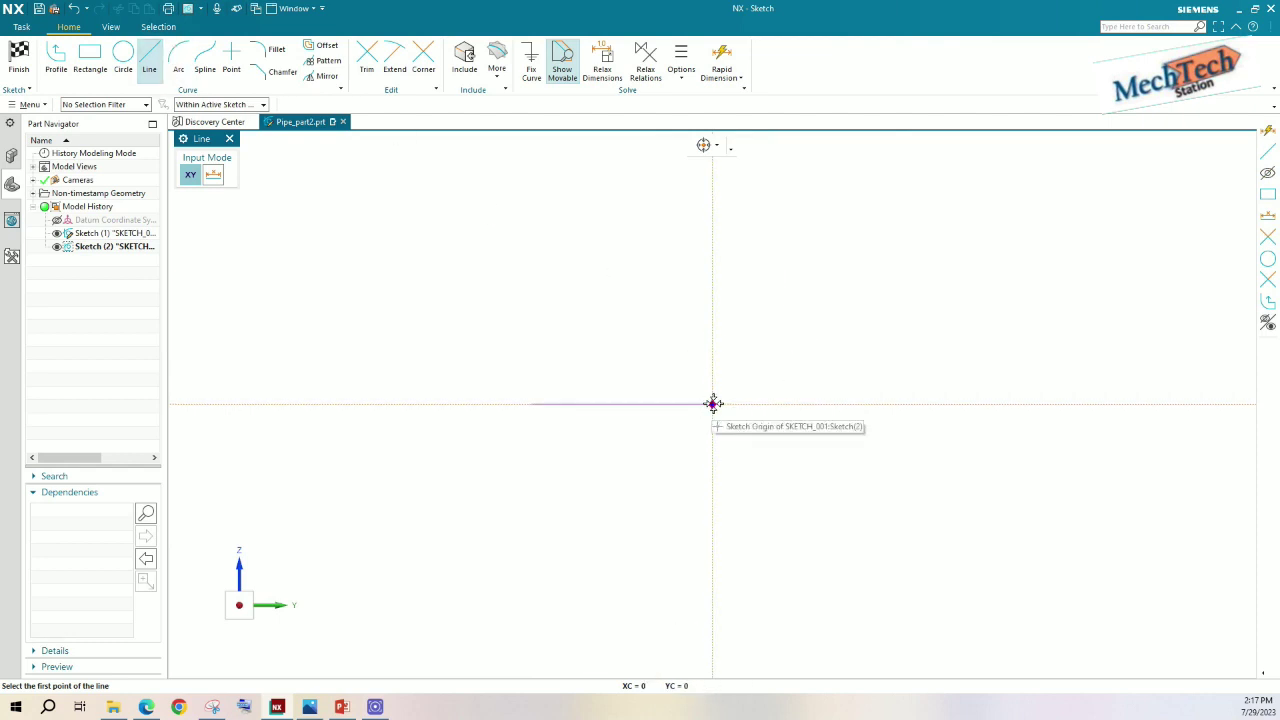
{"action": "left_click", "coordinate": [711, 404]}
{"action": "left_click", "coordinate": [679, 373]}
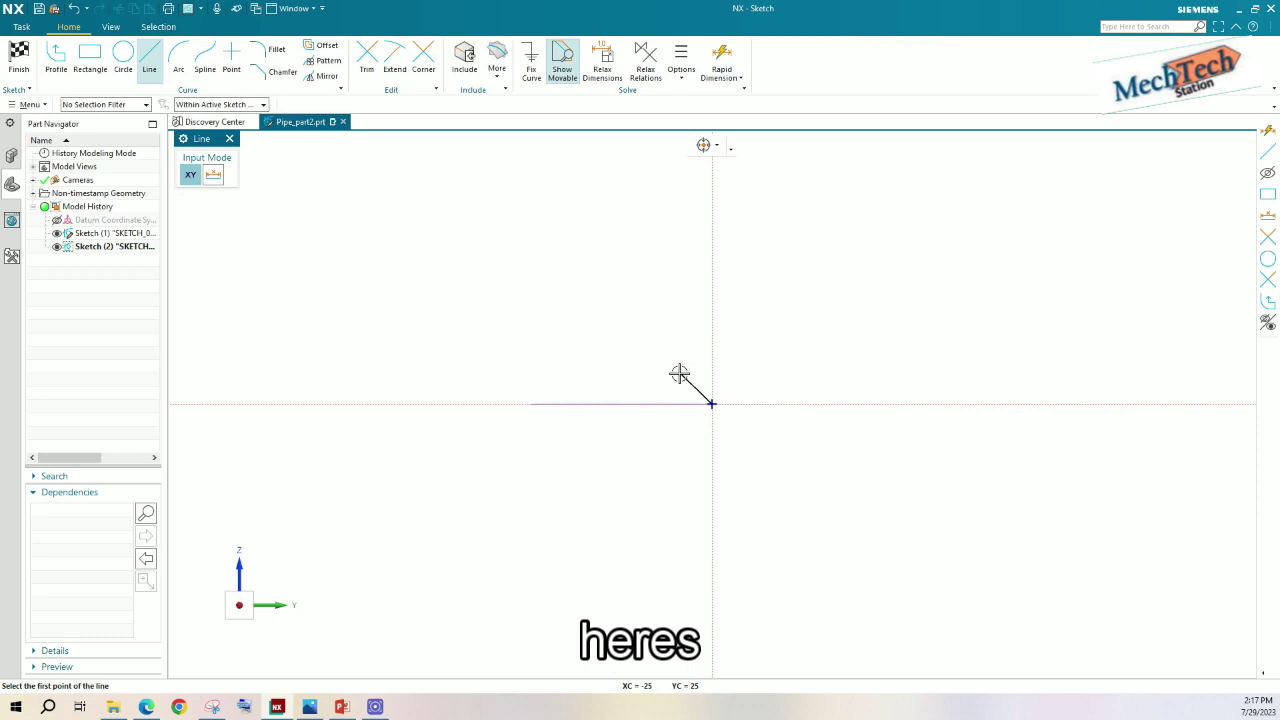
{"action": "left_click", "coordinate": [312, 707]}
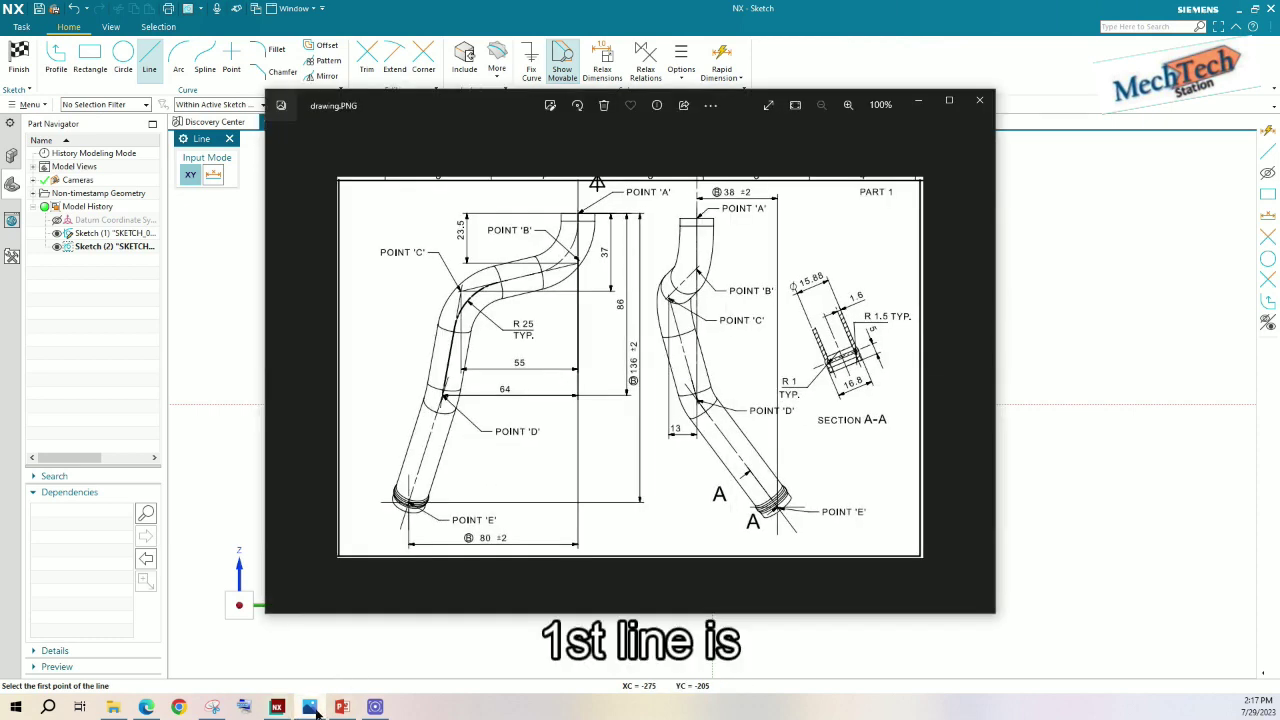
{"action": "left_click", "coordinate": [918, 101]}
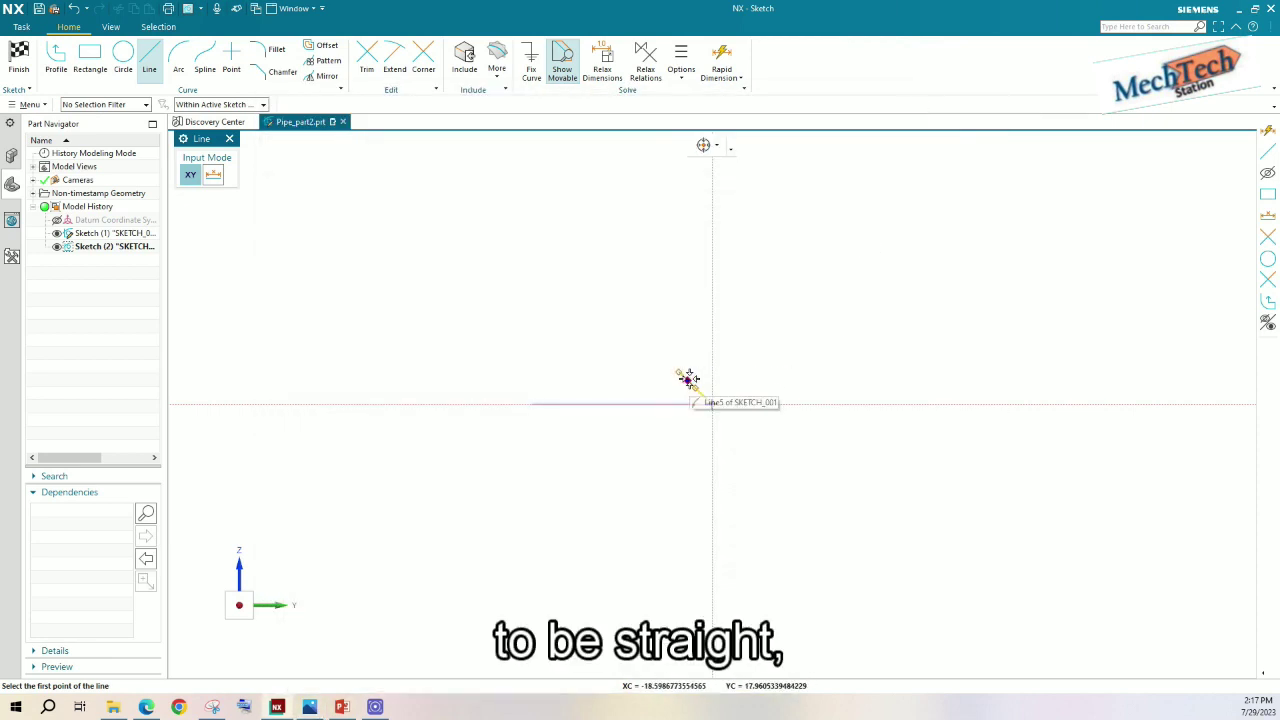
End line drawing and delete the trial diagonal line.
{"action": "right_click", "coordinate": [486, 249]}
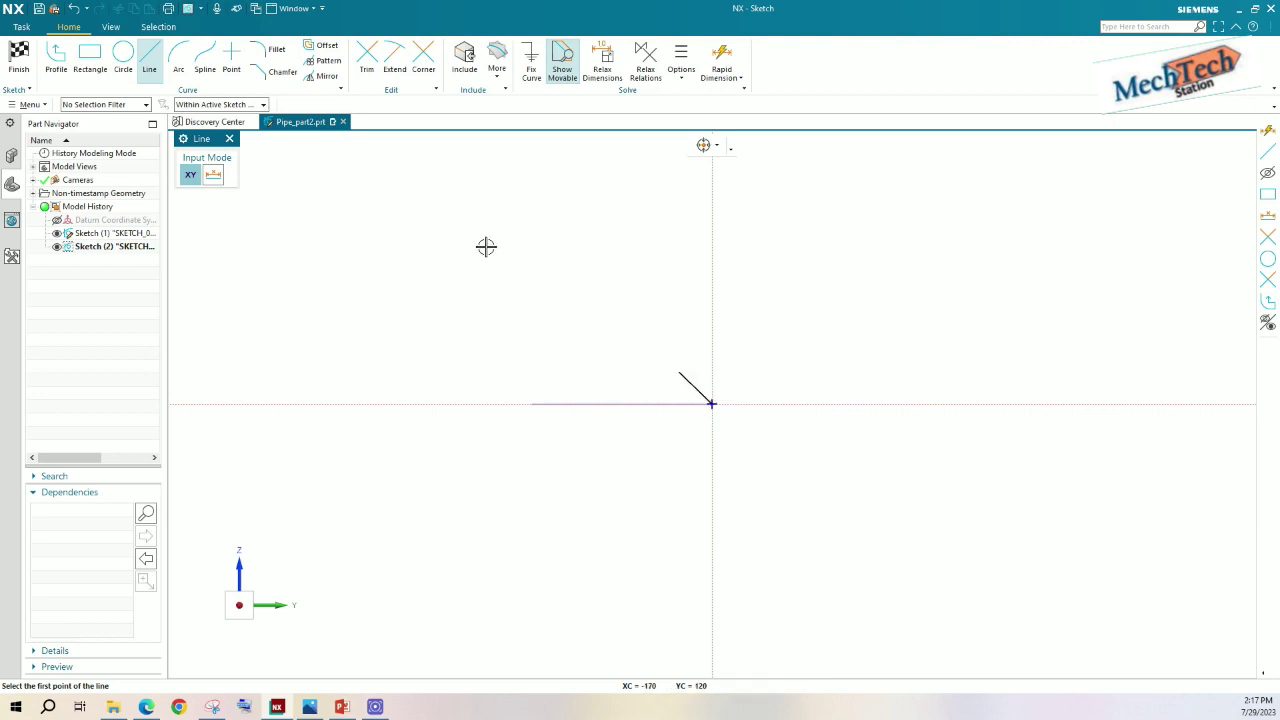
{"action": "left_click", "coordinate": [517, 264]}
{"action": "right_click", "coordinate": [693, 386]}
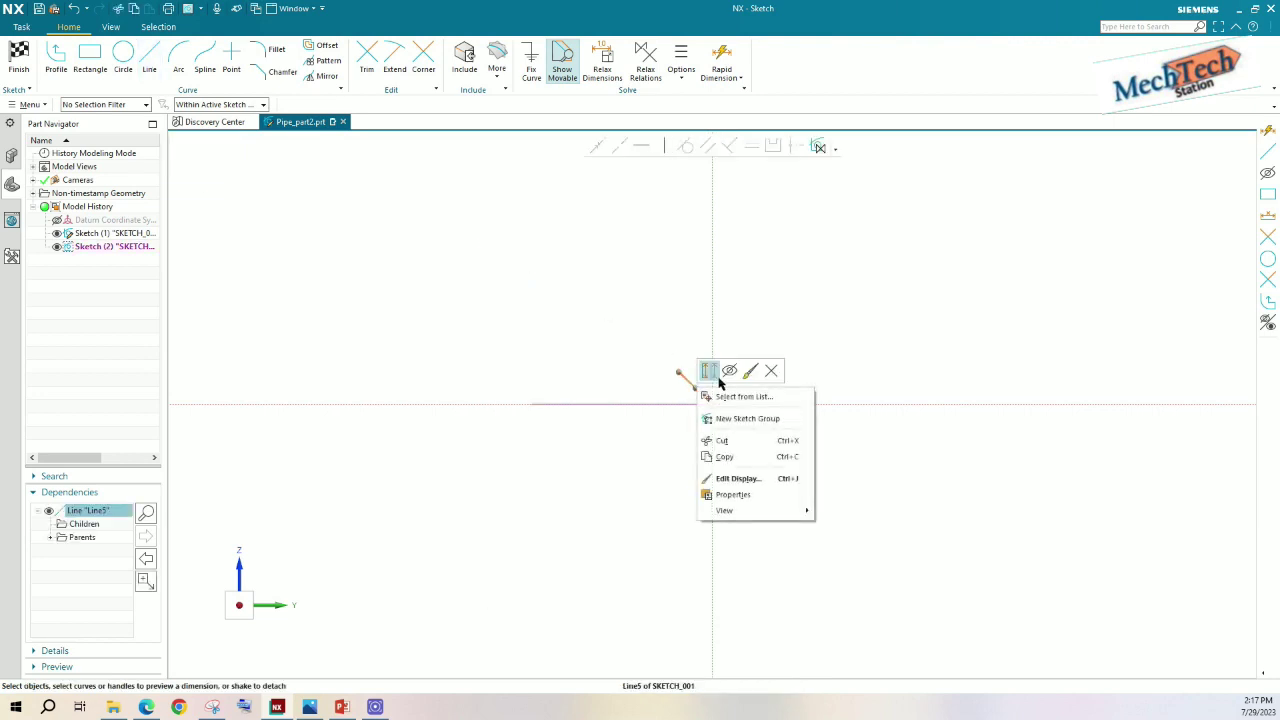
{"action": "left_click", "coordinate": [766, 373]}
Draw lines from the origin: horizontal left, up-left to an apex, down to the axis, then horizontal.
{"action": "key", "text": "l"}
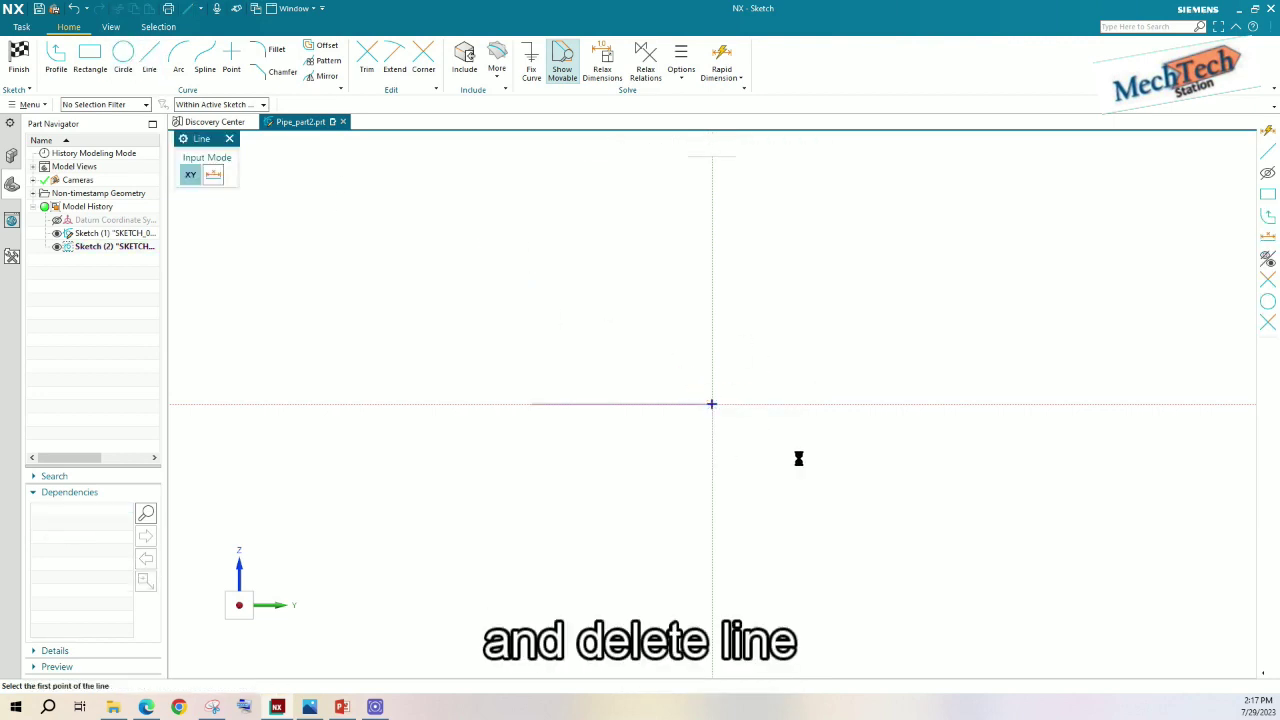
{"action": "left_click", "coordinate": [712, 402]}
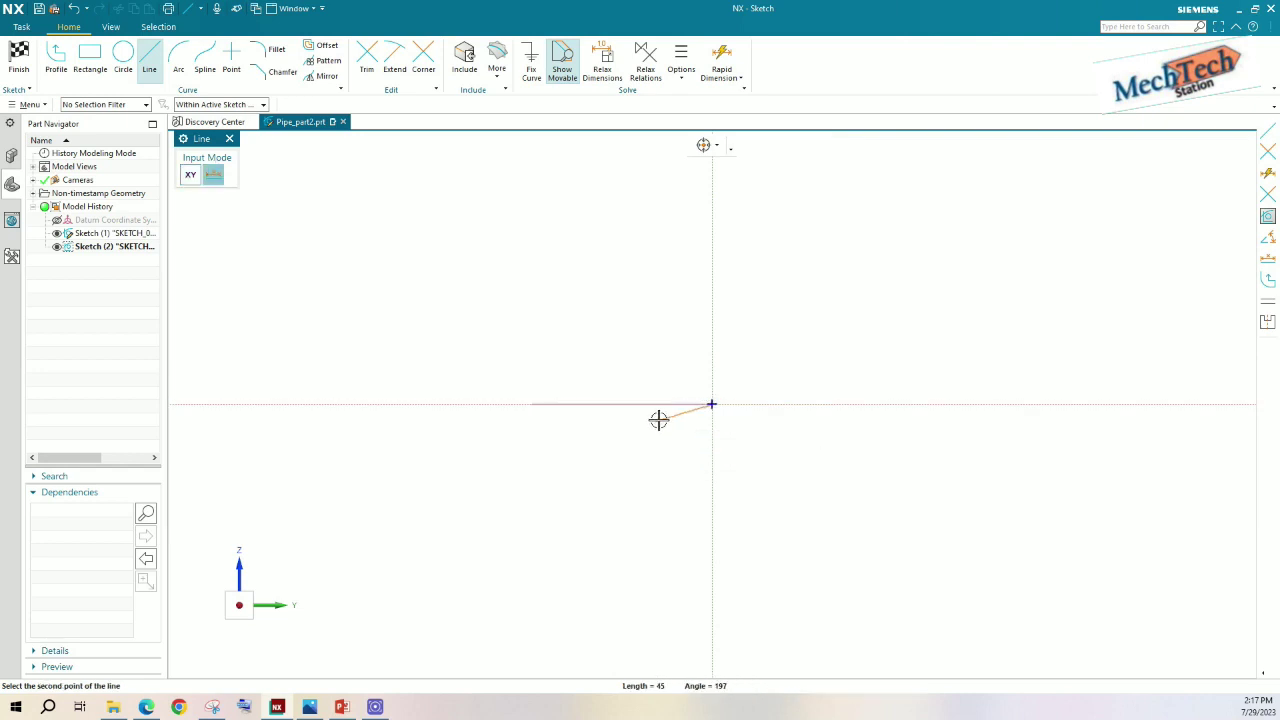
{"action": "left_click", "coordinate": [663, 404]}
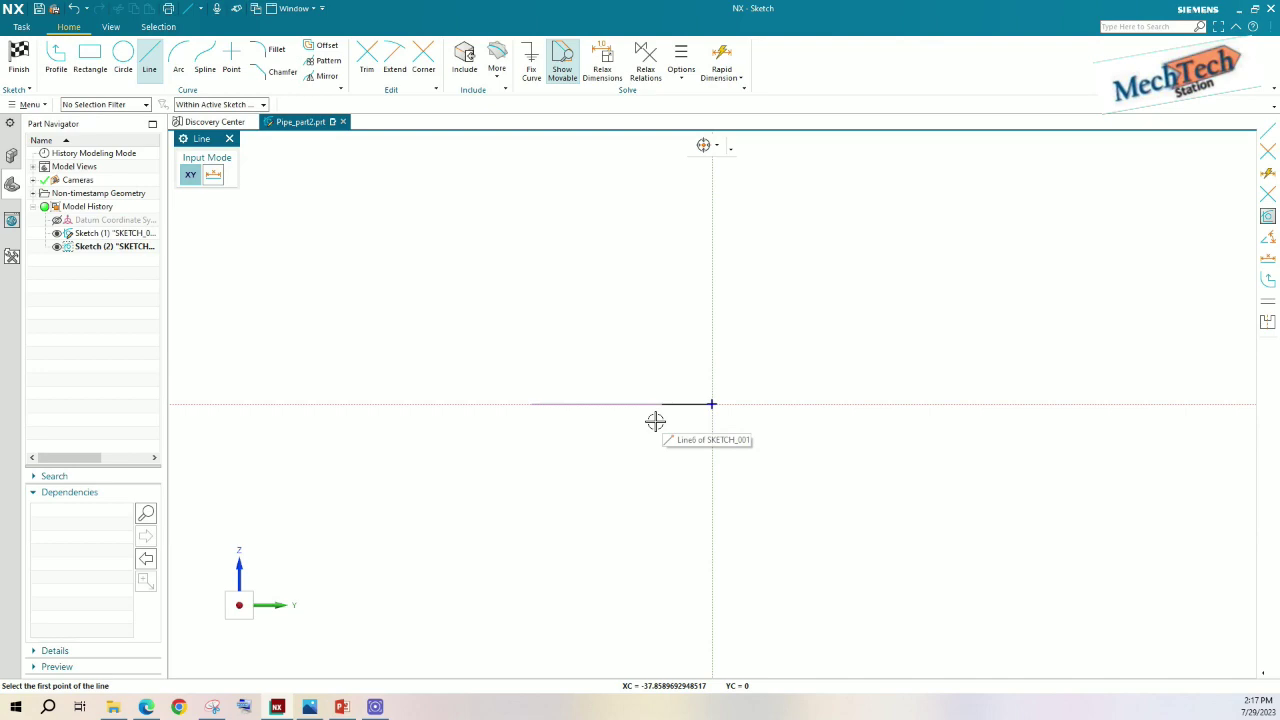
{"action": "left_click", "coordinate": [310, 707]}
{"action": "left_click", "coordinate": [310, 707]}
{"action": "left_click", "coordinate": [663, 404]}
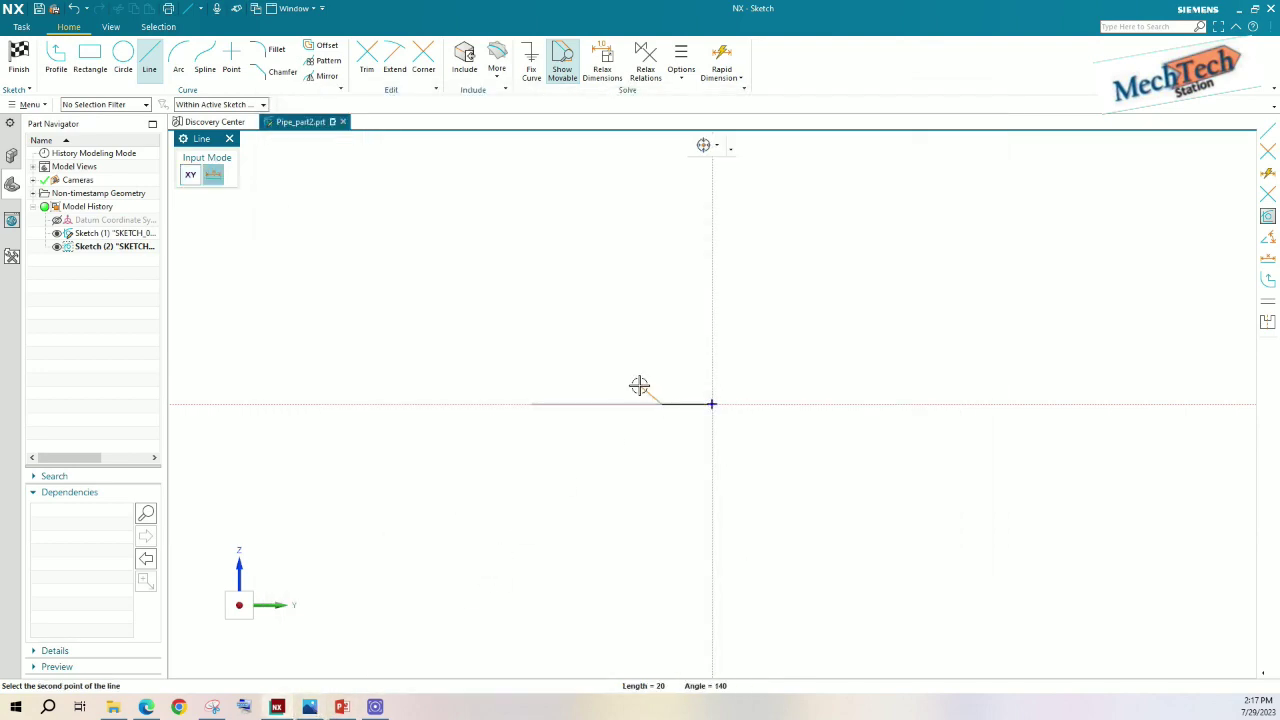
{"action": "left_click", "coordinate": [600, 357]}
{"action": "left_click", "coordinate": [600, 357]}
{"action": "left_click", "coordinate": [557, 404]}
{"action": "left_click", "coordinate": [557, 404]}
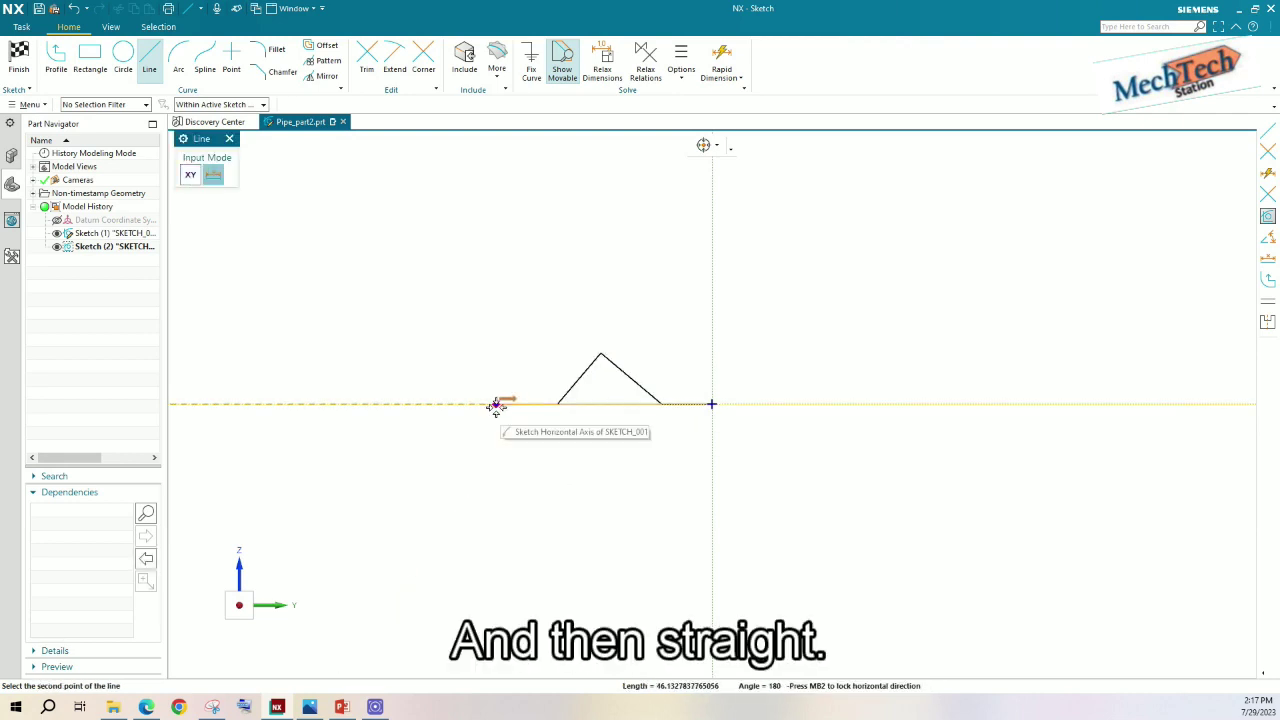
{"action": "left_click", "coordinate": [496, 404]}
{"action": "left_click", "coordinate": [323, 709]}
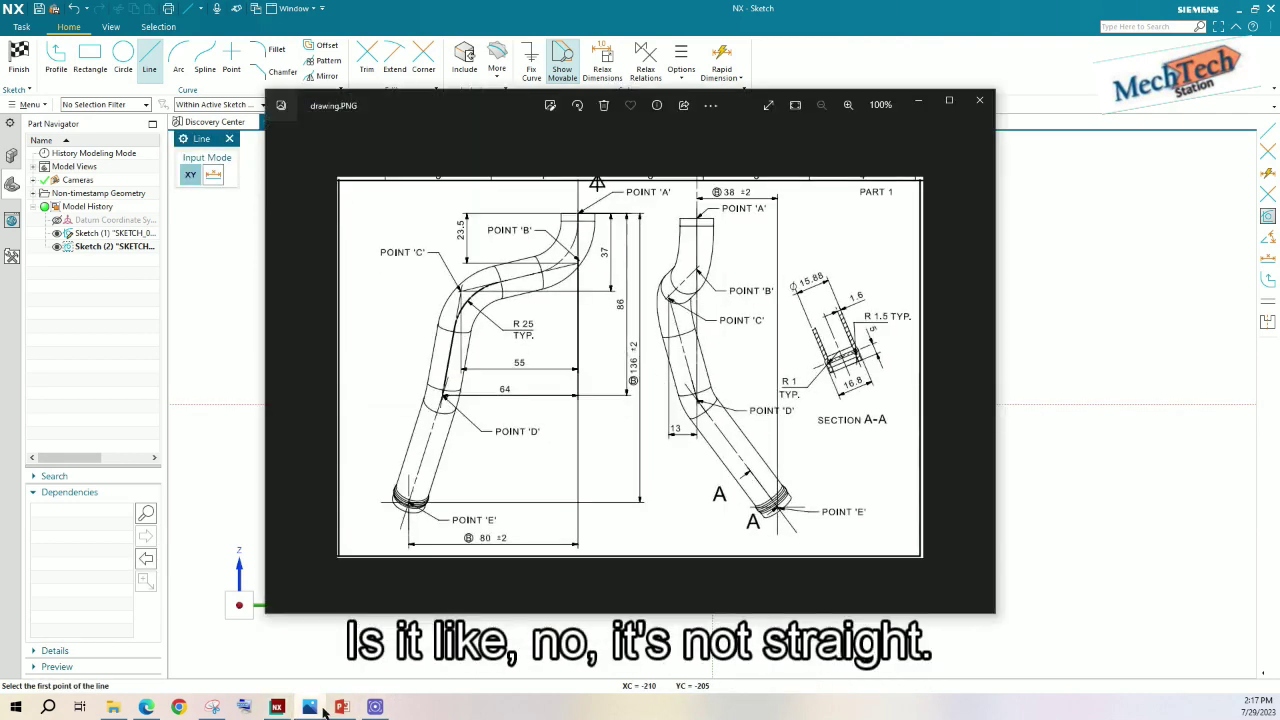
{"action": "left_click", "coordinate": [323, 709]}
Replace the last horizontal line with a slanted line running down and to the left.
{"action": "right_click", "coordinate": [531, 246]}
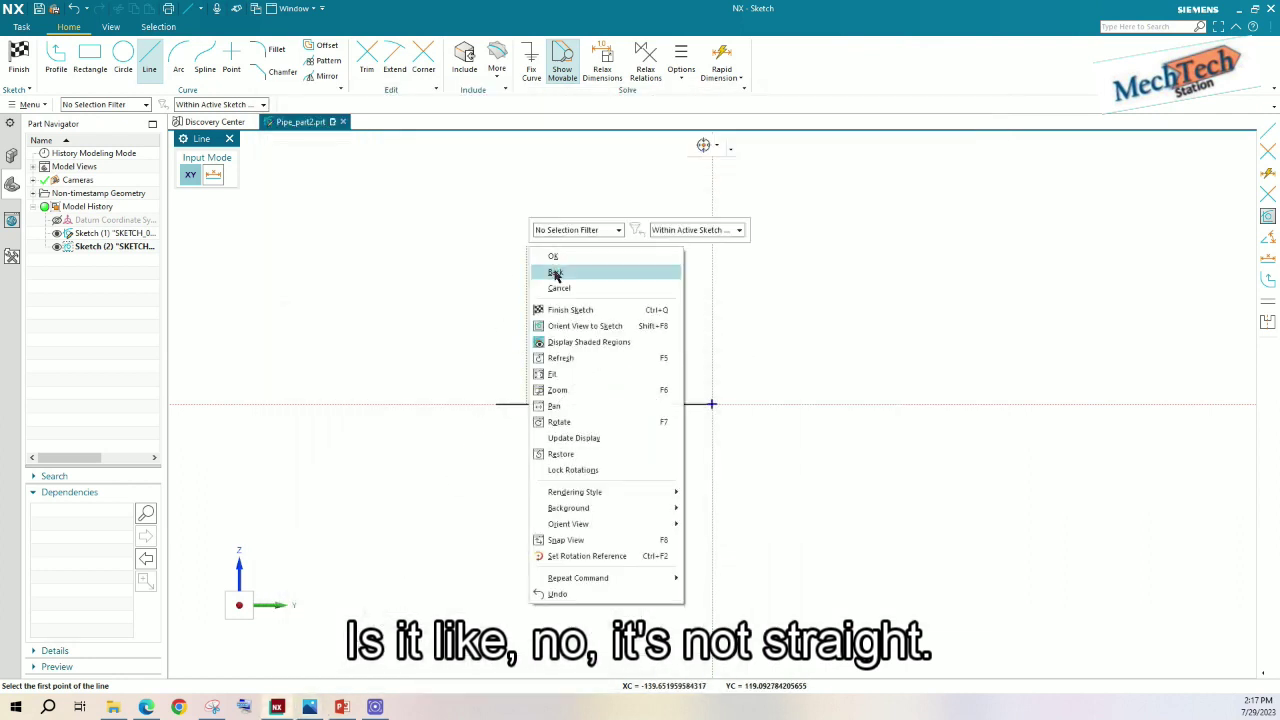
{"action": "left_click", "coordinate": [555, 274]}
{"action": "right_click", "coordinate": [533, 404]}
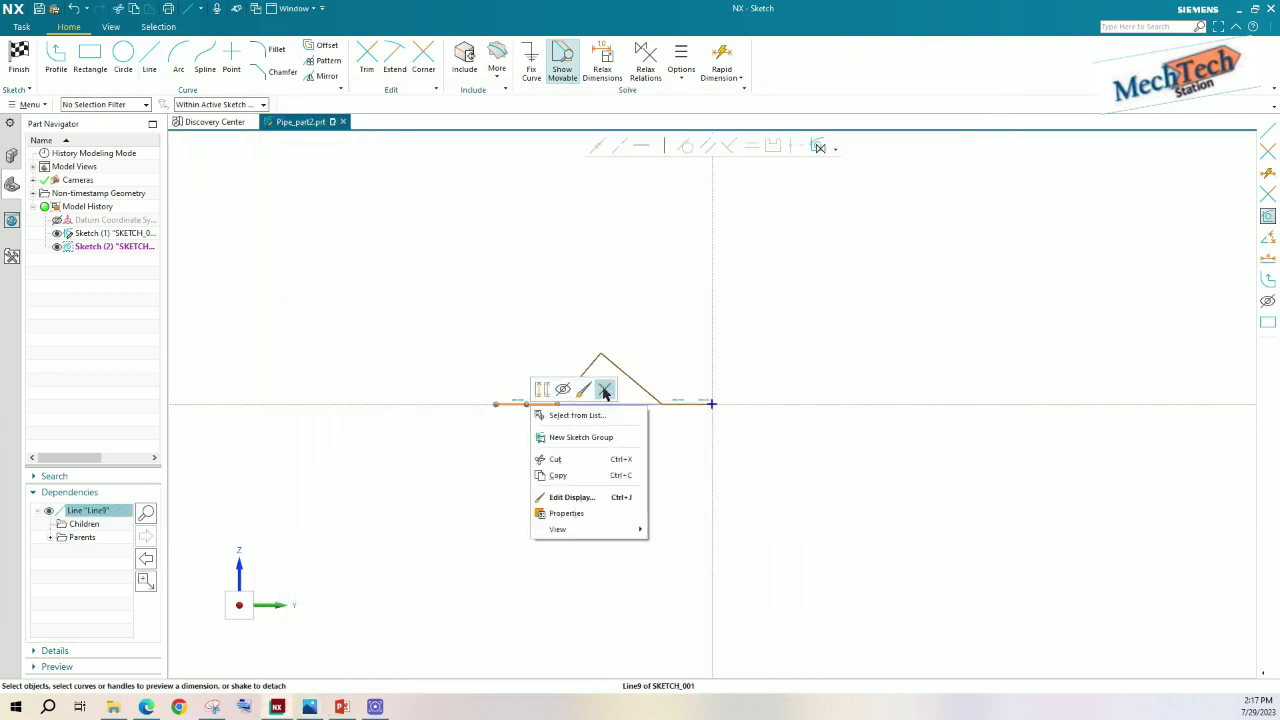
{"action": "left_click", "coordinate": [604, 392]}
{"action": "left_click", "coordinate": [149, 60]}
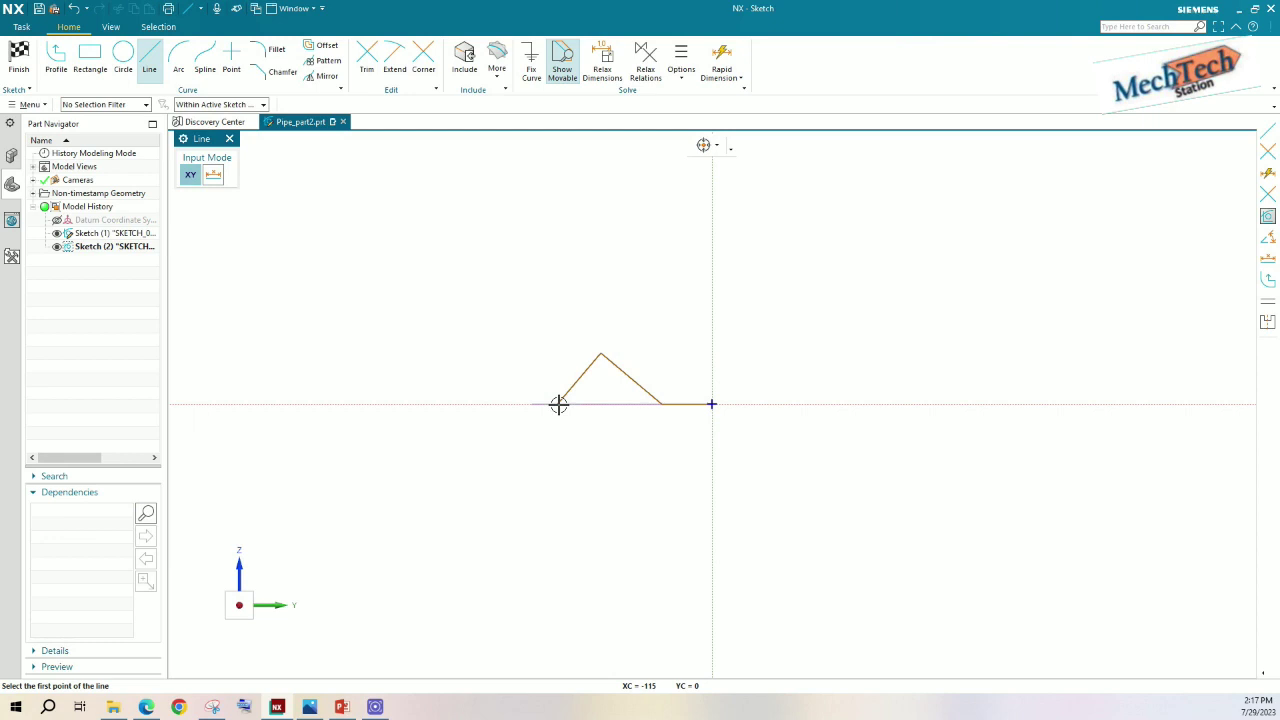
{"action": "left_click", "coordinate": [558, 404]}
{"action": "left_click", "coordinate": [489, 430]}
{"action": "right_click", "coordinate": [424, 288]}
{"action": "left_click", "coordinate": [449, 285]}
{"action": "mouse_move", "coordinate": [549, 374]}
{"action": "middle_mouse_down"}
{"action": "mouse_move", "coordinate": [550, 311]}
{"action": "mouse_move", "coordinate": [634, 383]}
{"action": "mouse_move", "coordinate": [598, 393]}
{"action": "middle_mouse_up"}
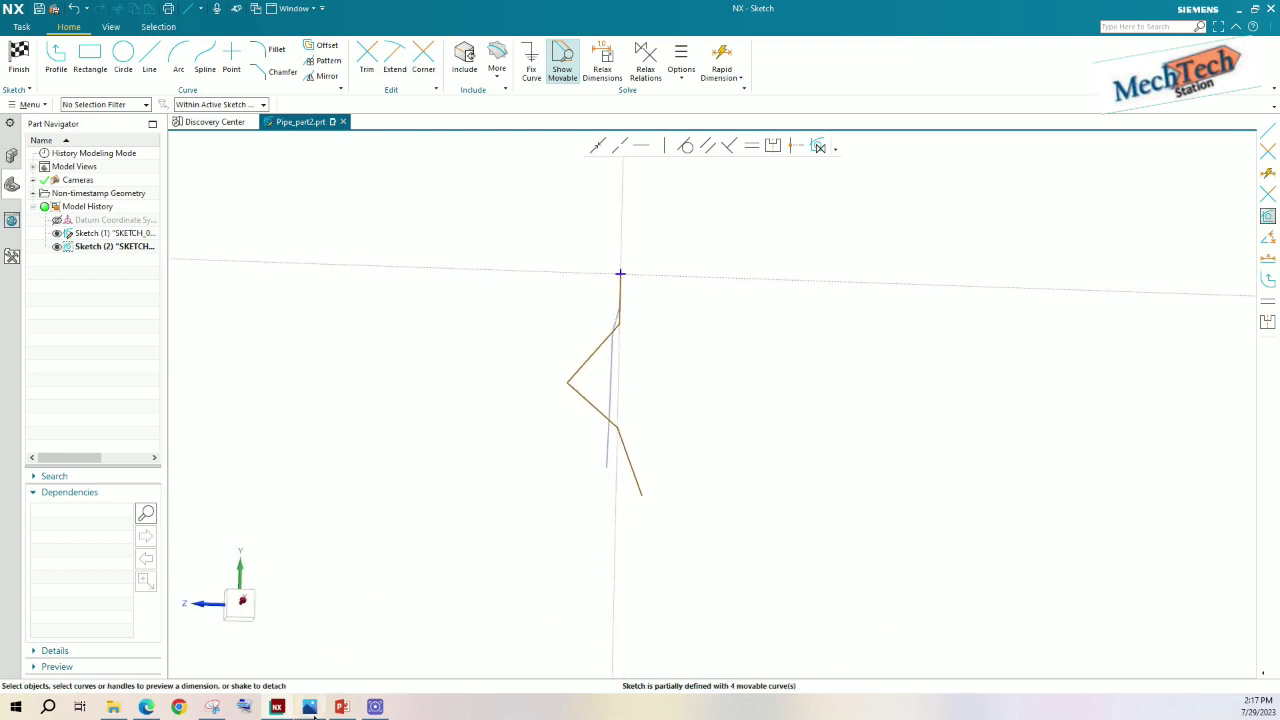
Add a first Rapid Dimension that scales the whole sketch, then drag the curves to reshape them.
{"action": "left_click", "coordinate": [311, 707]}
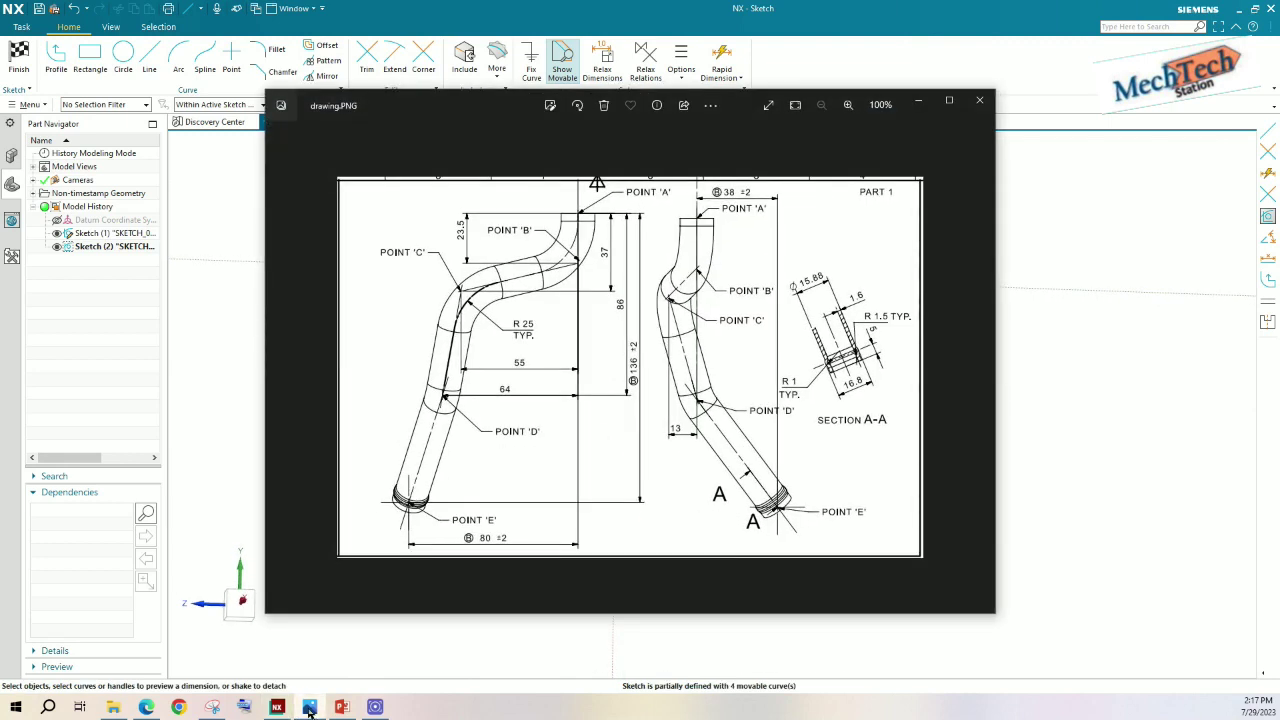
{"action": "left_click", "coordinate": [311, 707]}
{"action": "left_click", "coordinate": [721, 60]}
{"action": "left_click", "coordinate": [569, 382]}
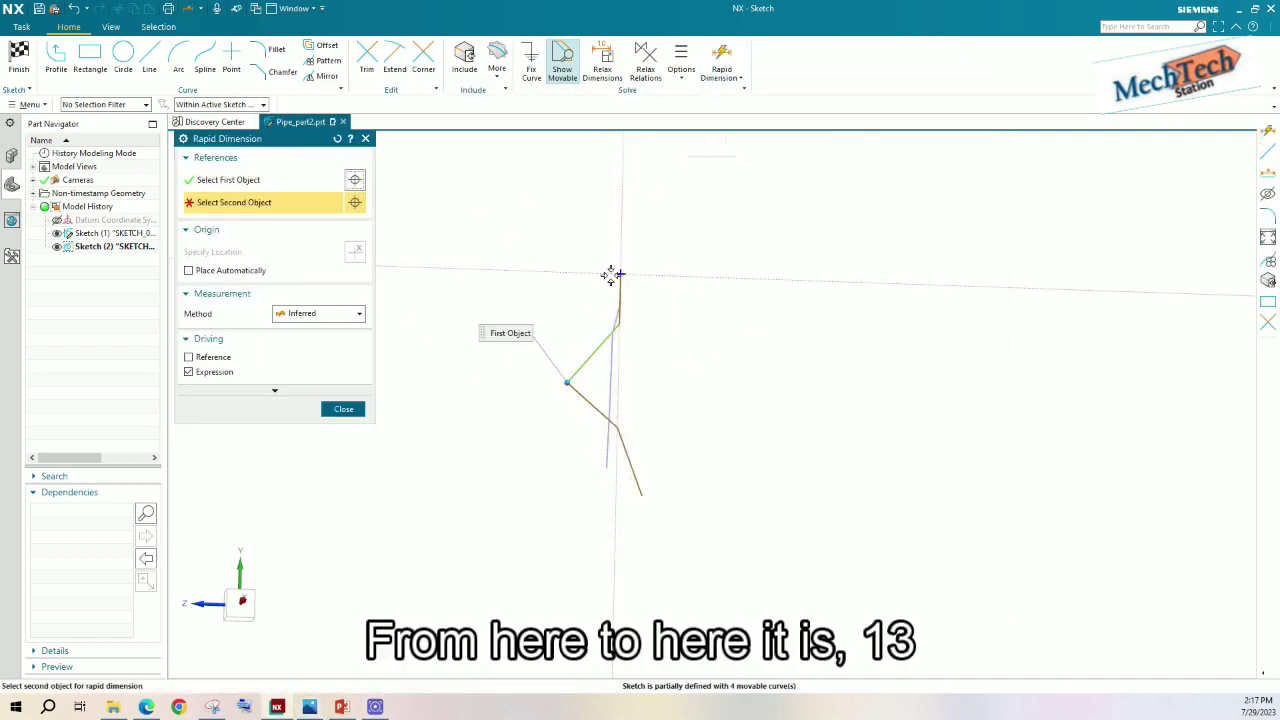
{"action": "left_click", "coordinate": [592, 226]}
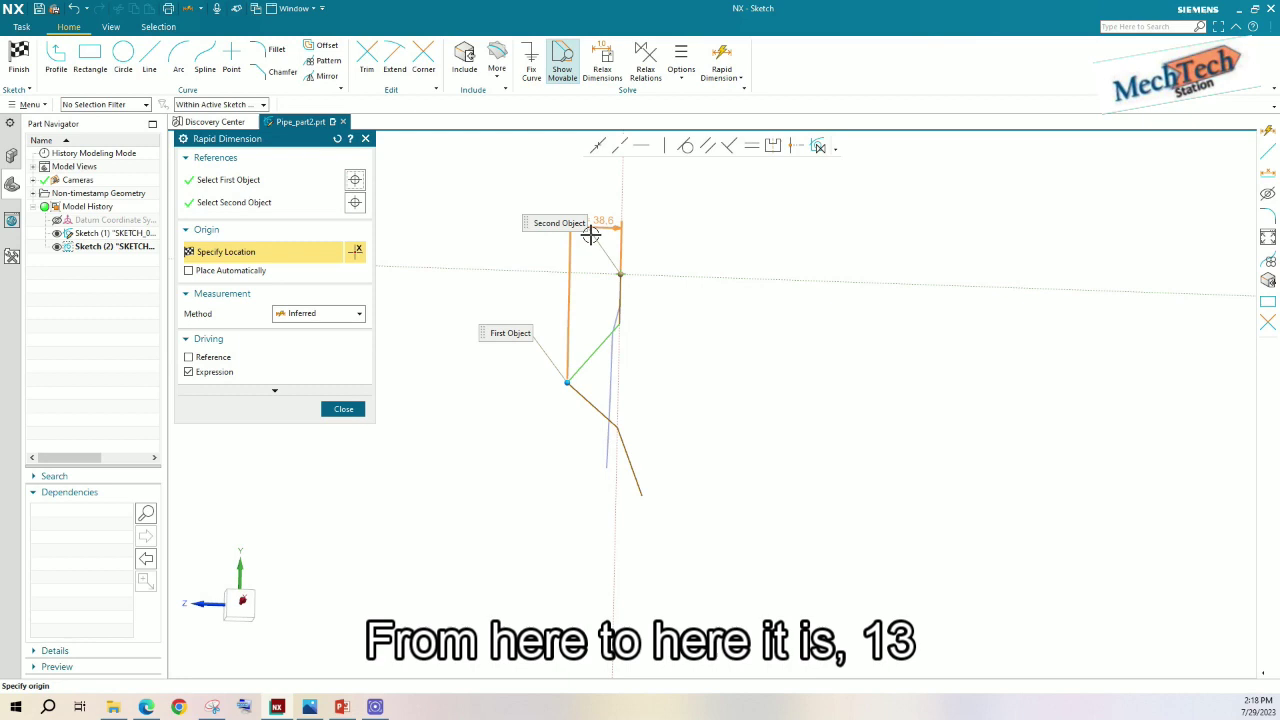
{"action": "left_click", "coordinate": [589, 234]}
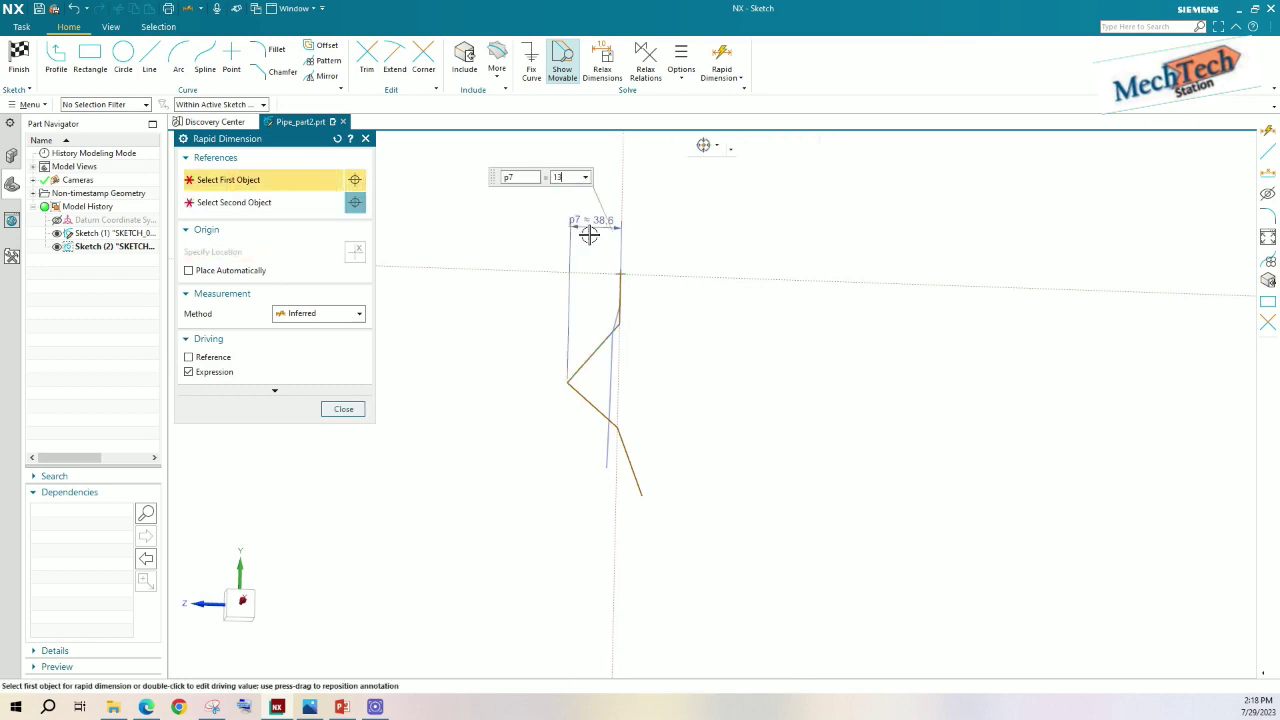
{"action": "left_click", "coordinate": [558, 370]}
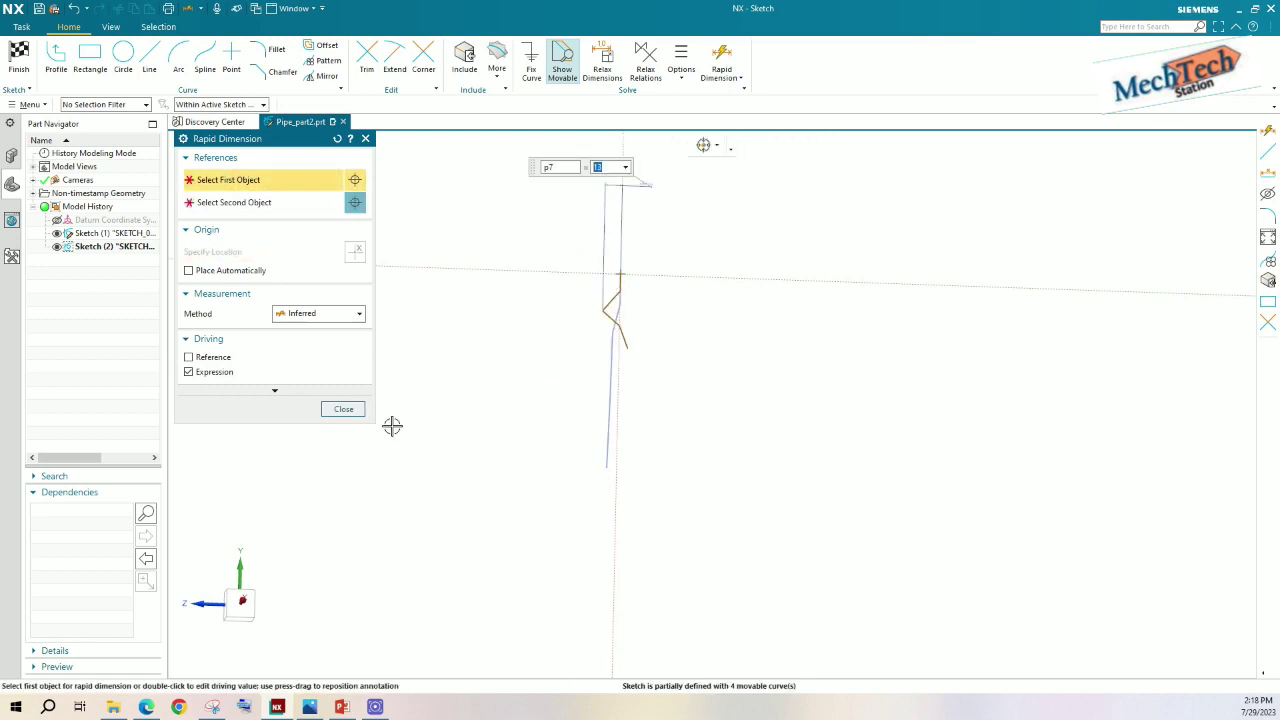
{"action": "left_click", "coordinate": [343, 409]}
{"action": "scroll", "coordinate": [640, 247], "scroll_direction": "up", "scroll_amount": 2}
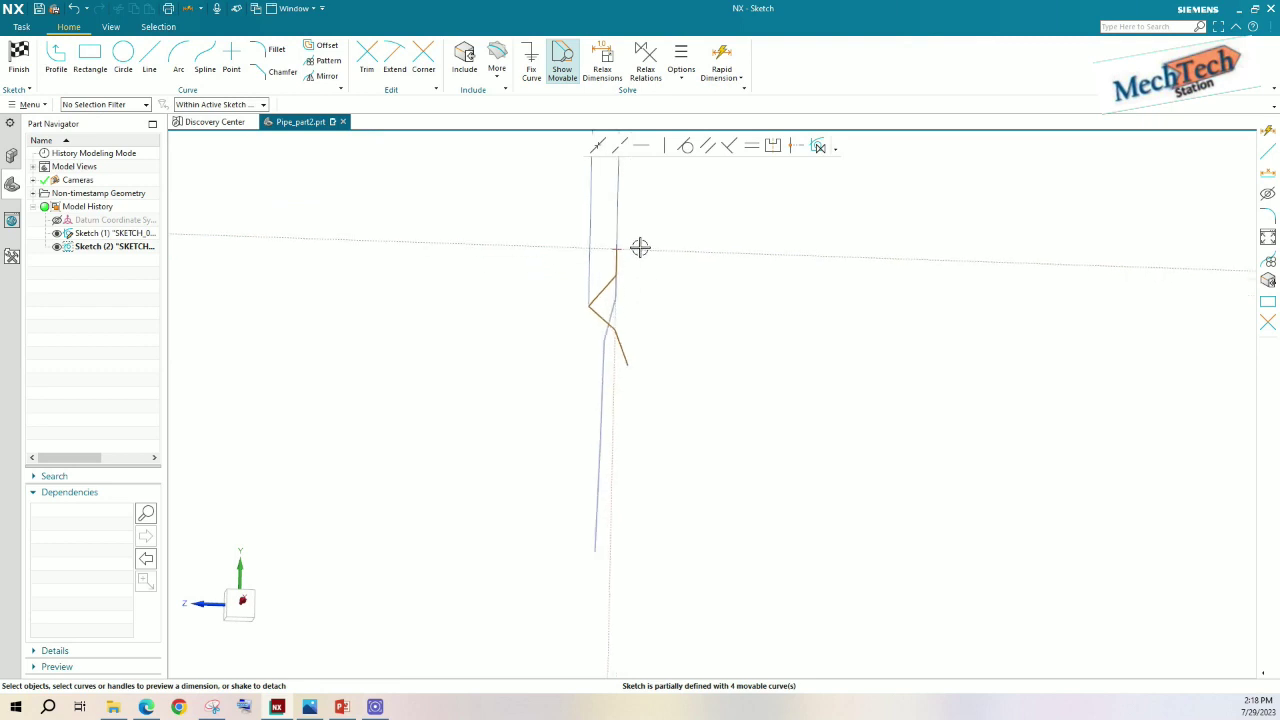
{"action": "mouse_move", "coordinate": [619, 228]}
{"action": "left_mouse_down"}
{"action": "mouse_move", "coordinate": [543, 219]}
{"action": "mouse_move", "coordinate": [558, 217]}
{"action": "left_mouse_up"}
Dimension the path's overall height from top point to bottom end as 136.
{"action": "left_click", "coordinate": [310, 707]}
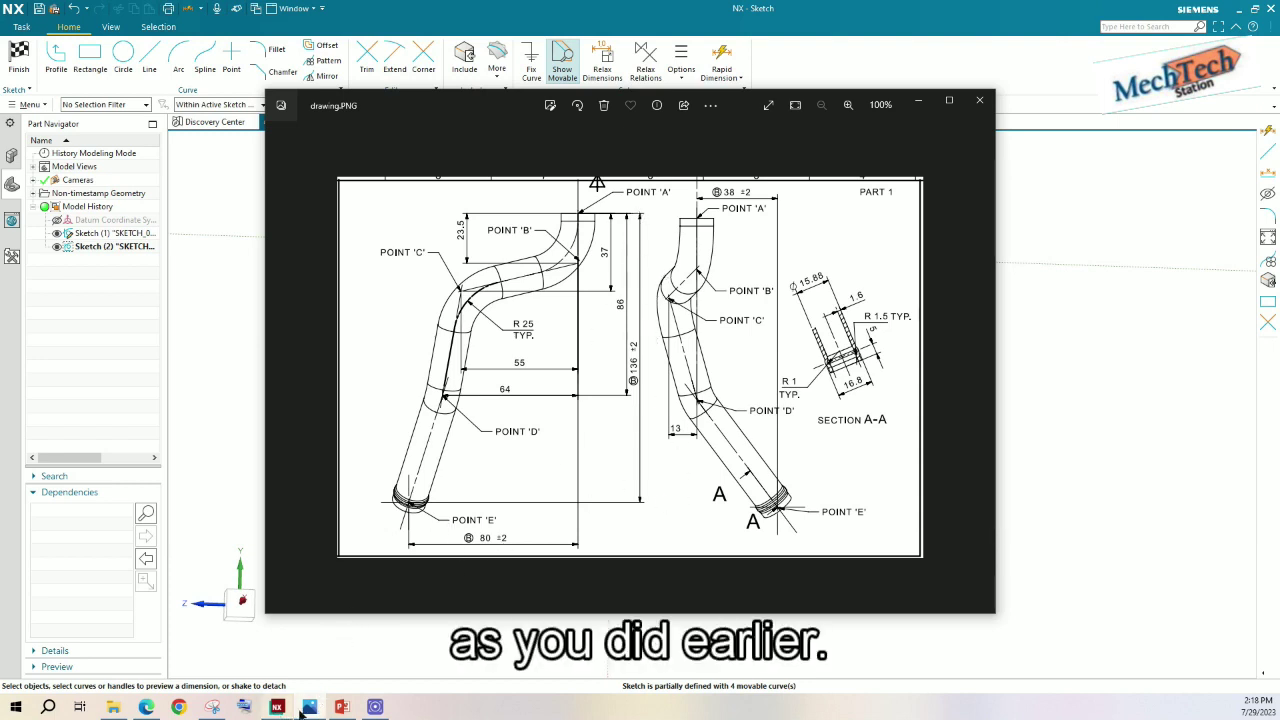
{"action": "left_click", "coordinate": [277, 707]}
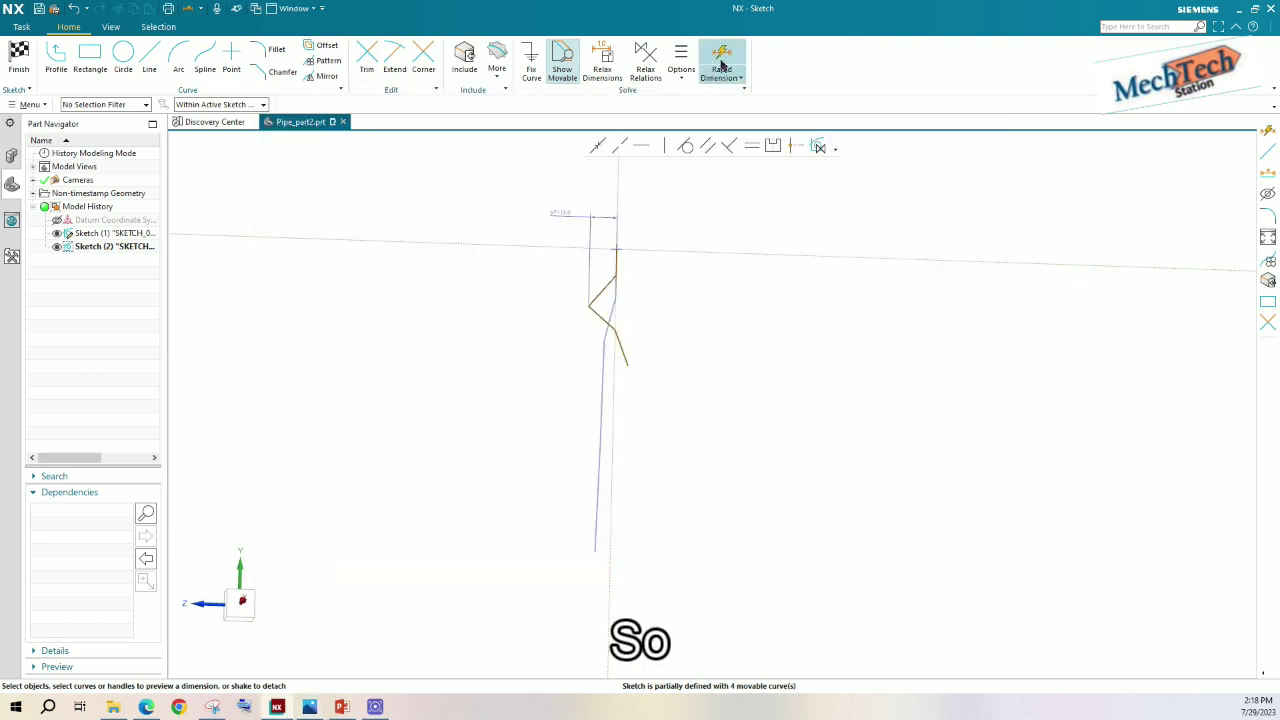
{"action": "key", "text": "d"}
{"action": "left_click", "coordinate": [616, 249]}
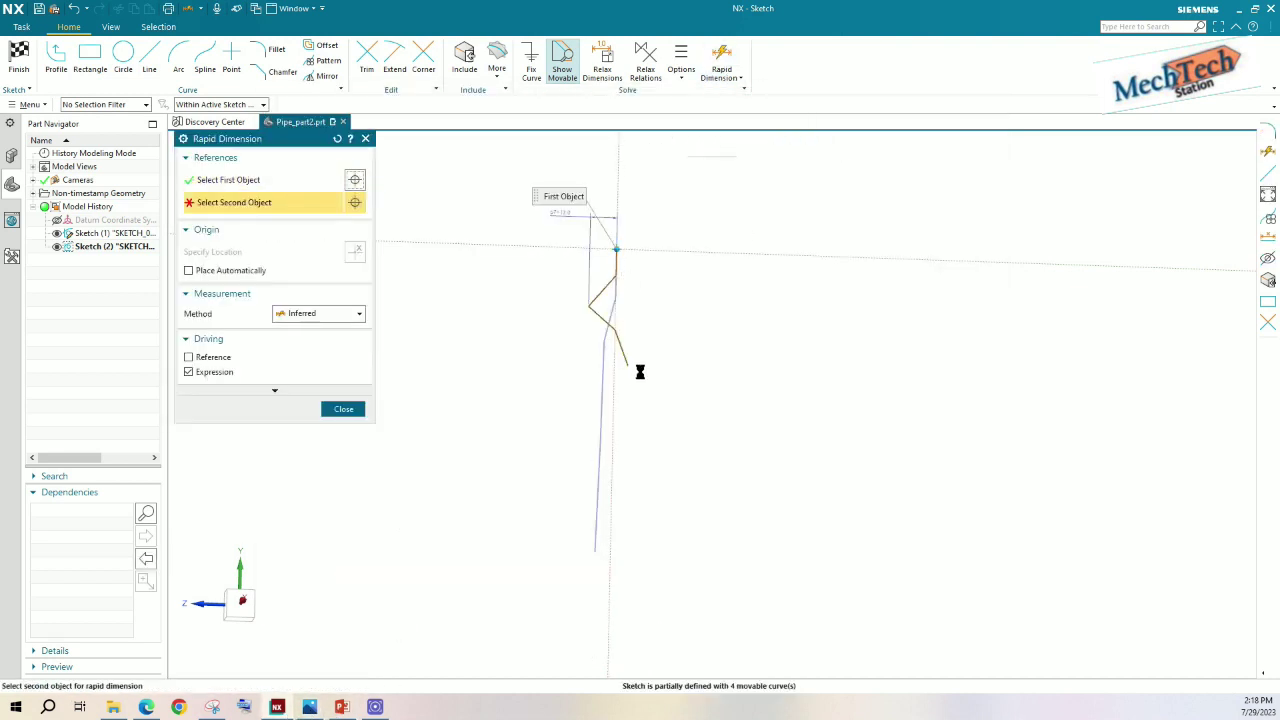
{"action": "left_click", "coordinate": [627, 365]}
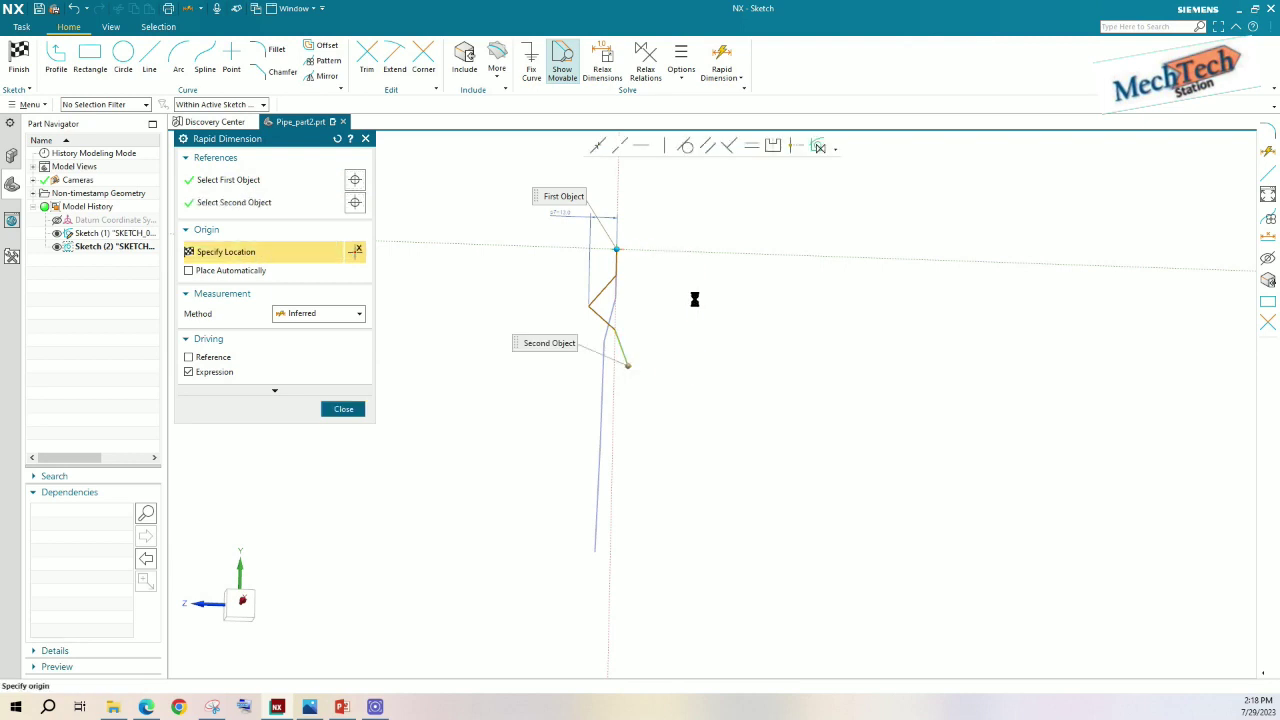
{"action": "left_click", "coordinate": [695, 300]}
{"action": "type", "text": "136"}
{"action": "key", "text": "Return"}
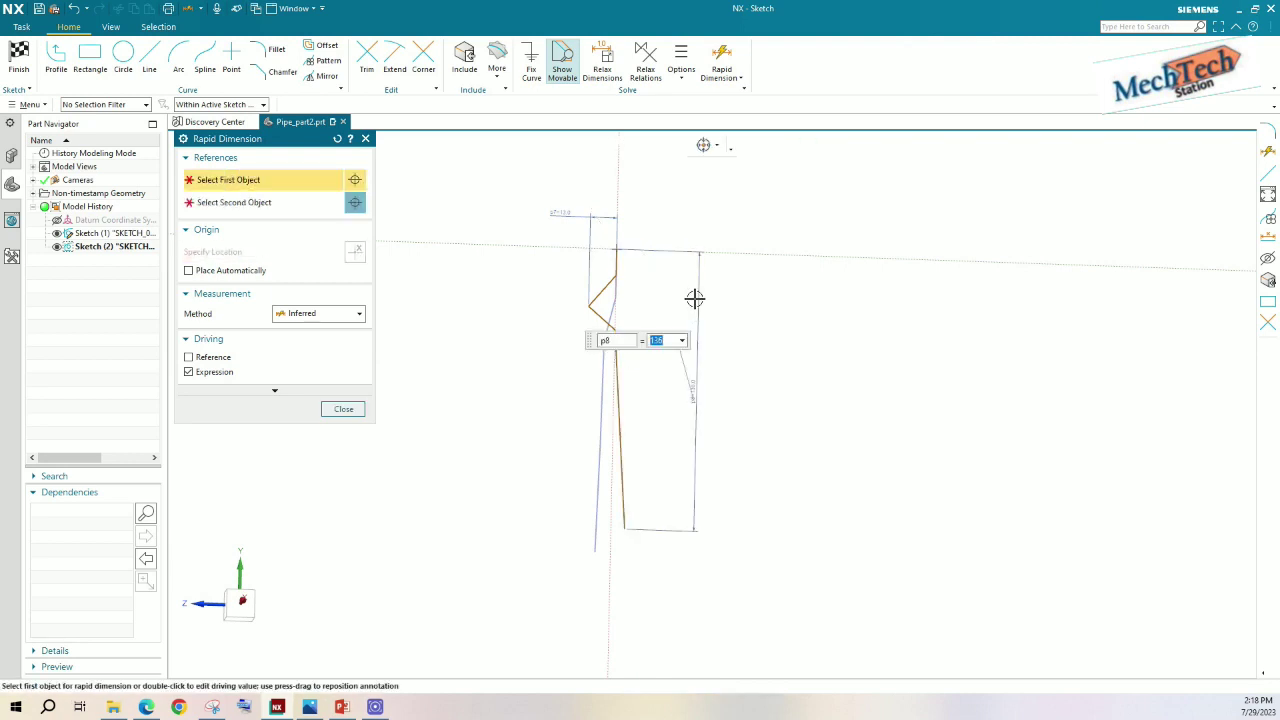
{"action": "left_click", "coordinate": [343, 409]}
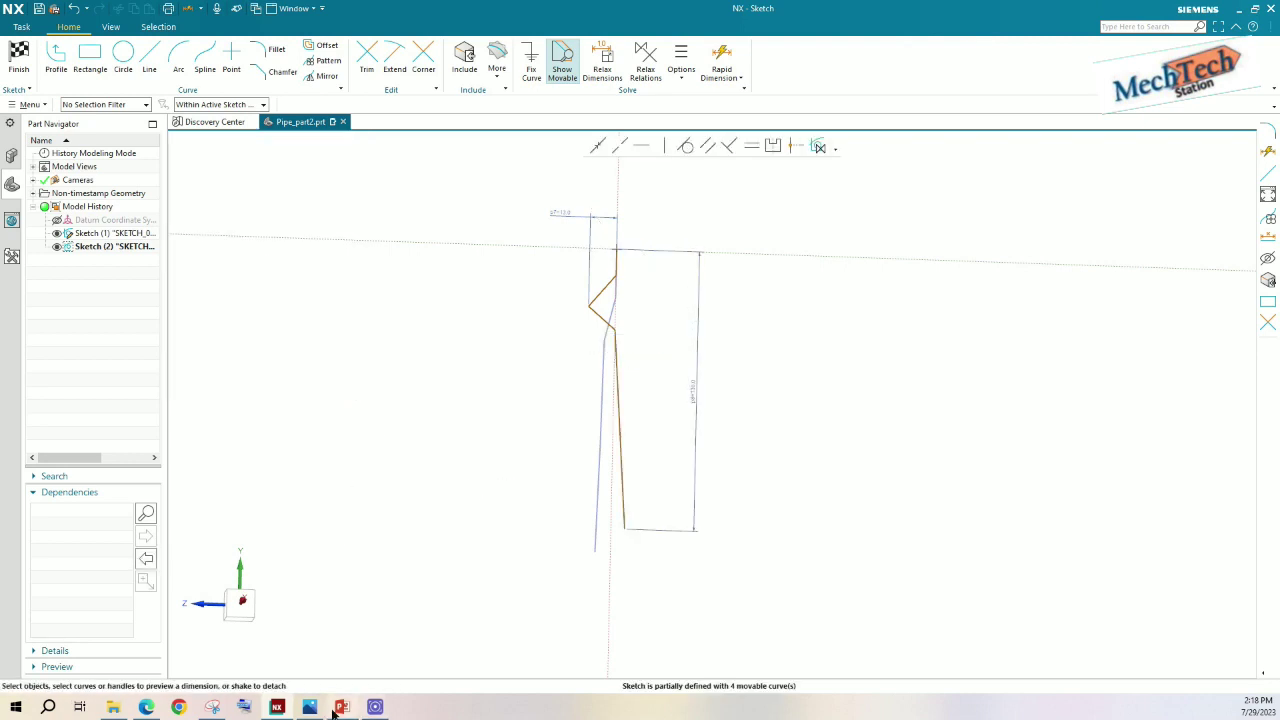
{"action": "left_click", "coordinate": [312, 707]}
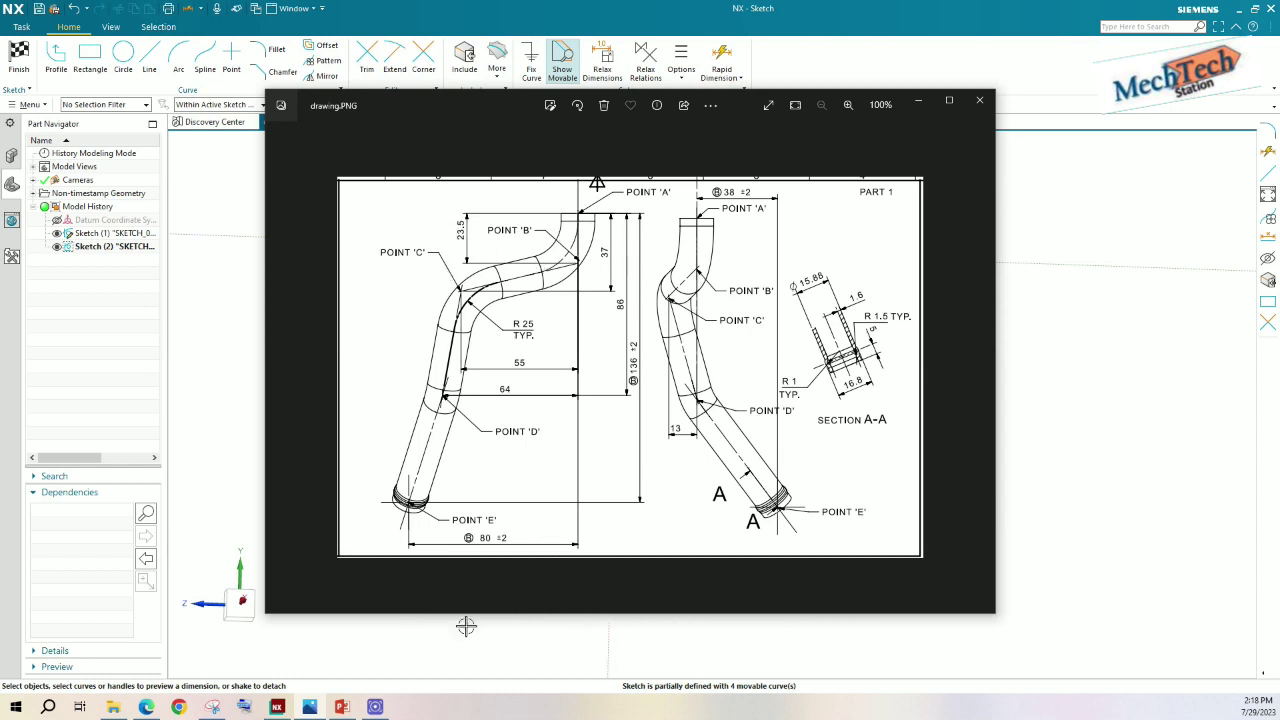
Dimension the sketch origin to the first bend point as 23.5 vertically.
{"action": "left_click", "coordinate": [278, 708]}
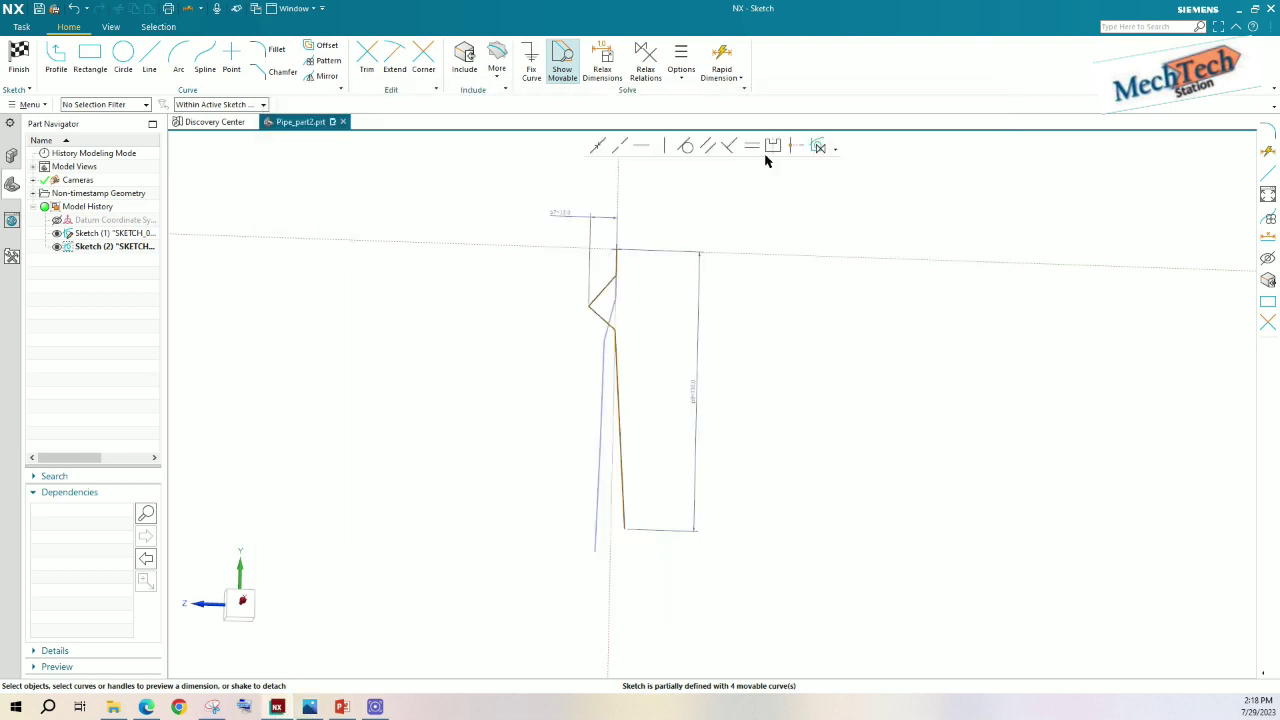
{"action": "left_click", "coordinate": [721, 62]}
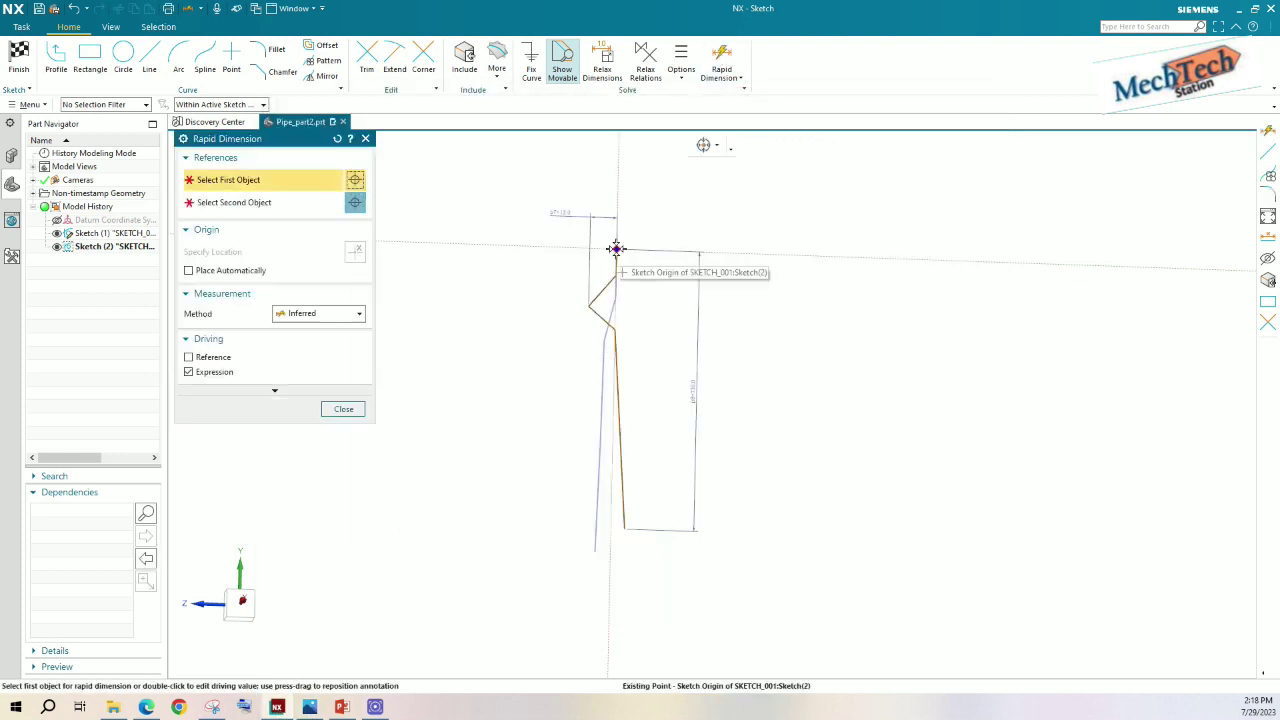
{"action": "left_click", "coordinate": [615, 248]}
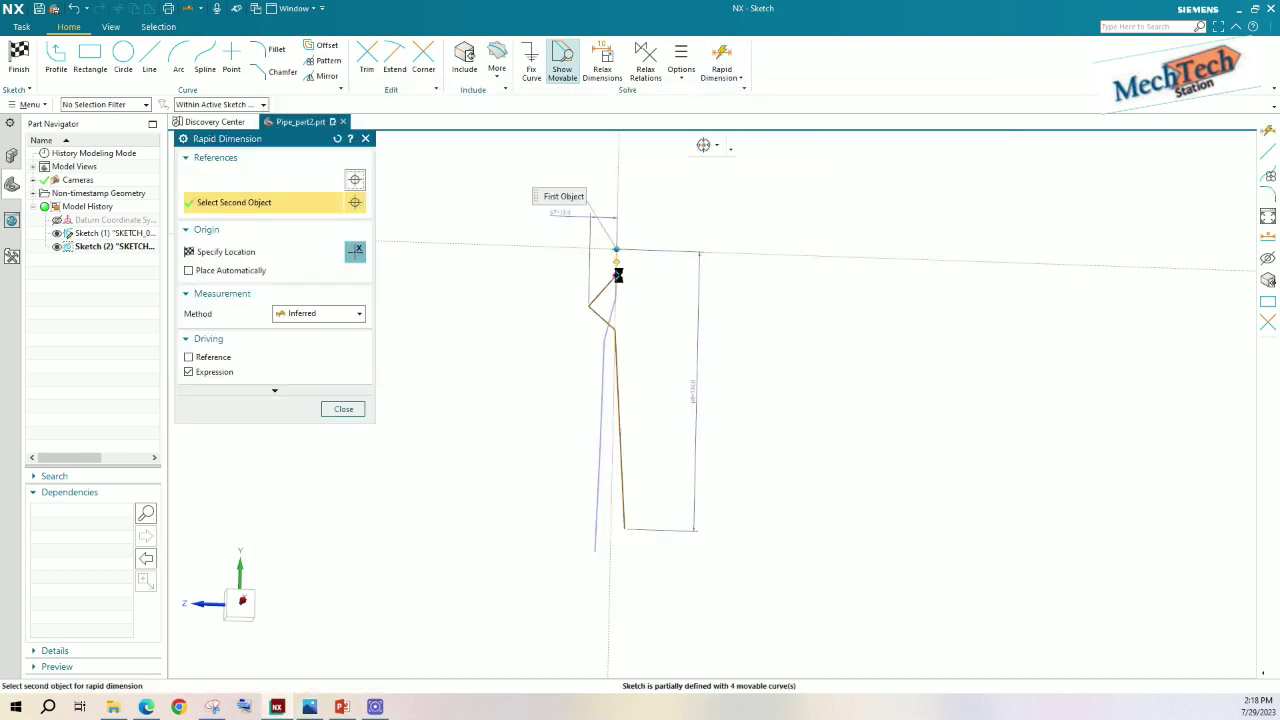
{"action": "left_click", "coordinate": [643, 266]}
{"action": "left_click", "coordinate": [646, 266]}
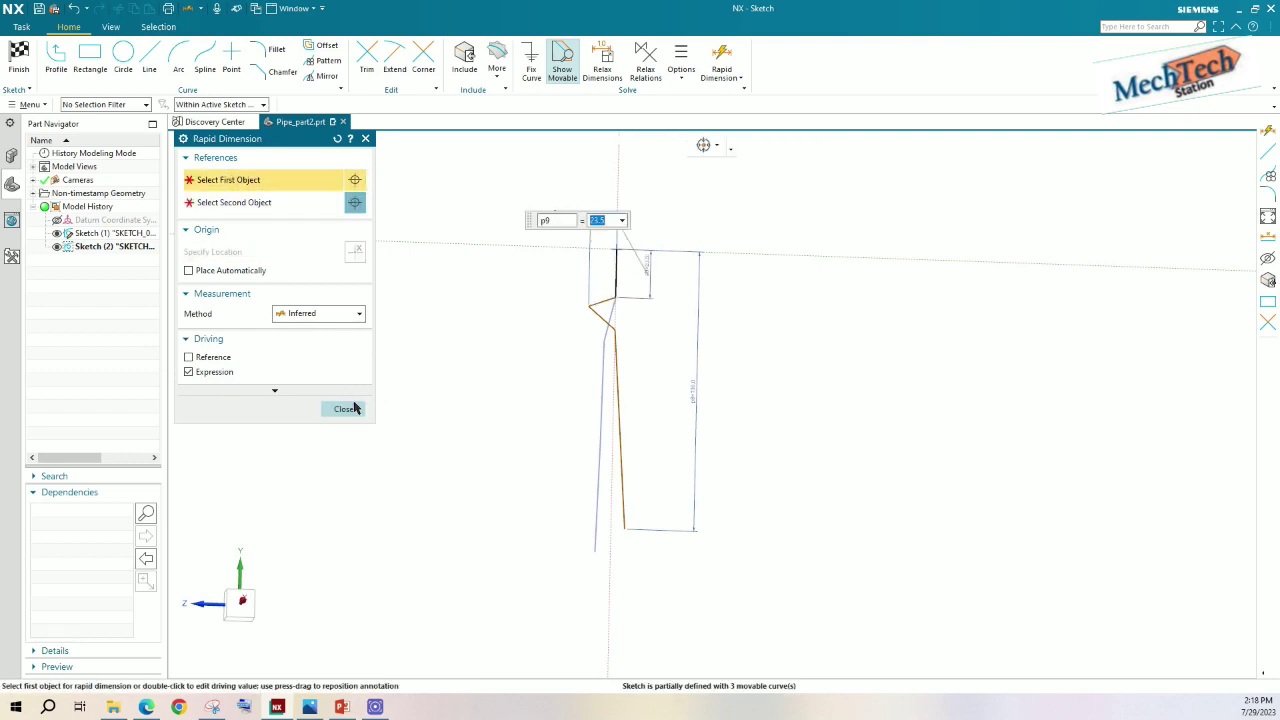
{"action": "left_click", "coordinate": [343, 409]}
Add a vertical dimension from the left bend vertex to the sketch origin.
{"action": "left_click", "coordinate": [309, 706]}
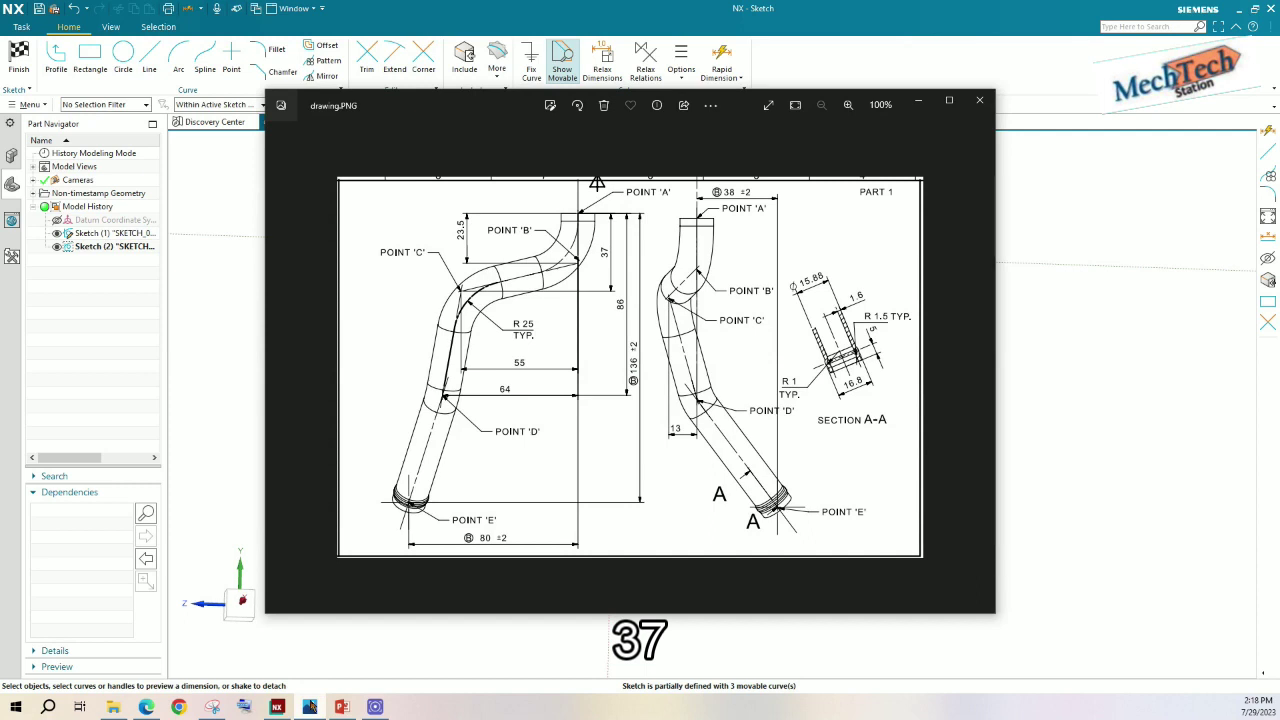
{"action": "left_click", "coordinate": [309, 706]}
{"action": "left_click", "coordinate": [721, 65]}
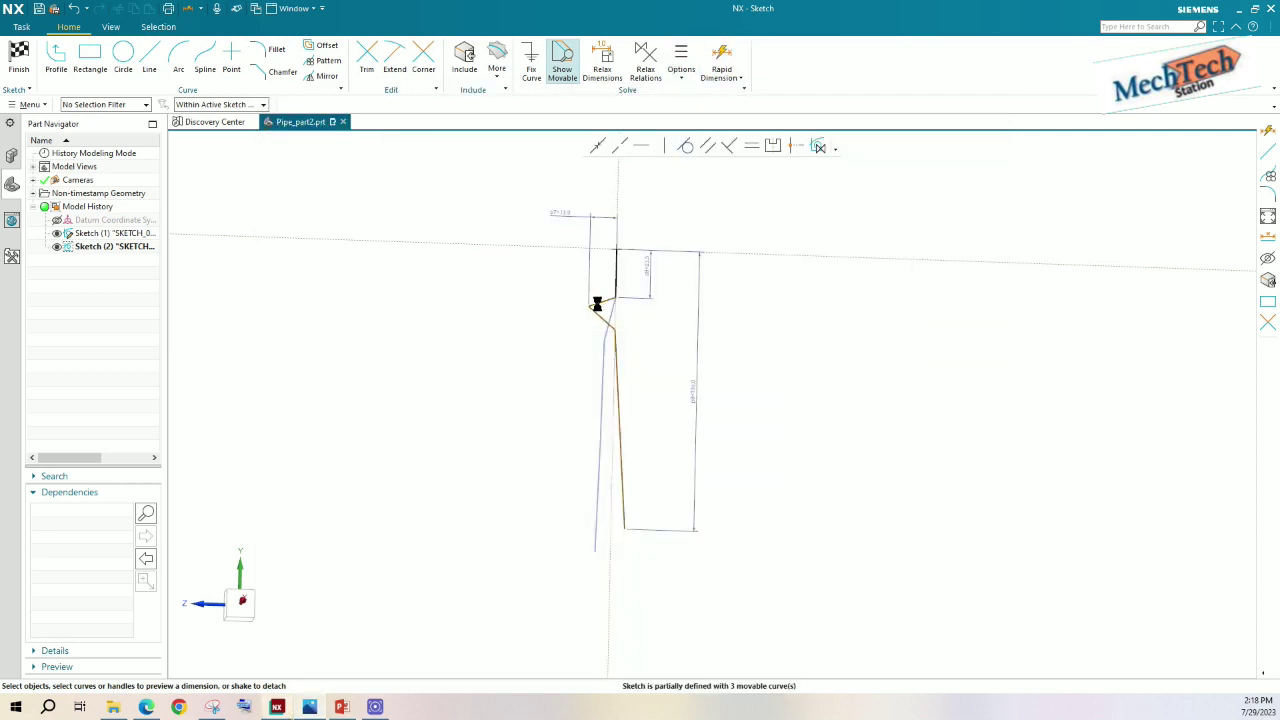
{"action": "left_click", "coordinate": [592, 305]}
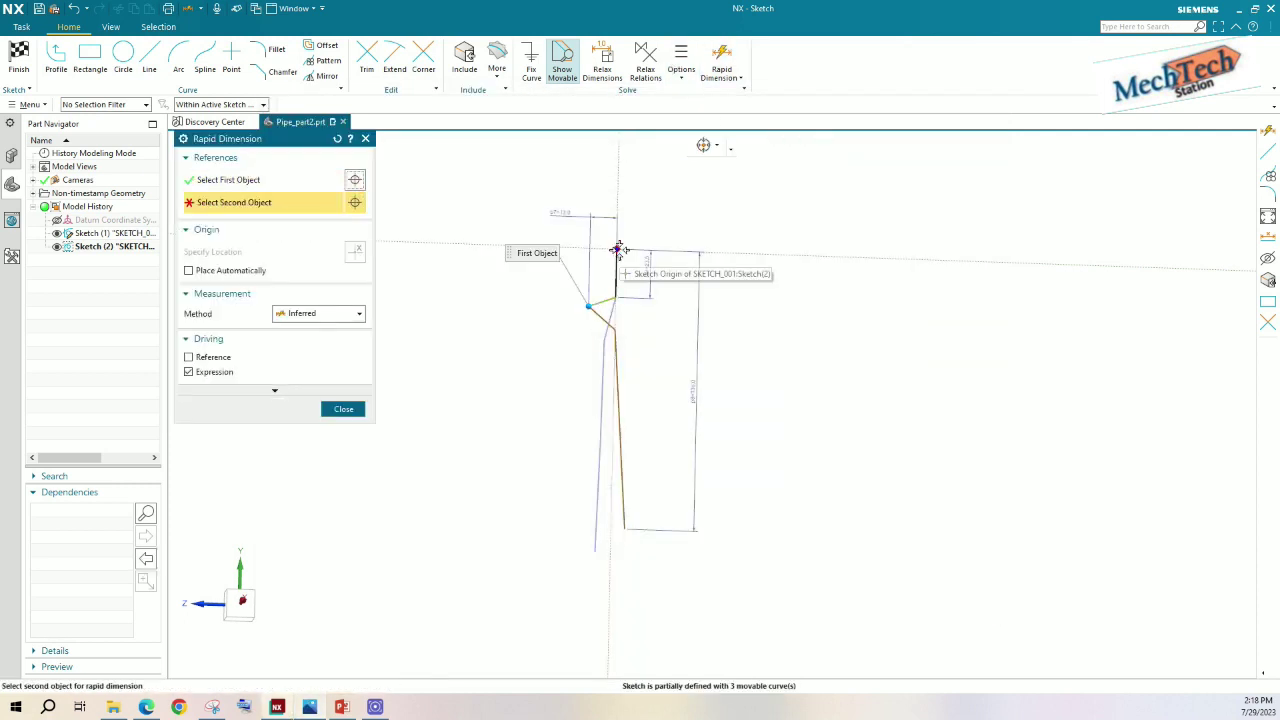
{"action": "left_click", "coordinate": [673, 287]}
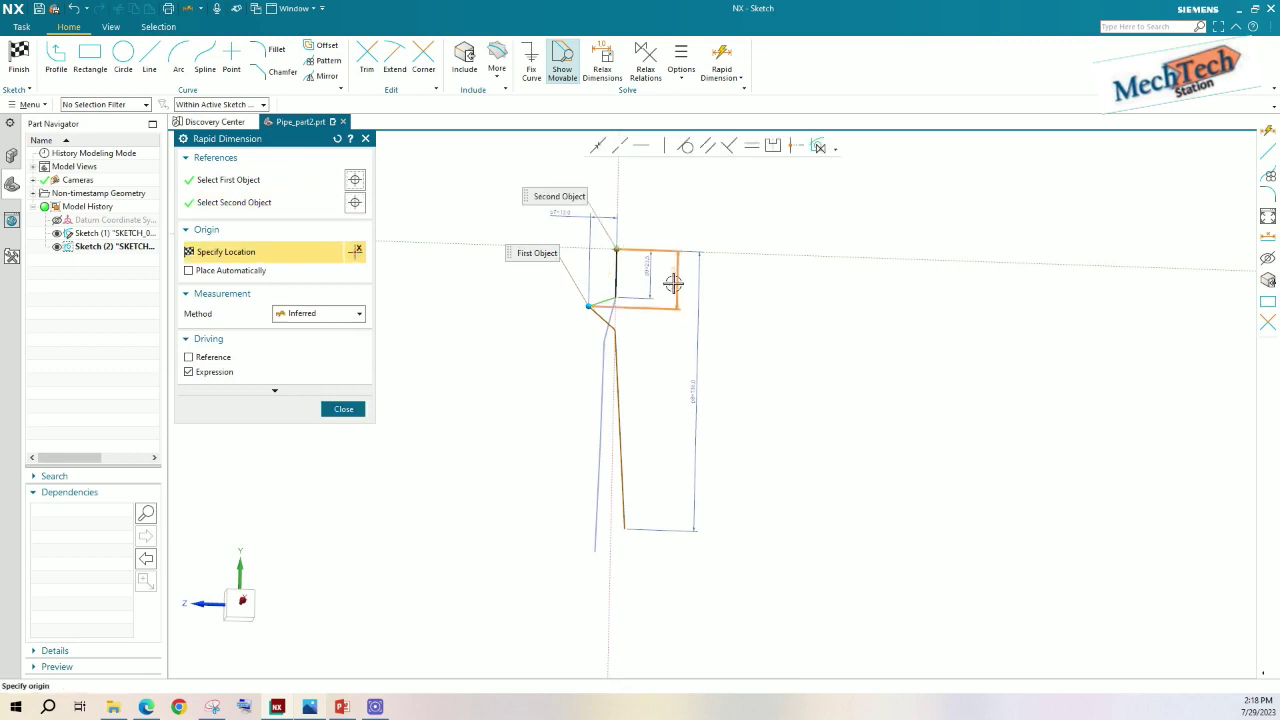
{"action": "left_click", "coordinate": [673, 284]}
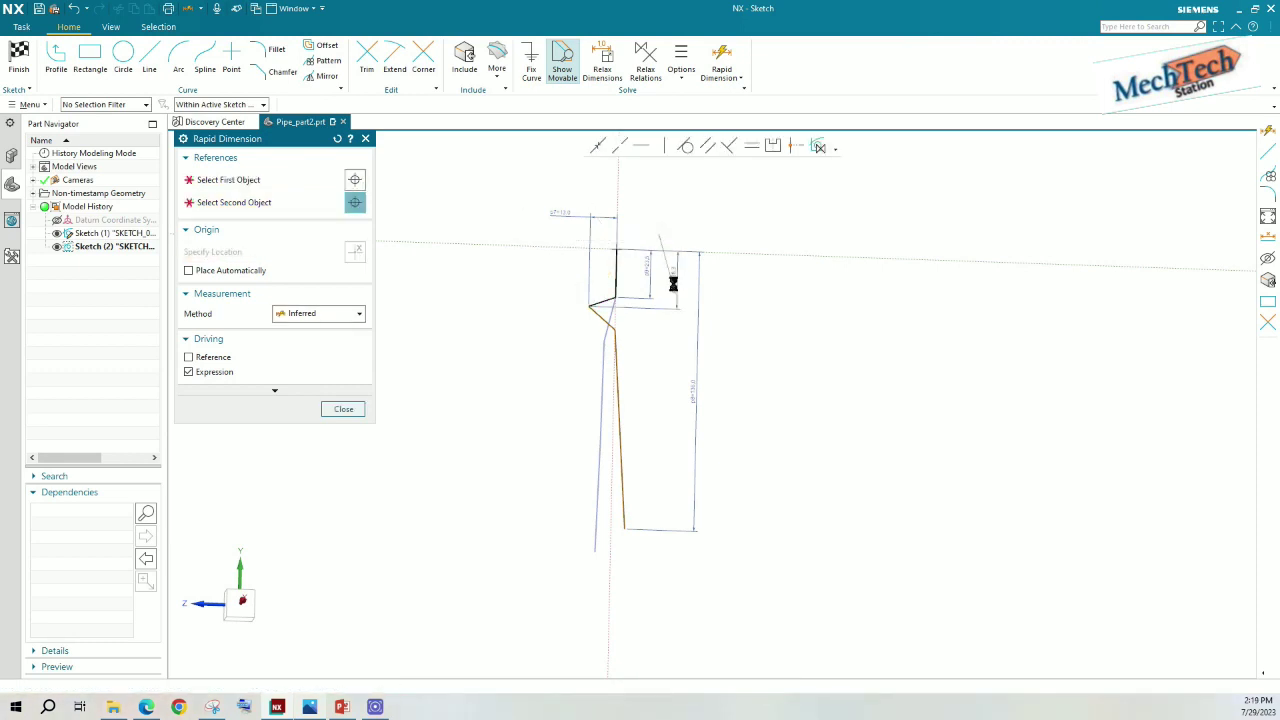
{"action": "left_click", "coordinate": [343, 410]}
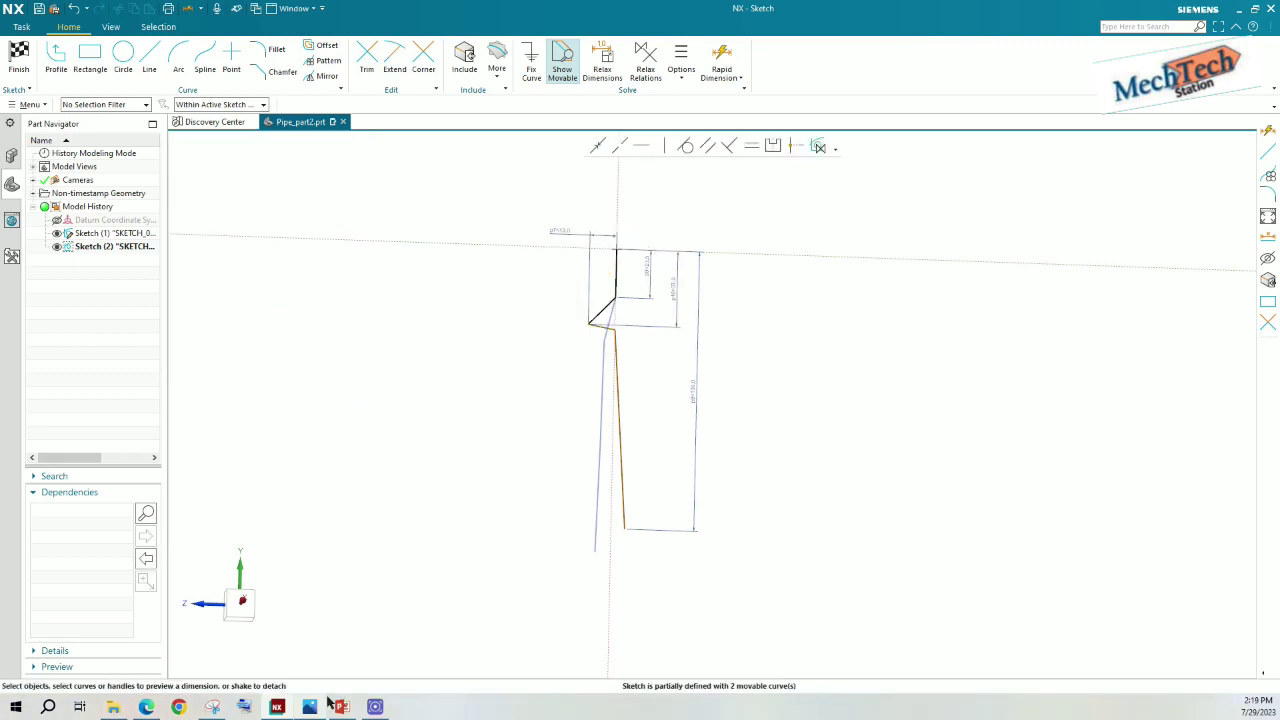
{"action": "left_click", "coordinate": [310, 707]}
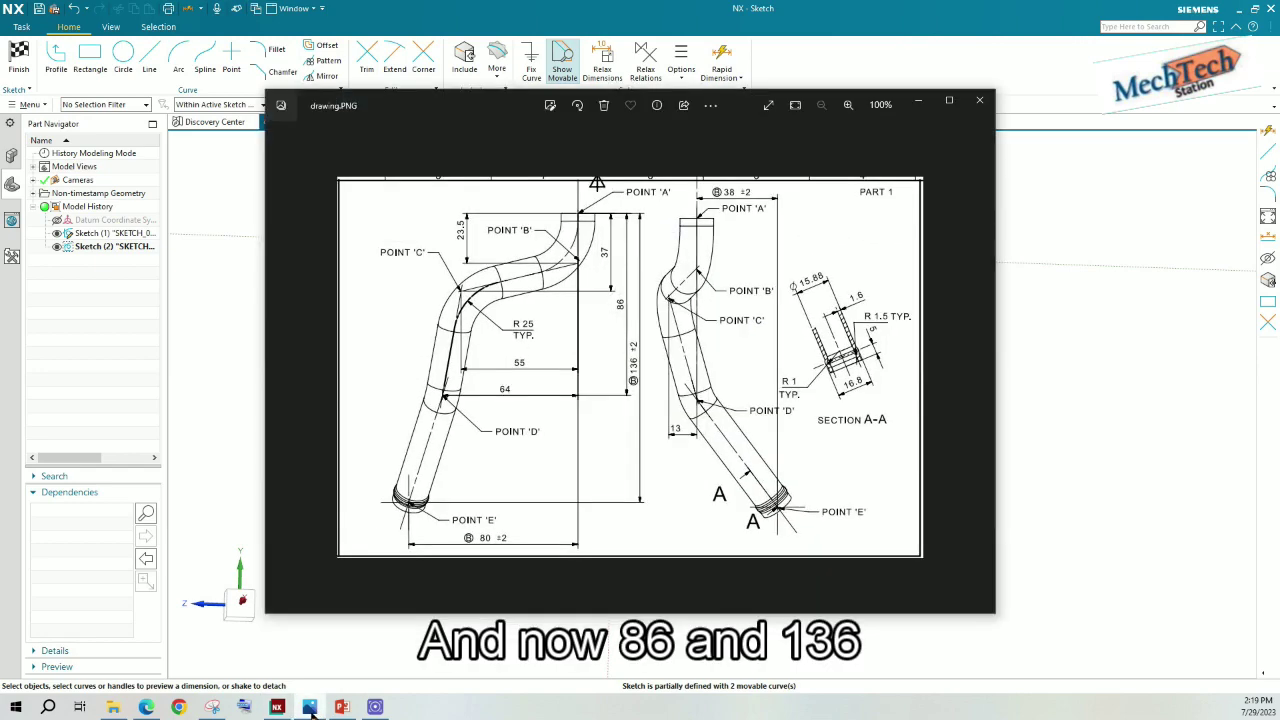
Dimension the next bend point vertically to the sketch origin.
{"action": "left_click", "coordinate": [310, 707]}
{"action": "left_click", "coordinate": [720, 65]}
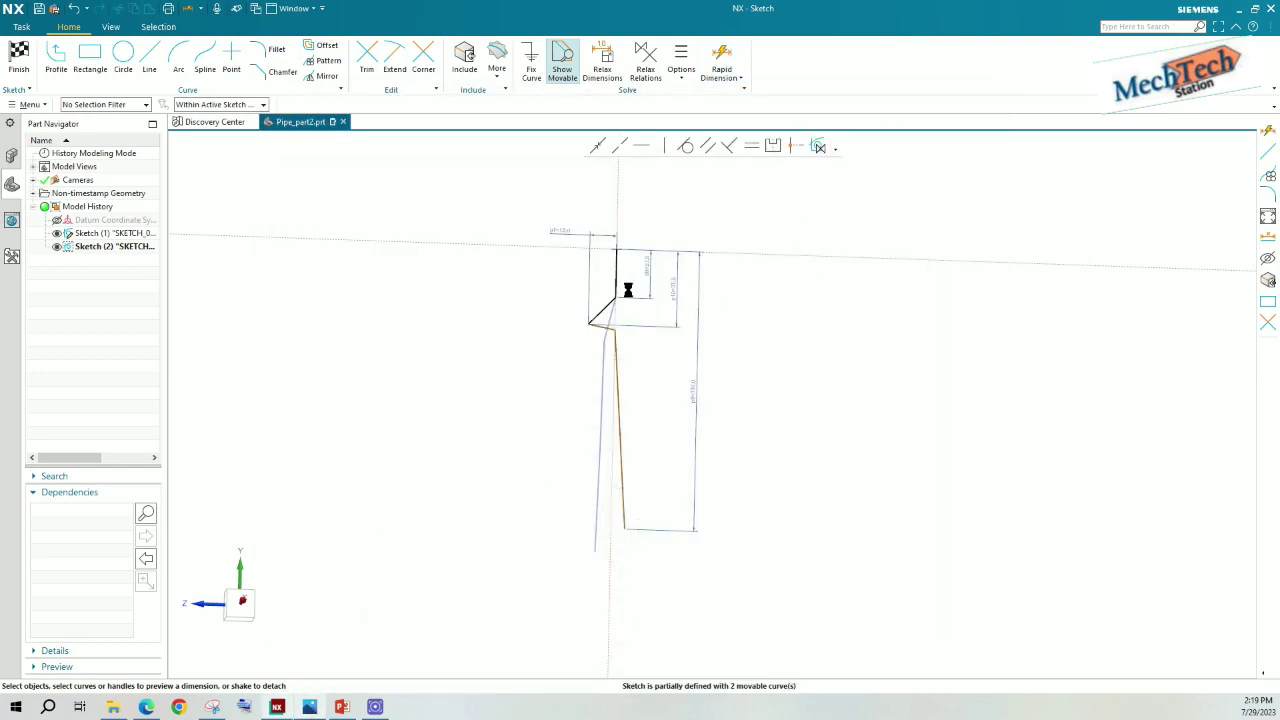
{"action": "left_click", "coordinate": [617, 260]}
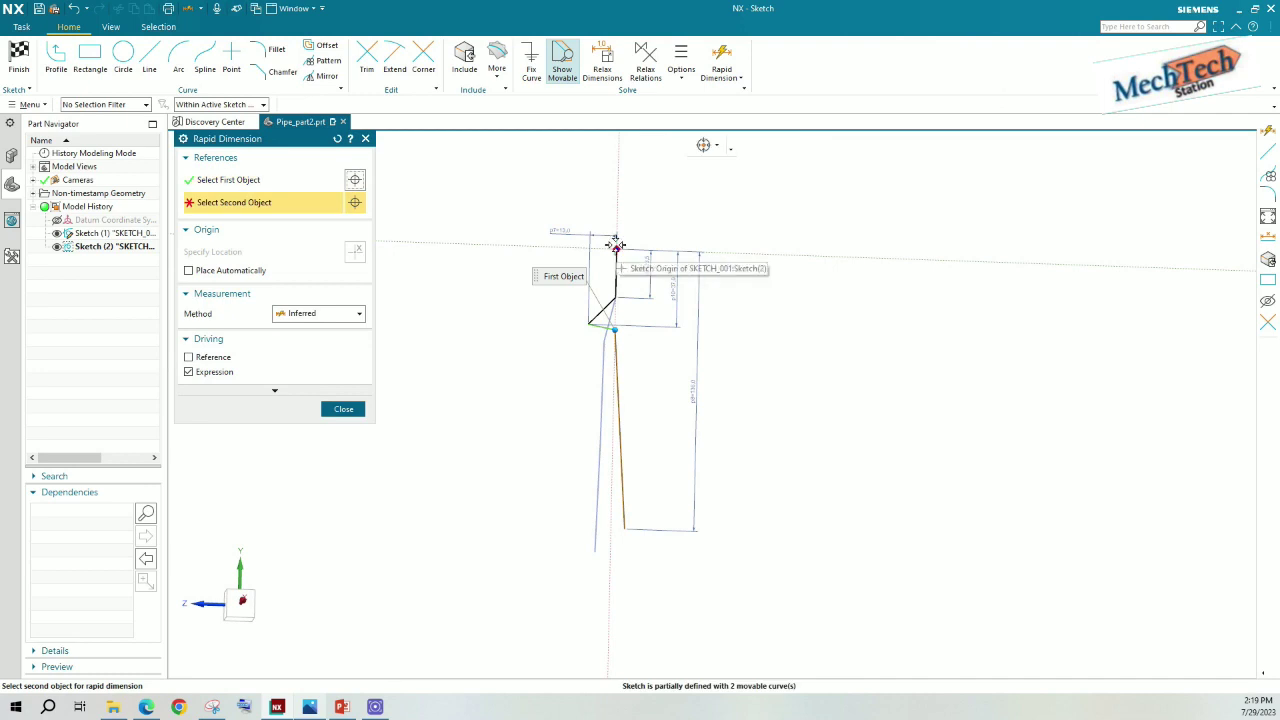
{"action": "left_click", "coordinate": [538, 299]}
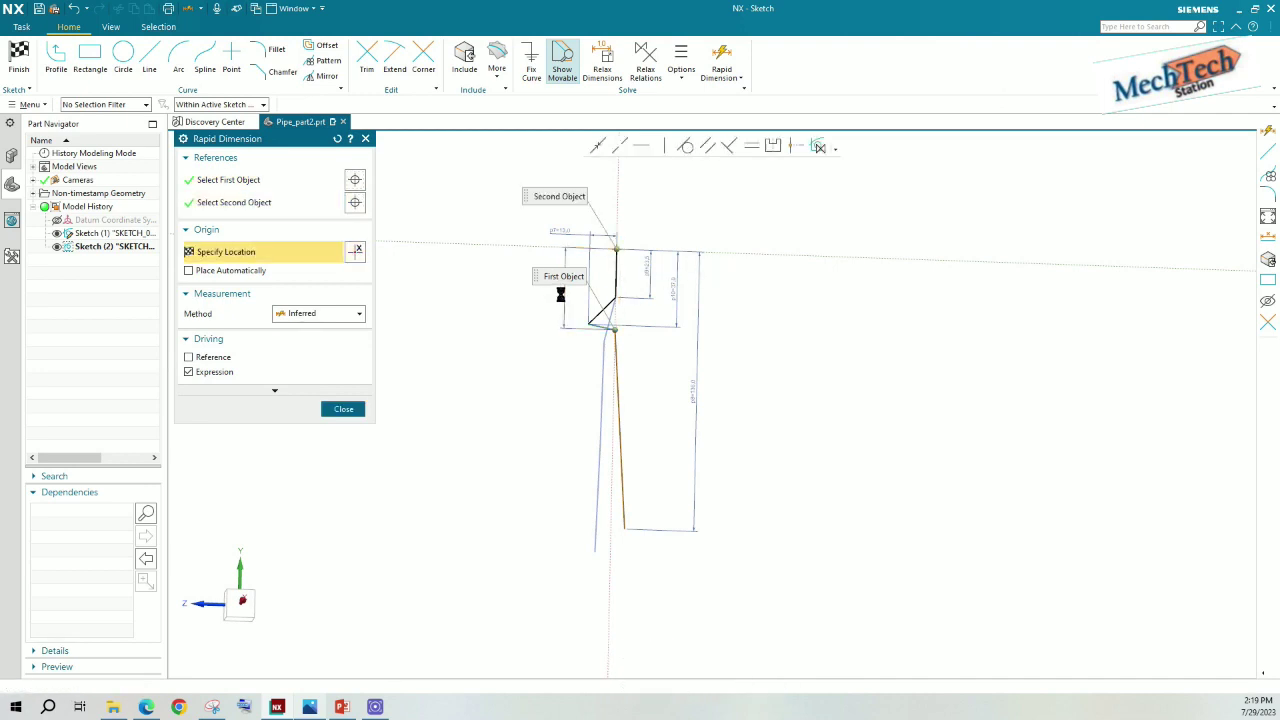
{"action": "left_click", "coordinate": [562, 290]}
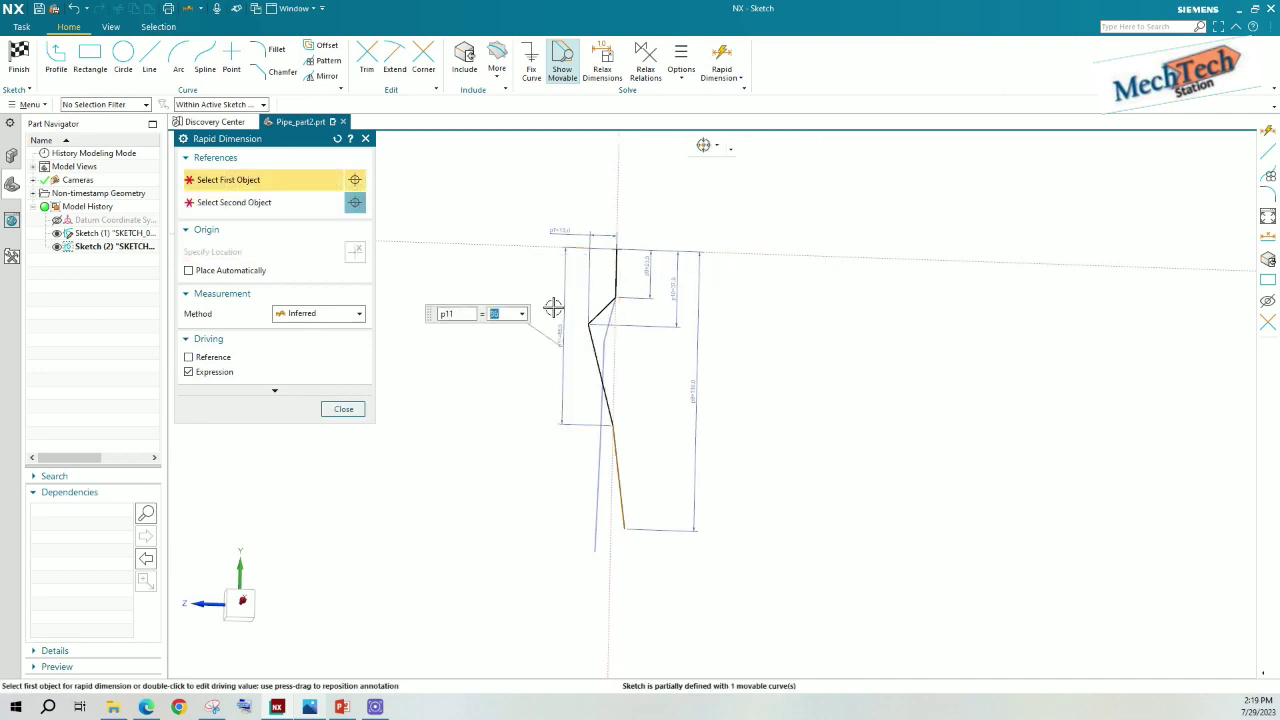
{"action": "left_click", "coordinate": [345, 410]}
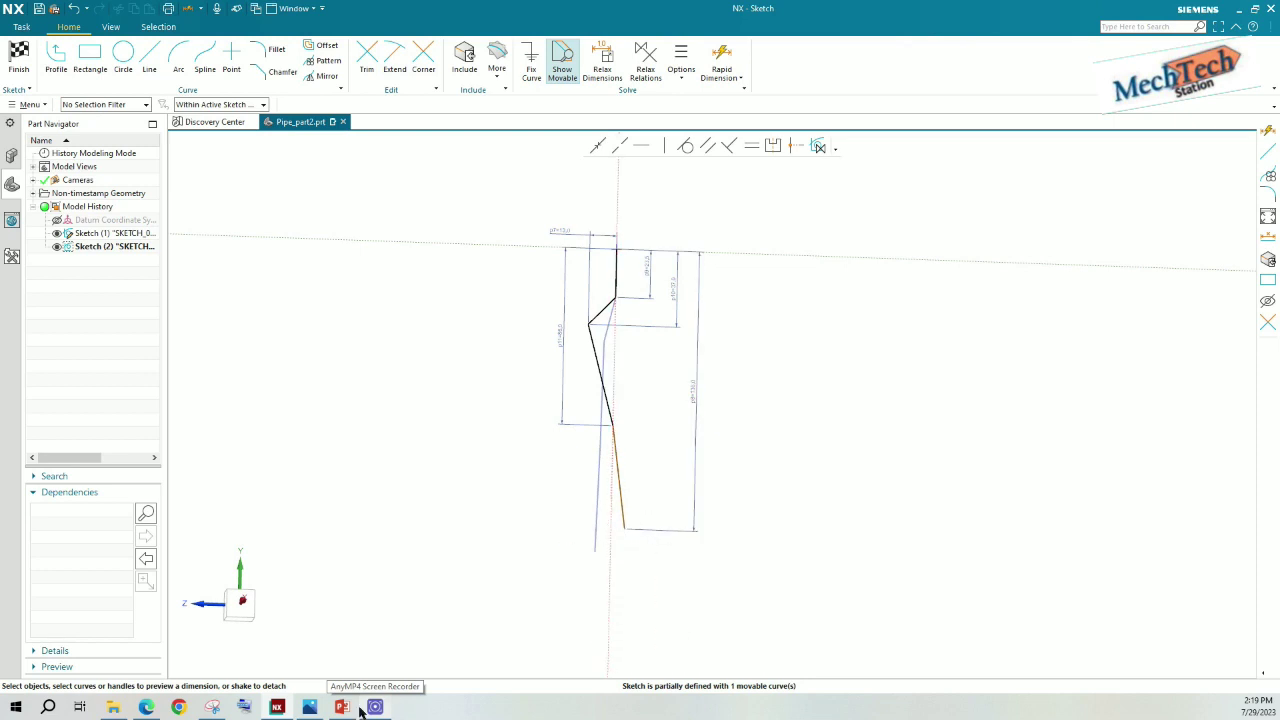
Add the horizontal dimension from the bottom endpoint to the origin, fully defining the sketch.
{"action": "left_click", "coordinate": [312, 709]}
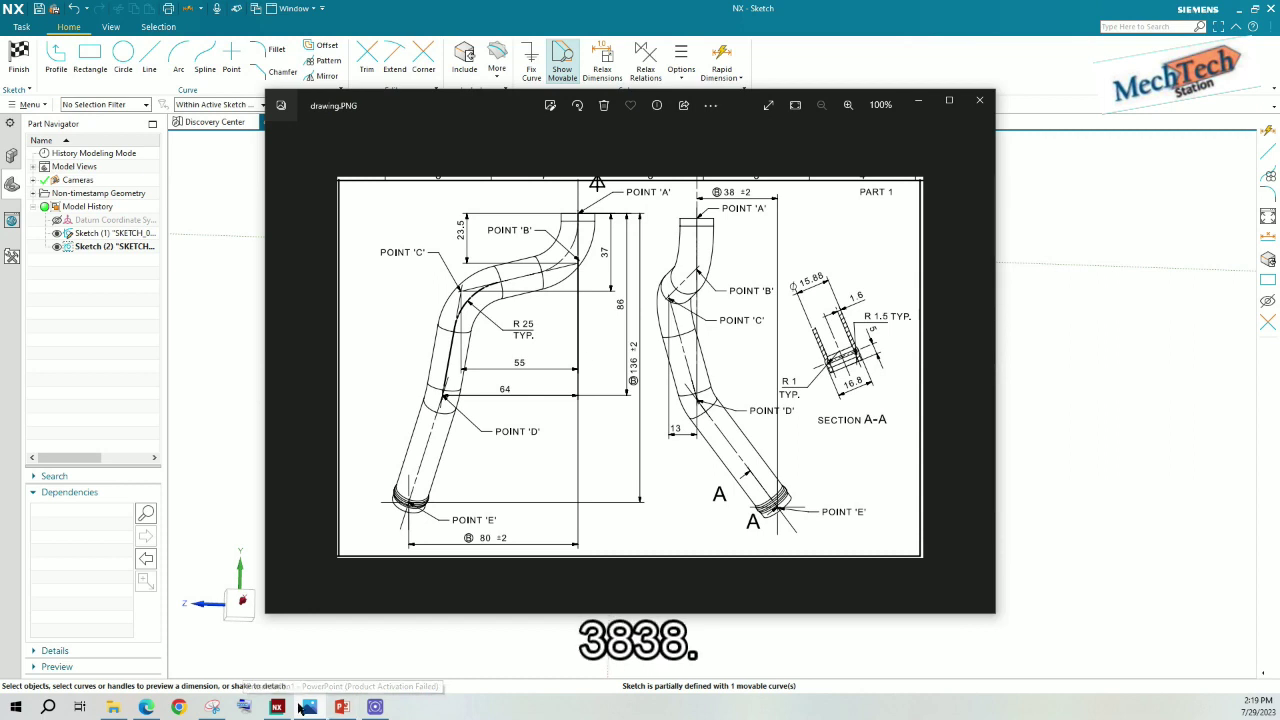
{"action": "left_click", "coordinate": [698, 51]}
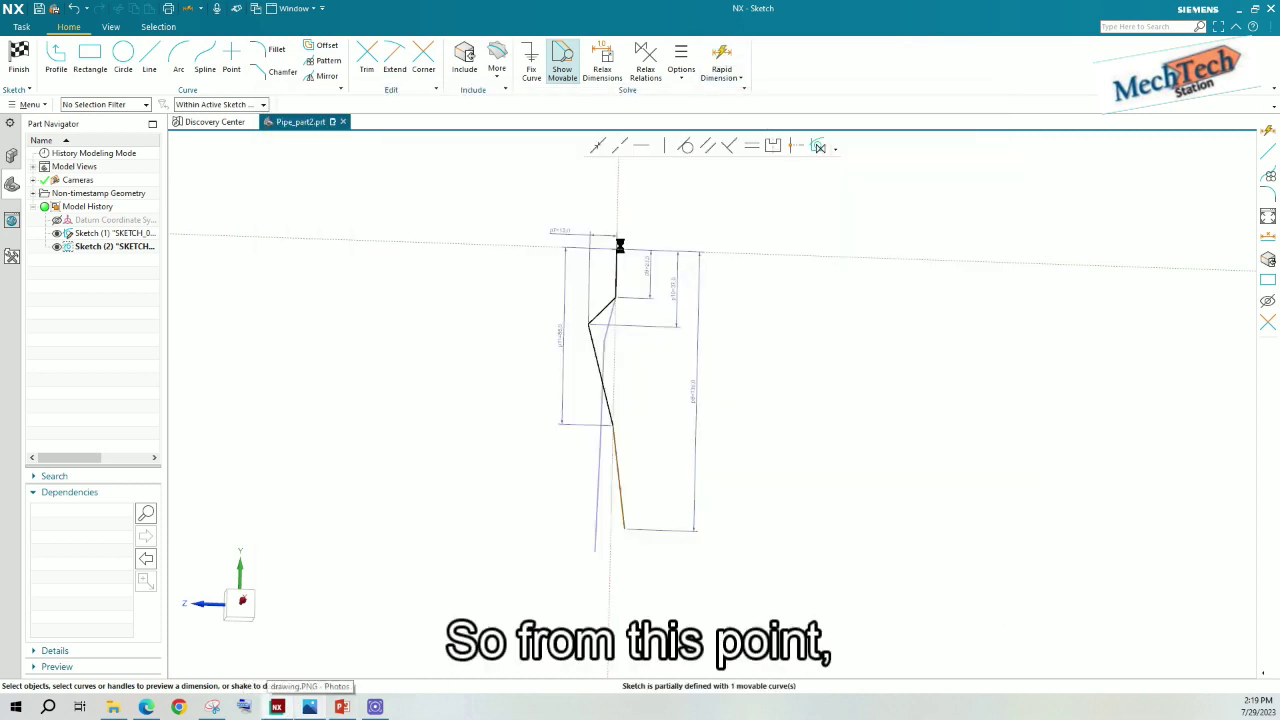
{"action": "left_click", "coordinate": [626, 527]}
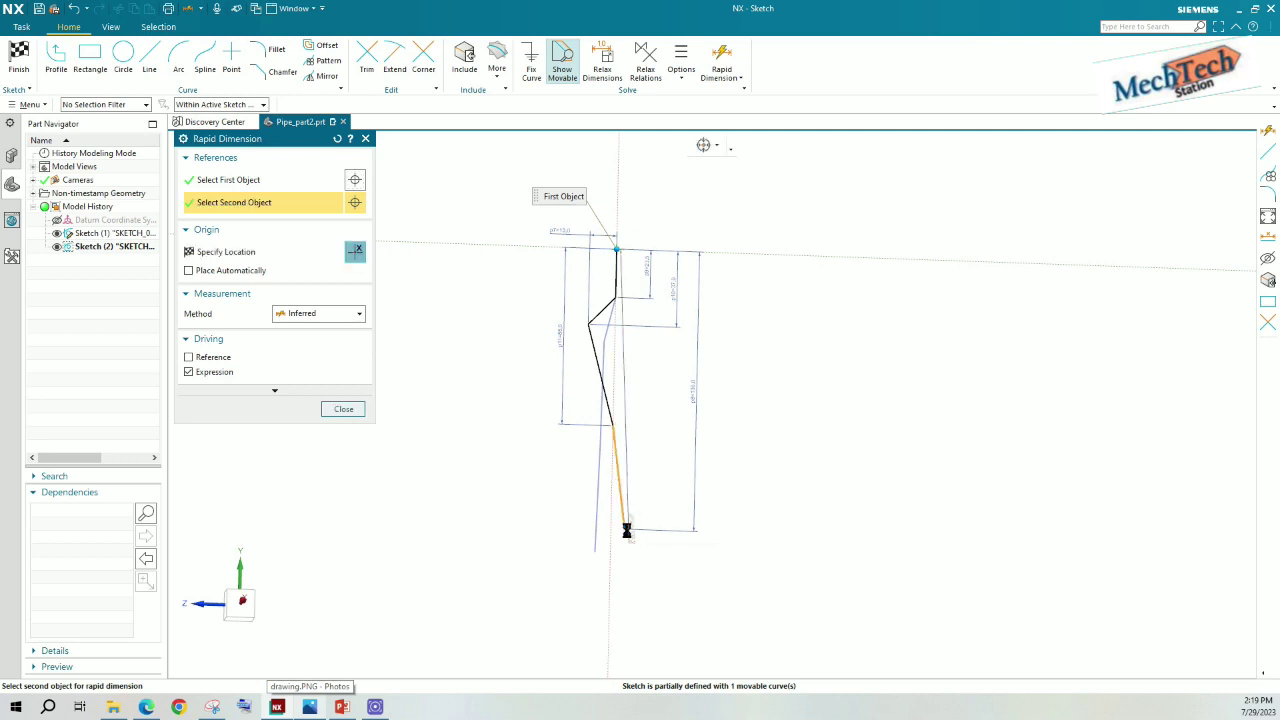
{"action": "left_click", "coordinate": [629, 188]}
{"action": "left_click", "coordinate": [343, 409]}
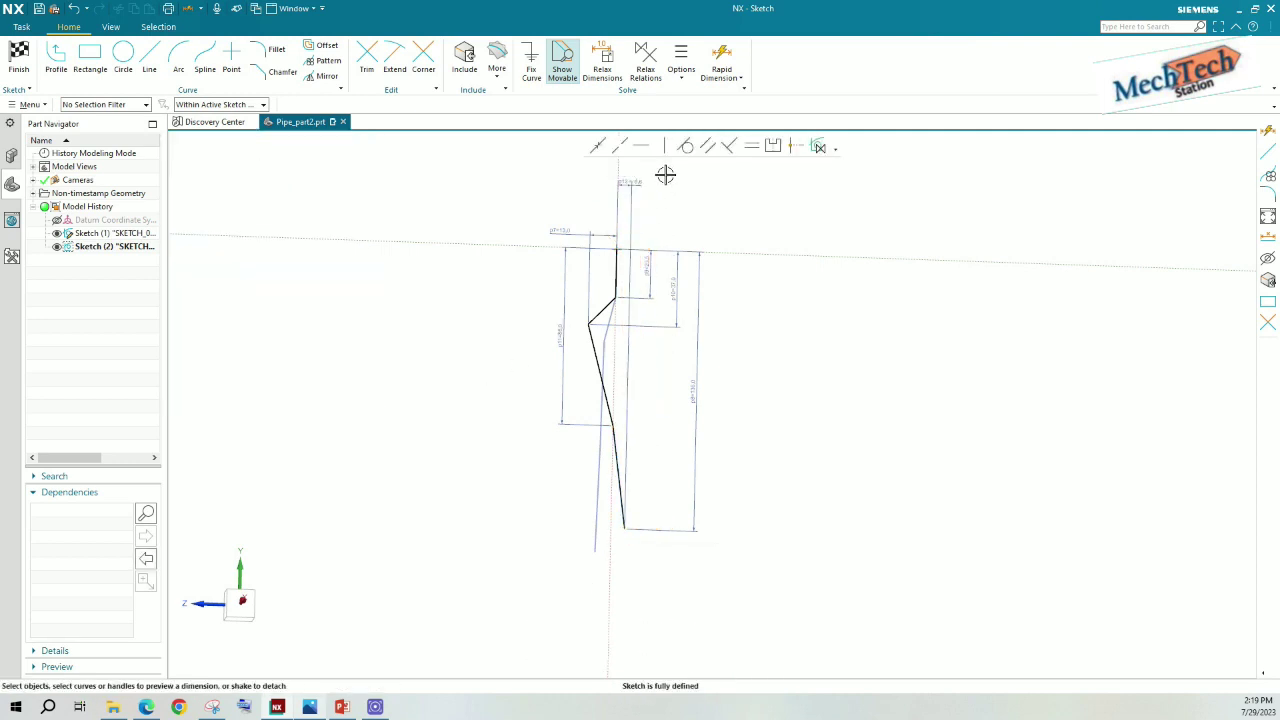
Set the top dimension to 38 and finish Sketch (2), returning to Modeling.
{"action": "double_click", "coordinate": [656, 196]}
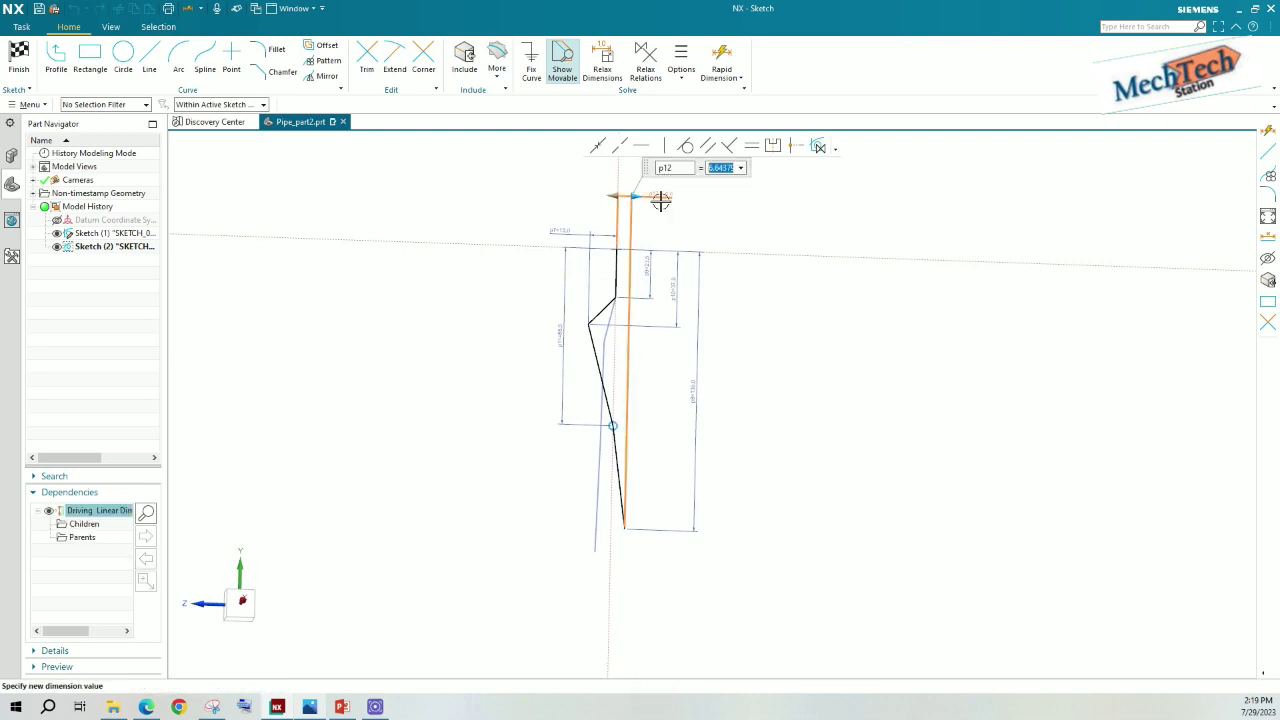
{"action": "type", "text": "38"}
{"action": "key", "text": "Return"}
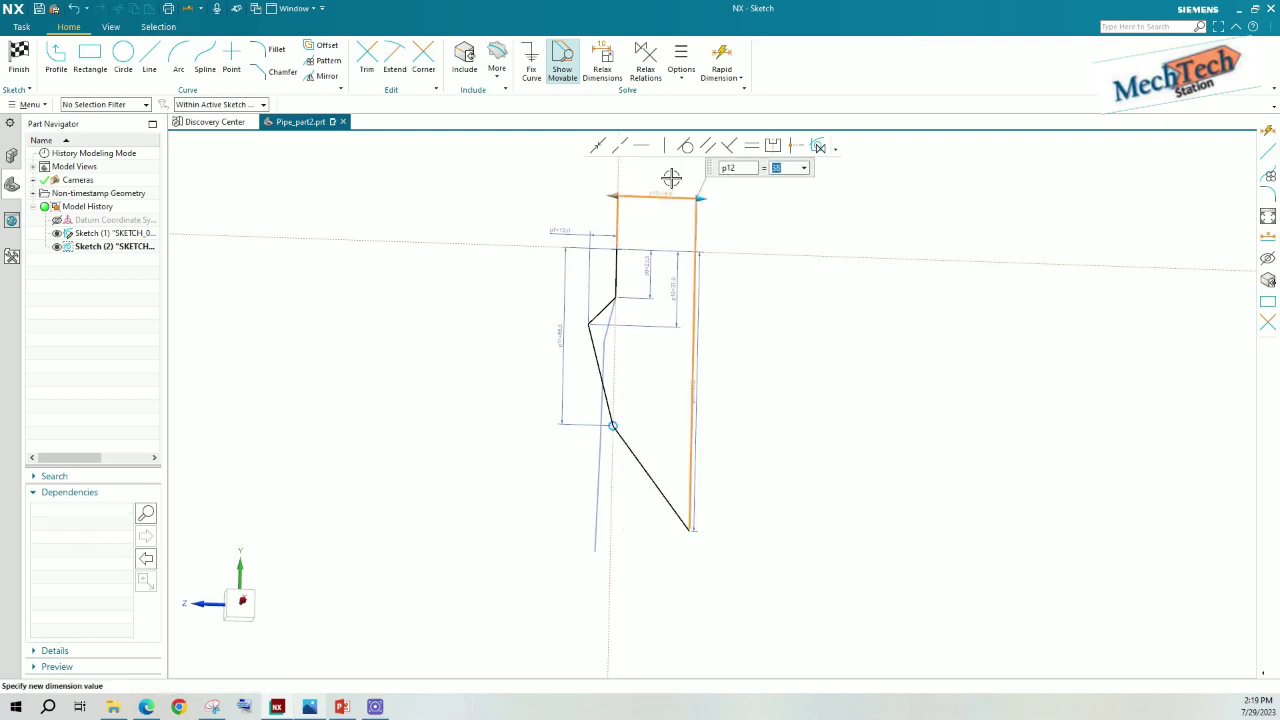
{"action": "right_click", "coordinate": [505, 172]}
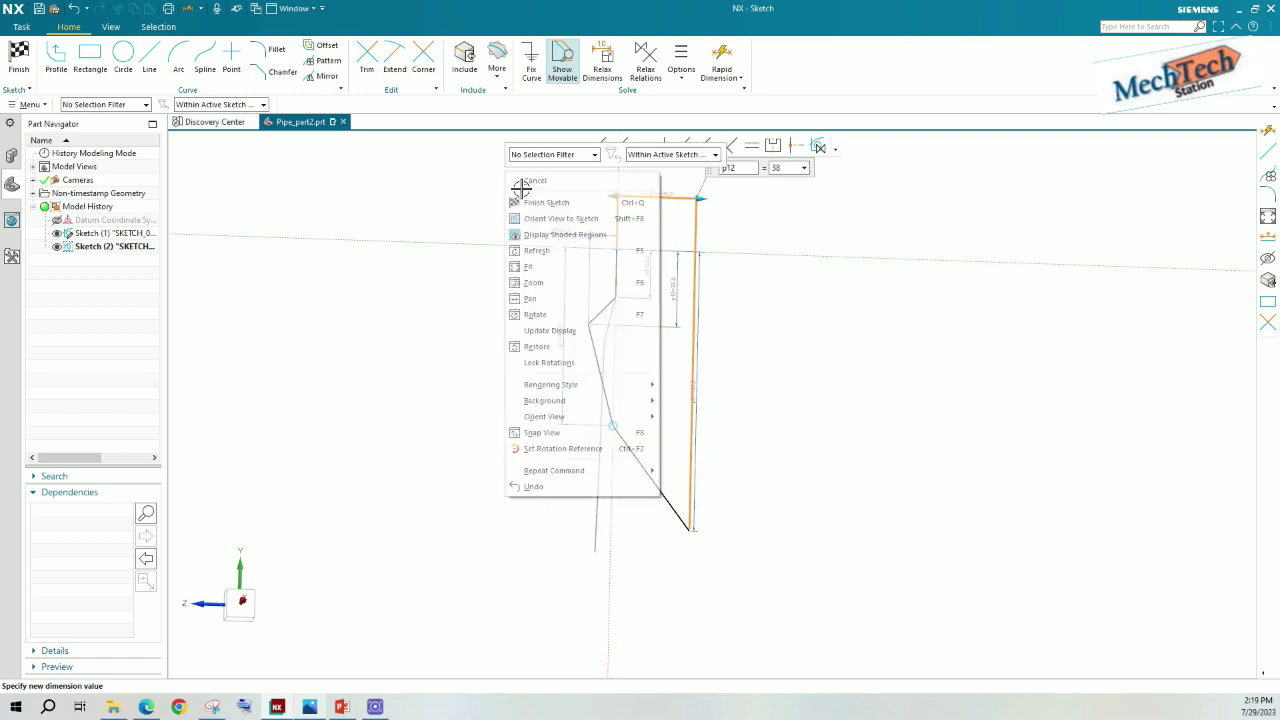
{"action": "left_click", "coordinate": [525, 219]}
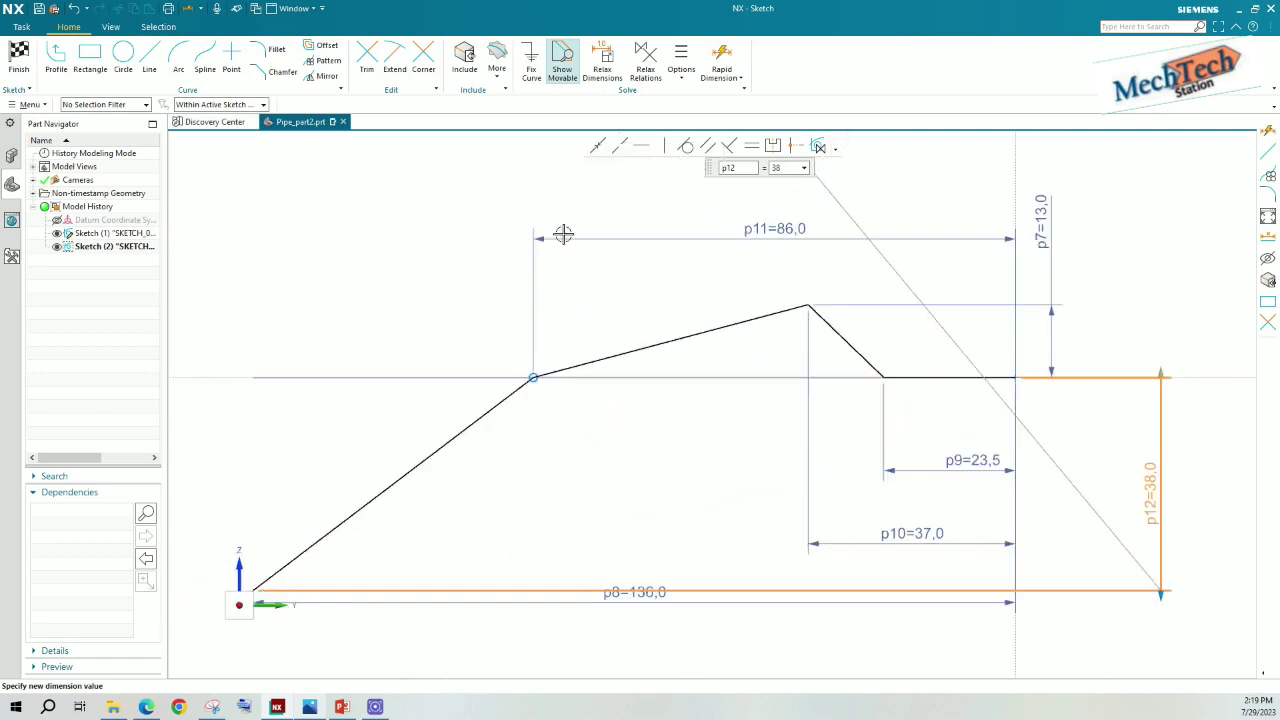
{"action": "scroll", "coordinate": [703, 291], "scroll_direction": "up", "scroll_amount": 2}
{"action": "scroll", "coordinate": [608, 283], "scroll_direction": "down", "scroll_amount": 5}
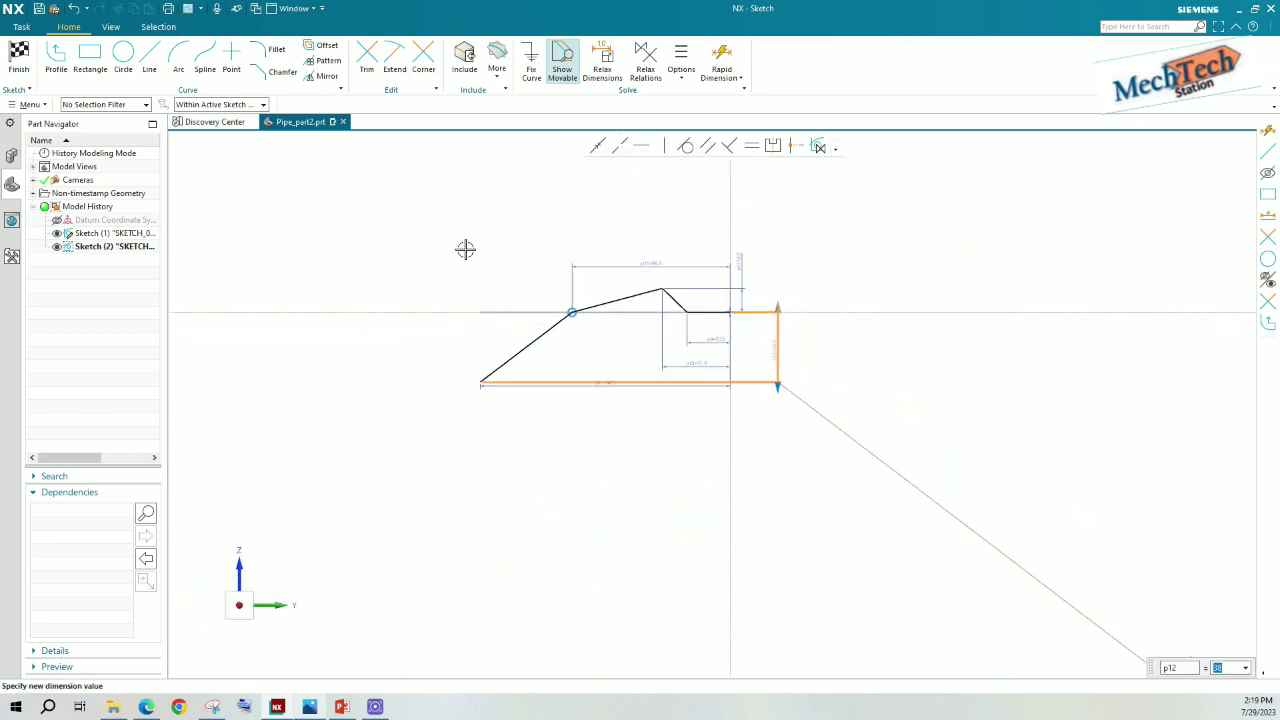
{"action": "right_click", "coordinate": [466, 249]}
{"action": "left_click", "coordinate": [503, 279]}
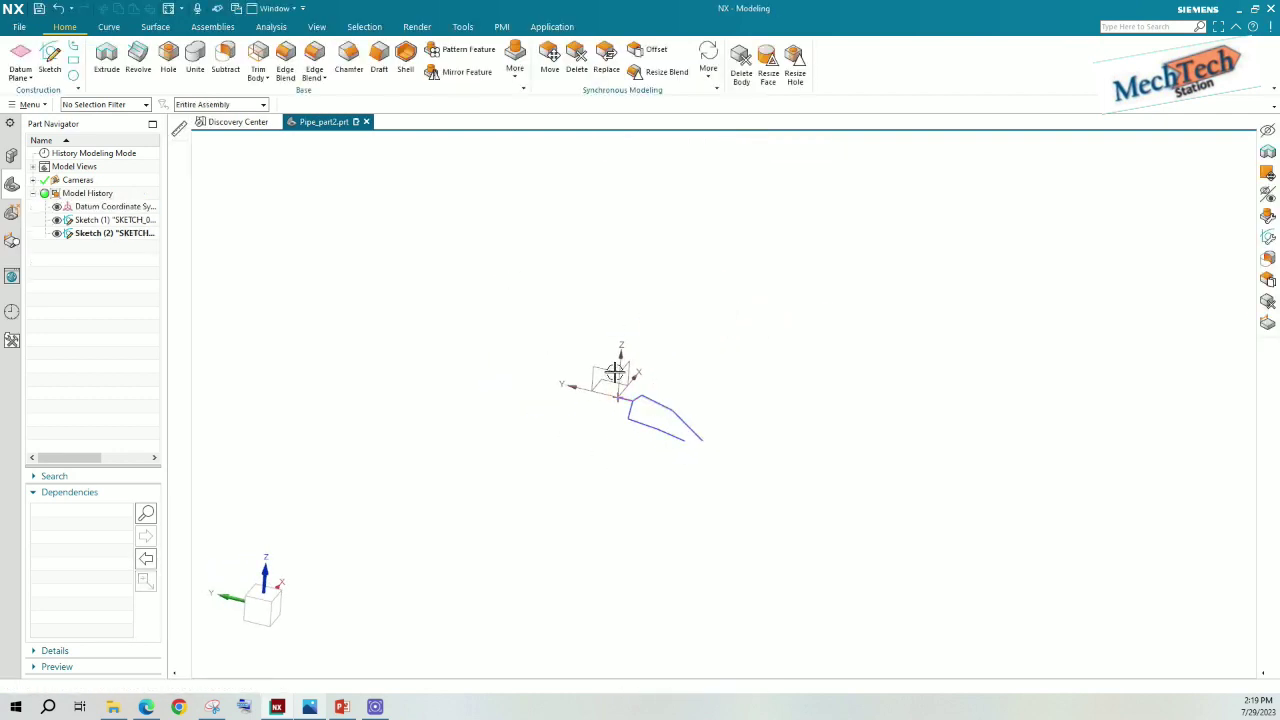
Hide the datum CSYS and orbit to inspect Sketch (1) and Sketch (2) together.
{"action": "left_click", "coordinate": [610, 373]}
{"action": "right_click", "coordinate": [614, 372]}
{"action": "left_click", "coordinate": [666, 358]}
{"action": "mouse_move", "coordinate": [660, 422]}
{"action": "middle_mouse_down"}
{"action": "mouse_move", "coordinate": [671, 423]}
{"action": "mouse_move", "coordinate": [633, 501]}
{"action": "mouse_move", "coordinate": [677, 434]}
{"action": "mouse_move", "coordinate": [654, 443]}
{"action": "mouse_move", "coordinate": [648, 427]}
{"action": "mouse_move", "coordinate": [645, 440]}
{"action": "middle_mouse_up"}
{"action": "left_click", "coordinate": [88, 221]}
{"action": "left_click", "coordinate": [96, 234]}
{"action": "left_click", "coordinate": [371, 266]}
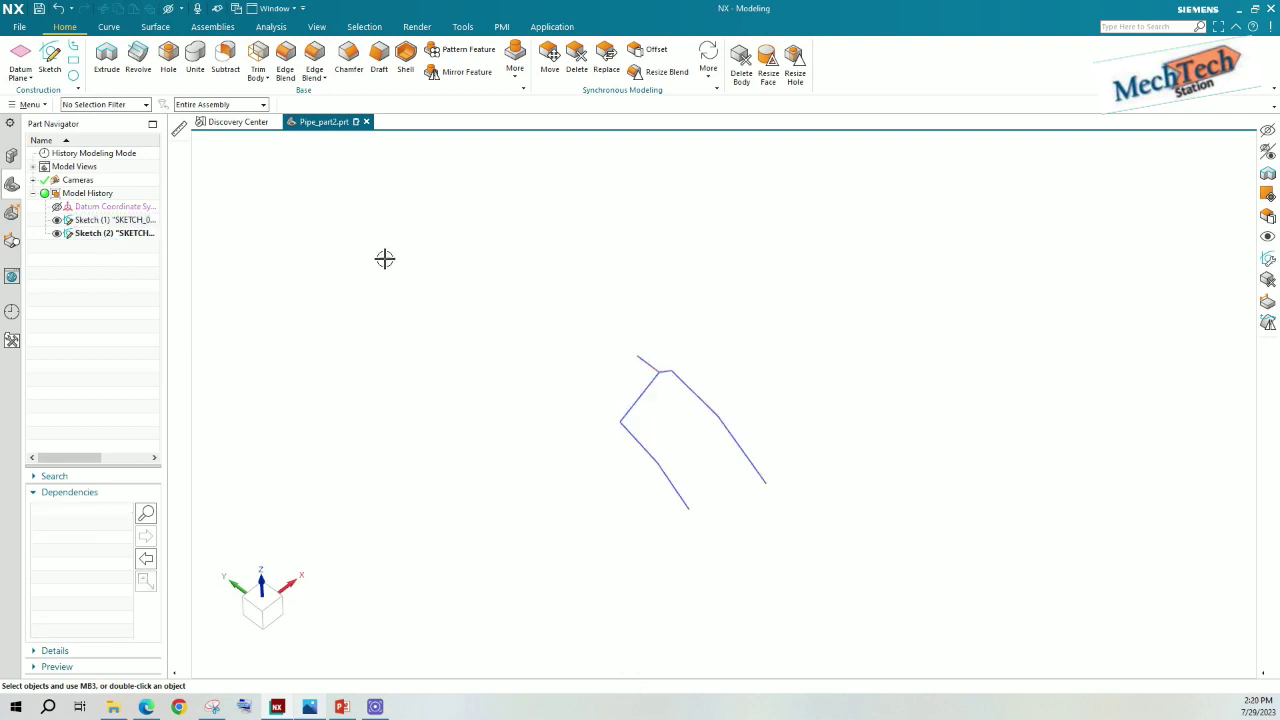
Find and launch the Combined Projection command by searching 'combine'.
{"action": "left_click", "coordinate": [110, 28]}
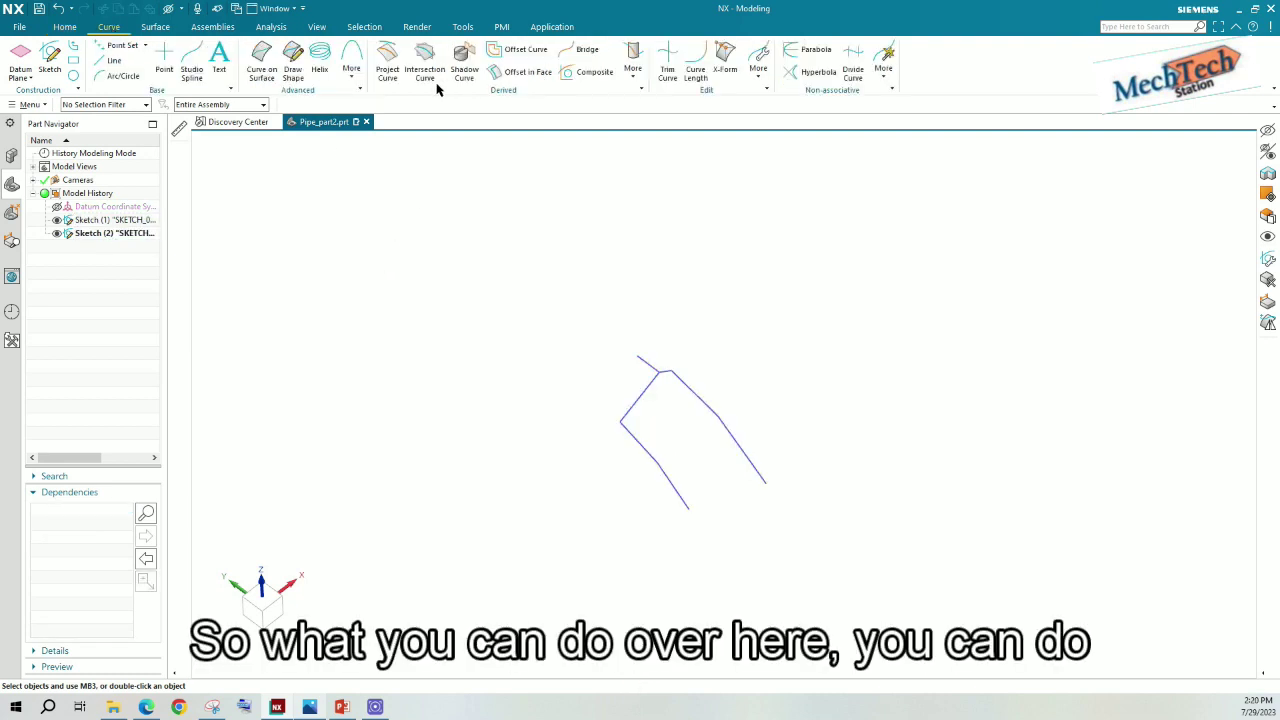
{"action": "left_click", "coordinate": [634, 74]}
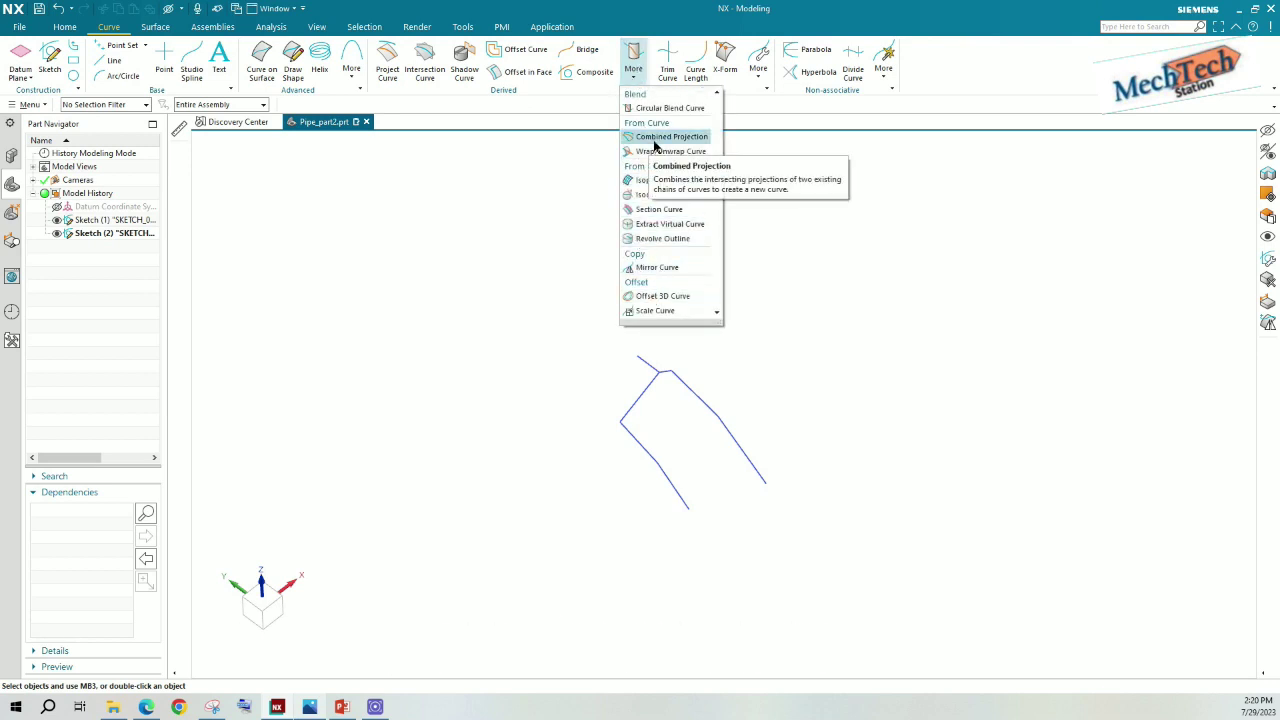
{"action": "left_click", "coordinate": [470, 224]}
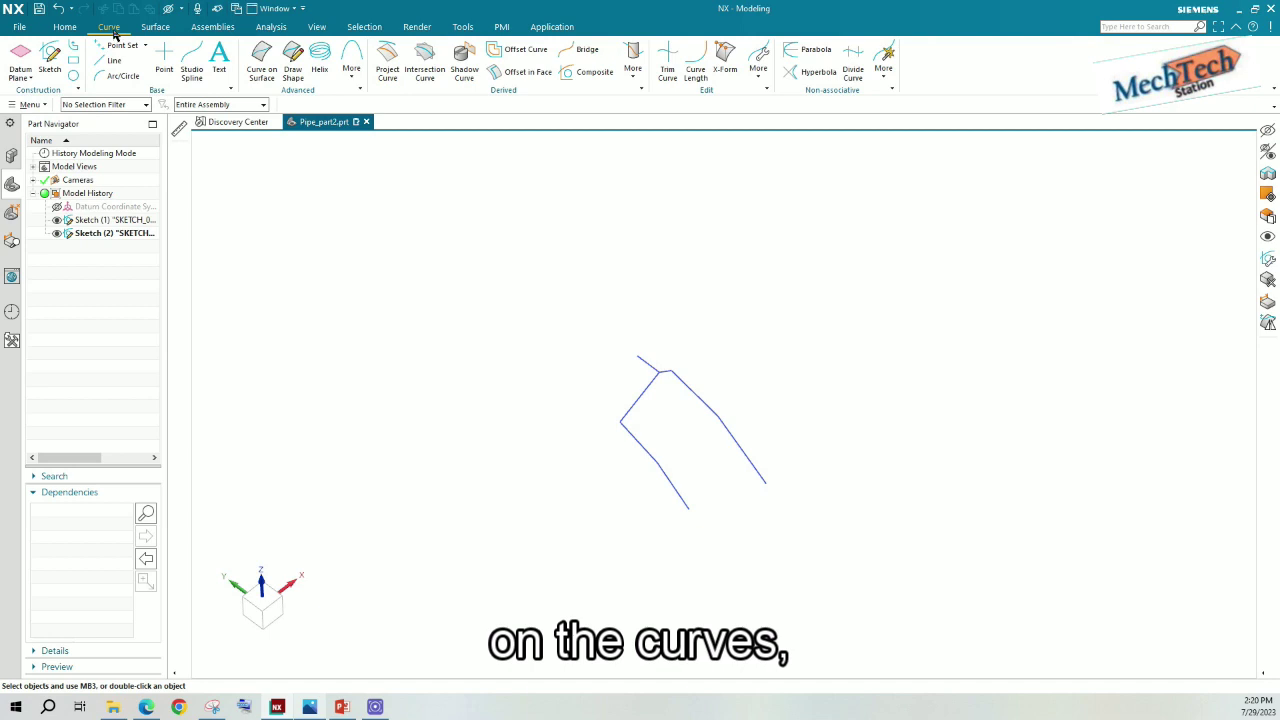
{"action": "left_click", "coordinate": [634, 84]}
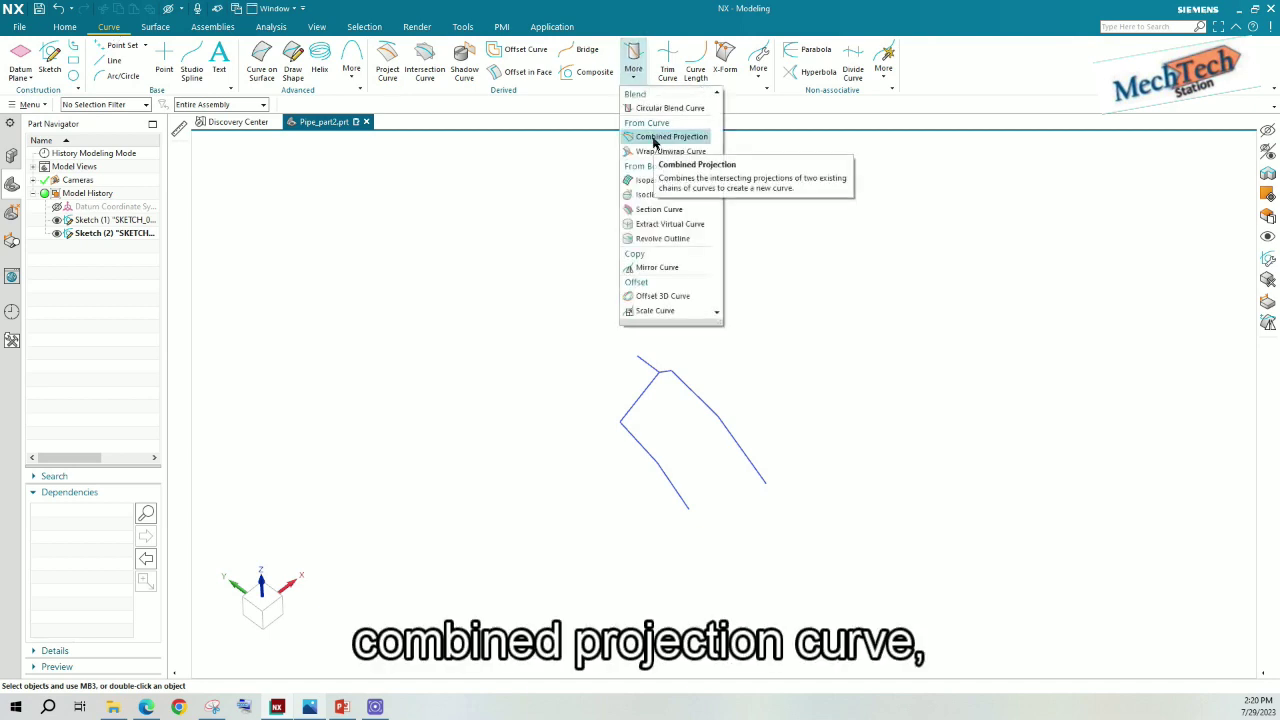
{"action": "left_click", "coordinate": [1126, 28]}
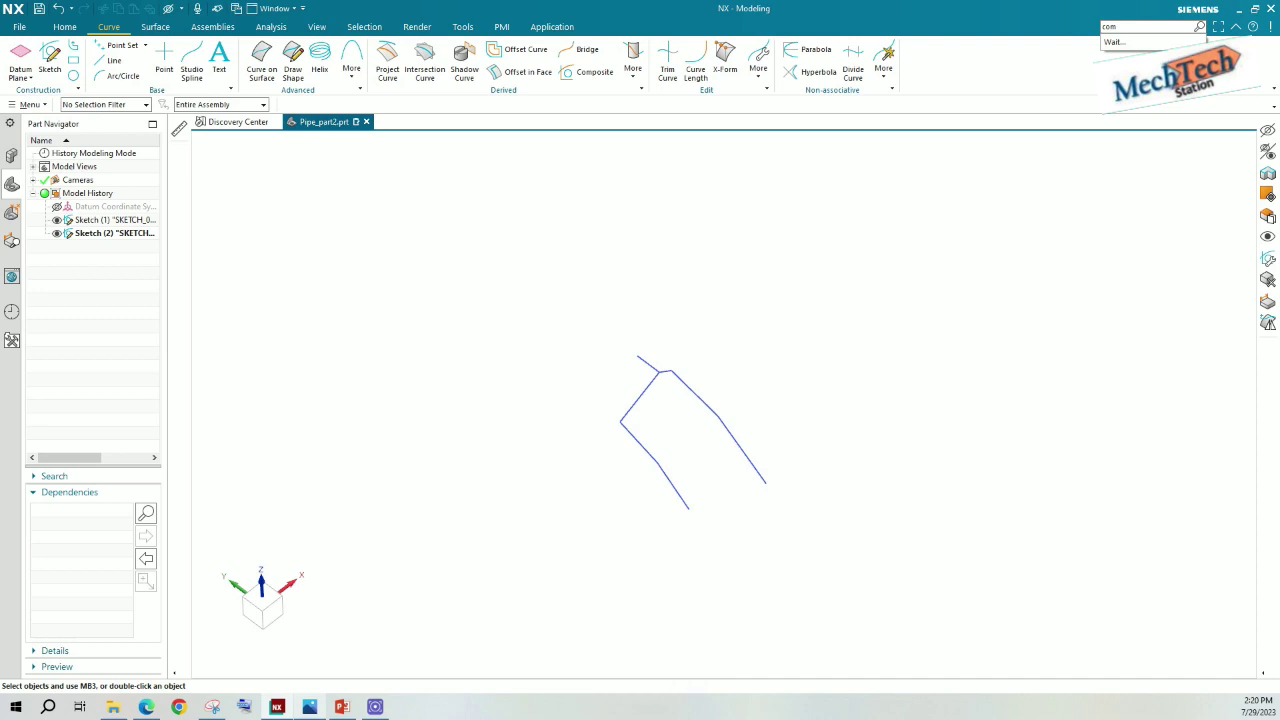
{"action": "type", "text": "combine"}
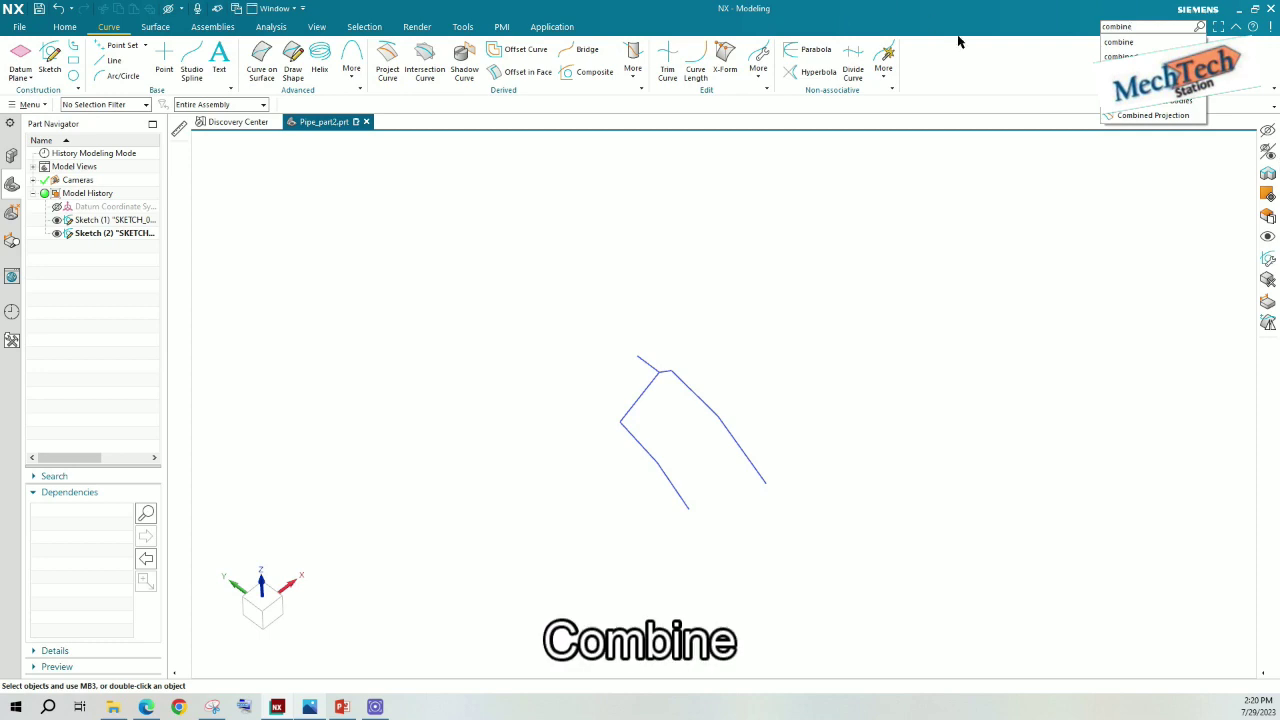
{"action": "left_click", "coordinate": [1123, 118]}
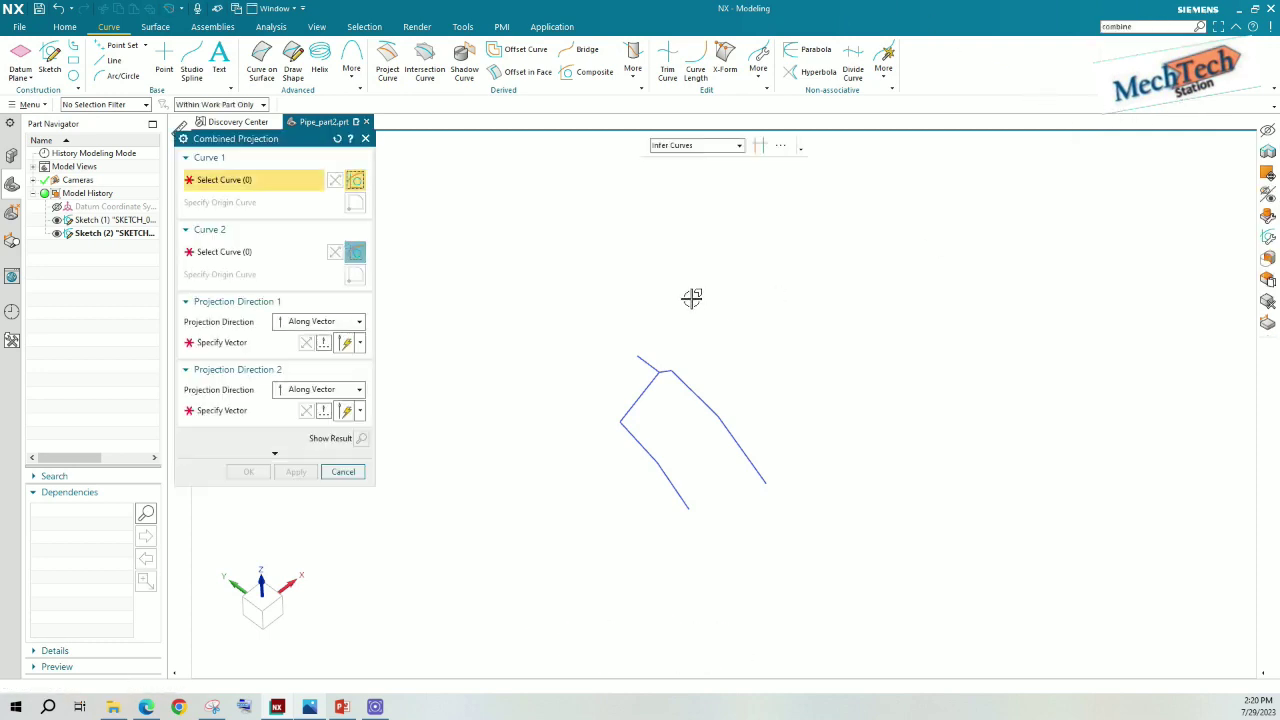
Use the first sketch chain projected along Z and the second chain projected along X.
{"action": "left_click", "coordinate": [650, 390]}
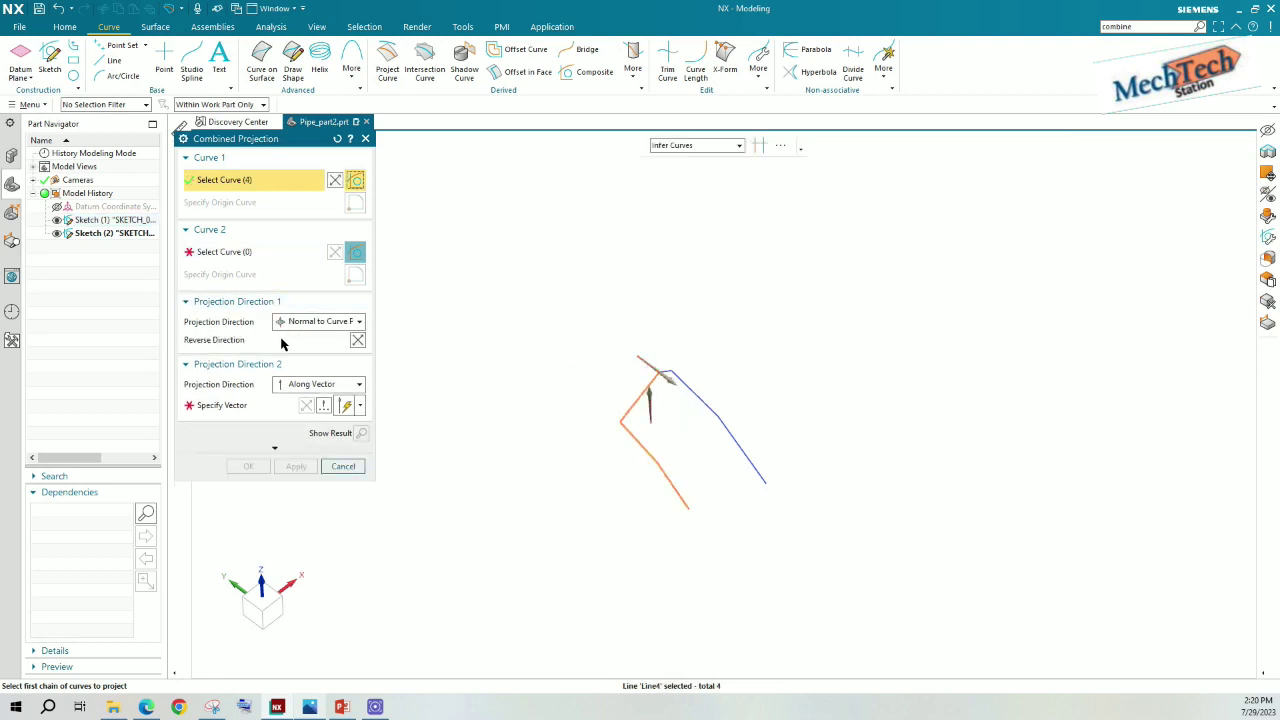
{"action": "left_click", "coordinate": [362, 323]}
{"action": "left_click", "coordinate": [310, 350]}
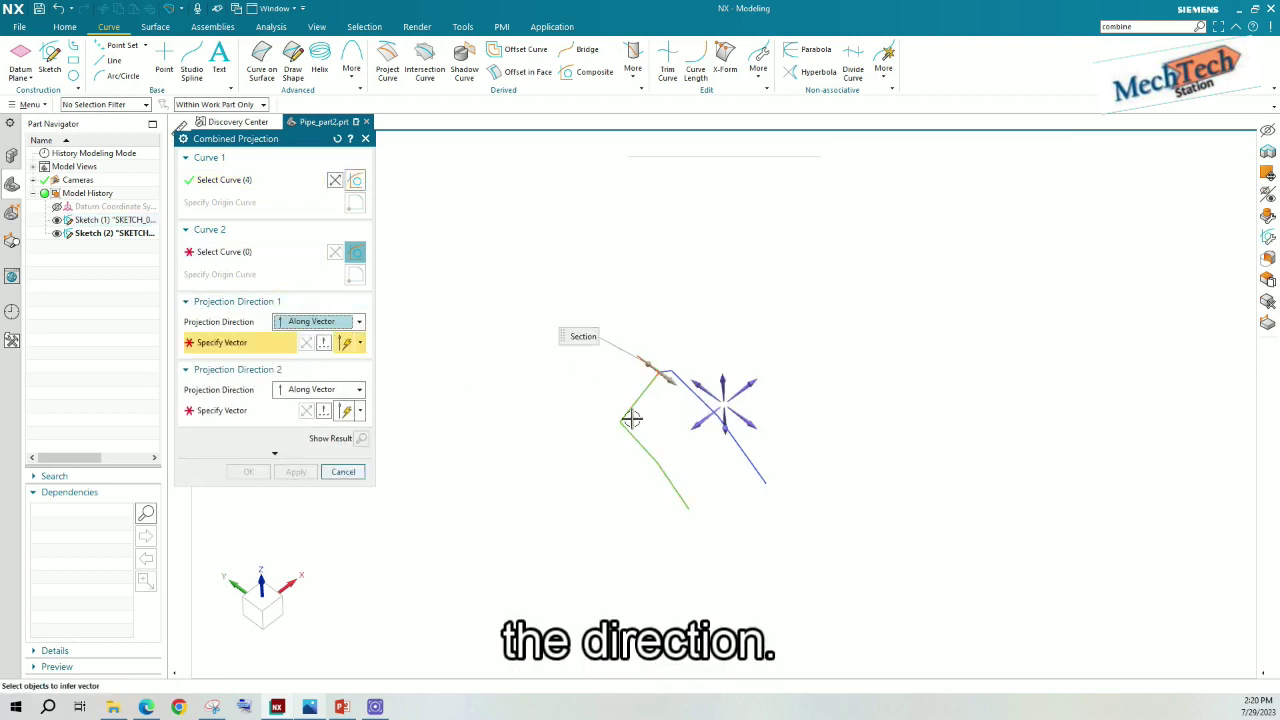
{"action": "left_click", "coordinate": [722, 376]}
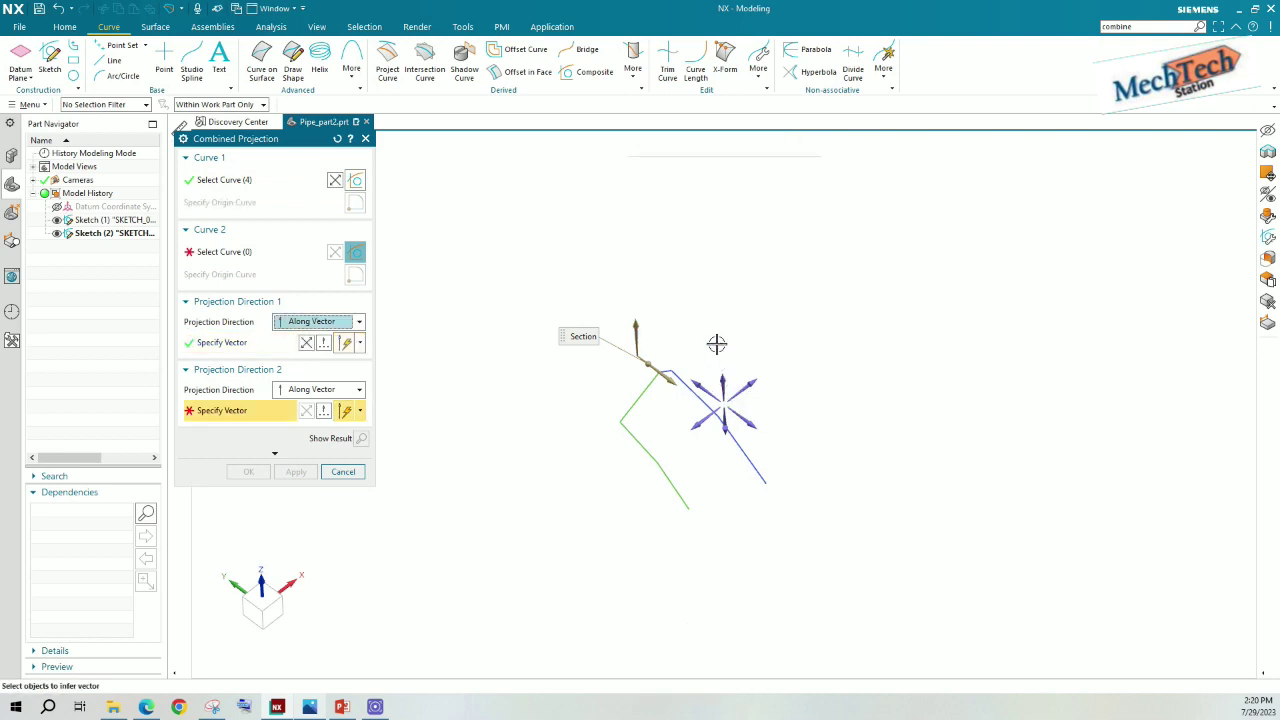
{"action": "left_click", "coordinate": [243, 252]}
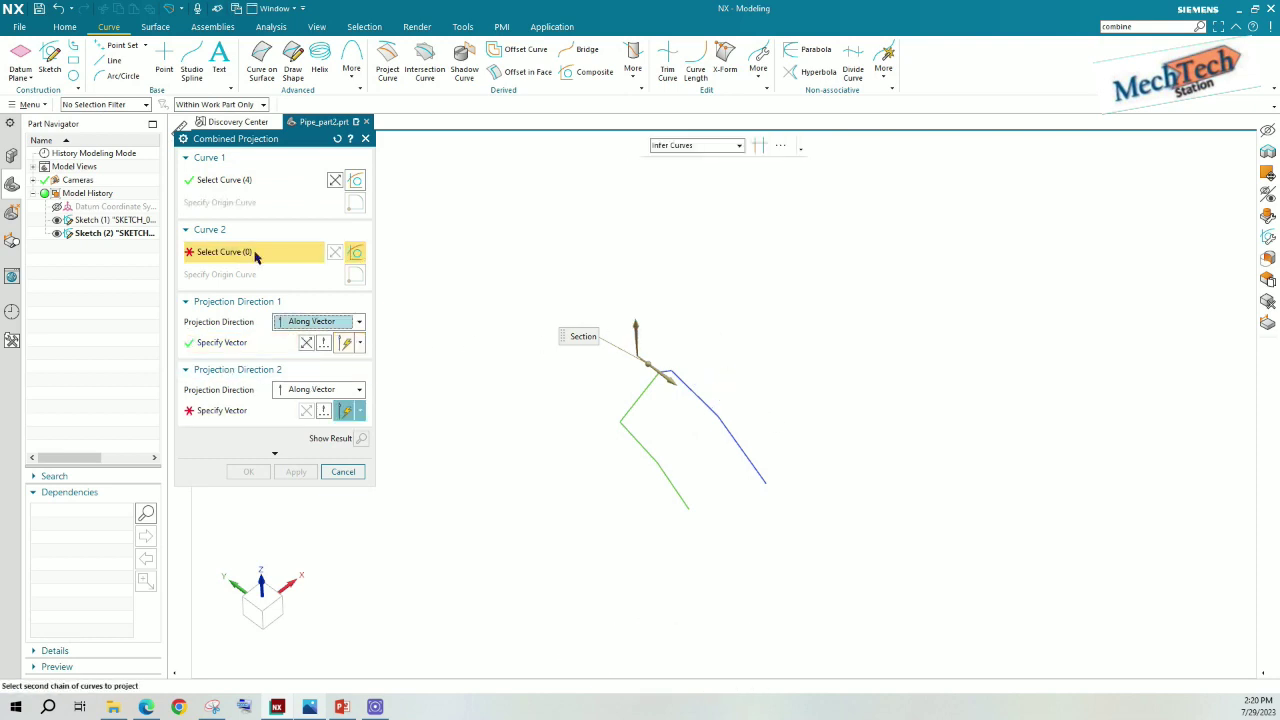
{"action": "left_click", "coordinate": [716, 408]}
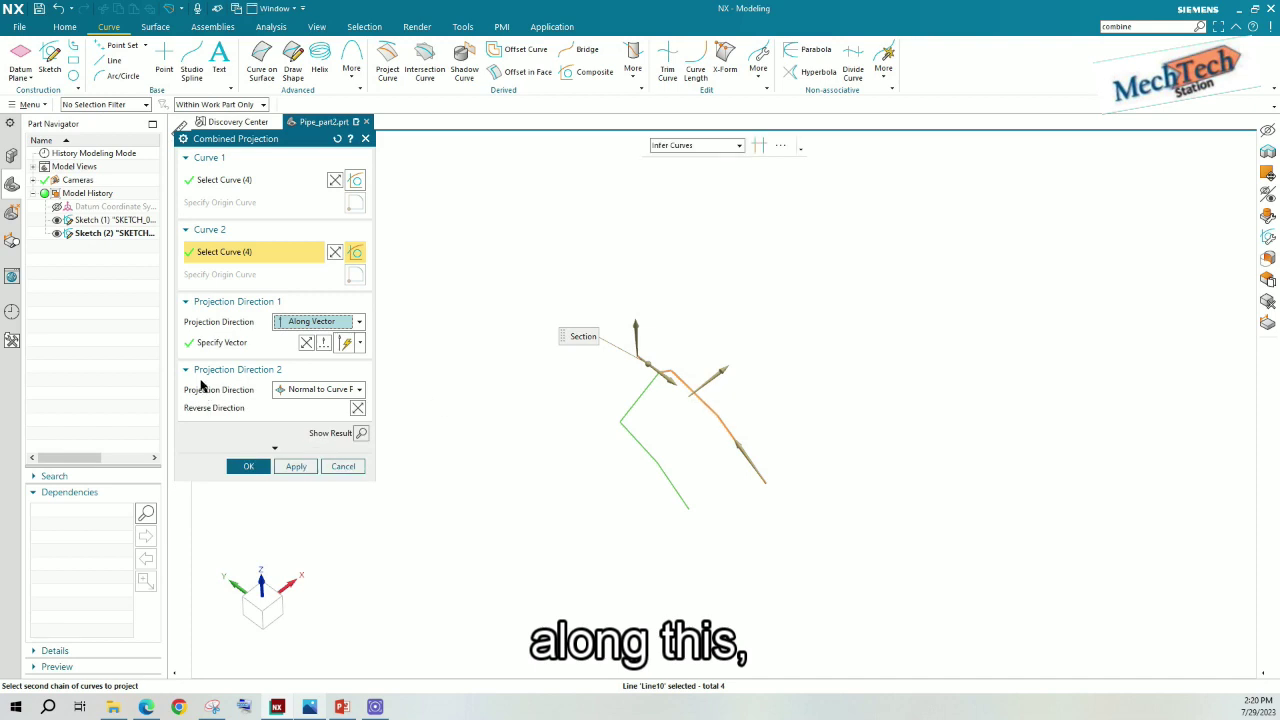
{"action": "left_click", "coordinate": [340, 389]}
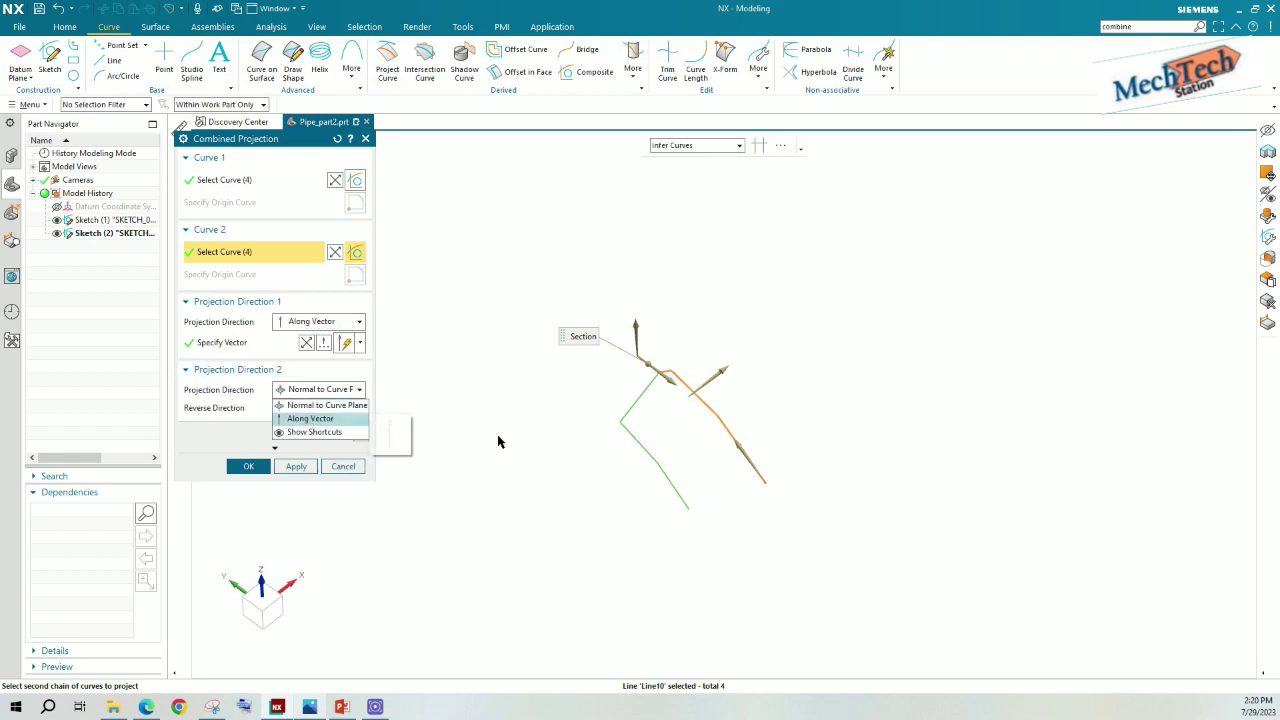
{"action": "key", "text": "Return"}
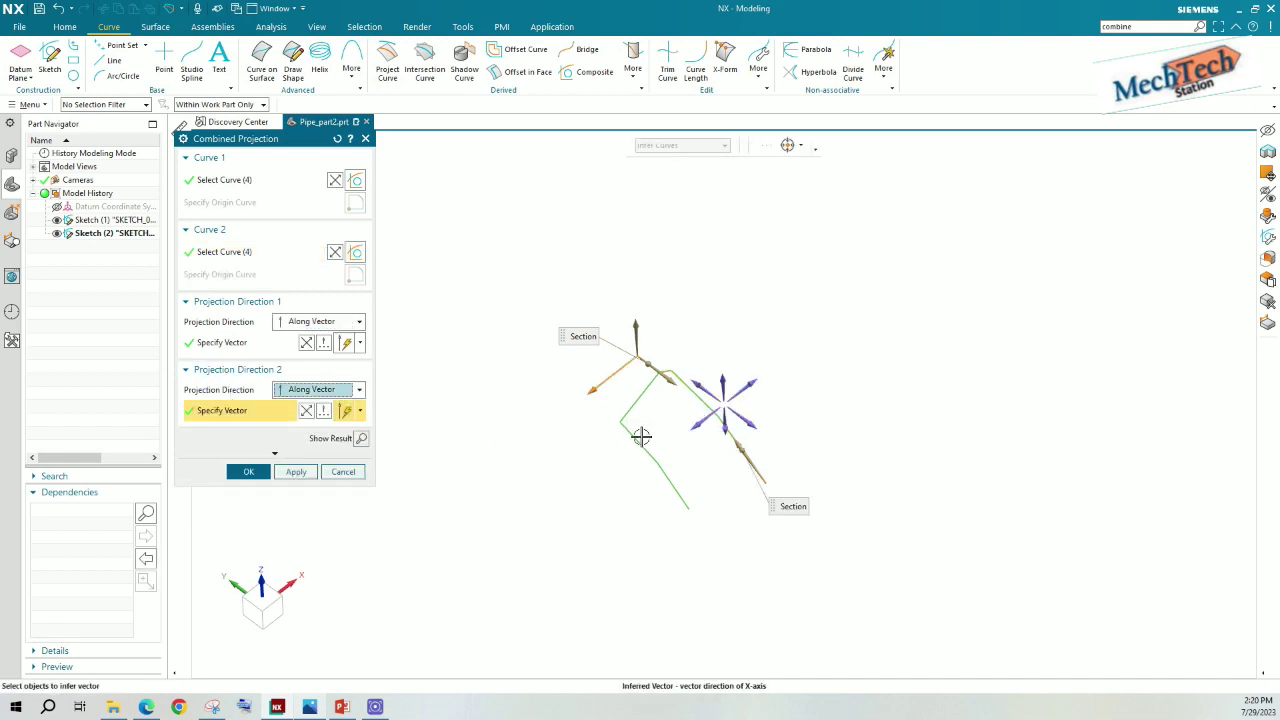
Confirm the Combined Projection and select the resulting 3D pipe centreline curve.
{"action": "middle_click_drag", "start_coordinate": [603, 471], "coordinate": [622, 432]}
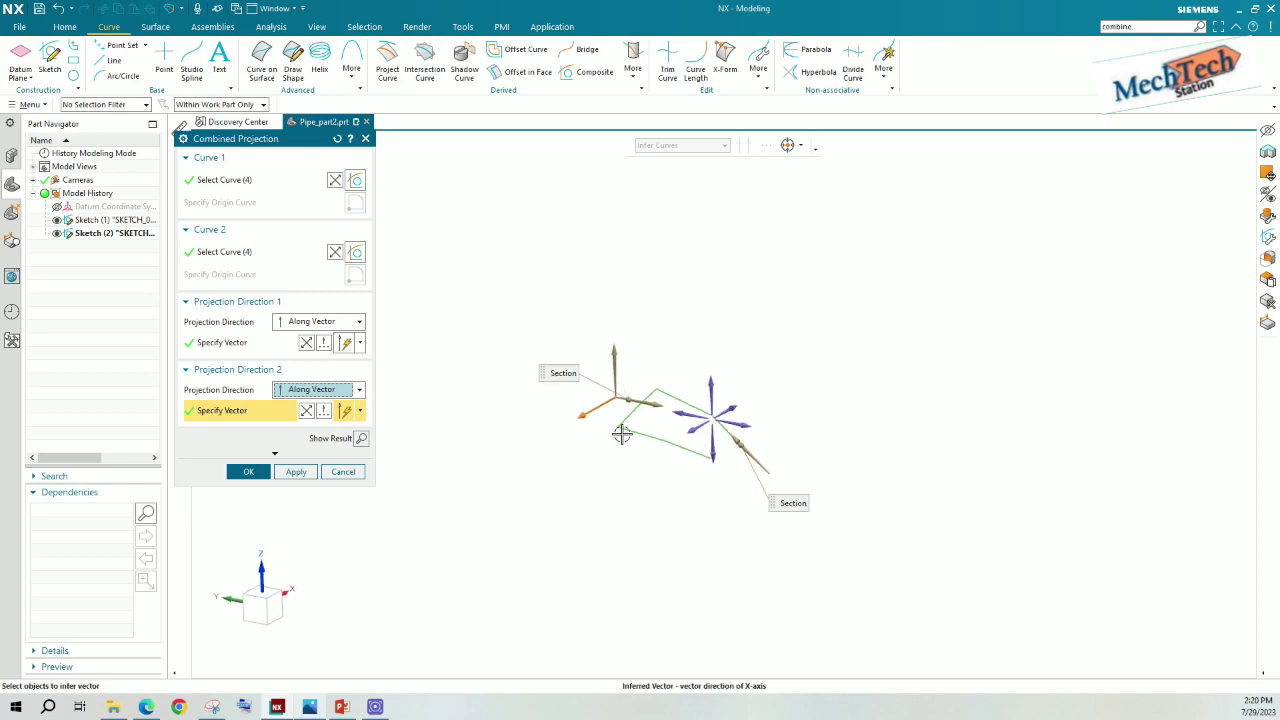
{"action": "scroll", "coordinate": [646, 437], "scroll_direction": "up", "scroll_amount": 2}
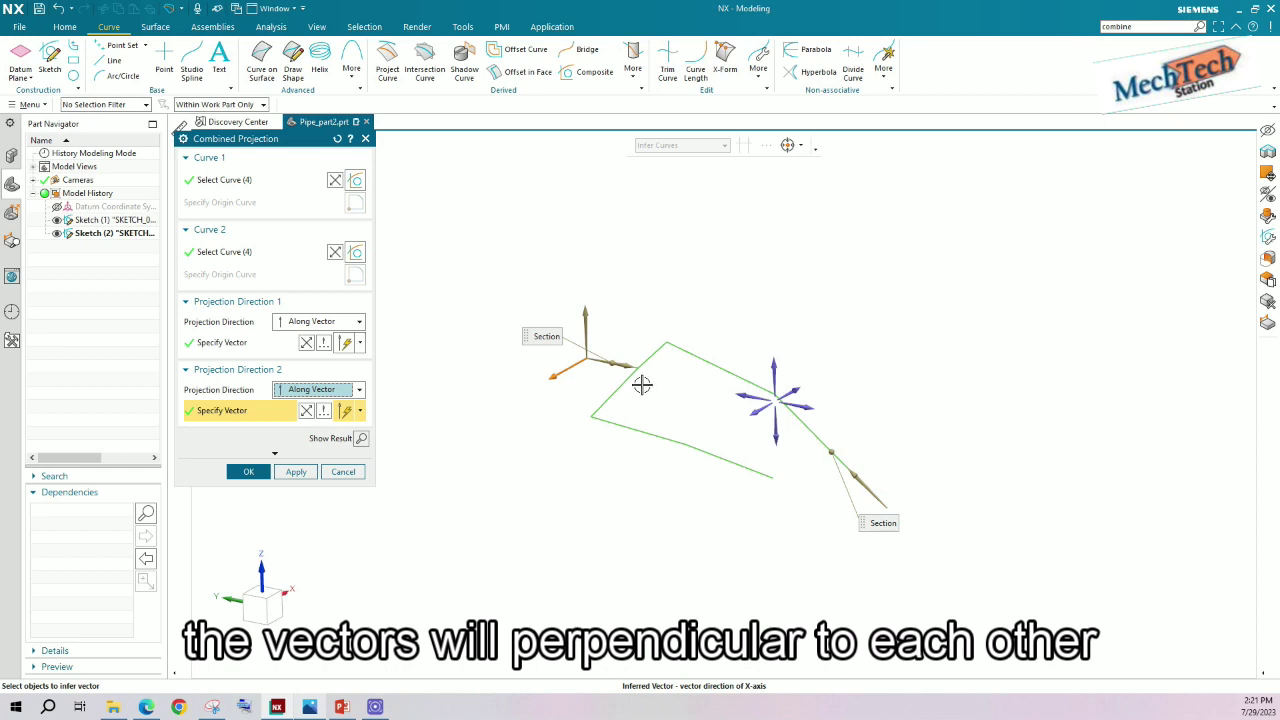
{"action": "left_click", "coordinate": [245, 472]}
{"action": "middle_click_drag", "start_coordinate": [674, 461], "coordinate": [703, 457]}
{"action": "left_click", "coordinate": [671, 371]}
{"action": "right_click", "coordinate": [670, 372]}
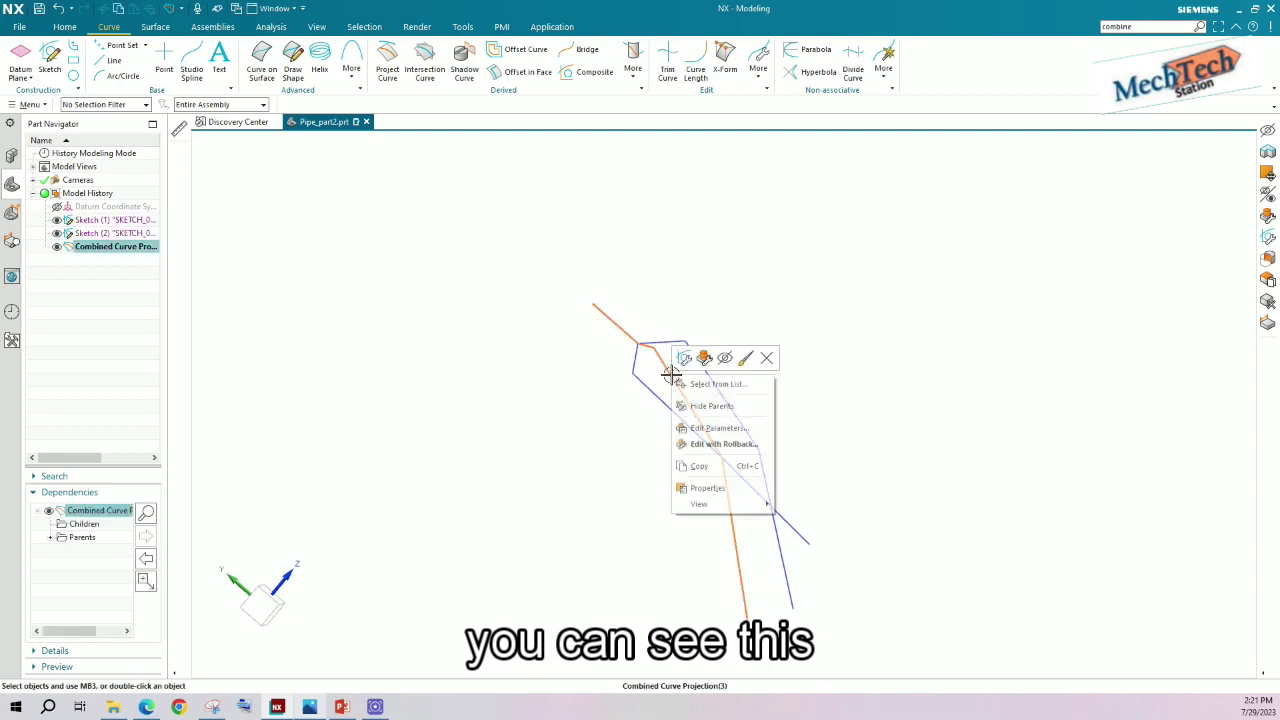
Give the combined projection curve a light brown display colour and fit the view around it.
{"action": "left_click", "coordinate": [742, 360]}
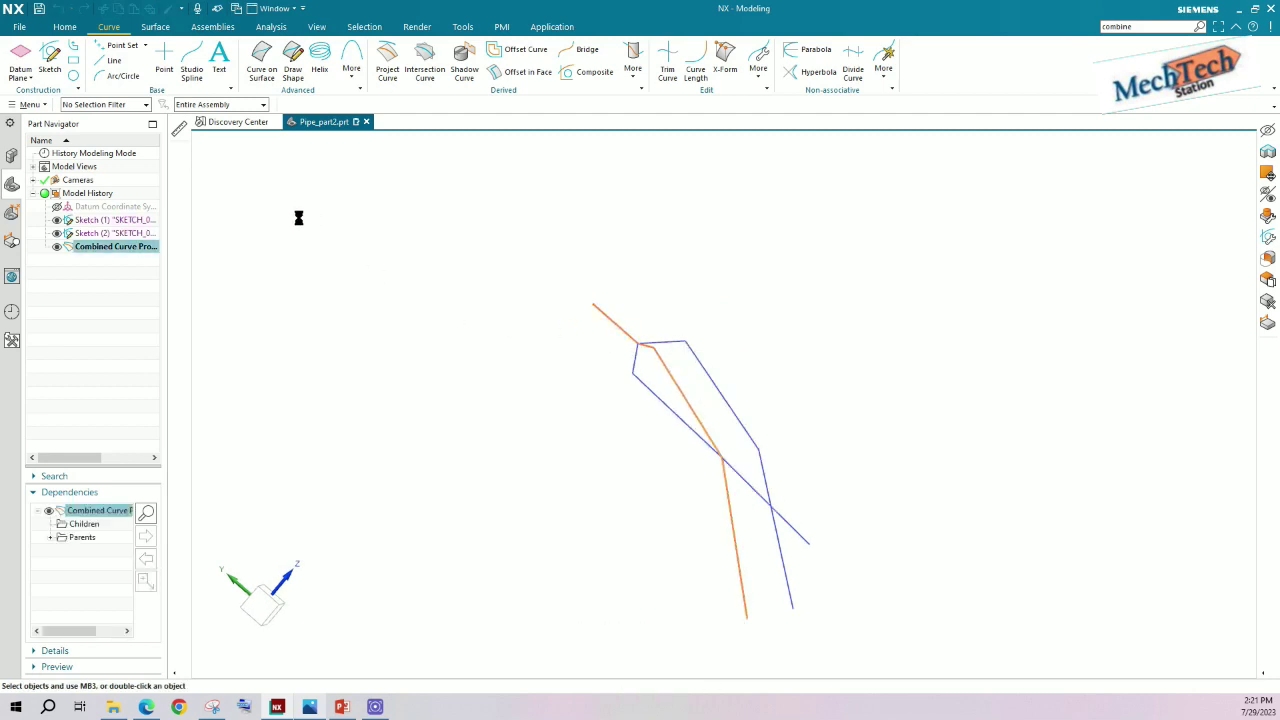
{"action": "left_click", "coordinate": [336, 218]}
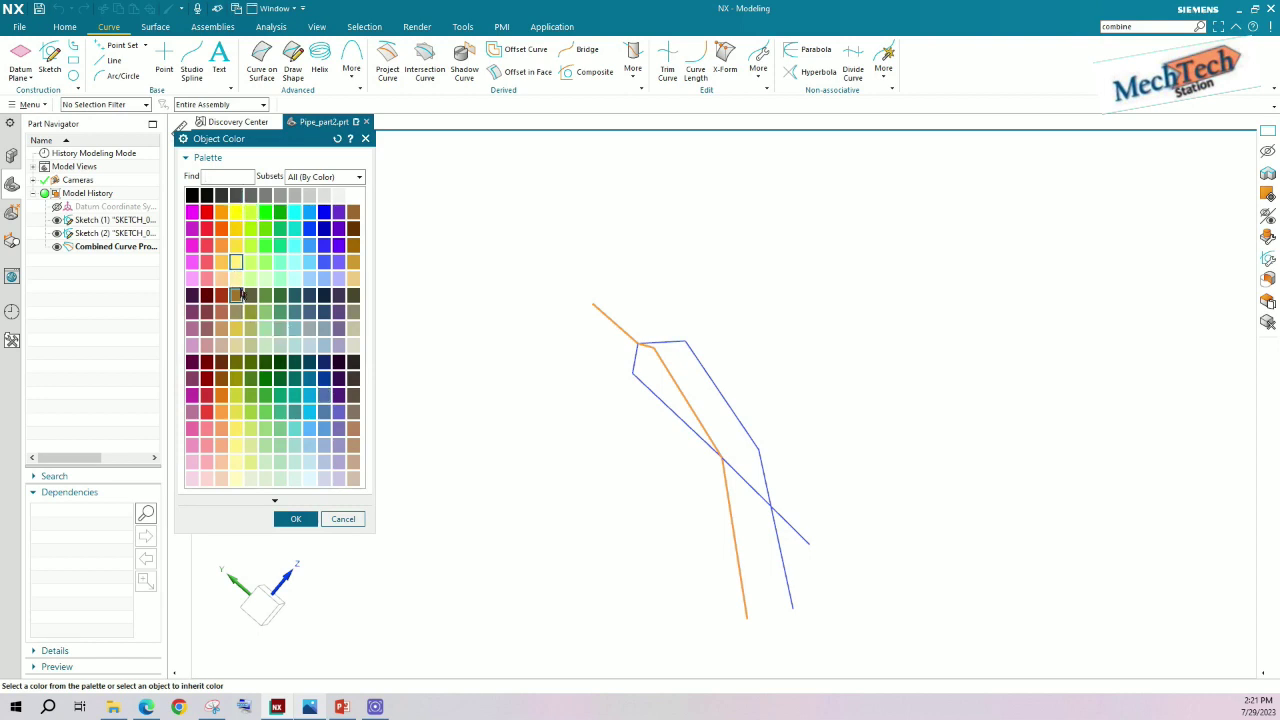
{"action": "left_click", "coordinate": [296, 519]}
{"action": "left_click", "coordinate": [252, 531]}
{"action": "middle_click_drag", "start_coordinate": [617, 486], "coordinate": [570, 474]}
{"action": "middle_click_drag", "start_coordinate": [680, 449], "coordinate": [624, 245]}
{"action": "right_click", "coordinate": [630, 250]}
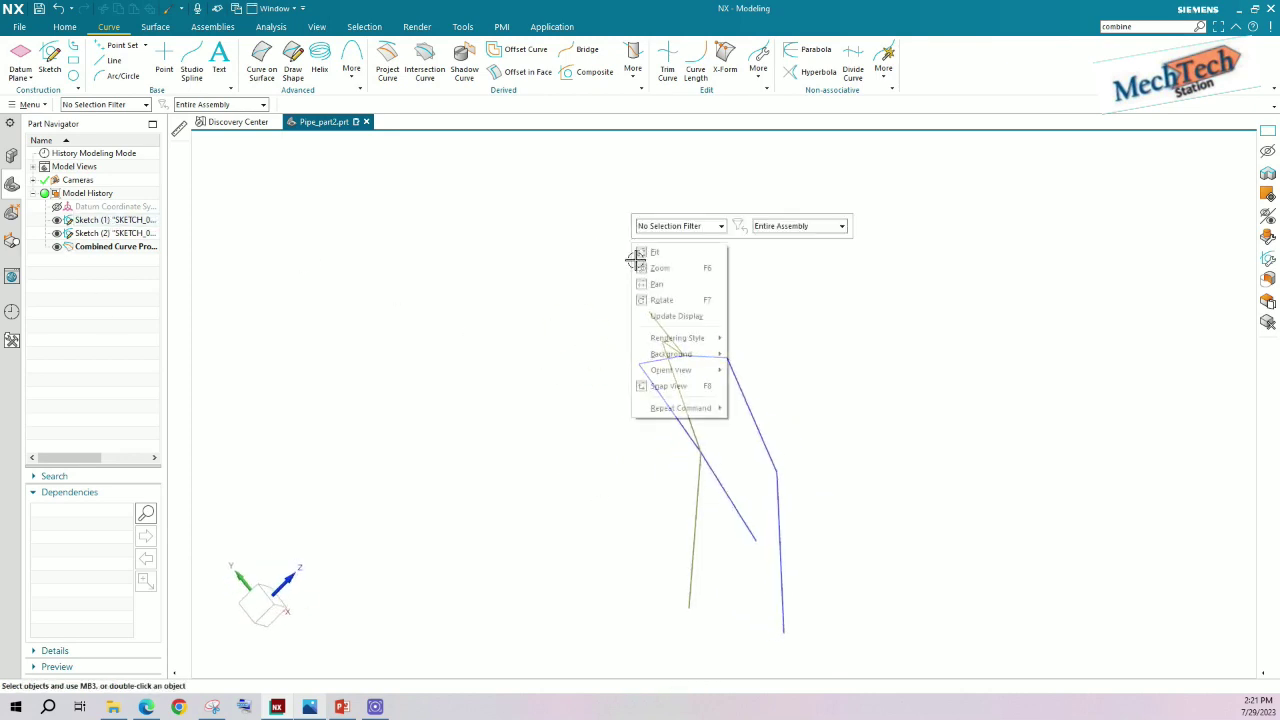
{"action": "left_click", "coordinate": [654, 265]}
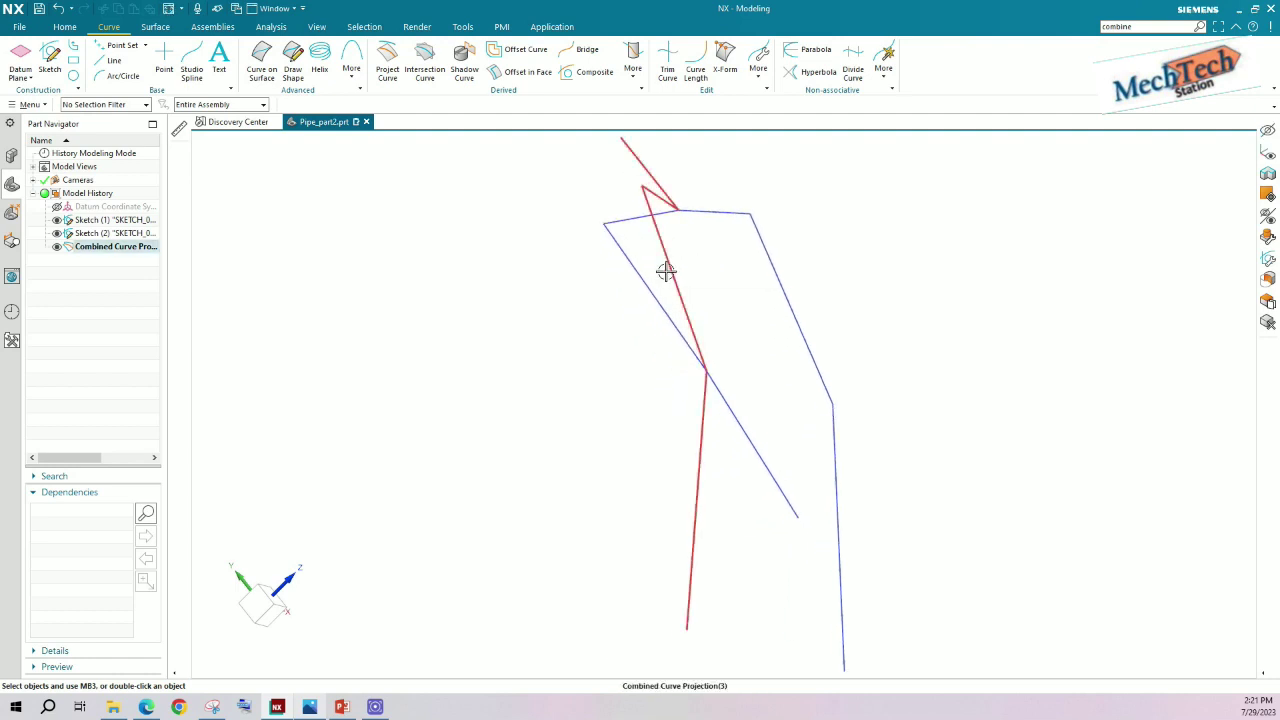
{"action": "key", "text": "F8"}
{"action": "scroll", "coordinate": [655, 282], "scroll_direction": "up", "scroll_amount": 1}
{"action": "scroll", "coordinate": [683, 340], "scroll_direction": "down", "scroll_amount": 1}
{"action": "scroll", "coordinate": [683, 340], "scroll_direction": "up", "scroll_amount": 2}
{"action": "scroll", "coordinate": [683, 341], "scroll_direction": "down", "scroll_amount": 4}
{"action": "scroll", "coordinate": [683, 344], "scroll_direction": "down", "scroll_amount": 2}
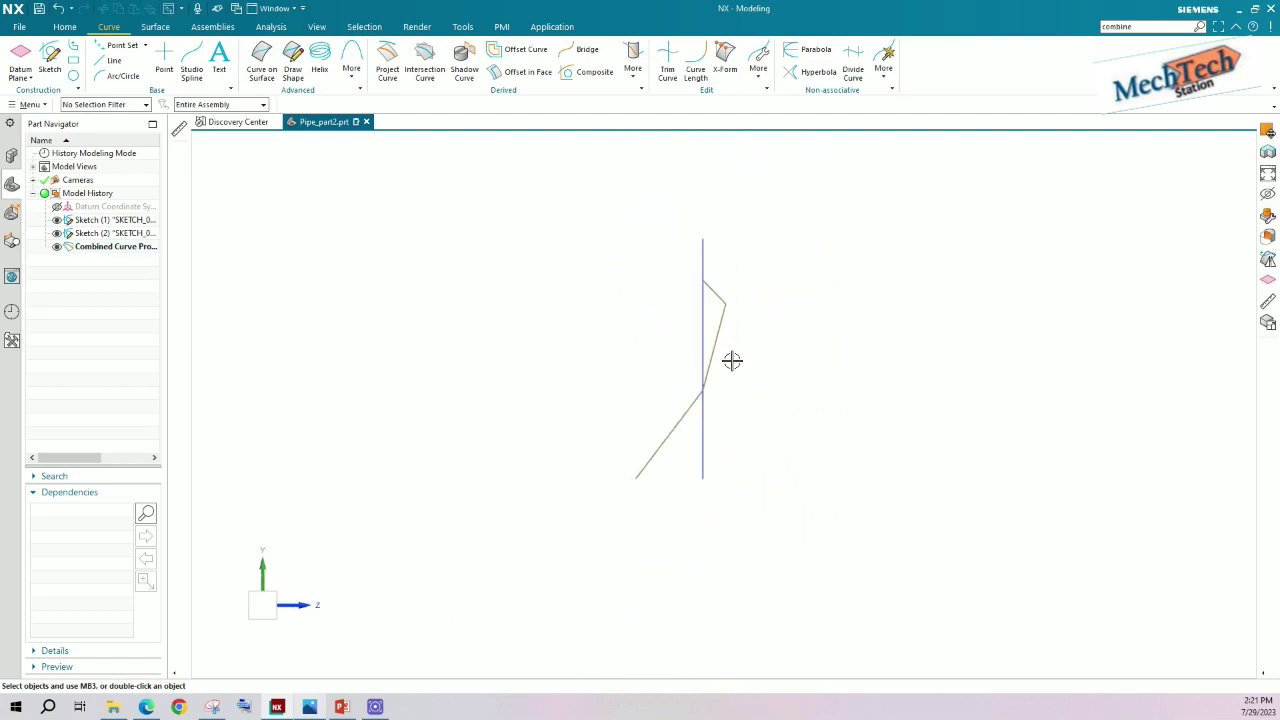
{"action": "mouse_move", "coordinate": [751, 360]}
{"action": "middle_mouse_down"}
{"action": "mouse_move", "coordinate": [651, 363]}
{"action": "mouse_move", "coordinate": [746, 375]}
{"action": "mouse_move", "coordinate": [754, 397]}
{"action": "mouse_move", "coordinate": [737, 391]}
{"action": "mouse_move", "coordinate": [734, 357]}
{"action": "mouse_move", "coordinate": [807, 362]}
{"action": "mouse_move", "coordinate": [734, 374]}
{"action": "mouse_move", "coordinate": [705, 345]}
{"action": "middle_mouse_up"}
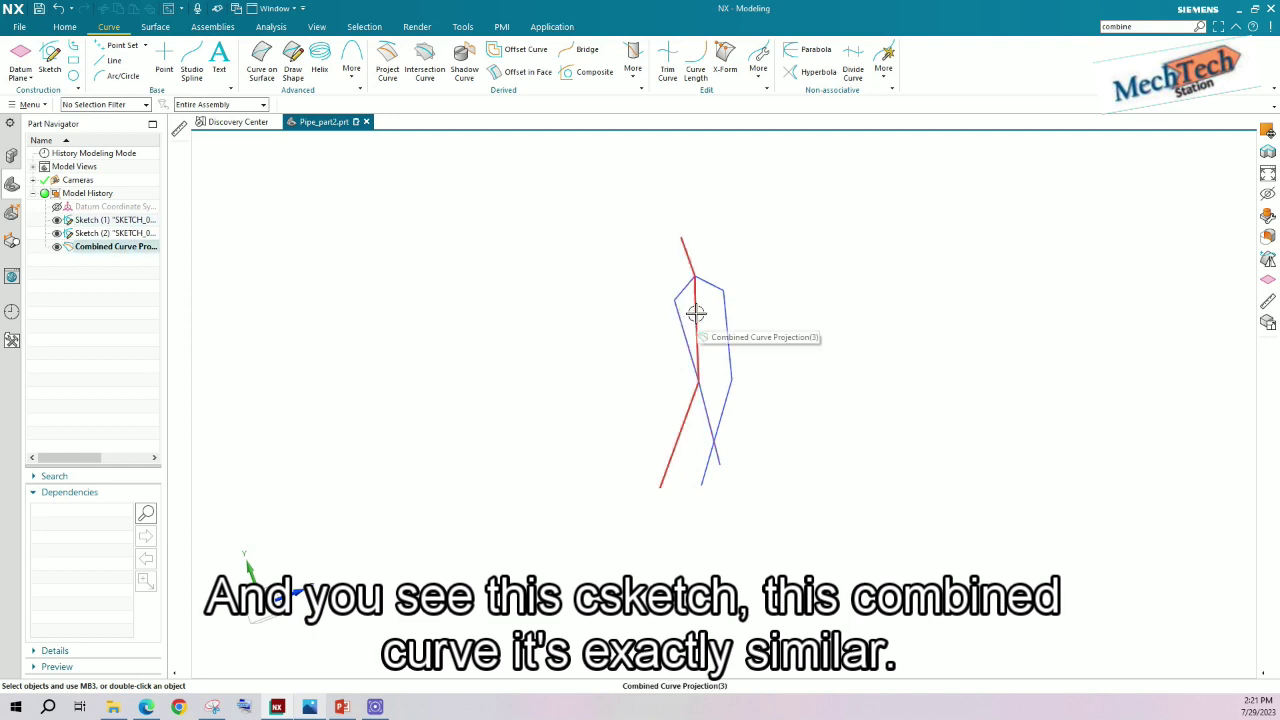
{"action": "mouse_move", "coordinate": [843, 366]}
{"action": "middle_mouse_down"}
{"action": "mouse_move", "coordinate": [774, 374]}
{"action": "mouse_move", "coordinate": [759, 388]}
{"action": "mouse_move", "coordinate": [769, 397]}
{"action": "mouse_move", "coordinate": [666, 403]}
{"action": "mouse_move", "coordinate": [754, 379]}
{"action": "middle_mouse_up"}
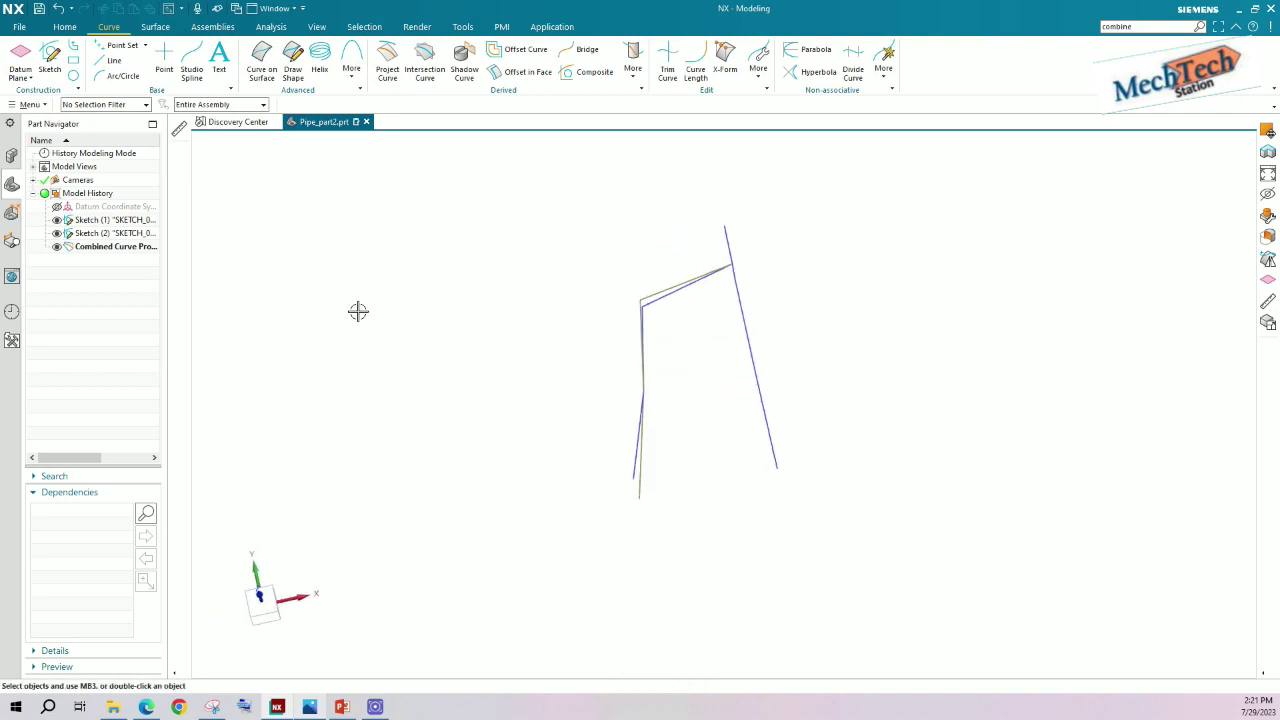
{"action": "left_click", "coordinate": [57, 232]}
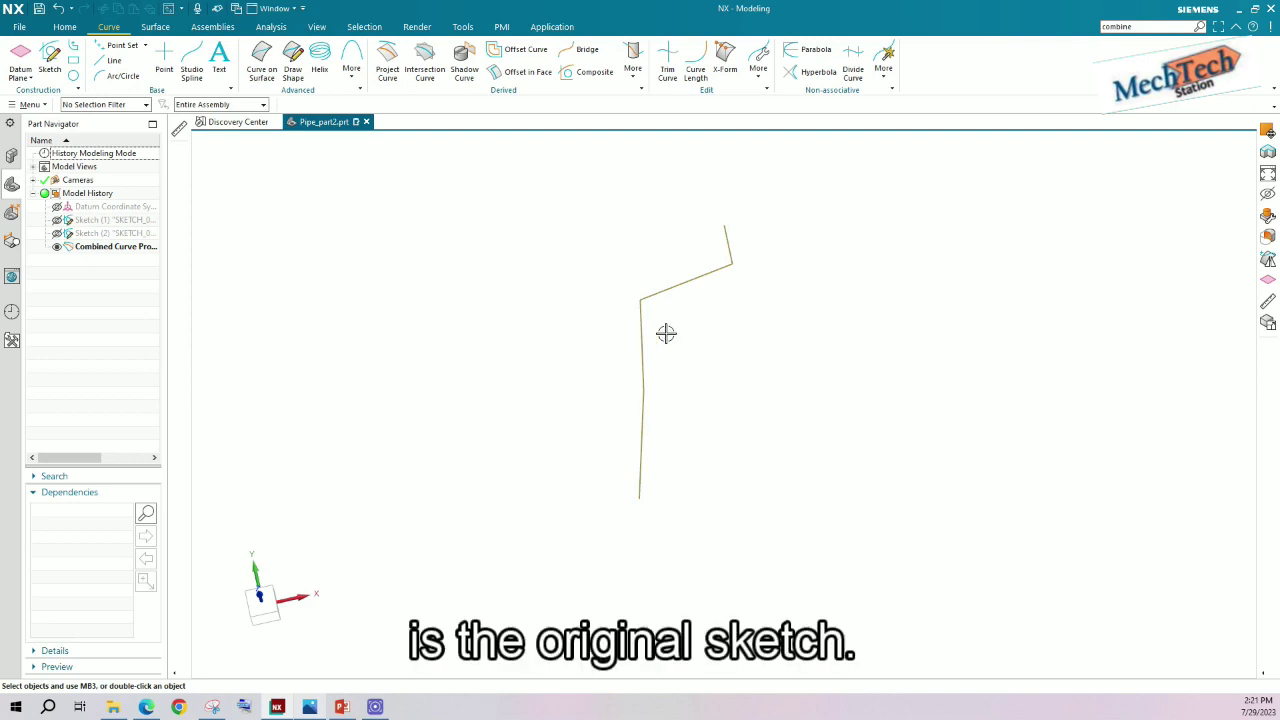
{"action": "middle_click_drag", "start_coordinate": [658, 332], "coordinate": [731, 329]}
{"action": "left_click", "coordinate": [633, 62]}
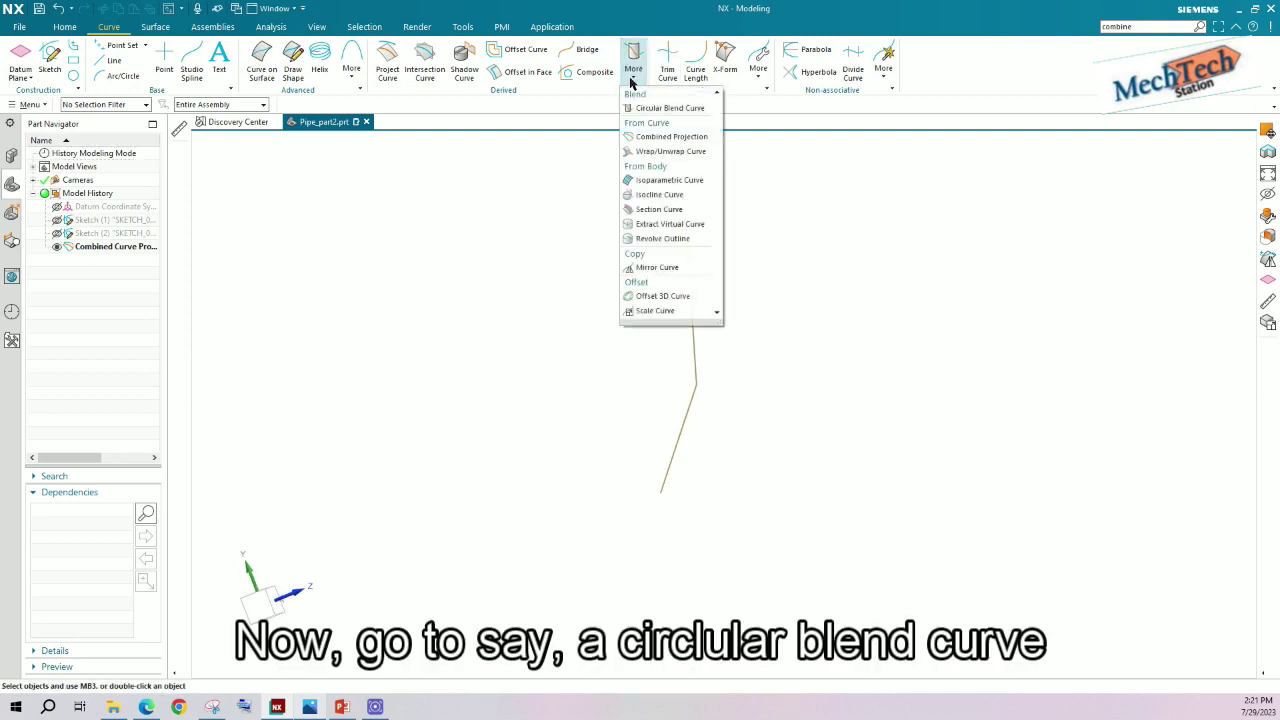
{"action": "left_click", "coordinate": [649, 110]}
{"action": "middle_click_drag", "start_coordinate": [731, 286], "coordinate": [754, 289]}
{"action": "left_click", "coordinate": [662, 281]}
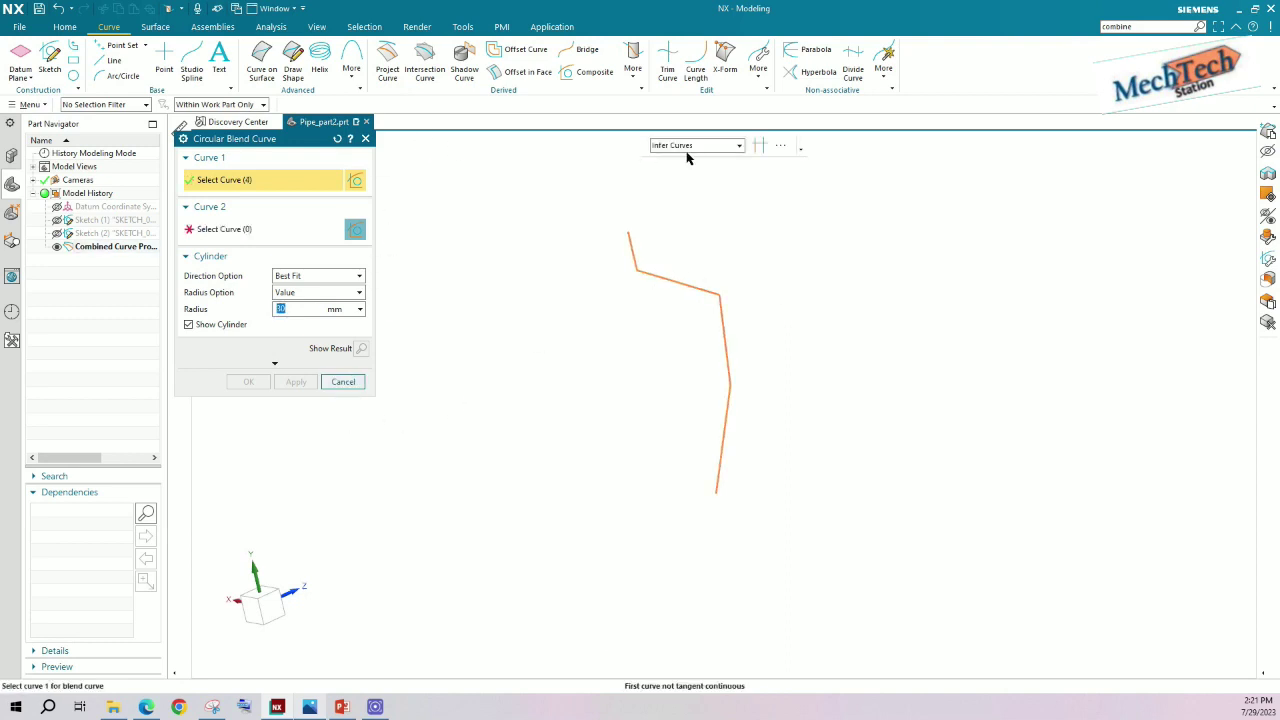
{"action": "left_click", "coordinate": [343, 382]}
{"action": "left_click", "coordinate": [633, 62]}
{"action": "left_click", "coordinate": [660, 108]}
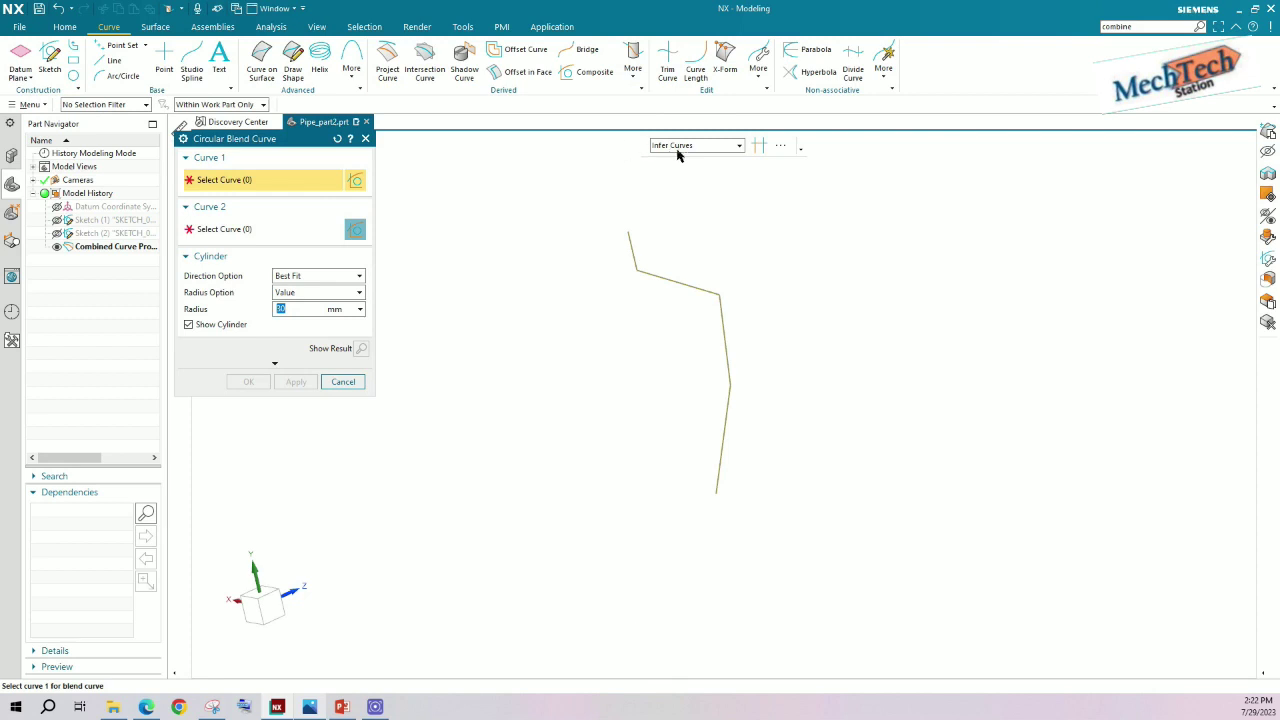
{"action": "left_click", "coordinate": [677, 150]}
{"action": "left_click", "coordinate": [664, 169]}
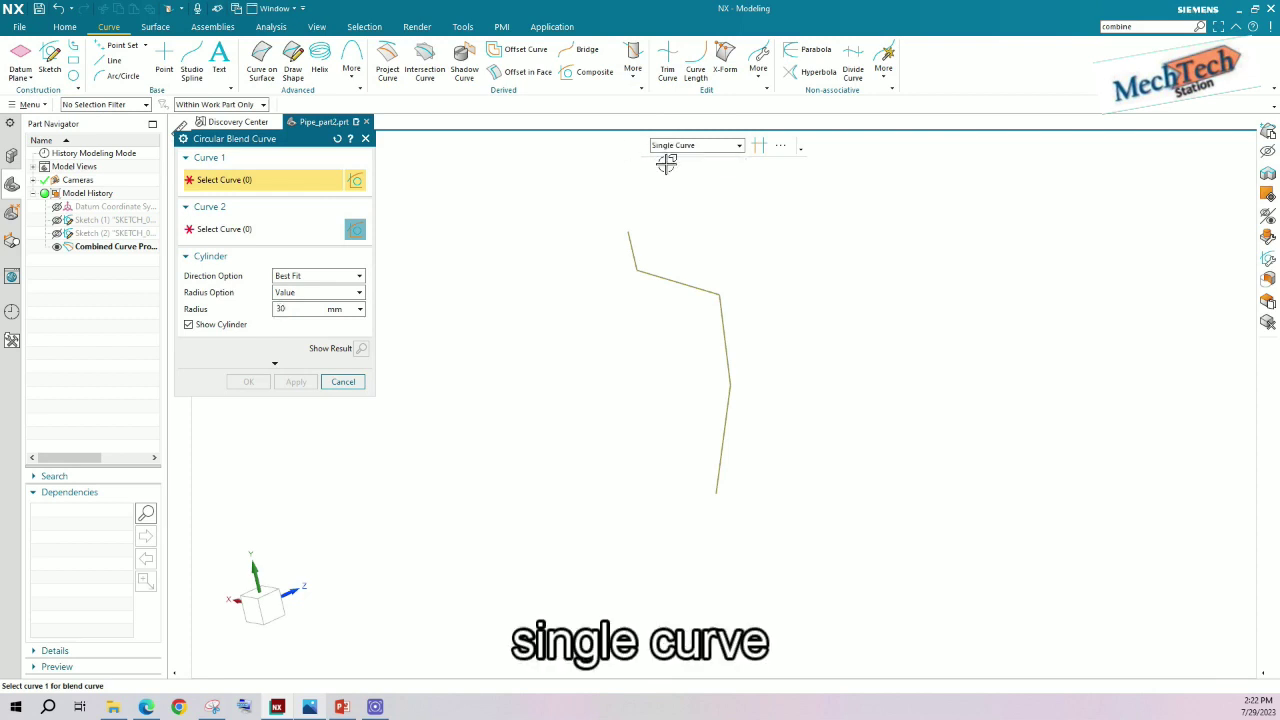
{"action": "left_click", "coordinate": [631, 251]}
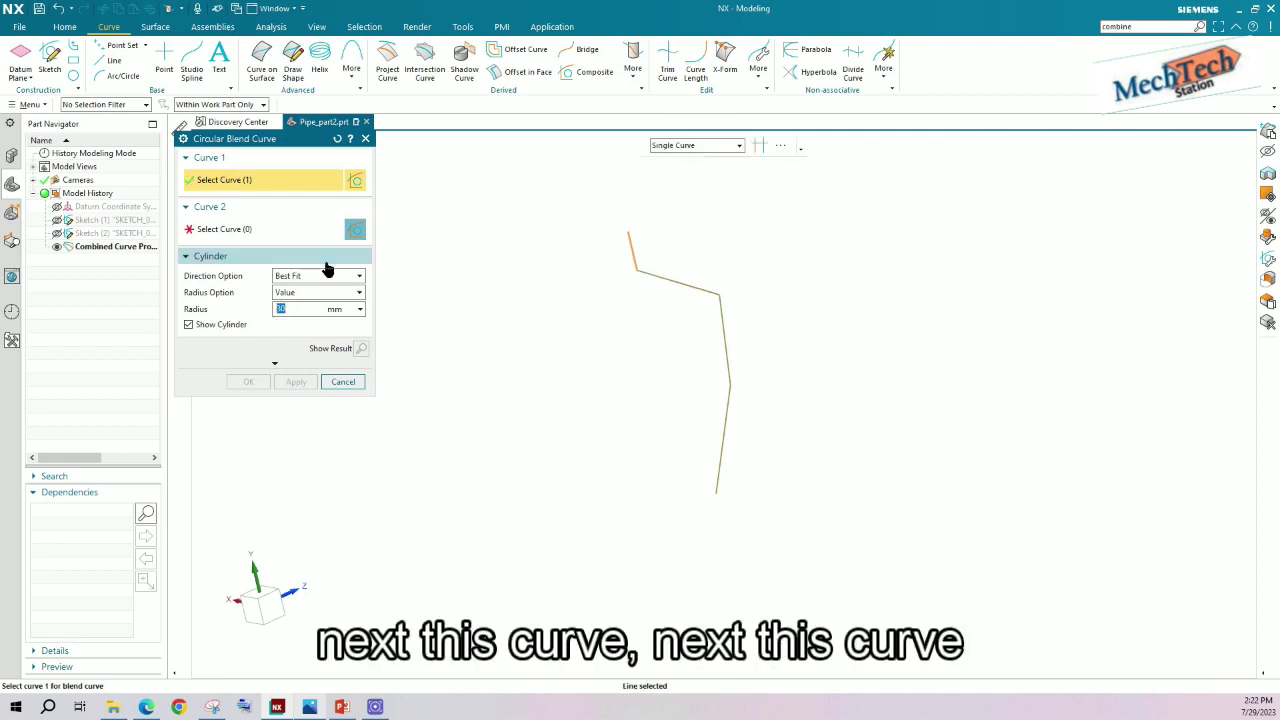
{"action": "left_click", "coordinate": [650, 284]}
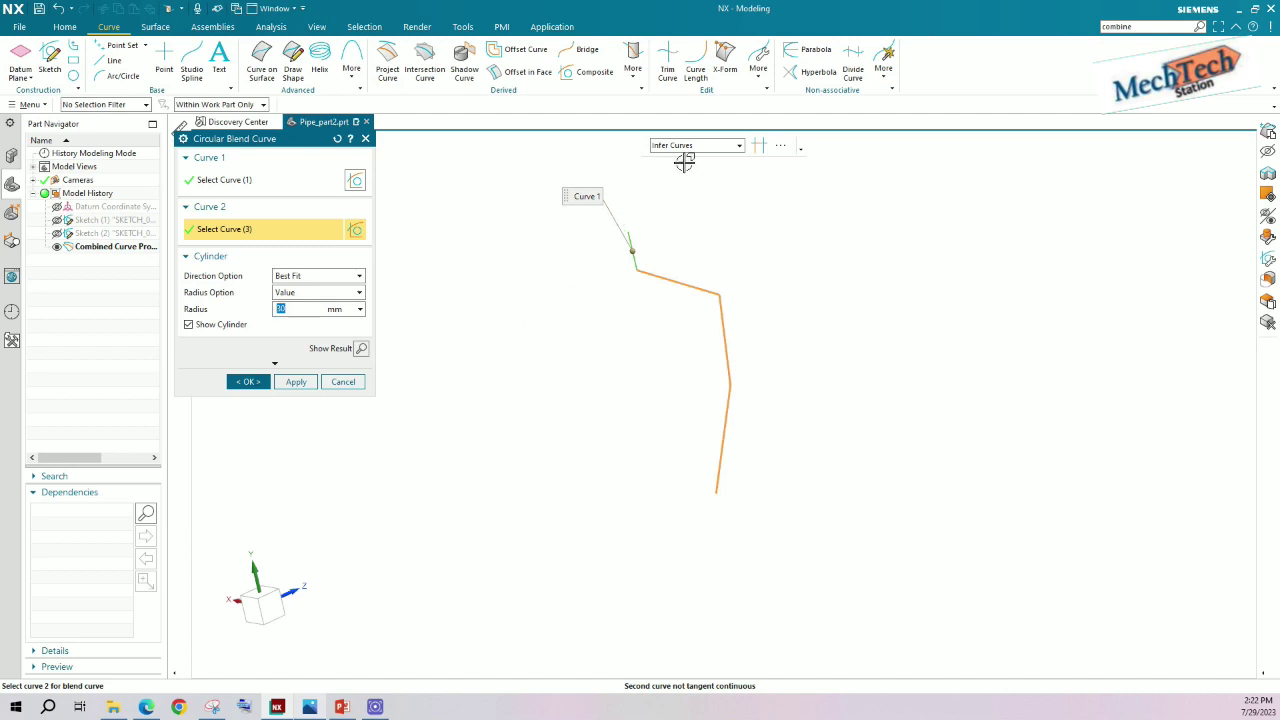
{"action": "left_click", "coordinate": [343, 381]}
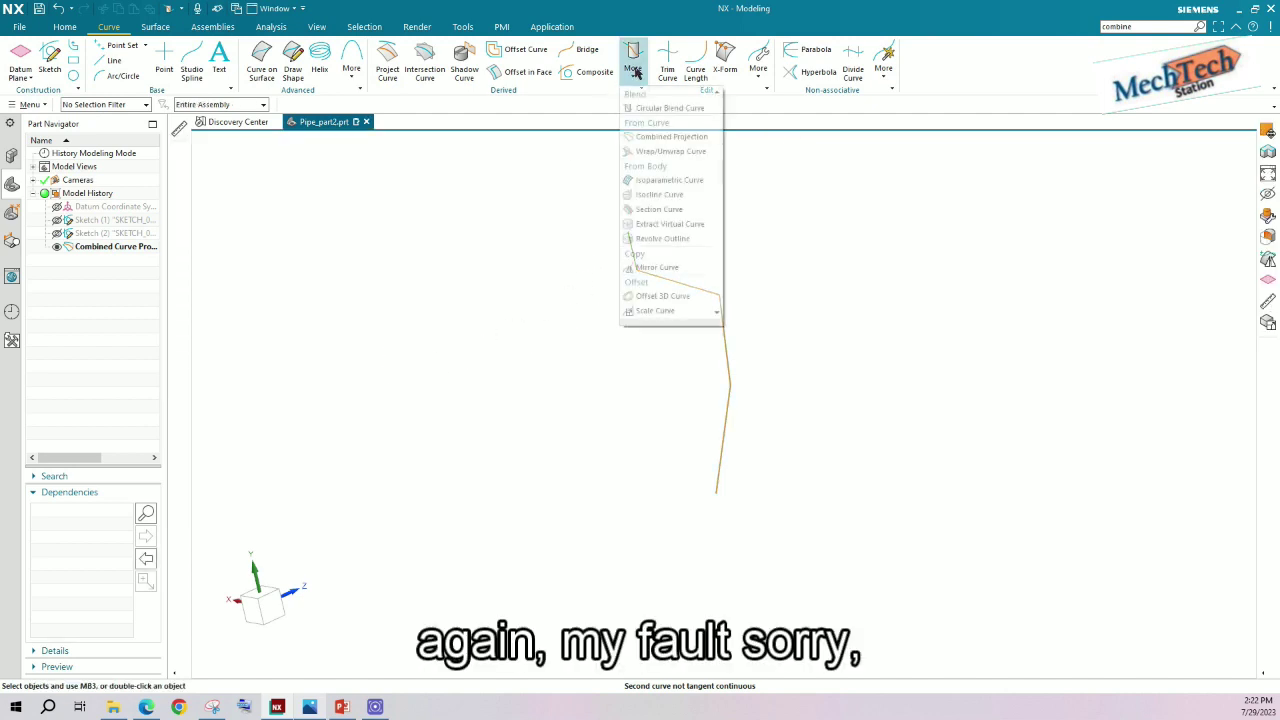
{"action": "key", "text": "F4"}
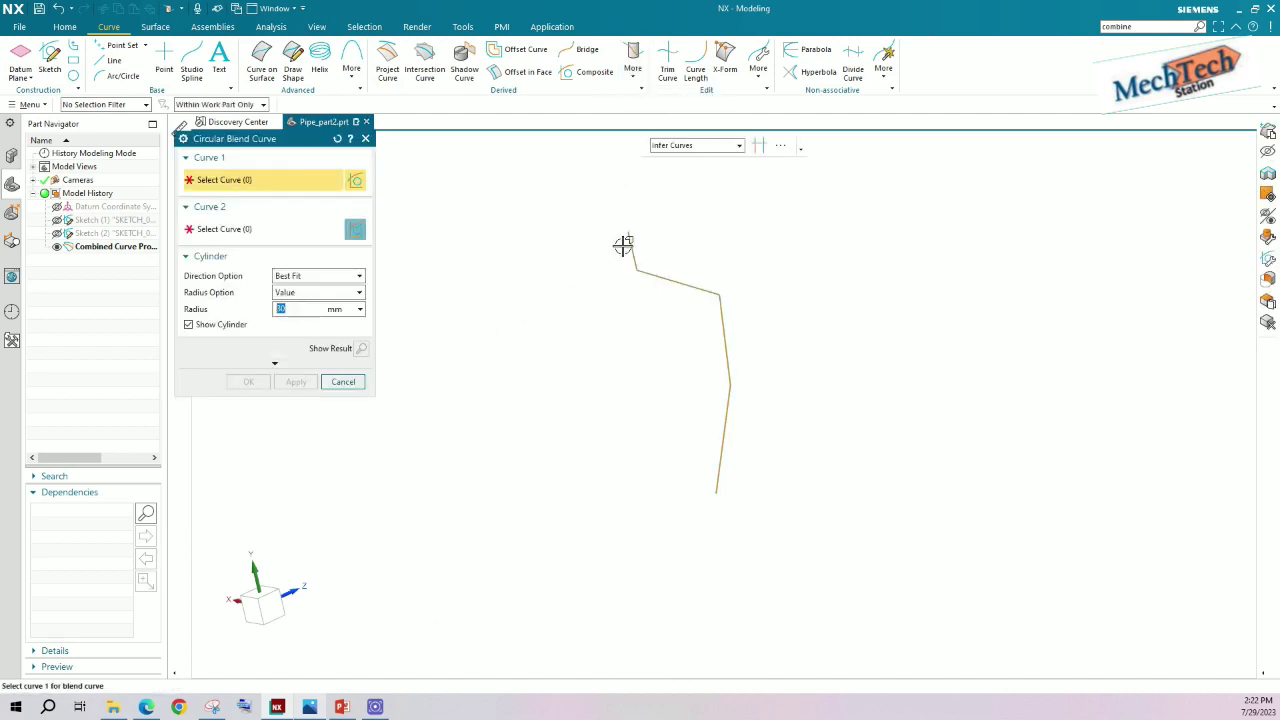
With the Single Curve filter, pick the short top line and its adjoining line as Curves 1 and 2.
{"action": "left_click", "coordinate": [672, 166]}
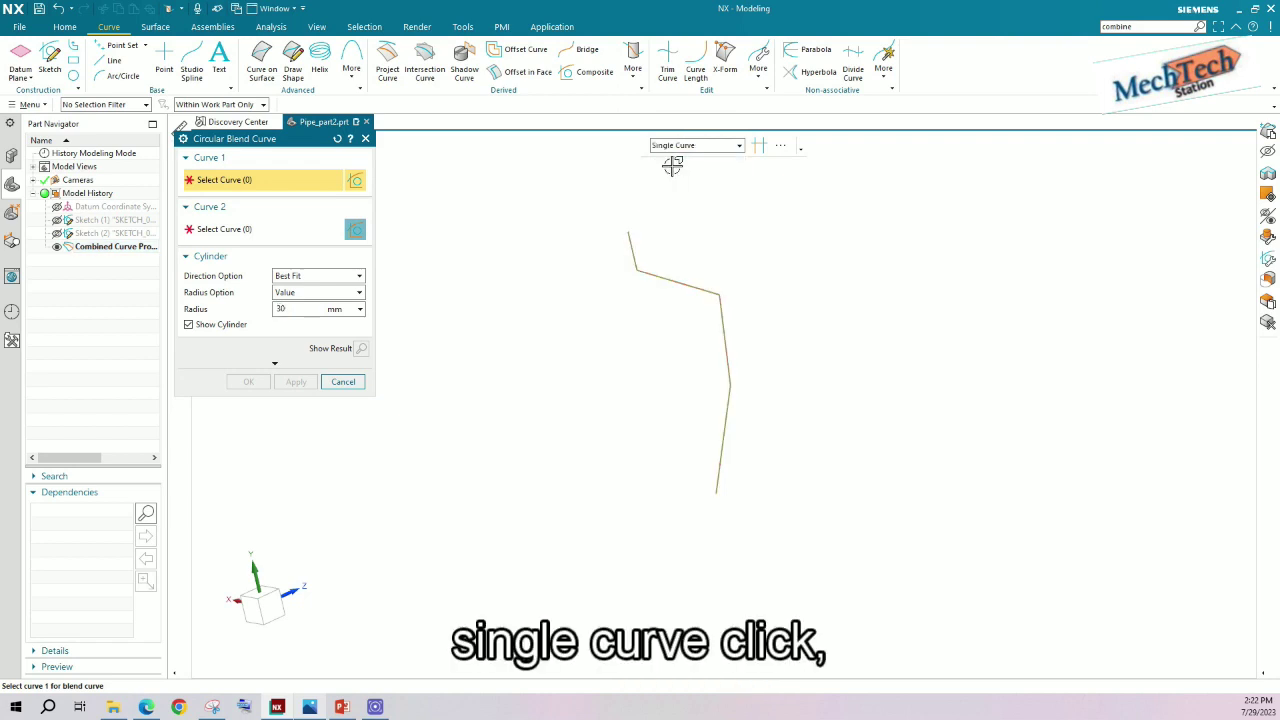
{"action": "left_click", "coordinate": [633, 243]}
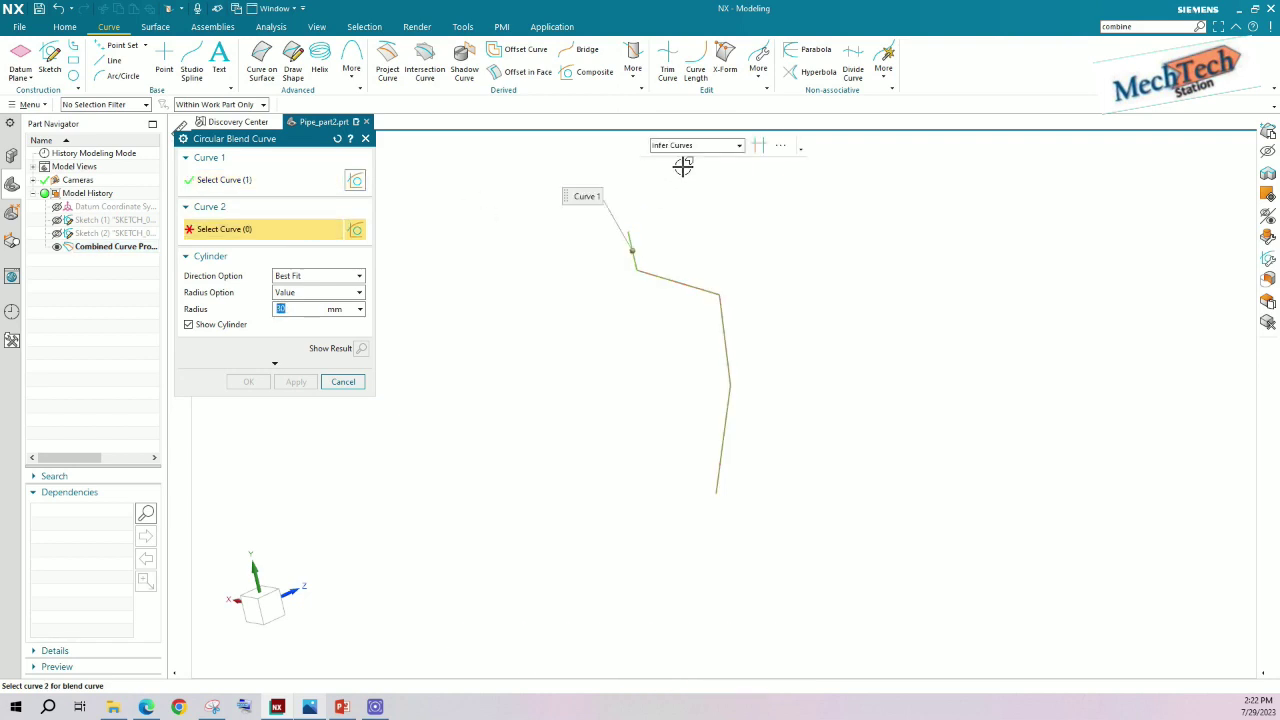
{"action": "left_click", "coordinate": [663, 279]}
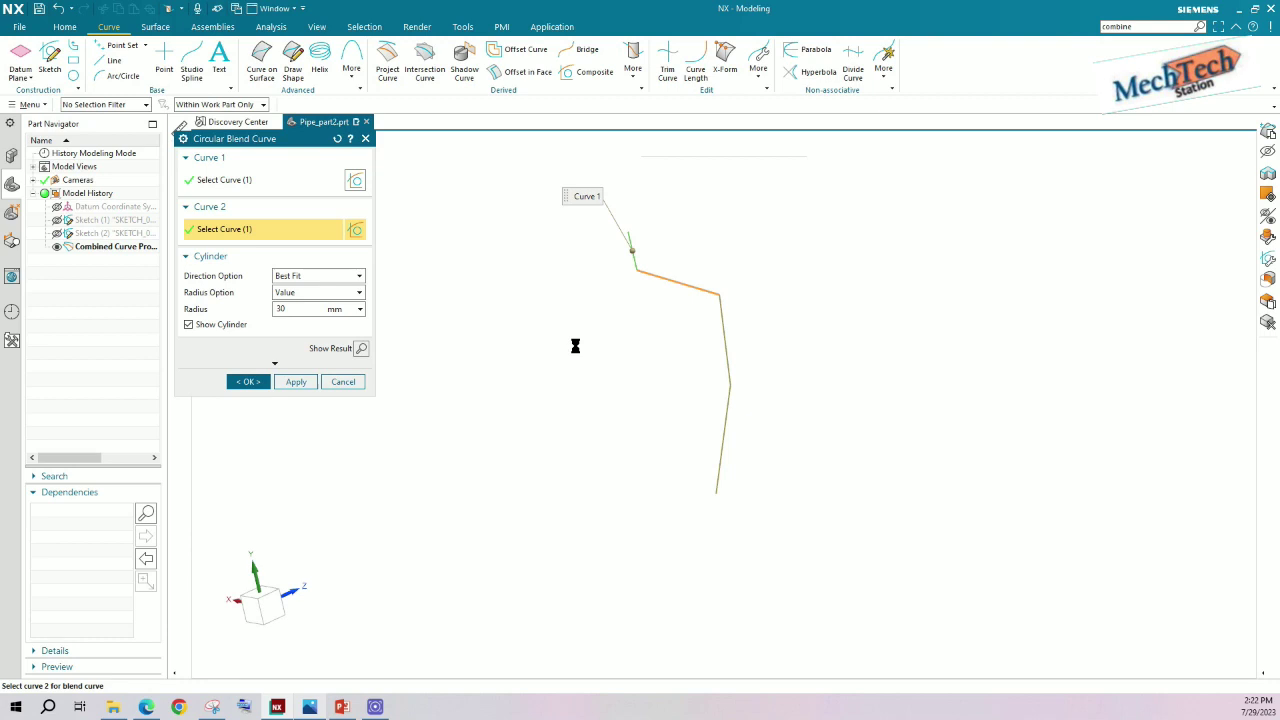
Orbit the blend preview and bring up drawing.PNG showing the R 25 bend radius.
{"action": "scroll", "coordinate": [665, 258], "scroll_direction": "down", "scroll_amount": 3}
{"action": "scroll", "coordinate": [665, 262], "scroll_direction": "up", "scroll_amount": 2}
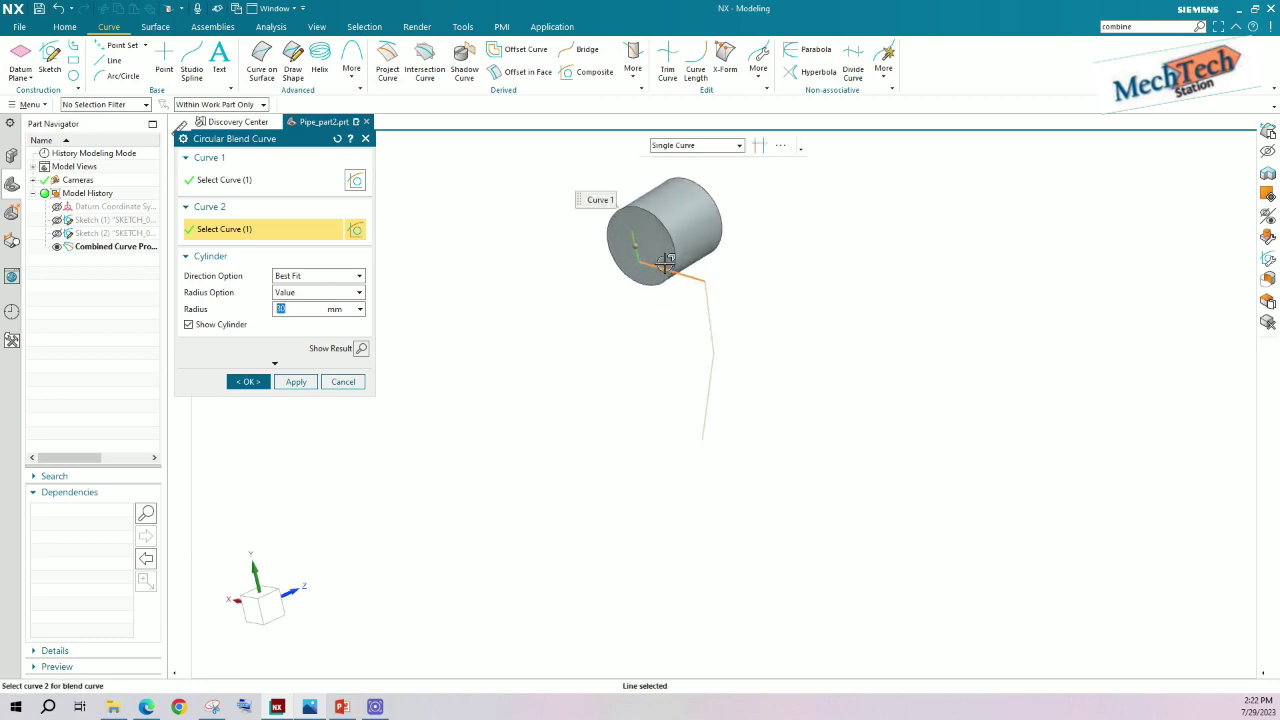
{"action": "scroll", "coordinate": [630, 300], "scroll_direction": "up", "scroll_amount": 2}
{"action": "middle_click_drag", "start_coordinate": [620, 329], "coordinate": [660, 300]}
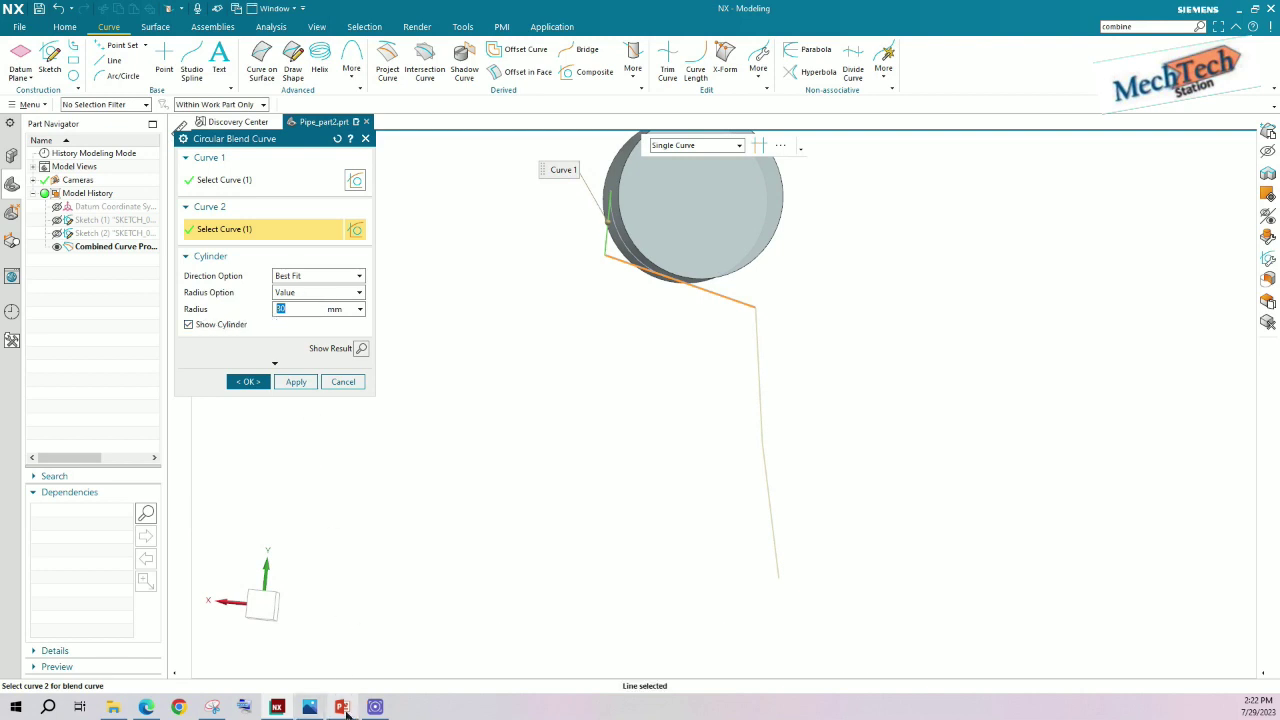
{"action": "left_click", "coordinate": [316, 710]}
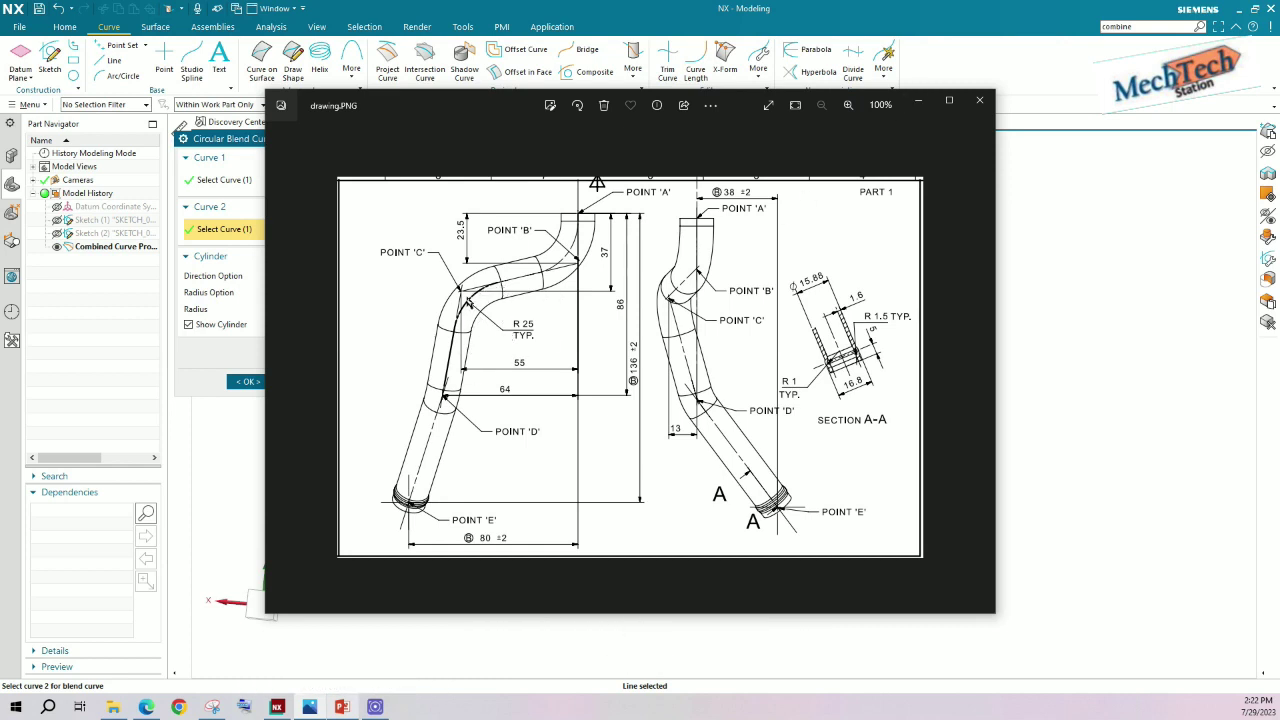
Return to the model, set the blend radius to 25 mm and create the first corner arc.
{"action": "left_click", "coordinate": [919, 104]}
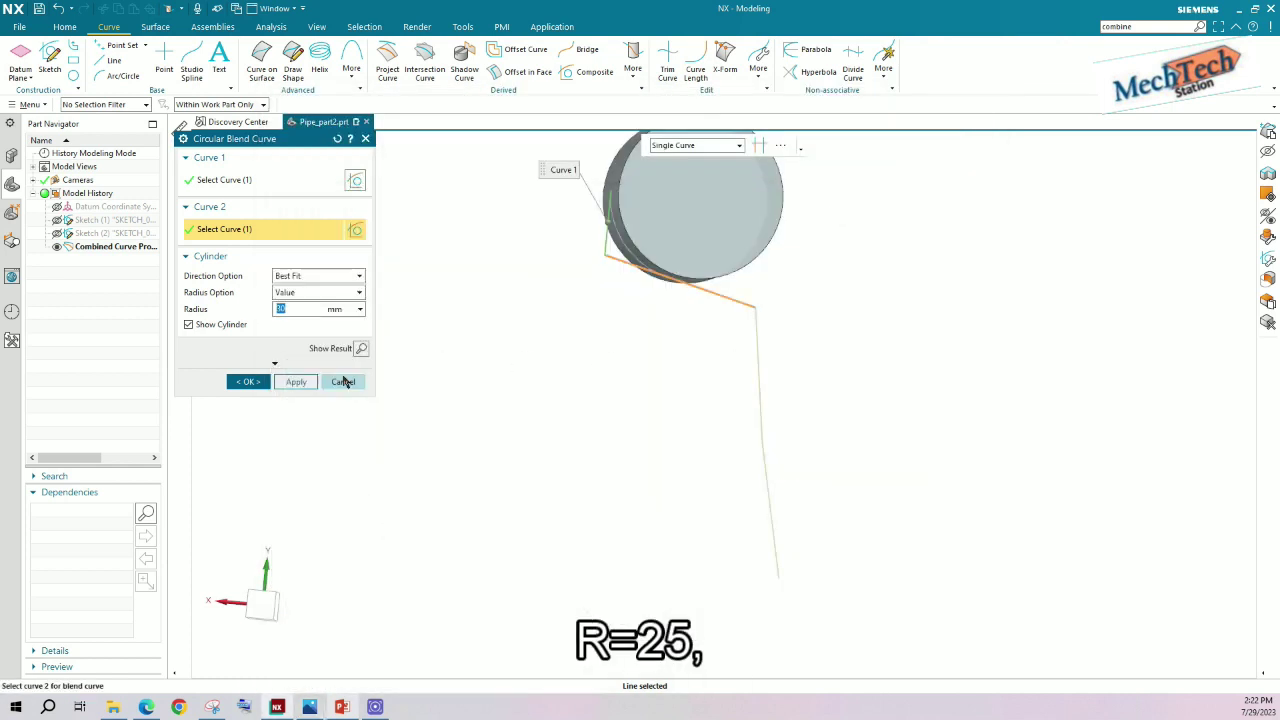
{"action": "key", "text": "Return"}
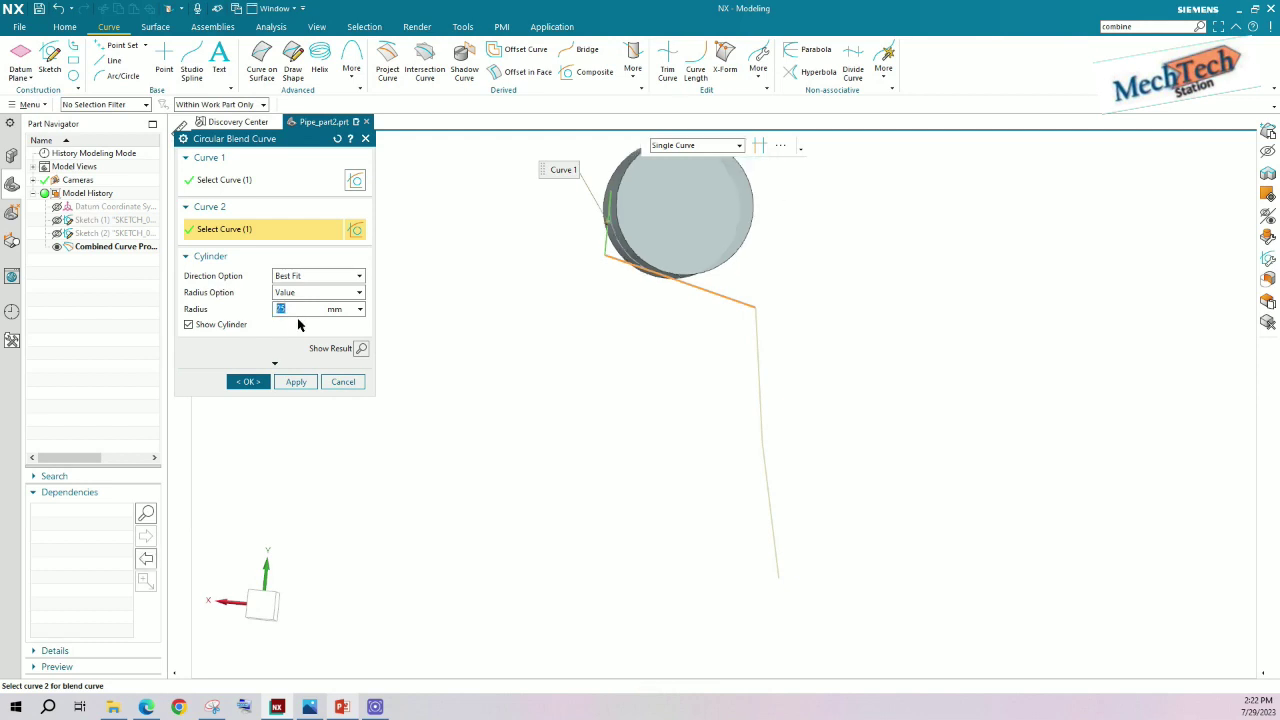
{"action": "left_click", "coordinate": [296, 381]}
Blend the middle line and the vertical line with a second 25 mm arc.
{"action": "left_click", "coordinate": [726, 299]}
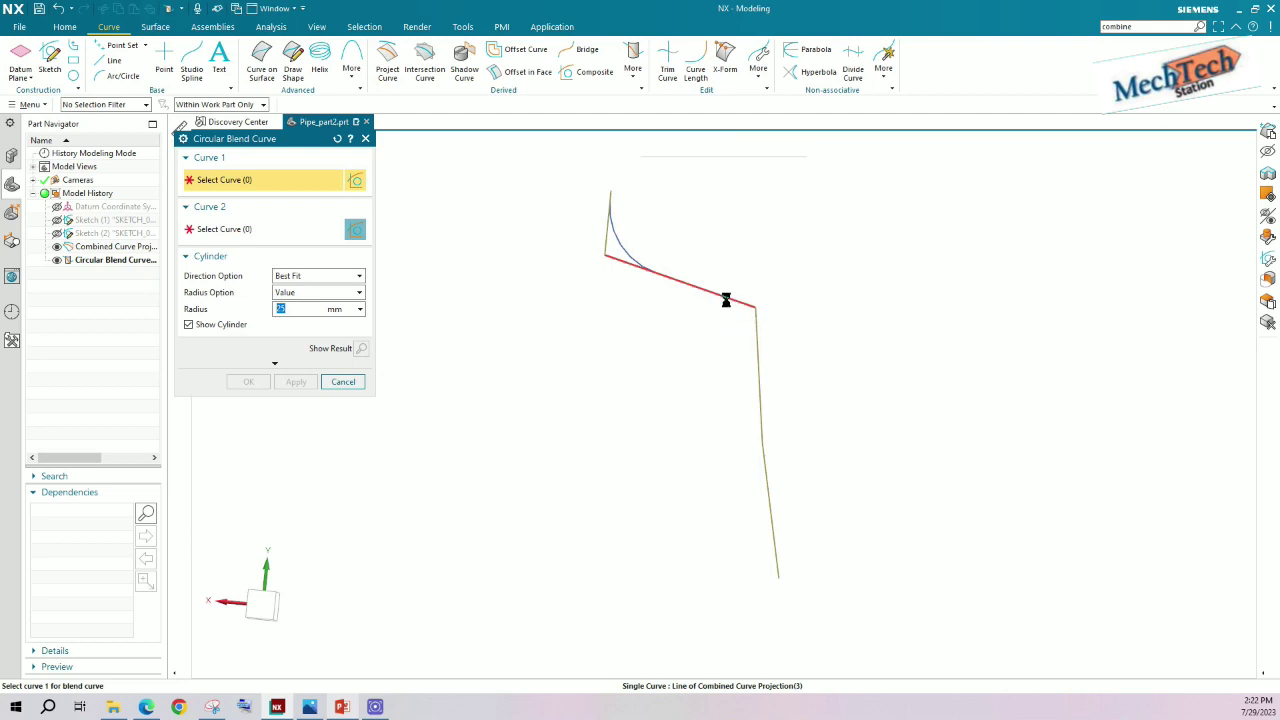
{"action": "left_click", "coordinate": [760, 350]}
{"action": "left_click", "coordinate": [300, 381]}
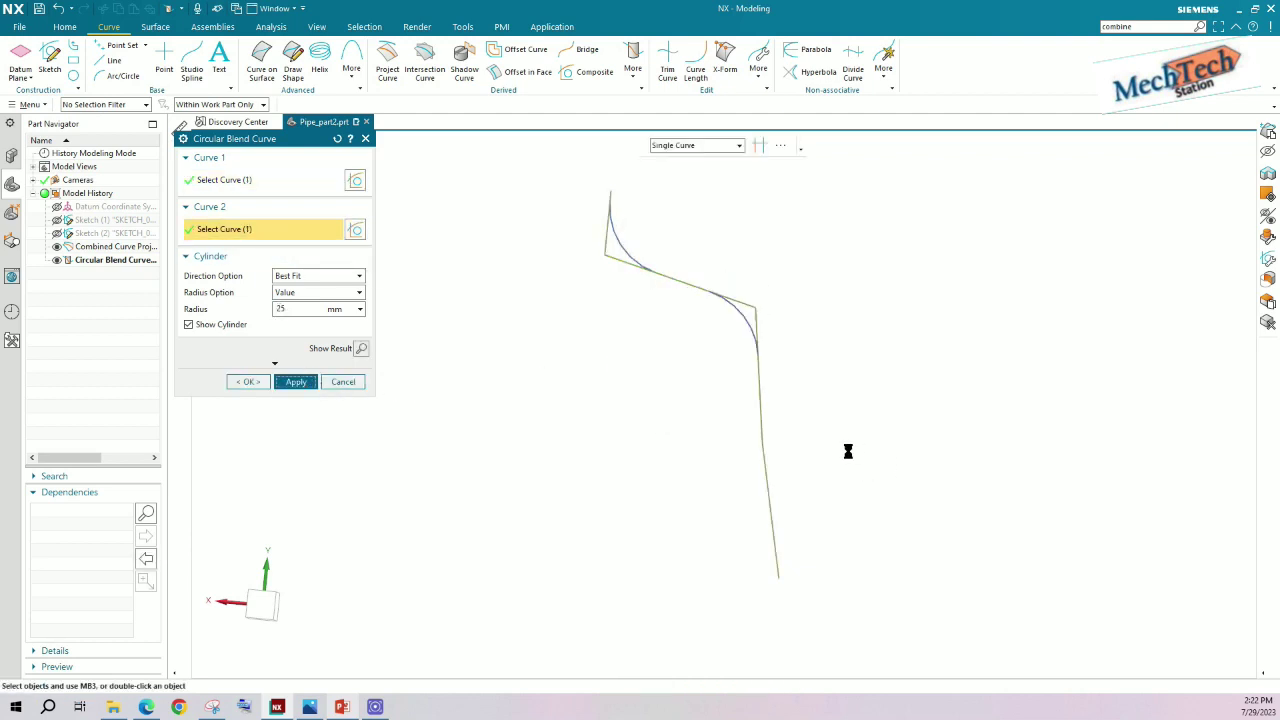
{"action": "middle_click_drag", "start_coordinate": [831, 434], "coordinate": [757, 412]}
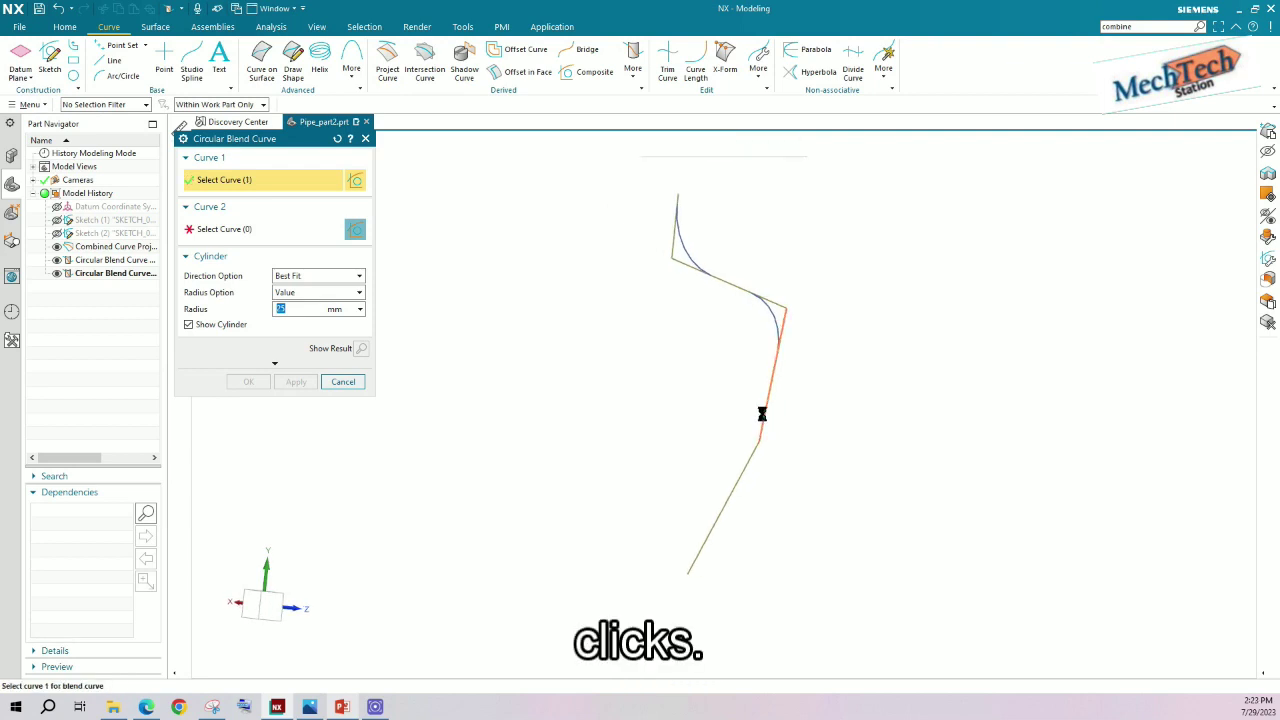
Blend the vertical and lower lines with a third 25 mm arc and finish blending.
{"action": "left_click", "coordinate": [772, 376]}
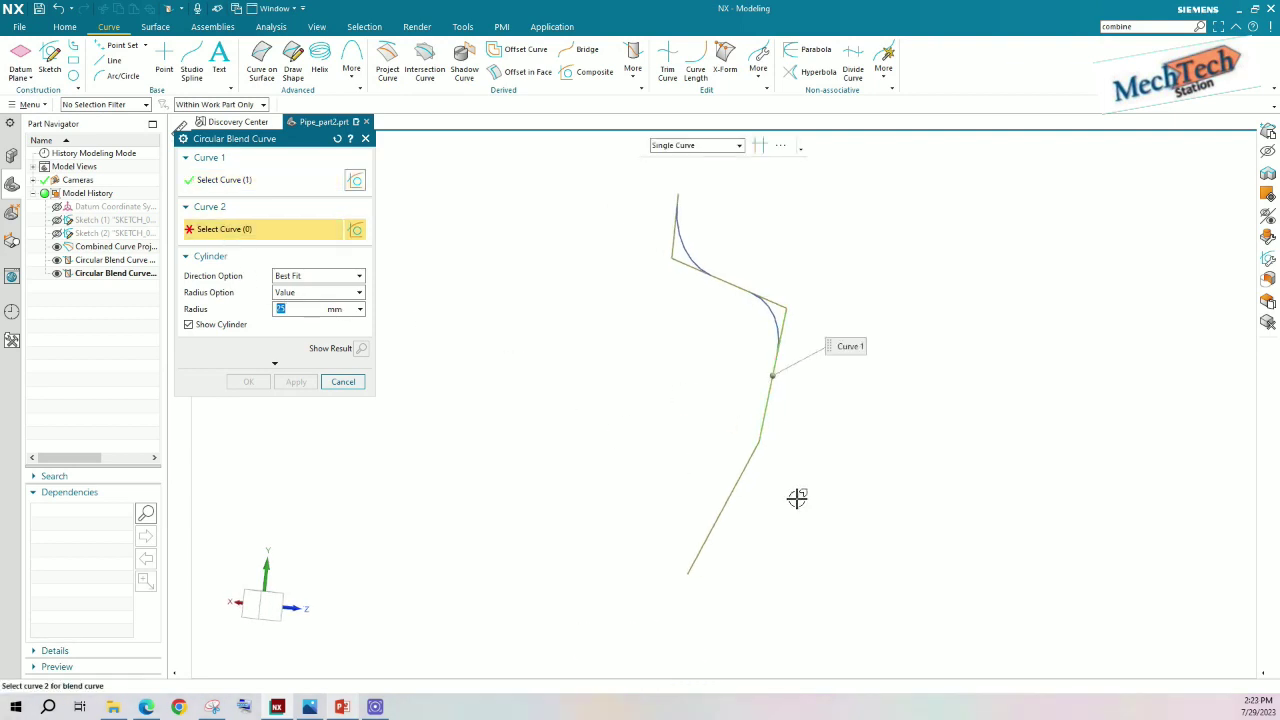
{"action": "left_click", "coordinate": [750, 455]}
{"action": "left_click", "coordinate": [243, 381]}
{"action": "mouse_move", "coordinate": [677, 369]}
{"action": "middle_mouse_down"}
{"action": "mouse_move", "coordinate": [751, 386]}
{"action": "mouse_move", "coordinate": [717, 434]}
{"action": "mouse_move", "coordinate": [707, 402]}
{"action": "mouse_move", "coordinate": [674, 531]}
{"action": "mouse_move", "coordinate": [692, 363]}
{"action": "middle_mouse_up"}
Start a Composite Curve from the derived curve commands with the Single Curve selection filter.
{"action": "left_click", "coordinate": [632, 72]}
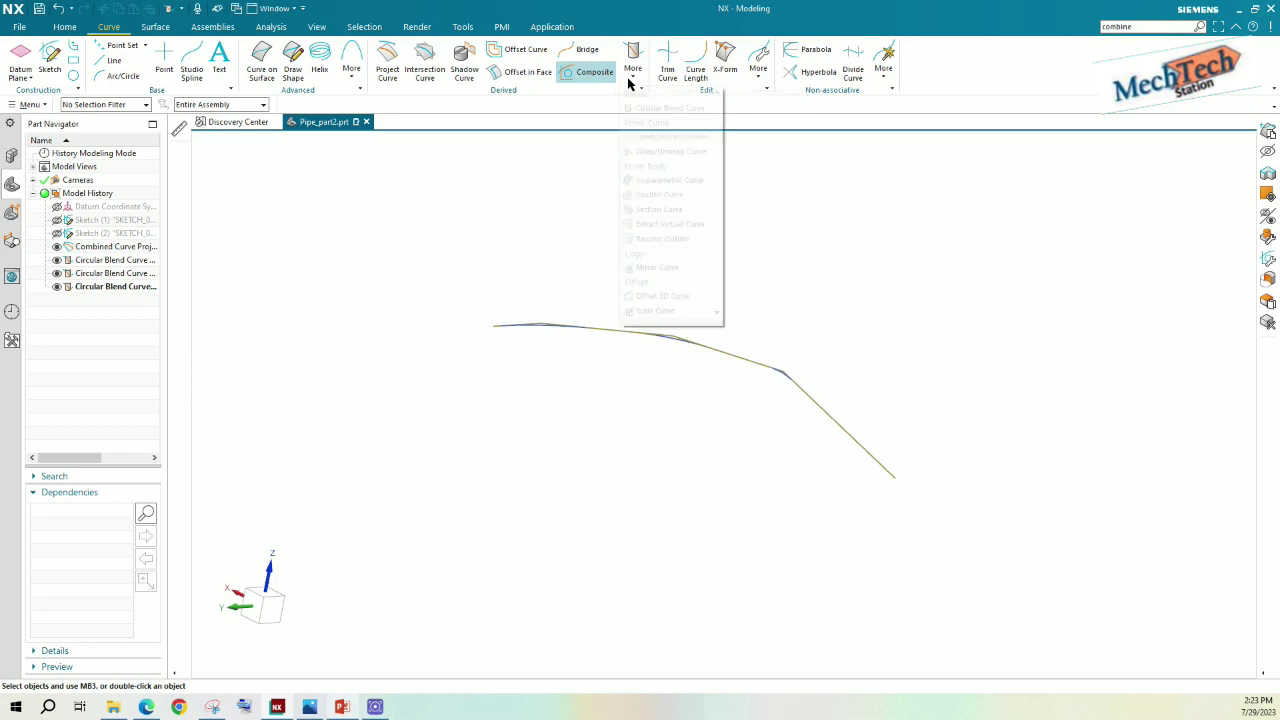
{"action": "left_click", "coordinate": [595, 73]}
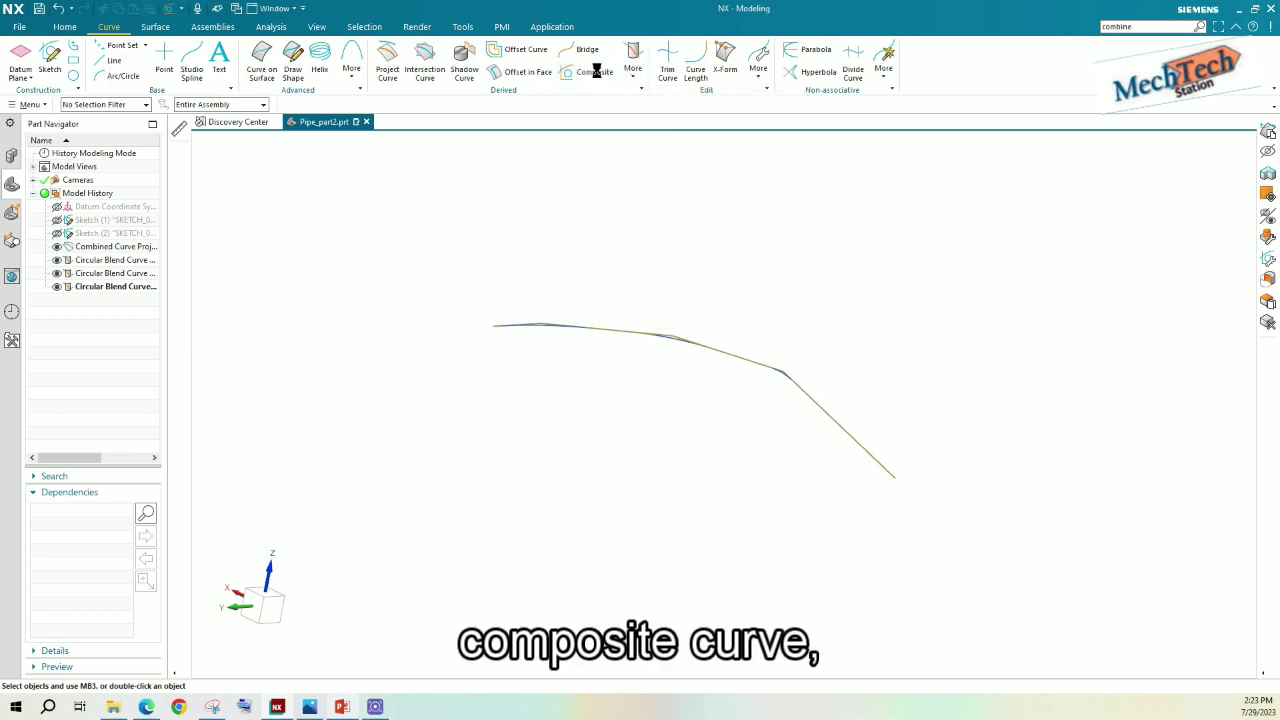
{"action": "middle_click_drag", "start_coordinate": [508, 332], "coordinate": [585, 292]}
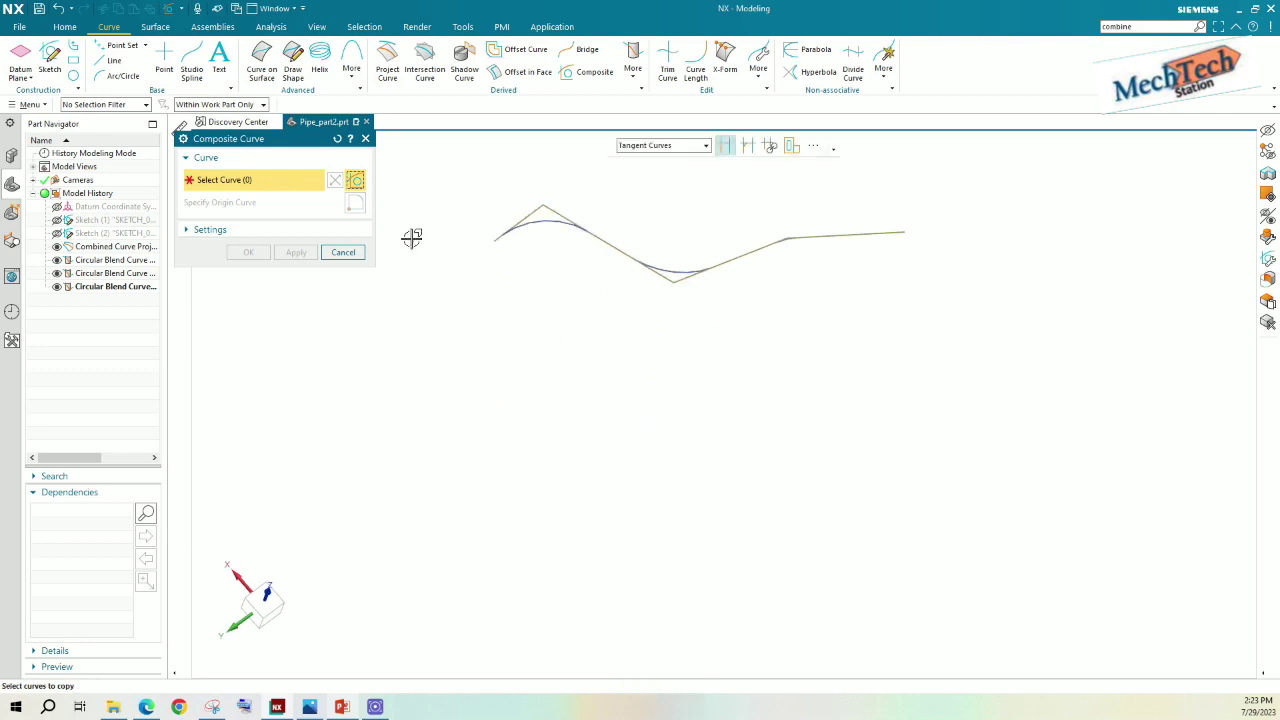
{"action": "left_click_drag", "start_coordinate": [273, 145], "coordinate": [312, 193]}
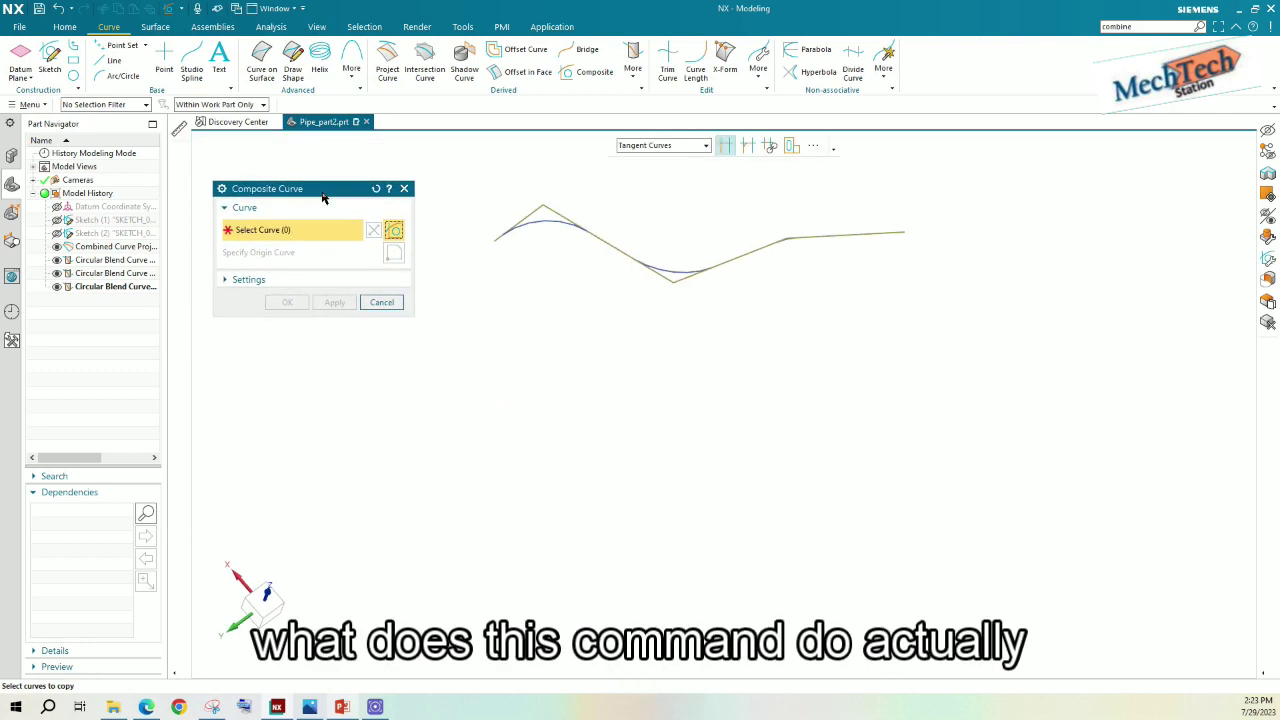
{"action": "scroll", "coordinate": [494, 249], "scroll_direction": "up", "scroll_amount": 3}
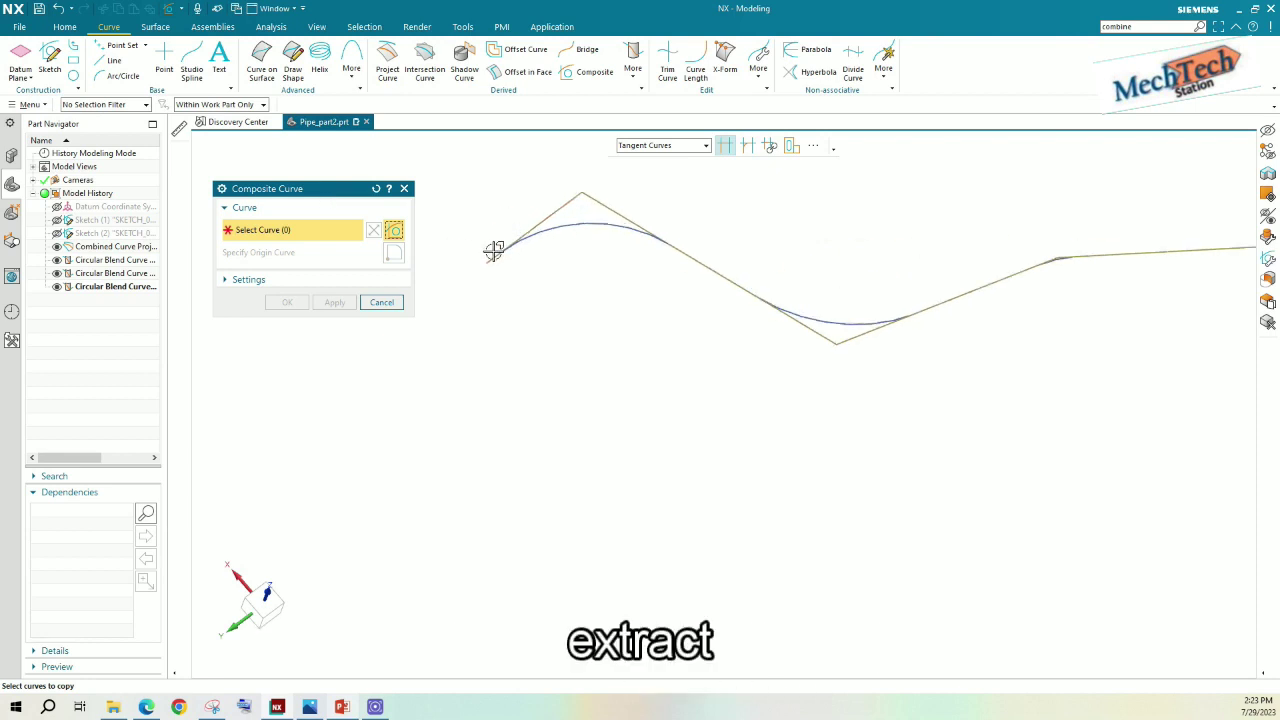
{"action": "left_click", "coordinate": [700, 146]}
{"action": "left_click", "coordinate": [677, 163]}
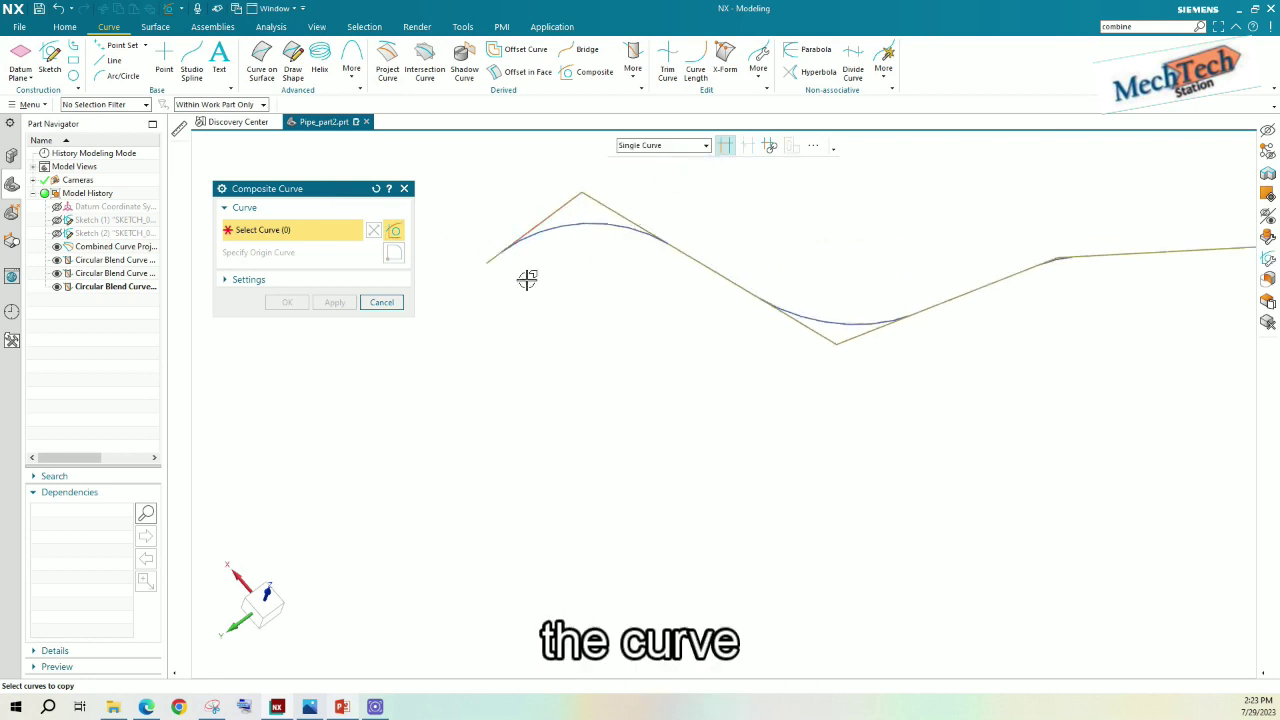
{"action": "scroll", "coordinate": [514, 251], "scroll_direction": "up", "scroll_amount": 2}
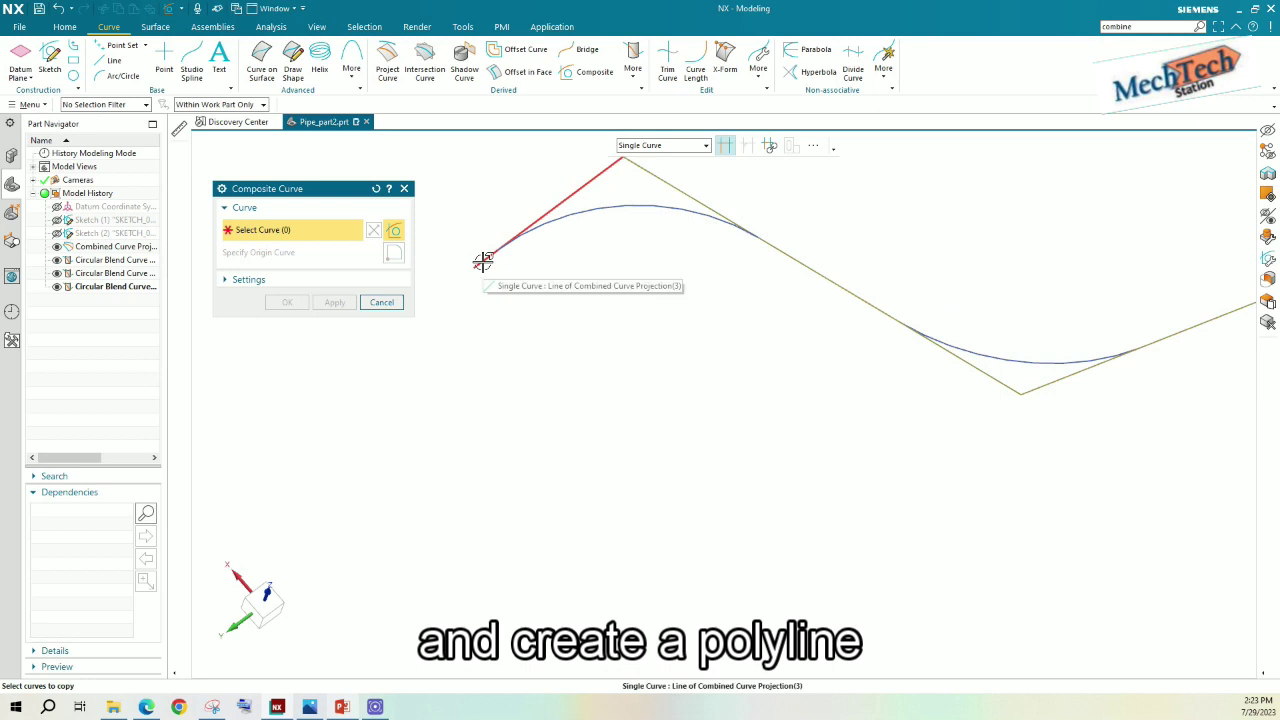
Select the four lines and three blend arcs in order to create Composite Curve (7).
{"action": "left_click", "coordinate": [484, 261]}
{"action": "left_click", "coordinate": [557, 214]}
{"action": "left_click", "coordinate": [777, 250]}
{"action": "left_click", "coordinate": [971, 351]}
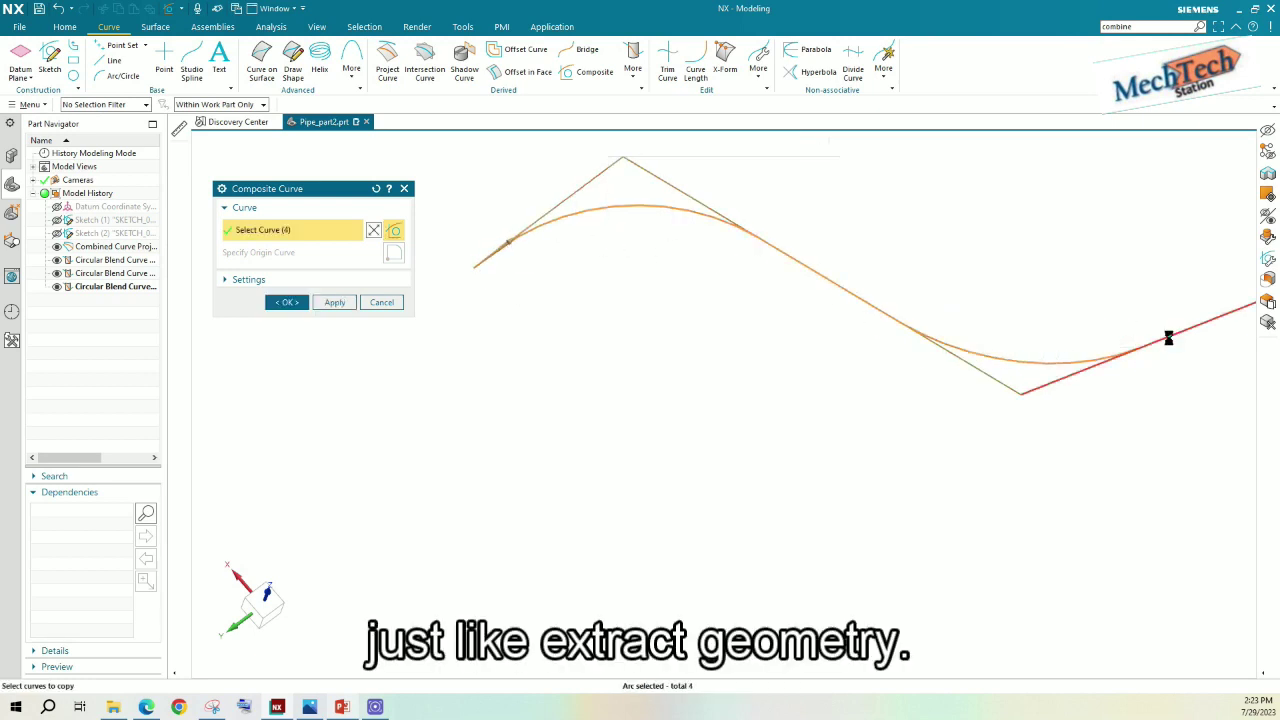
{"action": "left_click", "coordinate": [1166, 337]}
{"action": "scroll", "coordinate": [670, 384], "scroll_direction": "up", "scroll_amount": 1}
{"action": "scroll", "coordinate": [576, 368], "scroll_direction": "down", "scroll_amount": 3}
{"action": "scroll", "coordinate": [913, 322], "scroll_direction": "up", "scroll_amount": 3}
{"action": "left_click", "coordinate": [940, 312]}
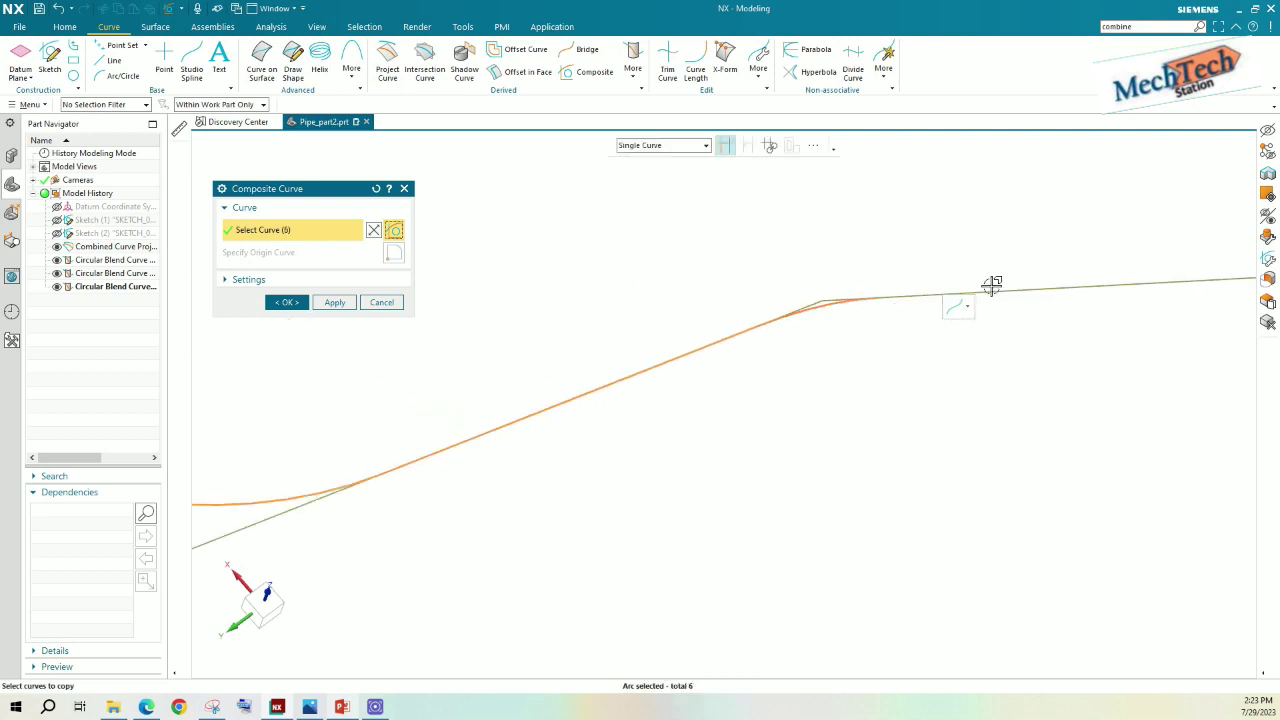
{"action": "left_click", "coordinate": [994, 290]}
{"action": "scroll", "coordinate": [823, 260], "scroll_direction": "down", "scroll_amount": 4}
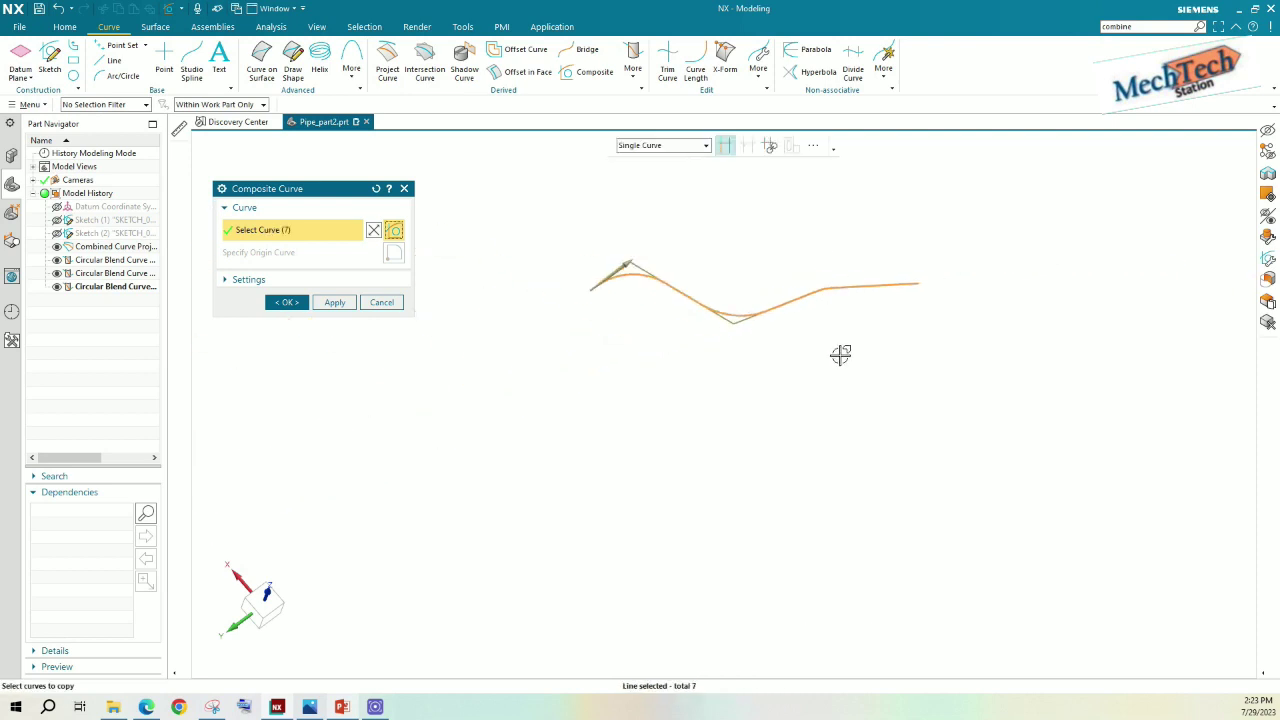
{"action": "left_click", "coordinate": [287, 302]}
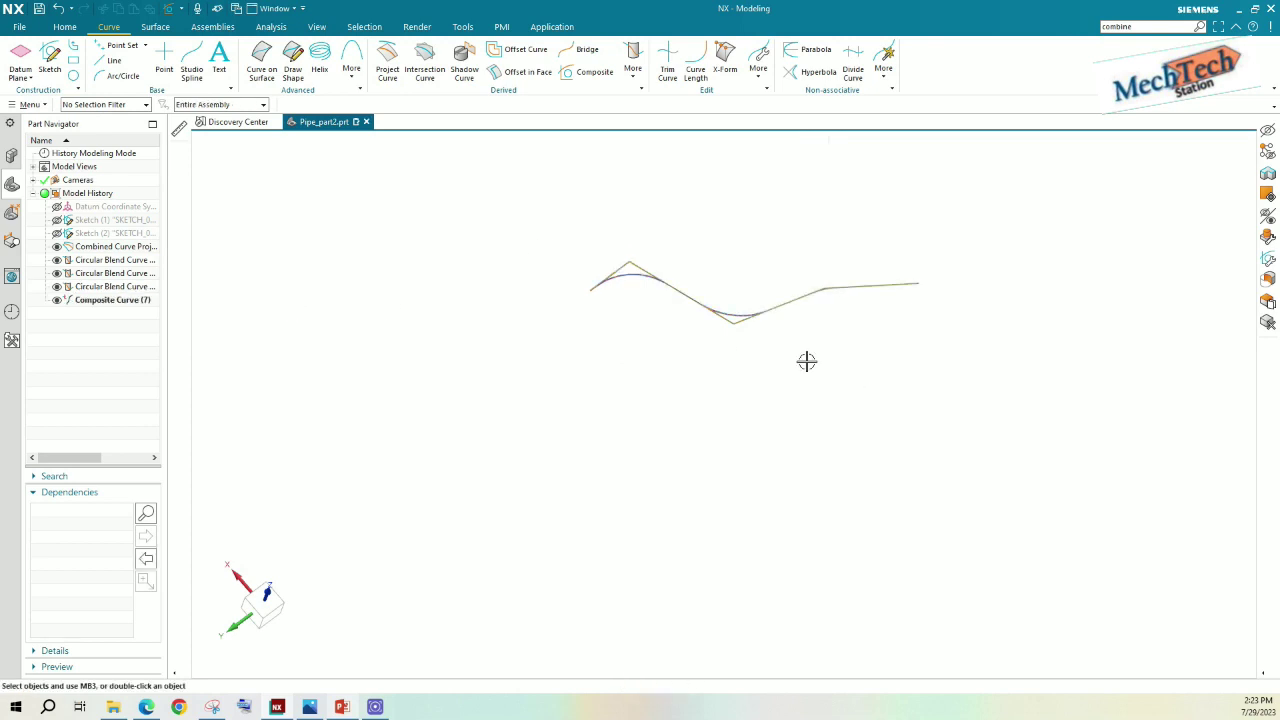
Hide the blend curves and projected curve so only Composite Curve (7) remains visible.
{"action": "left_click", "coordinate": [57, 287]}
{"action": "left_click", "coordinate": [57, 273]}
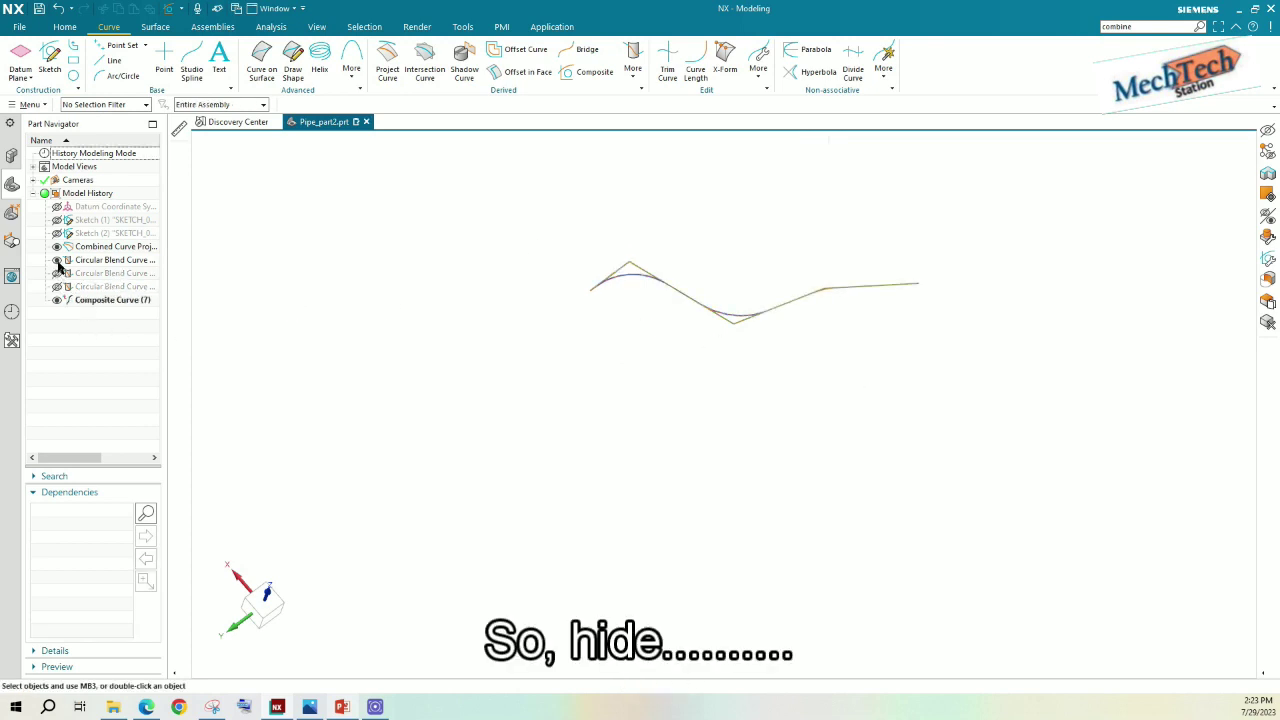
{"action": "left_click", "coordinate": [57, 246]}
{"action": "left_click", "coordinate": [113, 301]}
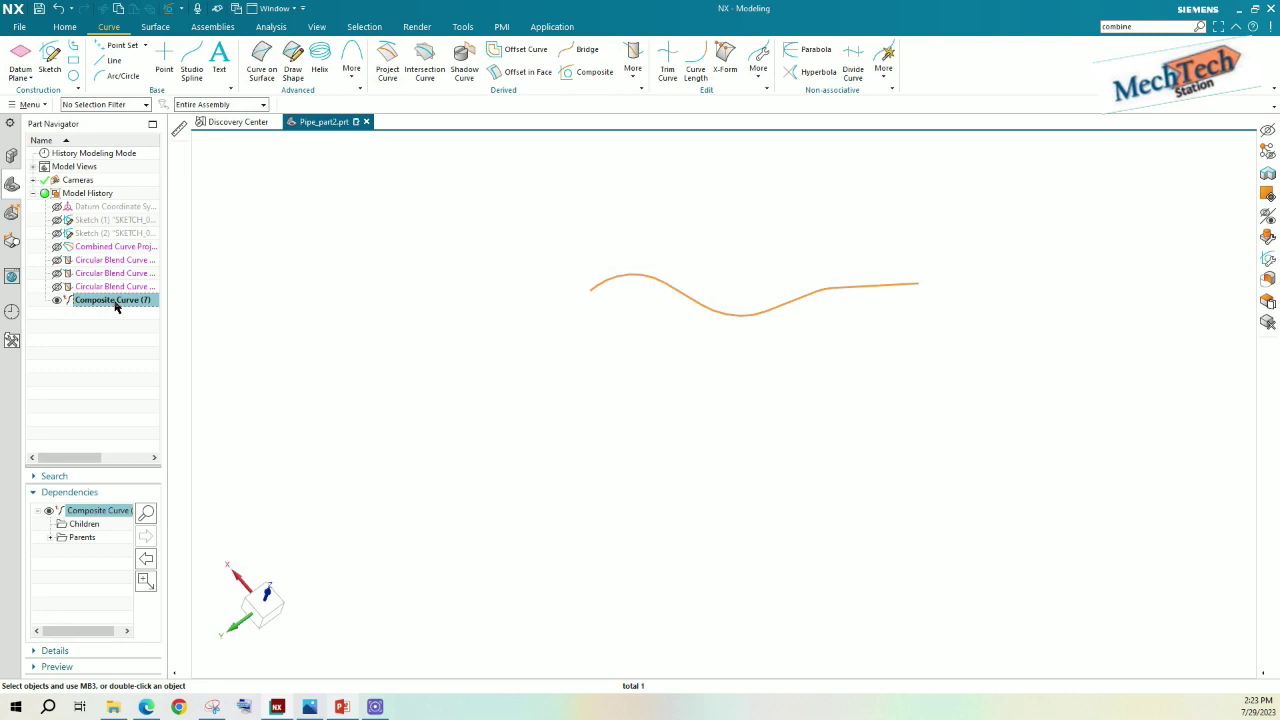
{"action": "left_click", "coordinate": [57, 300]}
{"action": "left_click", "coordinate": [57, 300]}
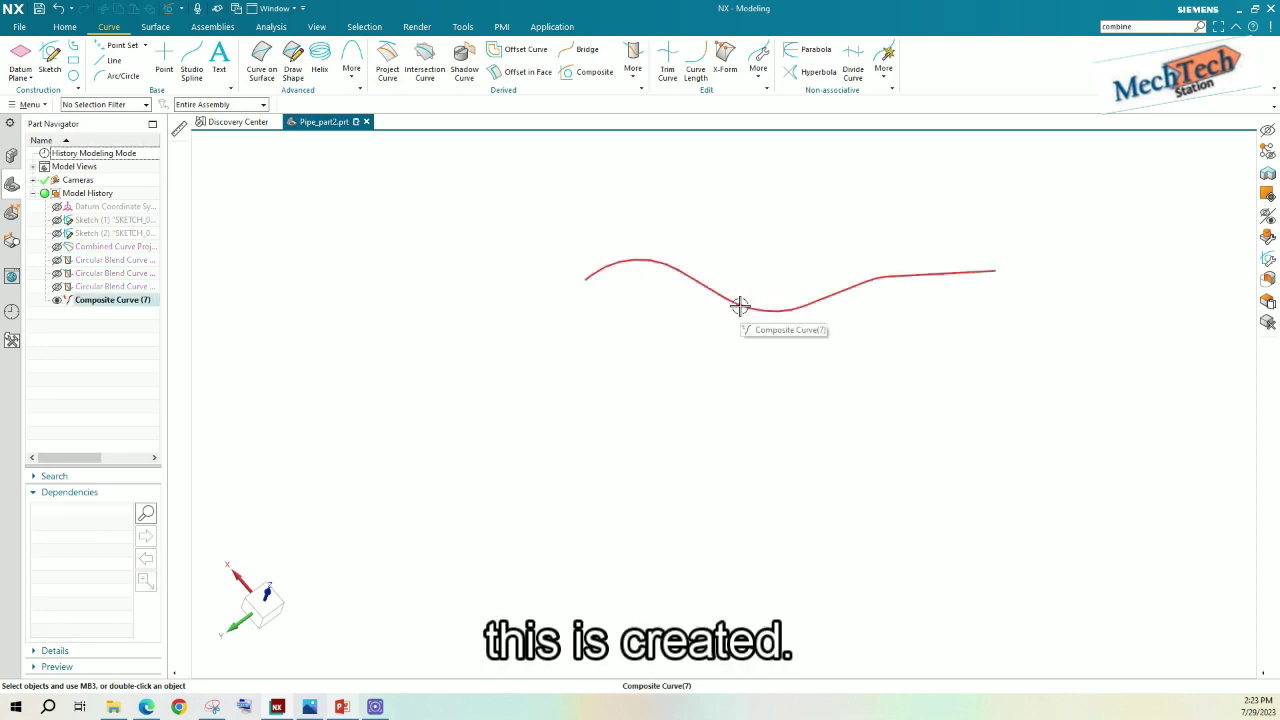
{"action": "scroll", "coordinate": [908, 317], "scroll_direction": "up", "scroll_amount": 2}
{"action": "middle_click_drag", "start_coordinate": [727, 243], "coordinate": [740, 311]}
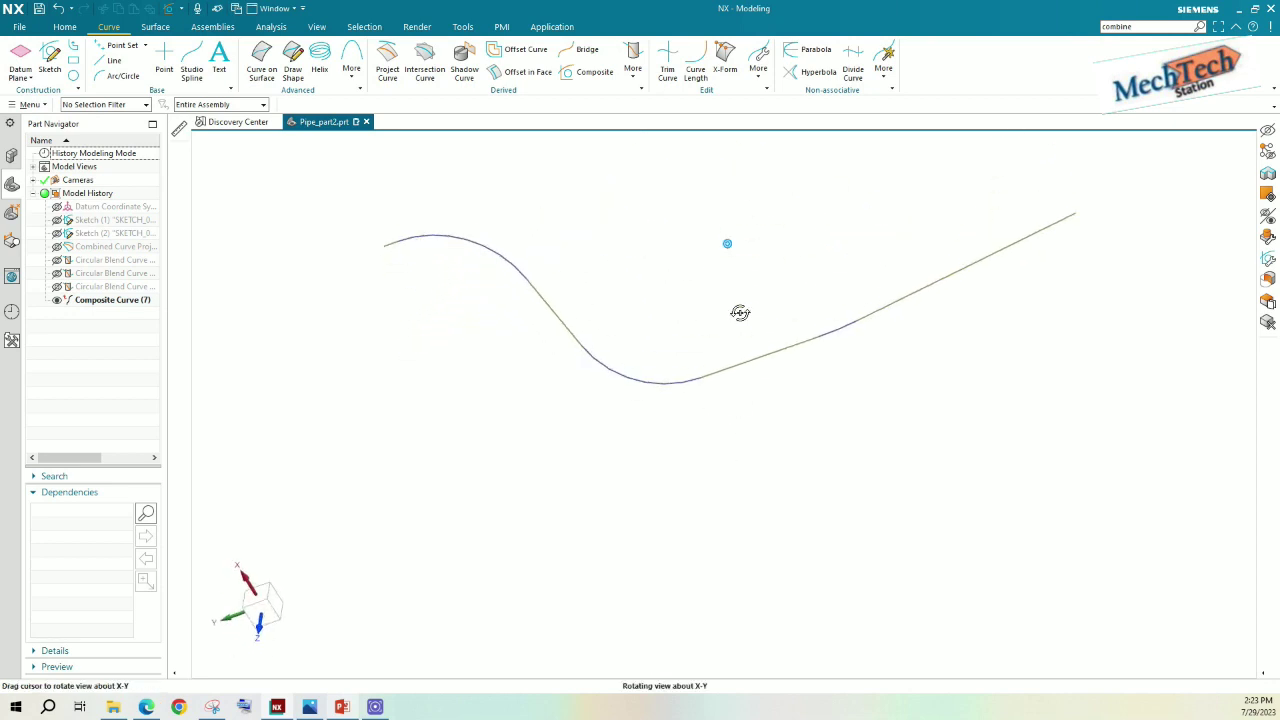
Read the 15.88 and 1.6 tube sizes on drawing.PNG, then open the Insert menu.
{"action": "left_click", "coordinate": [309, 707]}
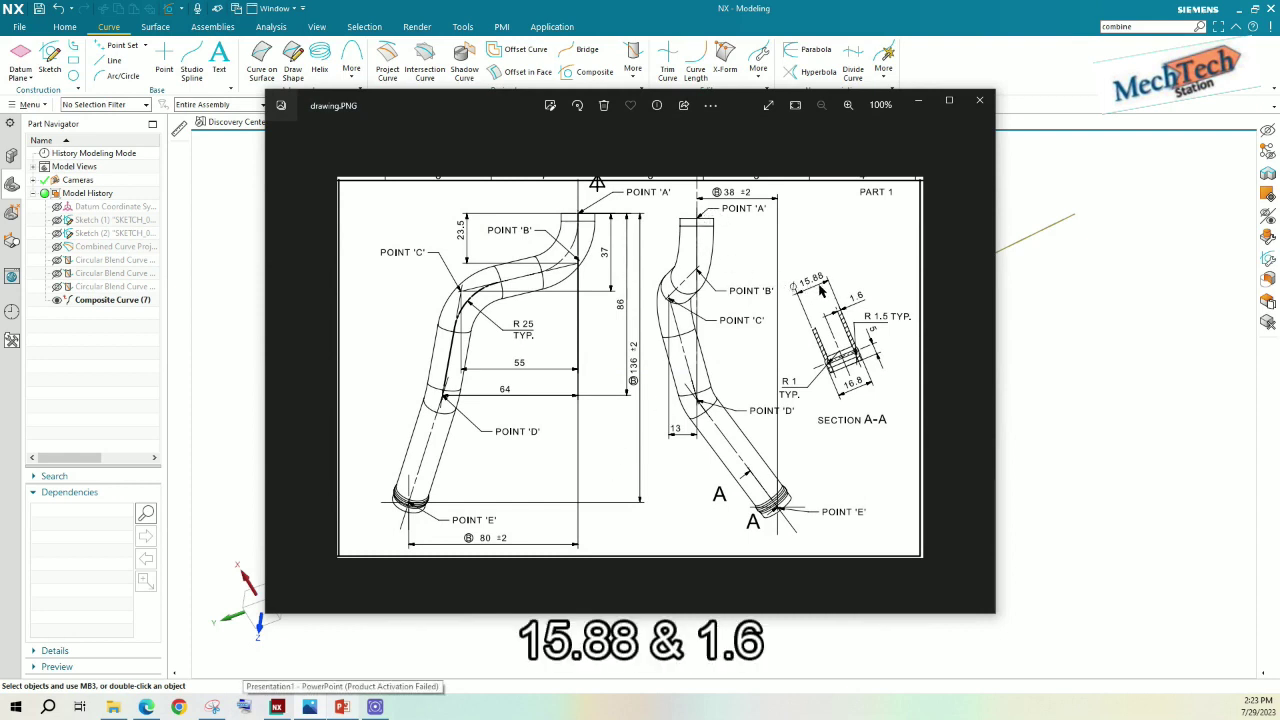
{"action": "left_click", "coordinate": [921, 100]}
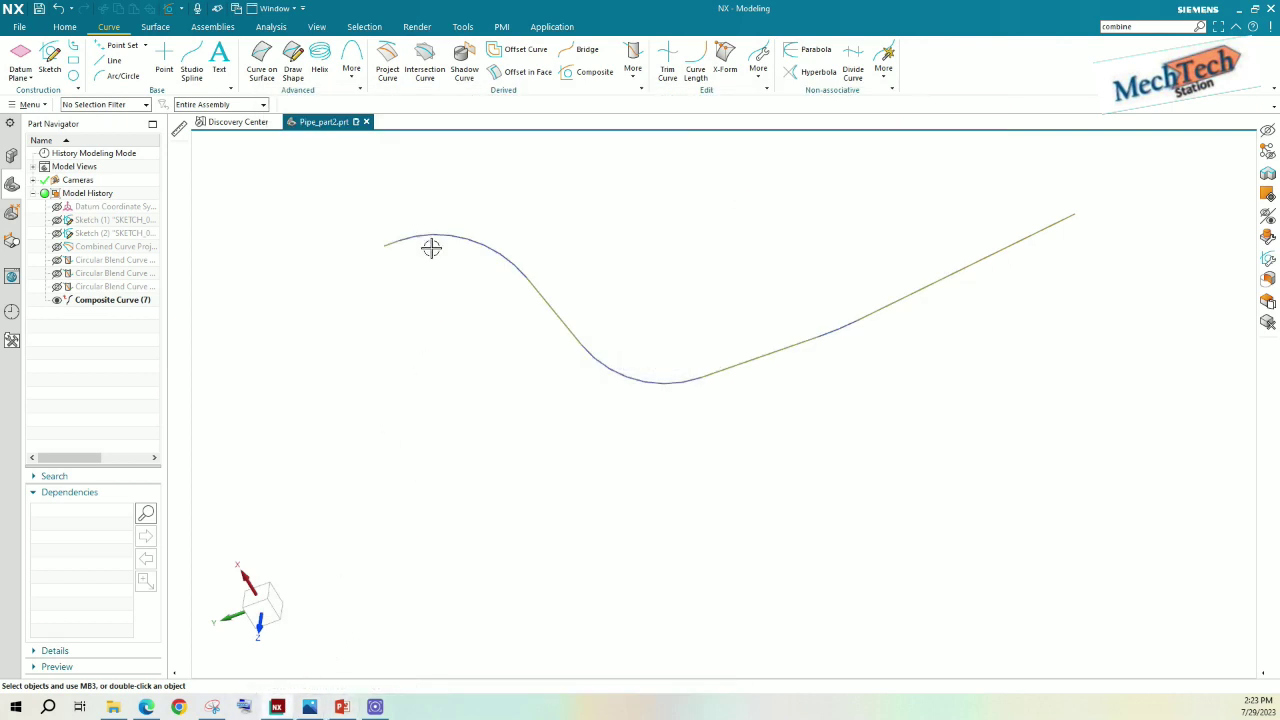
{"action": "left_click", "coordinate": [28, 104]}
{"action": "mouse_move", "coordinate": [45, 170]}
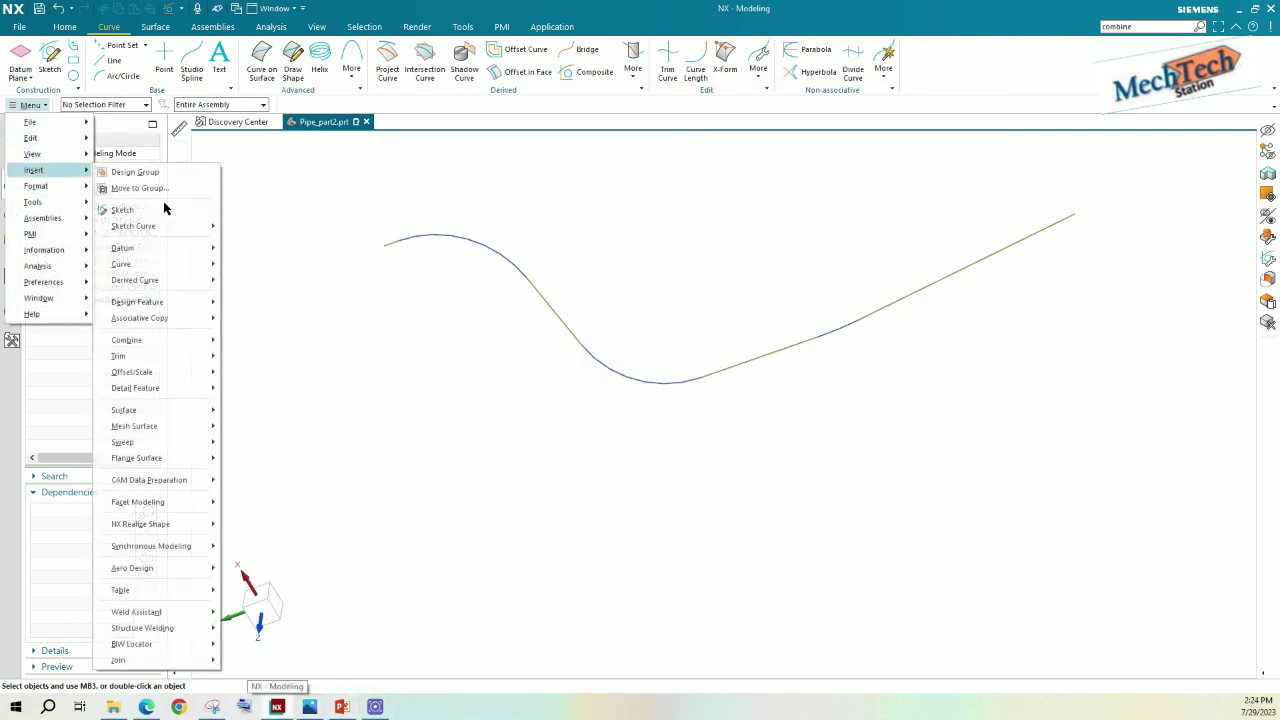
Sweep a Tube along Composite Curve (7) with outer diameter 15.88 and inner diameter 15.88-3.2.
{"action": "mouse_move", "coordinate": [143, 442]}
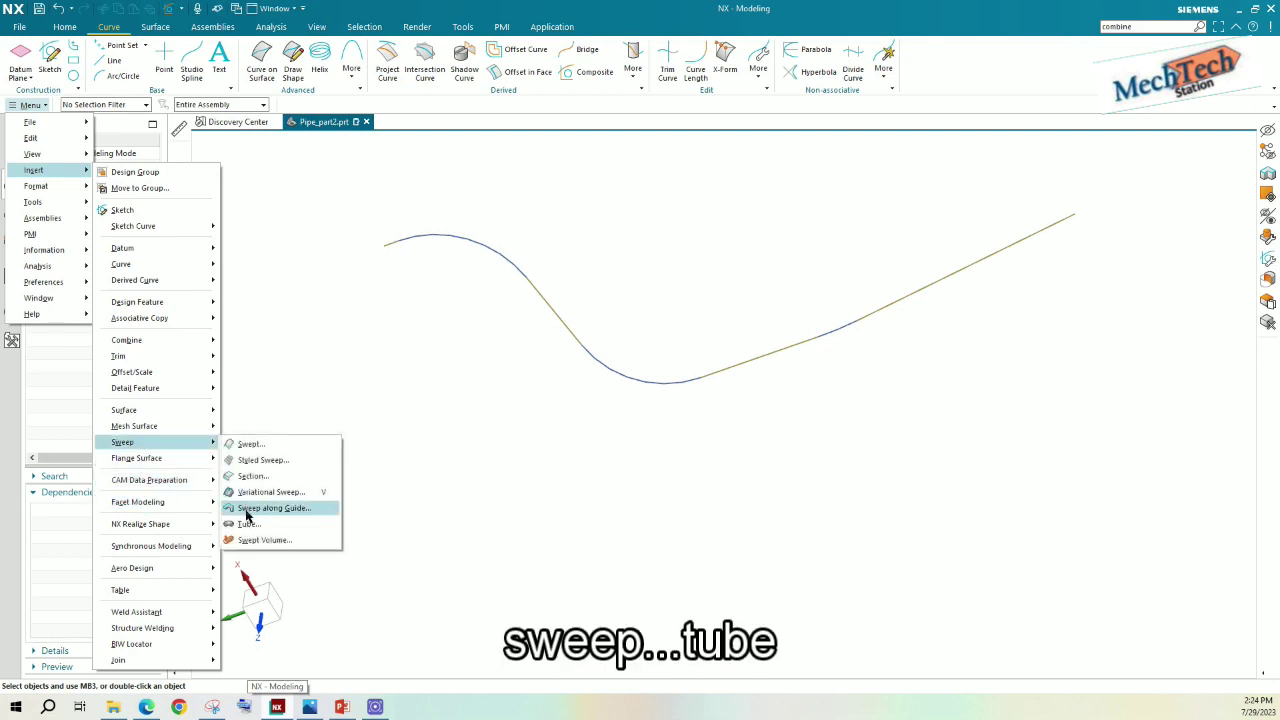
{"action": "left_click", "coordinate": [255, 530]}
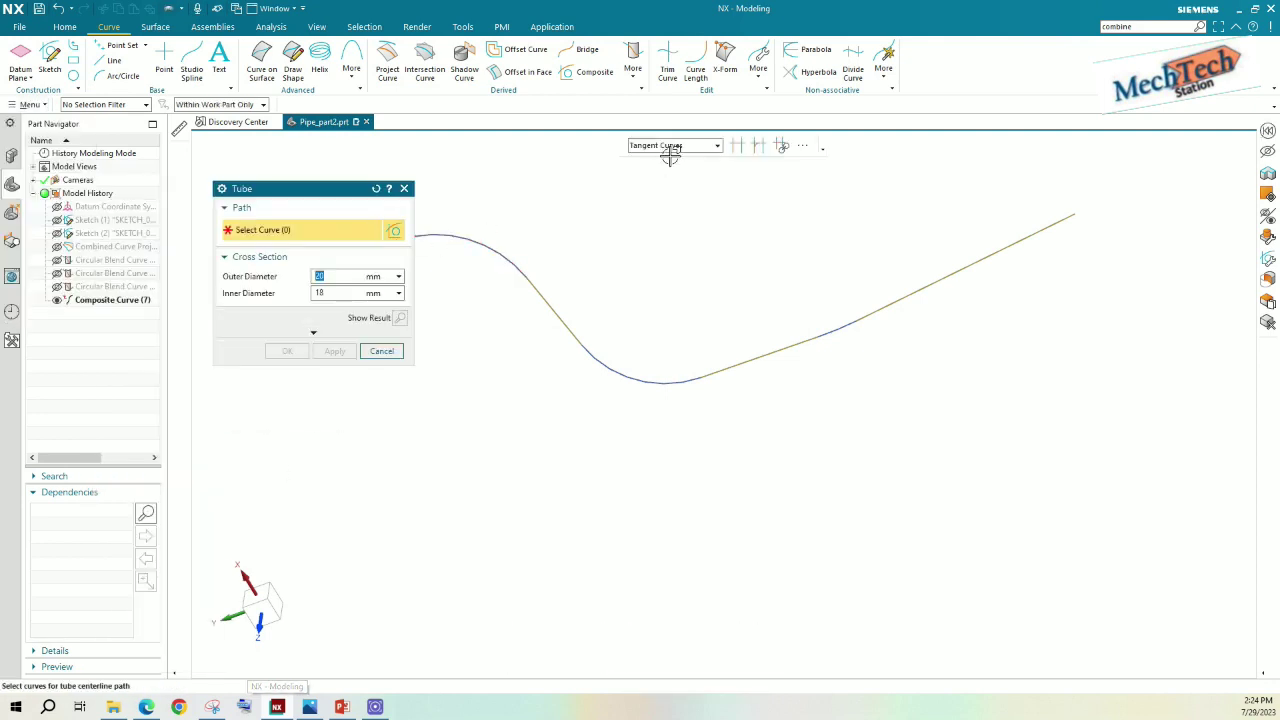
{"action": "left_click", "coordinate": [477, 233]}
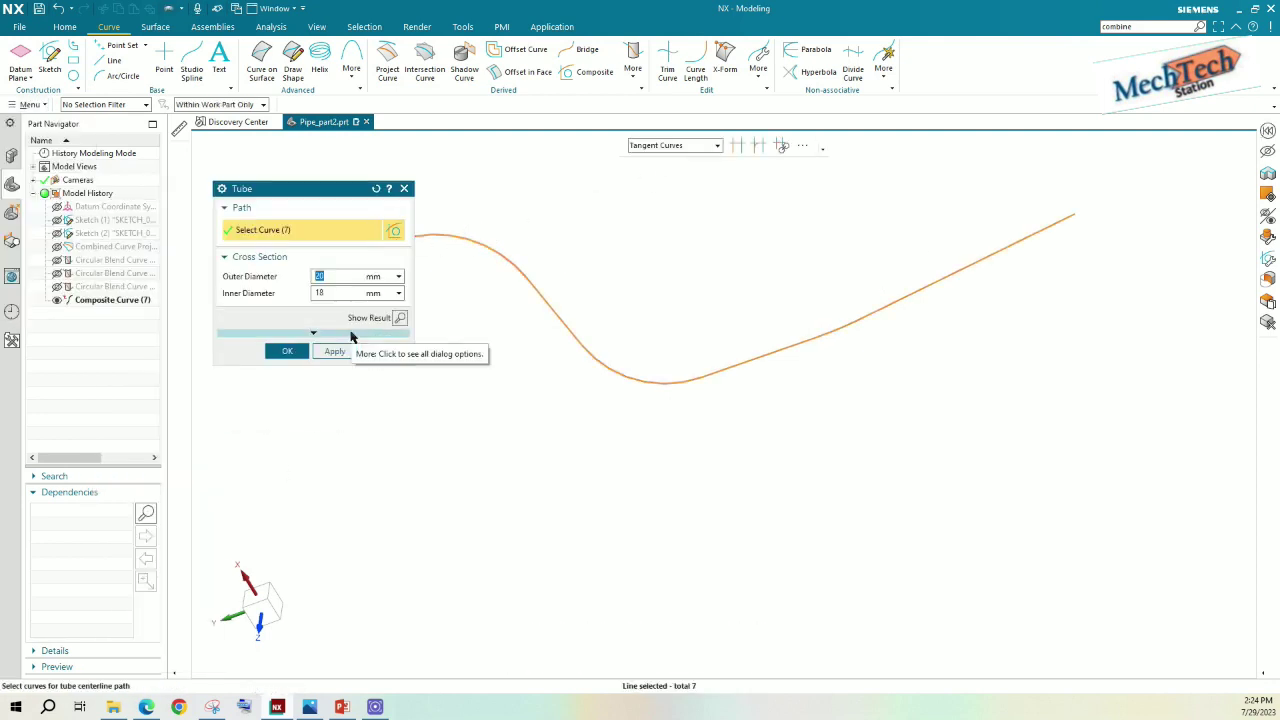
{"action": "type", "text": "15"}
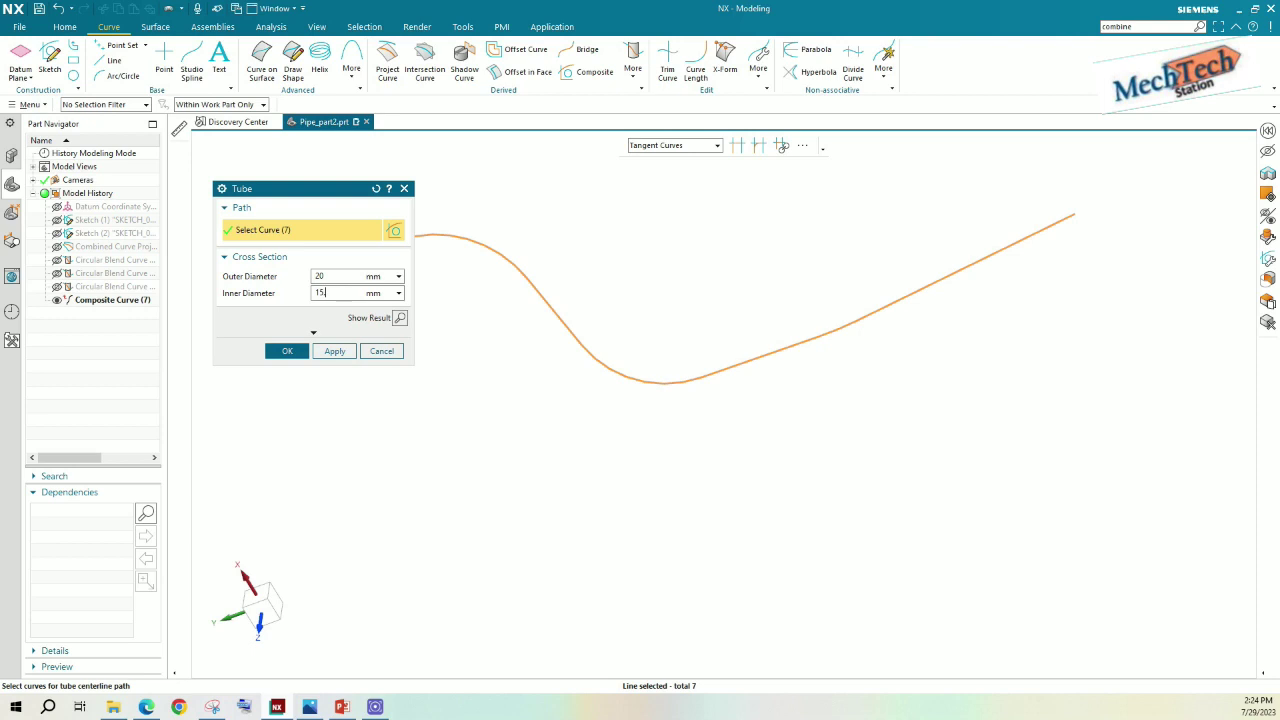
{"action": "type", "text": ".88-1.6-"}
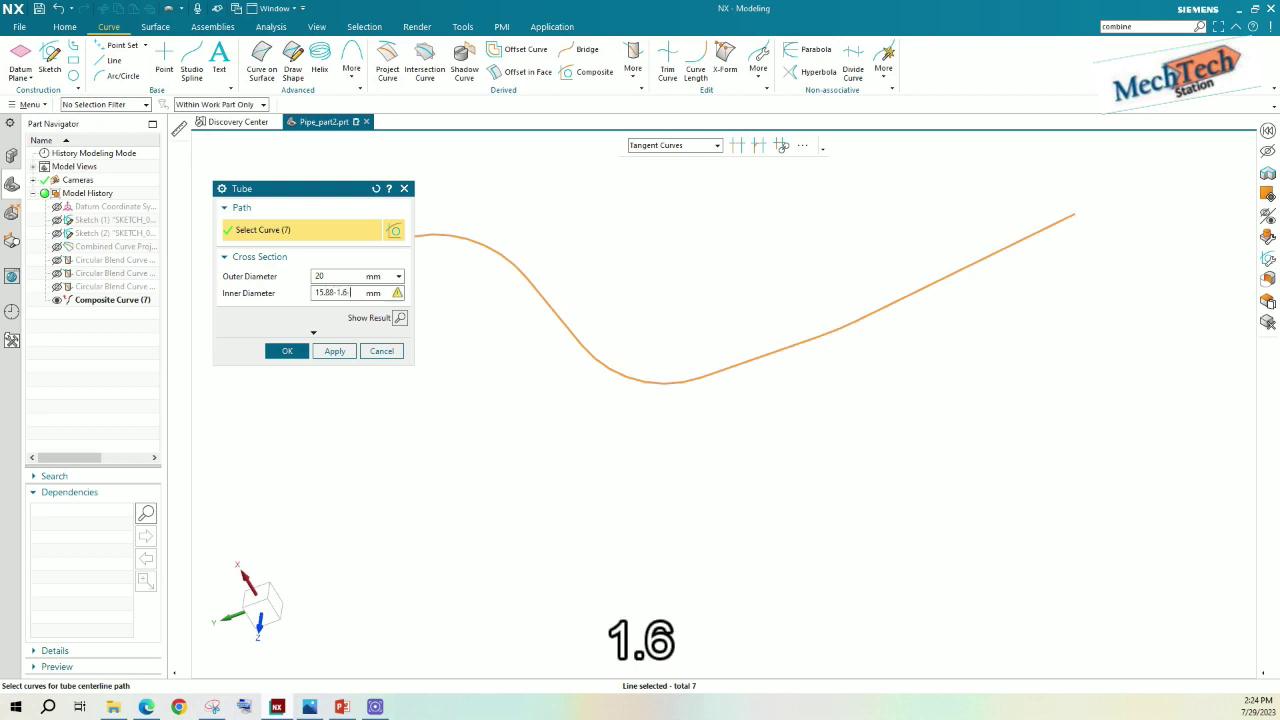
{"action": "type", "text": "4"}
{"action": "key", "text": "Return"}
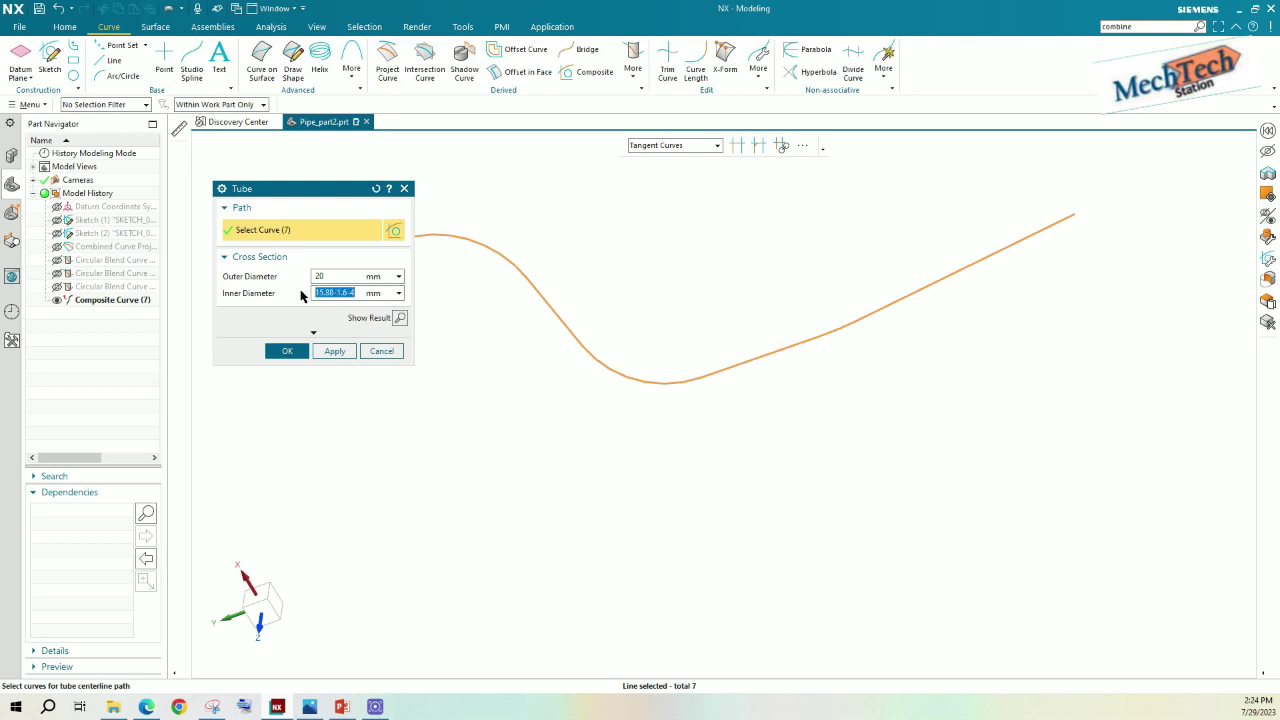
{"action": "type", "text": ".8"}
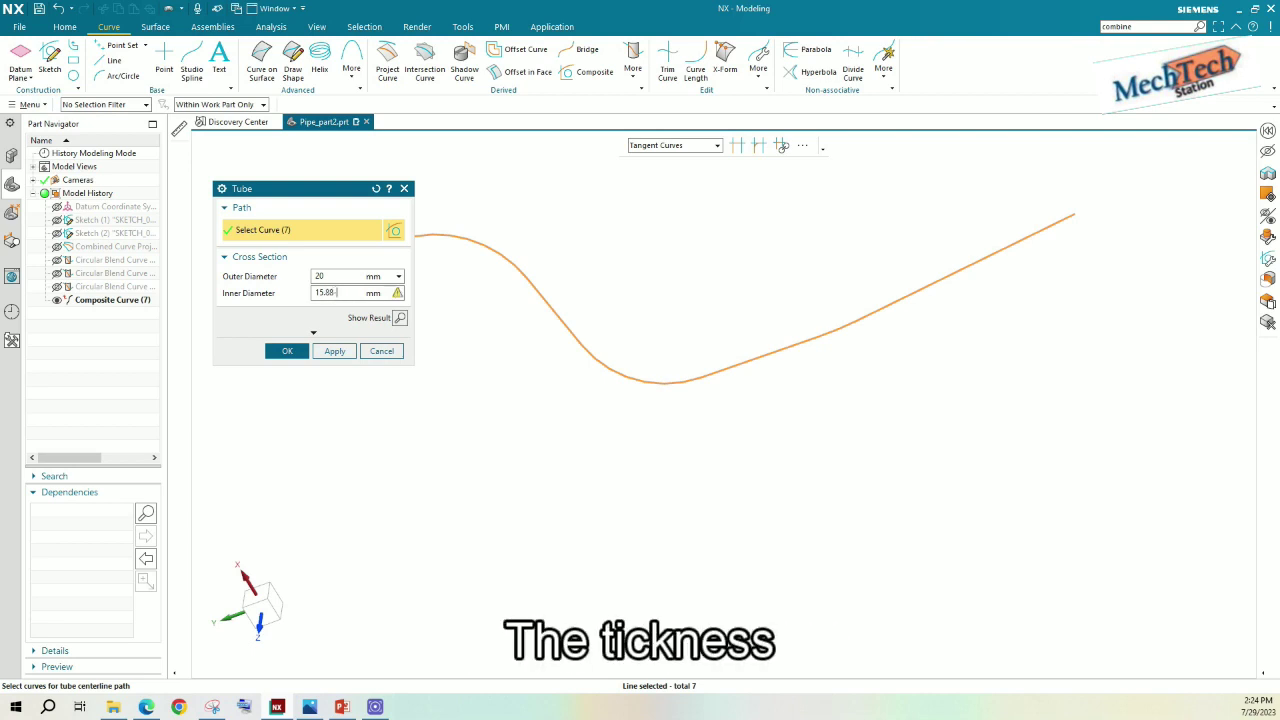
{"action": "type", "text": "3.2"}
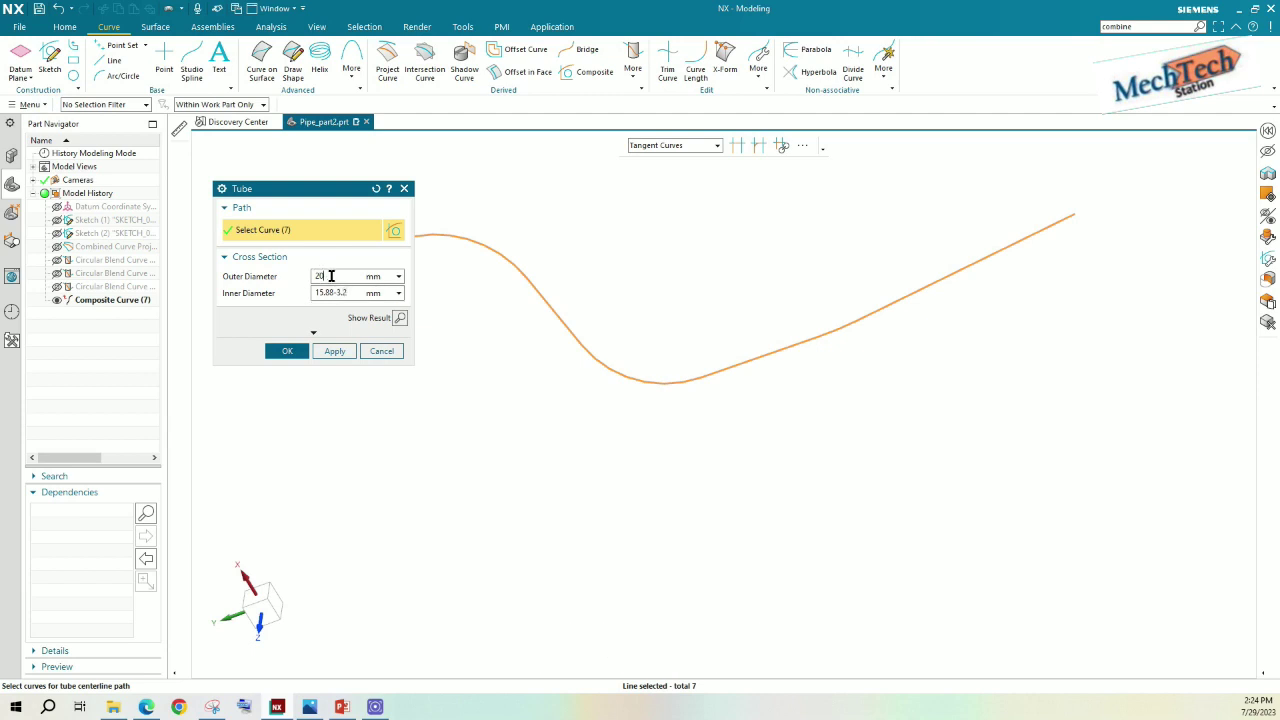
{"action": "type", "text": "15.88"}
{"action": "left_click", "coordinate": [300, 350]}
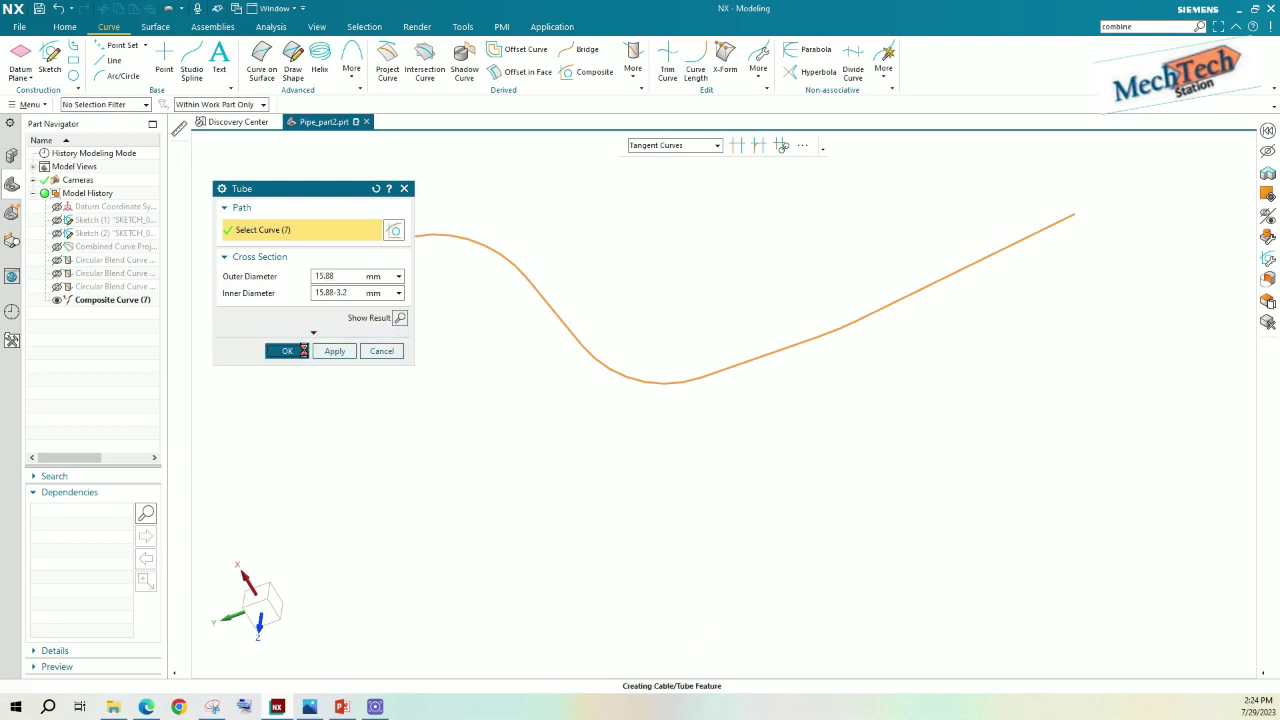
Zoom, orbit and fit the new Tube (8), then bring drawing.PNG back up.
{"action": "scroll", "coordinate": [643, 386], "scroll_direction": "up", "scroll_amount": 5}
{"action": "scroll", "coordinate": [634, 391], "scroll_direction": "down", "scroll_amount": 6}
{"action": "middle_click_drag", "start_coordinate": [731, 411], "coordinate": [666, 494]}
{"action": "scroll", "coordinate": [669, 491], "scroll_direction": "up", "scroll_amount": 3}
{"action": "scroll", "coordinate": [660, 483], "scroll_direction": "down", "scroll_amount": 5}
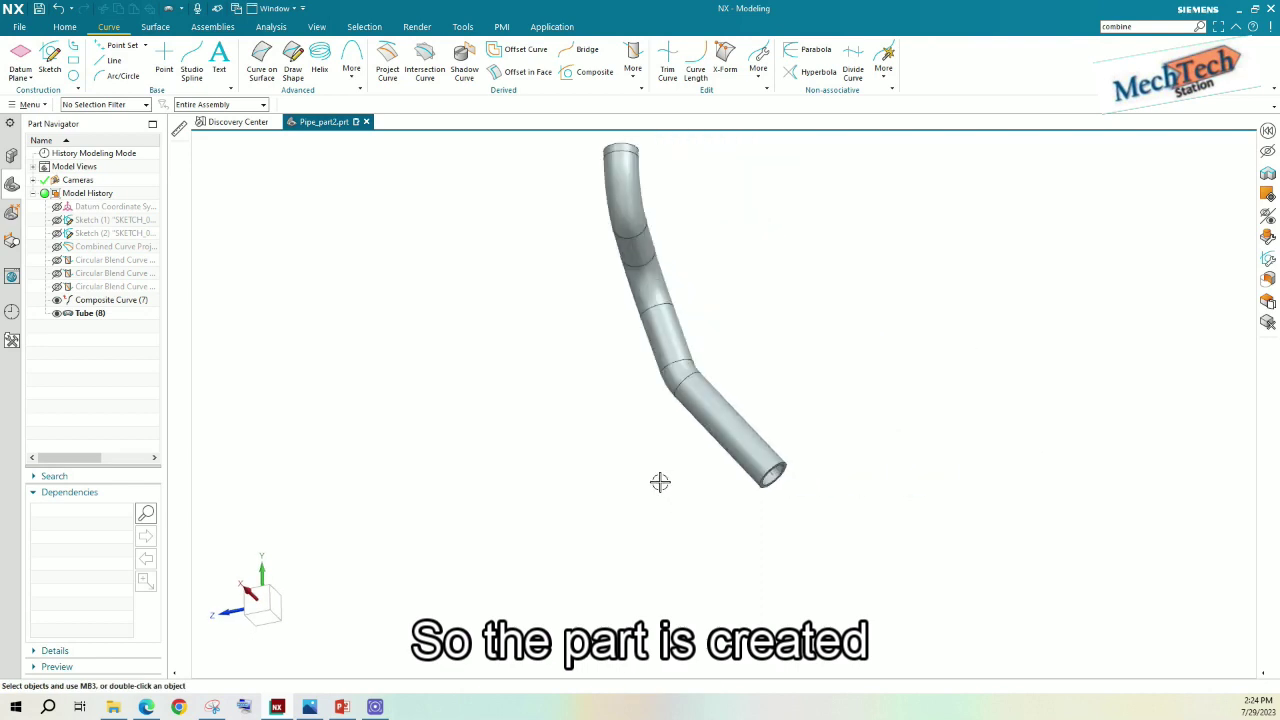
{"action": "middle_click_drag", "start_coordinate": [703, 365], "coordinate": [706, 414]}
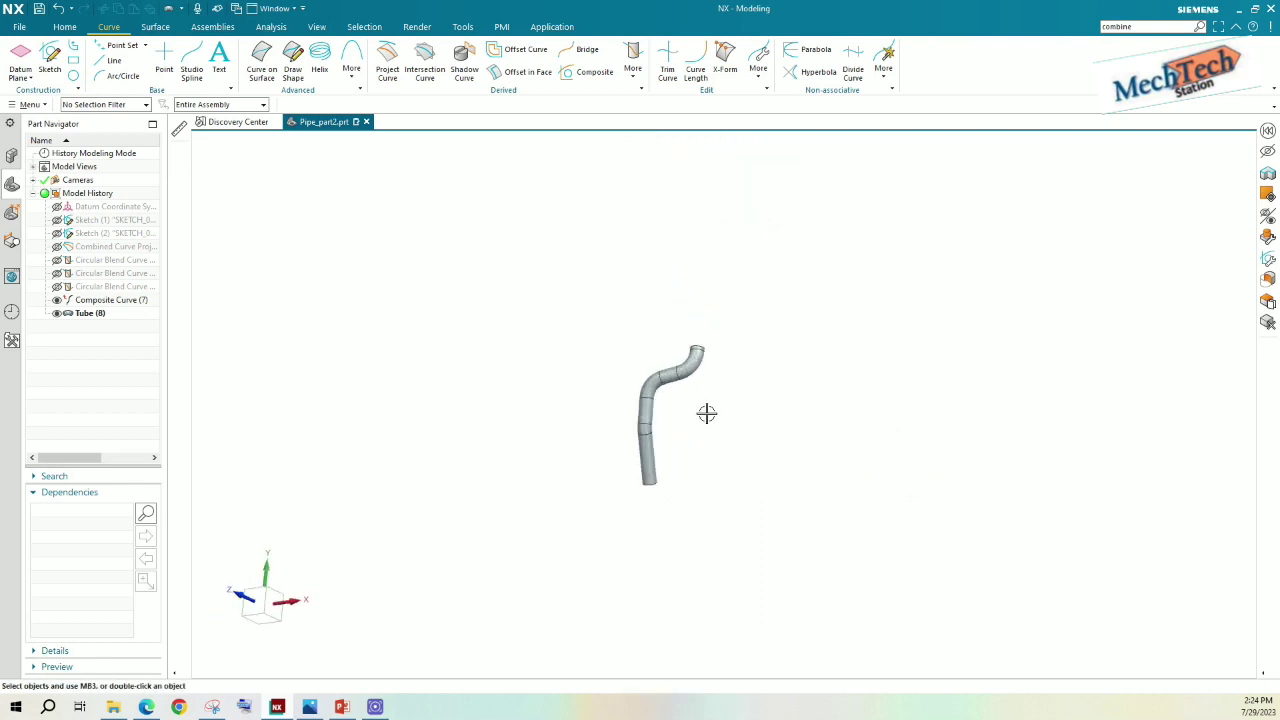
{"action": "right_click", "coordinate": [708, 414]}
{"action": "left_click", "coordinate": [736, 425]}
{"action": "middle_click_drag", "start_coordinate": [749, 420], "coordinate": [652, 438]}
{"action": "left_click", "coordinate": [309, 707]}
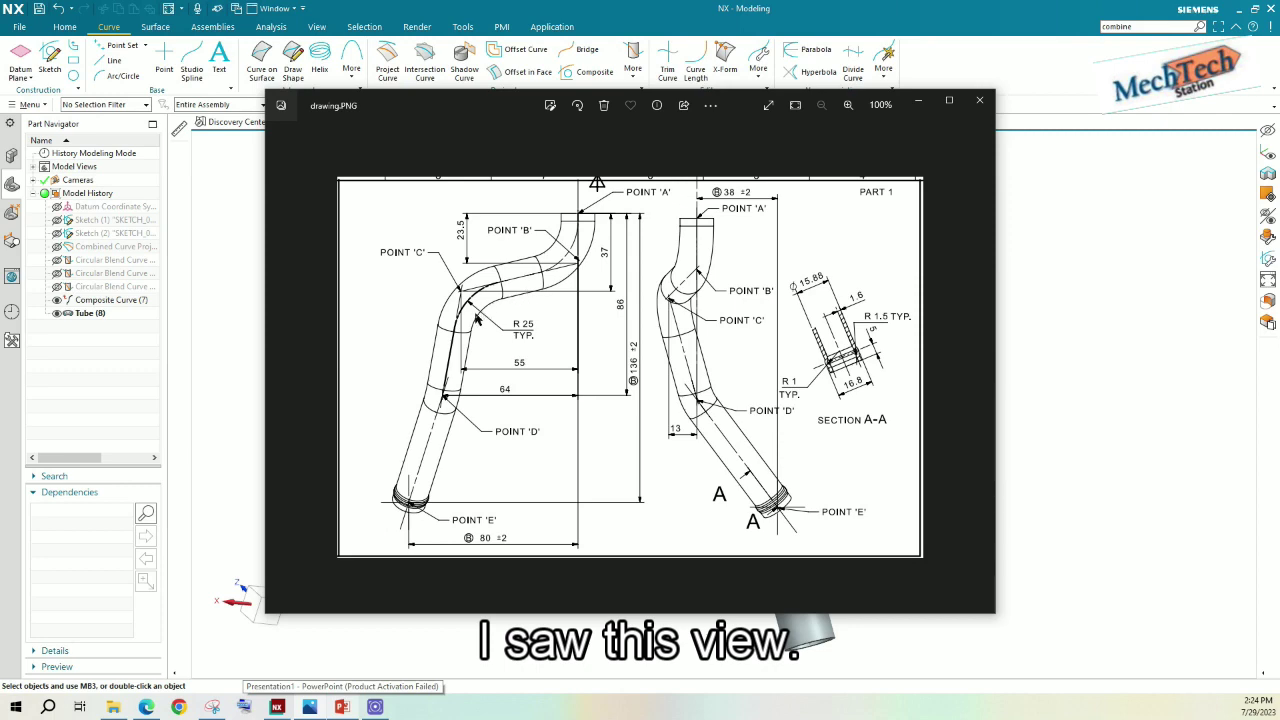
Move drawing.PNG aside and snap the tube to the Right view for comparison.
{"action": "mouse_move", "coordinate": [482, 104]}
{"action": "left_mouse_down"}
{"action": "mouse_move", "coordinate": [5, 255]}
{"action": "mouse_move", "coordinate": [126, 140]}
{"action": "left_mouse_up"}
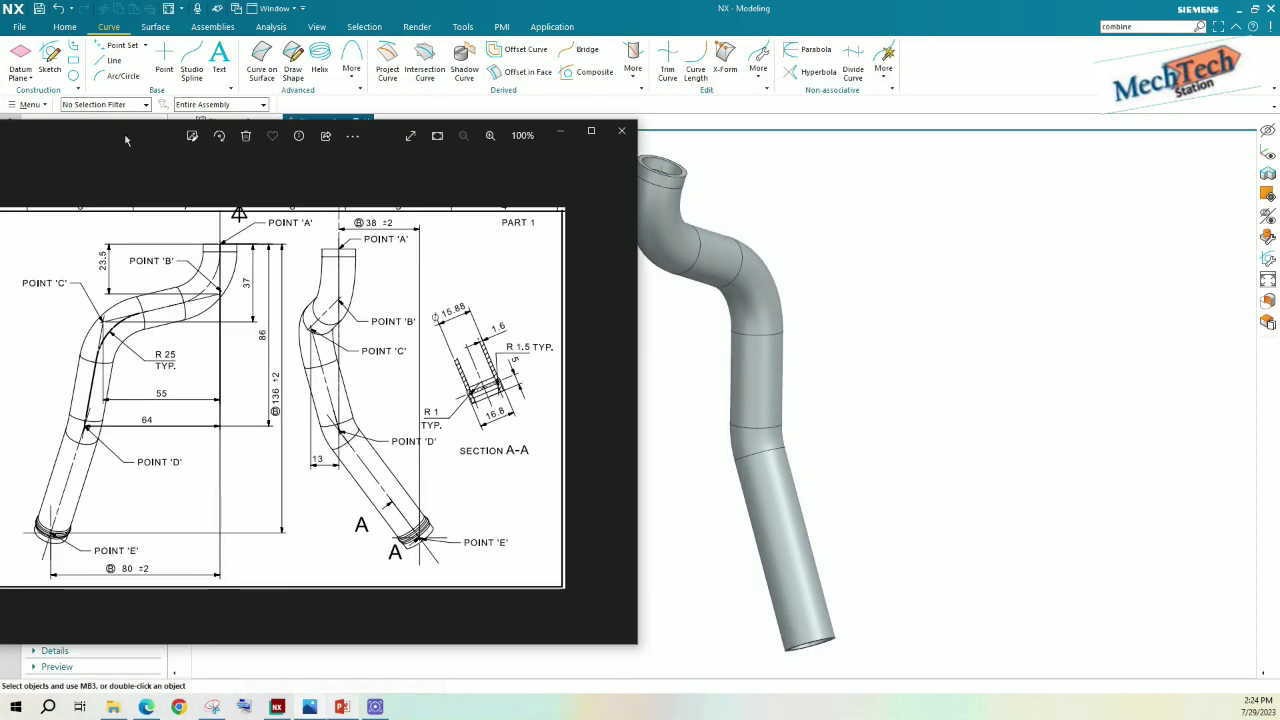
{"action": "middle_click_drag", "start_coordinate": [748, 330], "coordinate": [862, 316]}
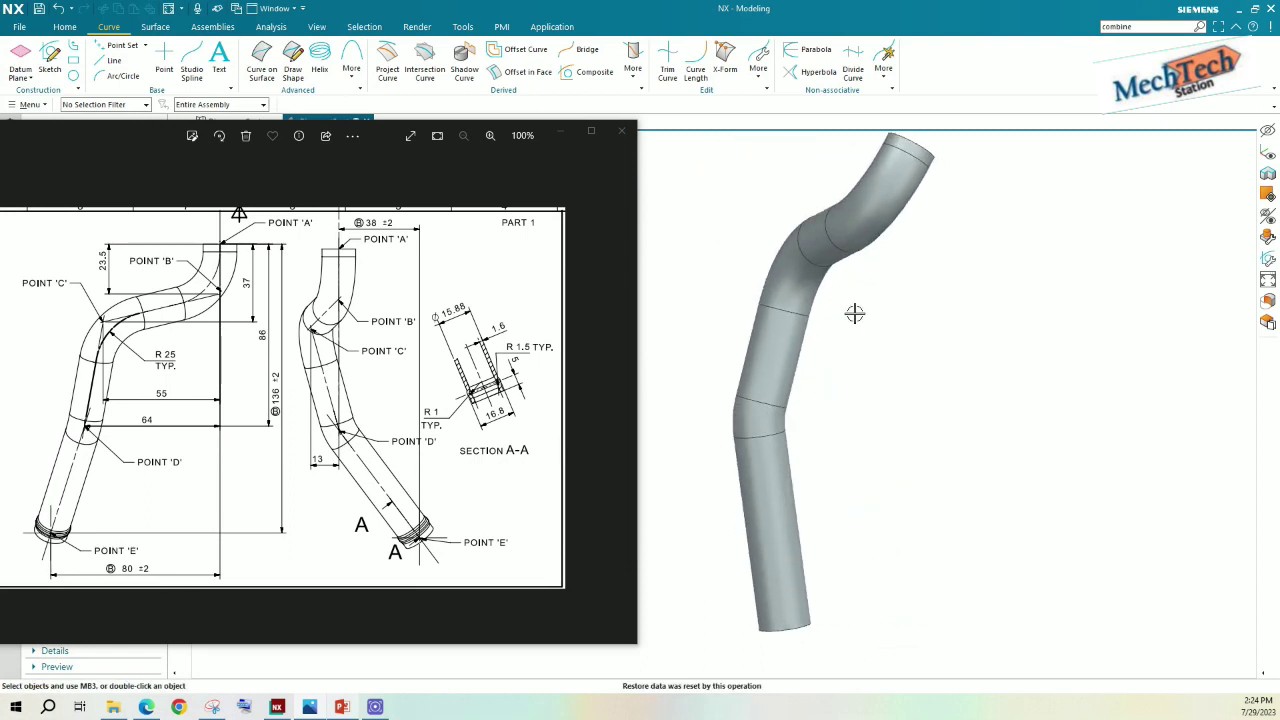
{"action": "left_click", "coordinate": [854, 313]}
{"action": "key", "text": "ctrl+alt+r"}
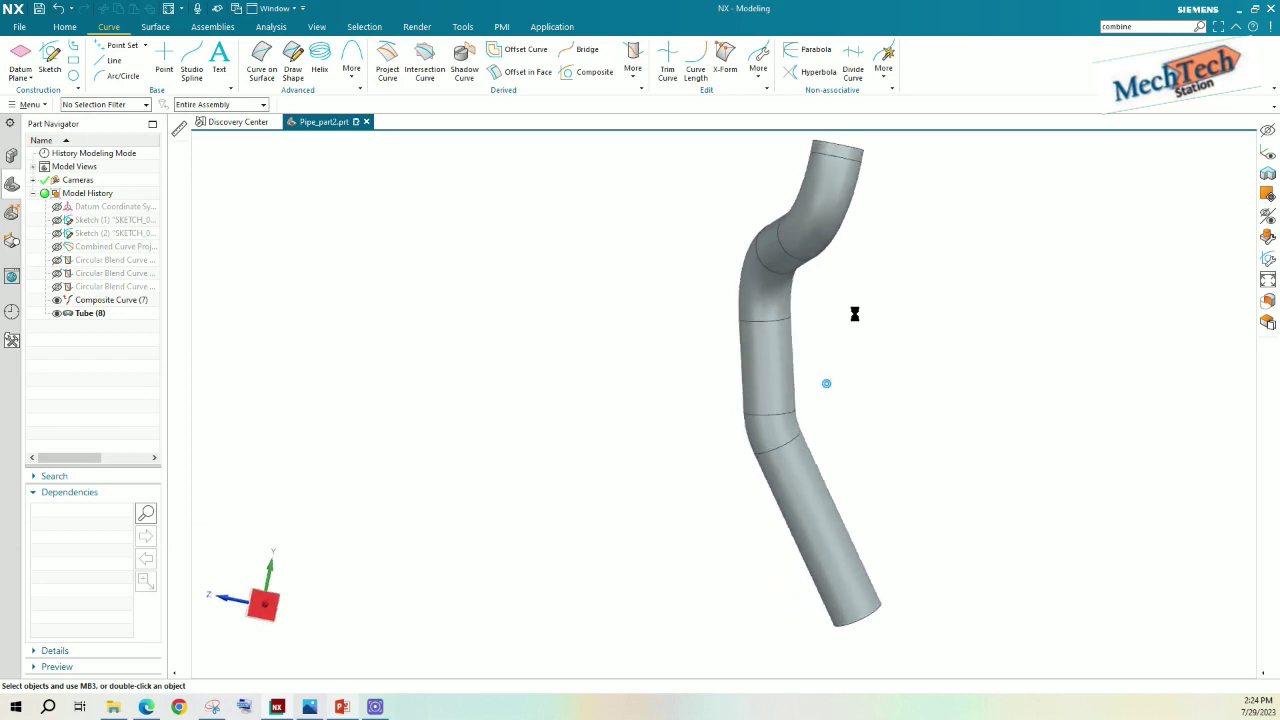
{"action": "left_click", "coordinate": [316, 707]}
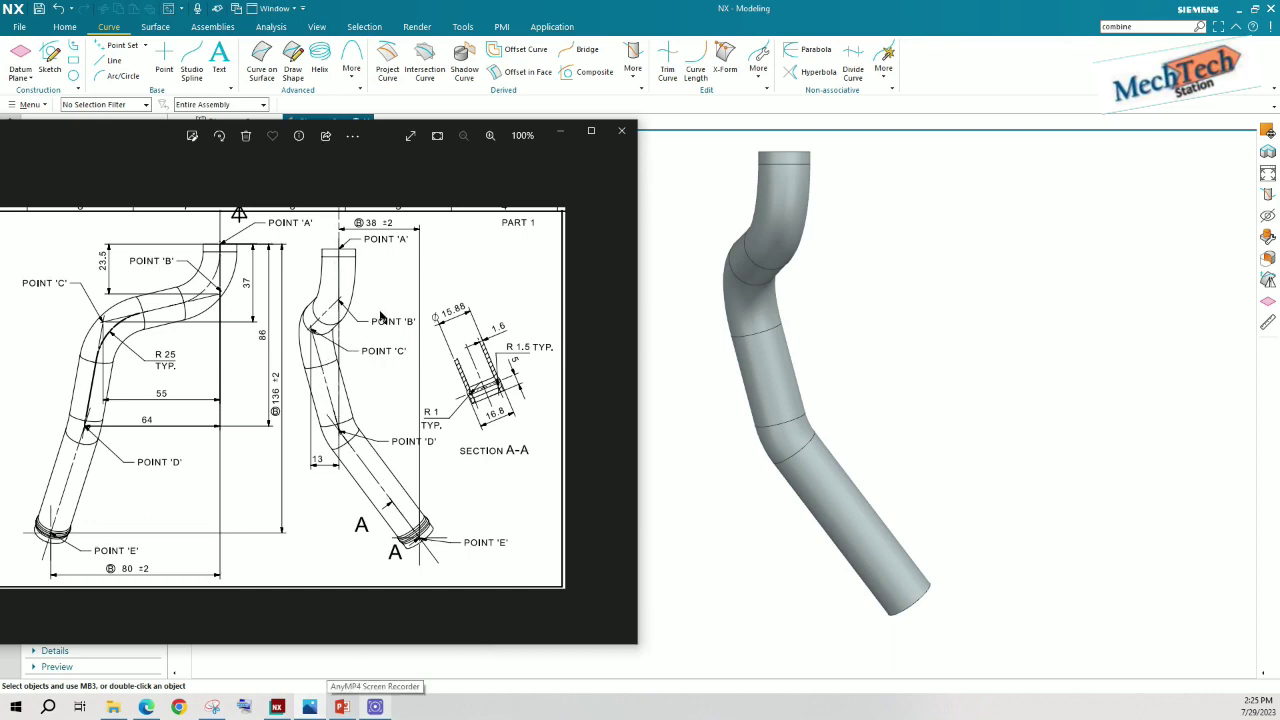
Orbit the tube beside the repositioned drawing, then minimize drawing.PNG to show the pipe alone.
{"action": "left_click_drag", "start_coordinate": [389, 137], "coordinate": [468, 111]}
{"action": "scroll", "coordinate": [855, 357], "scroll_direction": "up", "scroll_amount": 2}
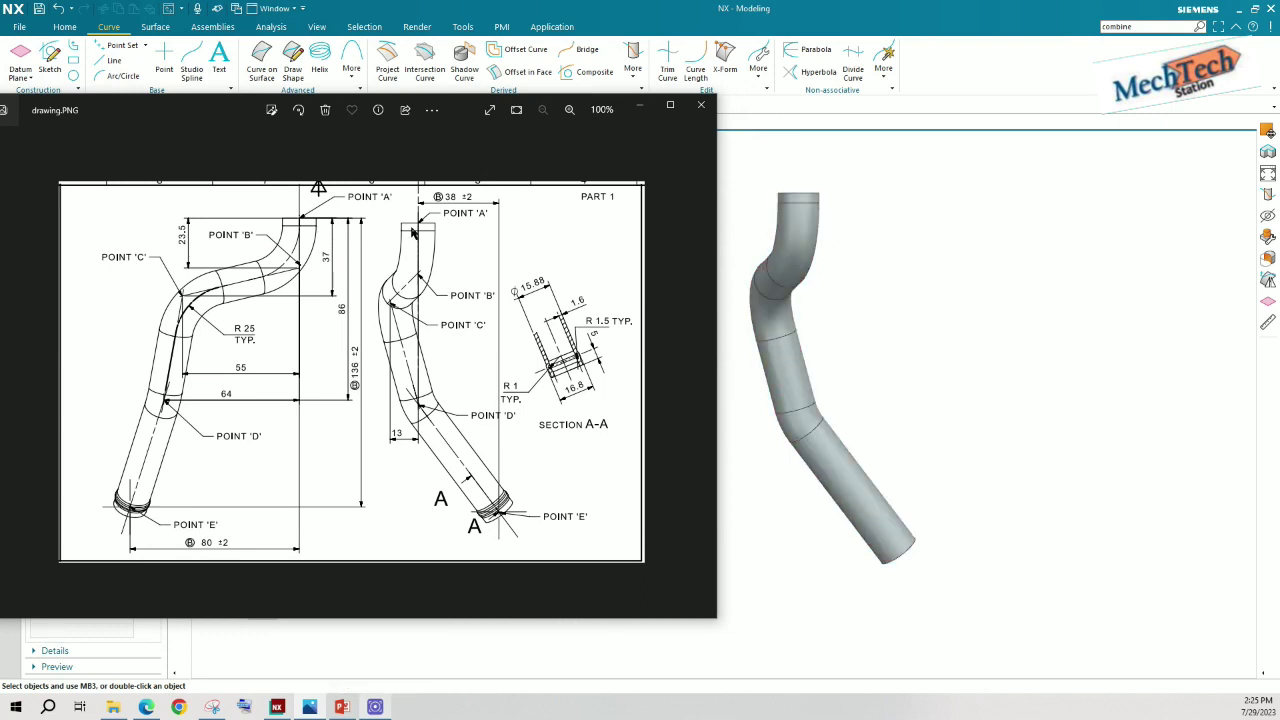
{"action": "mouse_move", "coordinate": [830, 377]}
{"action": "middle_mouse_down"}
{"action": "mouse_move", "coordinate": [820, 366]}
{"action": "mouse_move", "coordinate": [915, 200]}
{"action": "middle_mouse_up"}
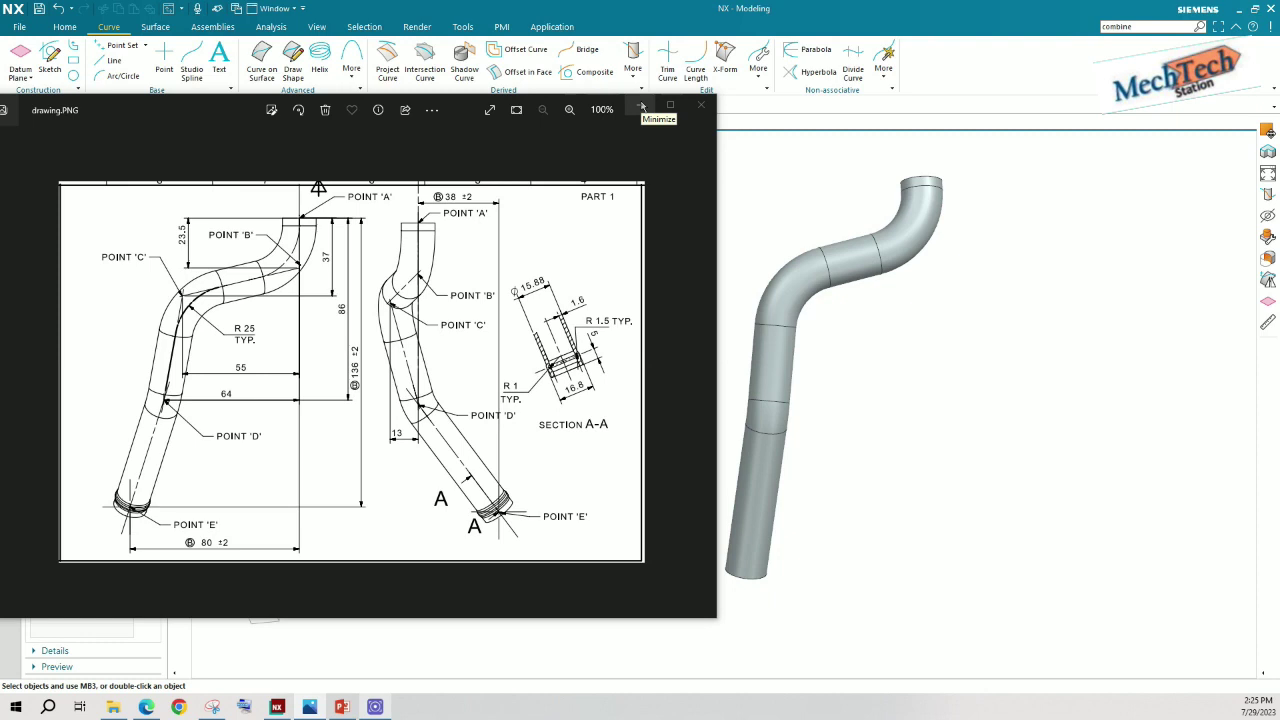
{"action": "mouse_move", "coordinate": [837, 374]}
{"action": "middle_mouse_down"}
{"action": "mouse_move", "coordinate": [826, 380]}
{"action": "mouse_move", "coordinate": [819, 348]}
{"action": "mouse_move", "coordinate": [914, 366]}
{"action": "mouse_move", "coordinate": [934, 349]}
{"action": "mouse_move", "coordinate": [937, 369]}
{"action": "mouse_move", "coordinate": [903, 337]}
{"action": "middle_mouse_up"}
{"action": "left_click_drag", "start_coordinate": [642, 112], "coordinate": [700, 114]}
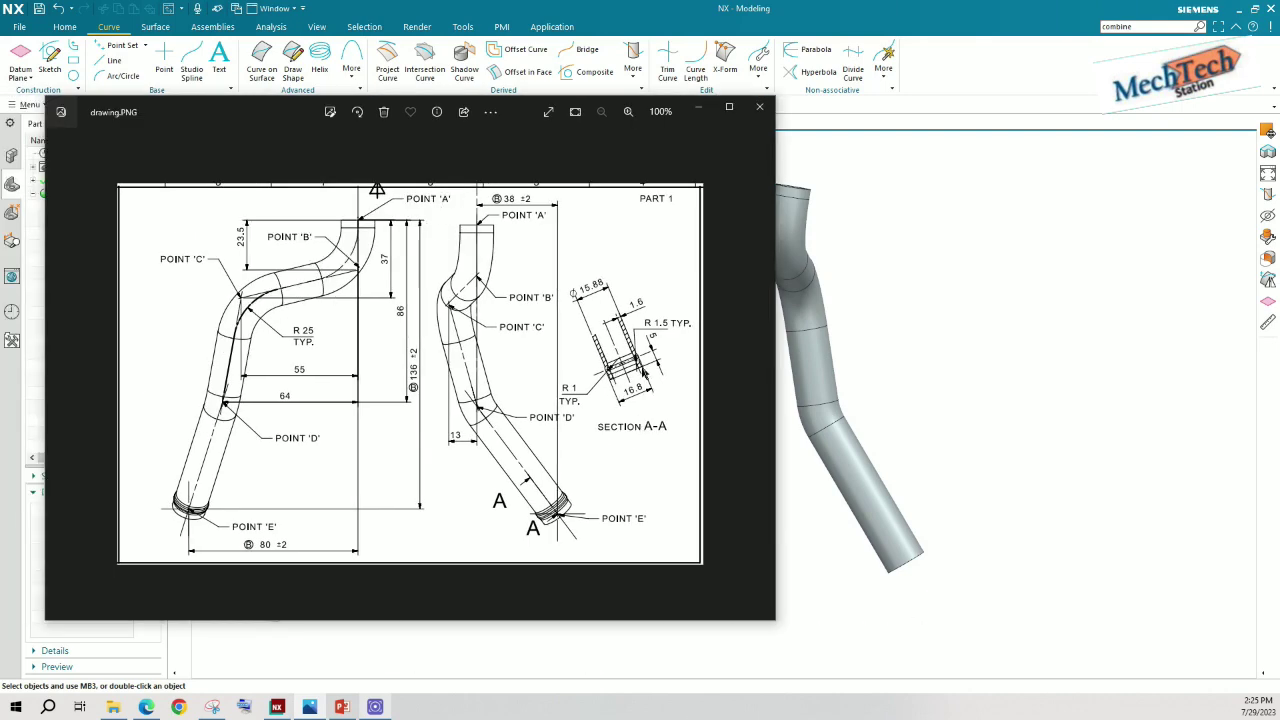
{"action": "left_click_drag", "start_coordinate": [200, 108], "coordinate": [183, 126]}
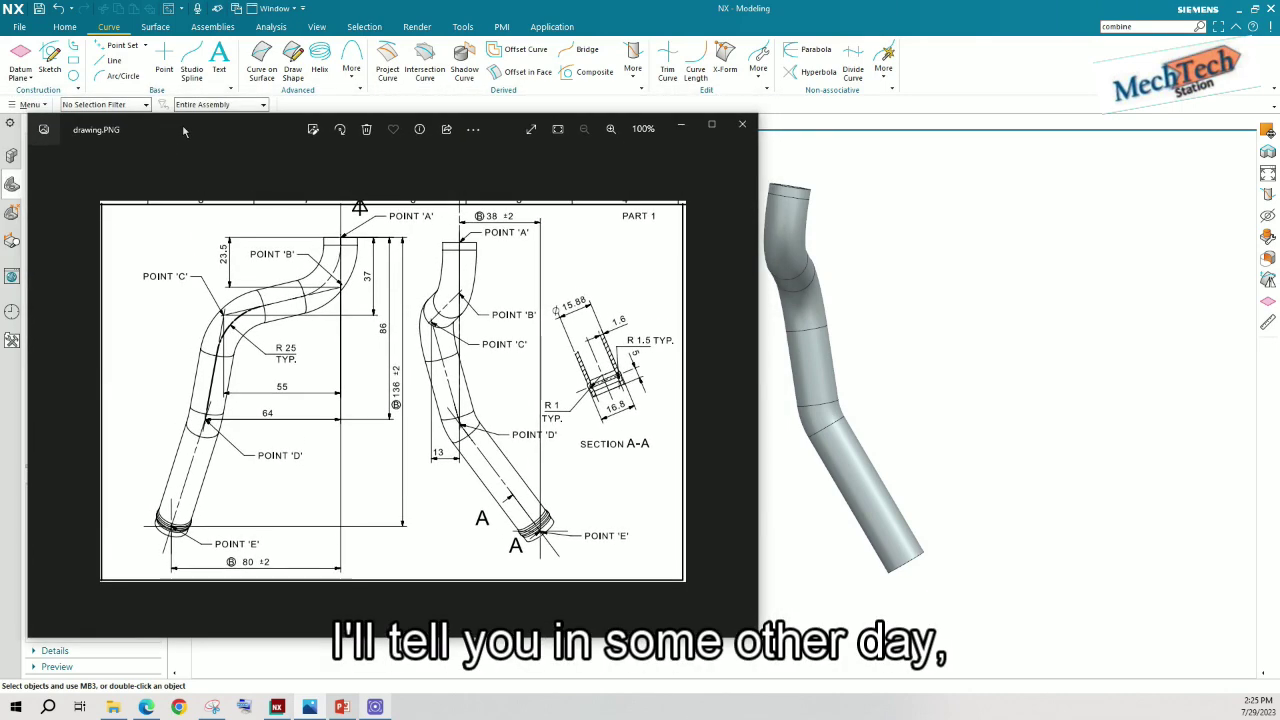
{"action": "left_click", "coordinate": [680, 128]}
{"action": "middle_click_drag", "start_coordinate": [755, 352], "coordinate": [651, 354]}
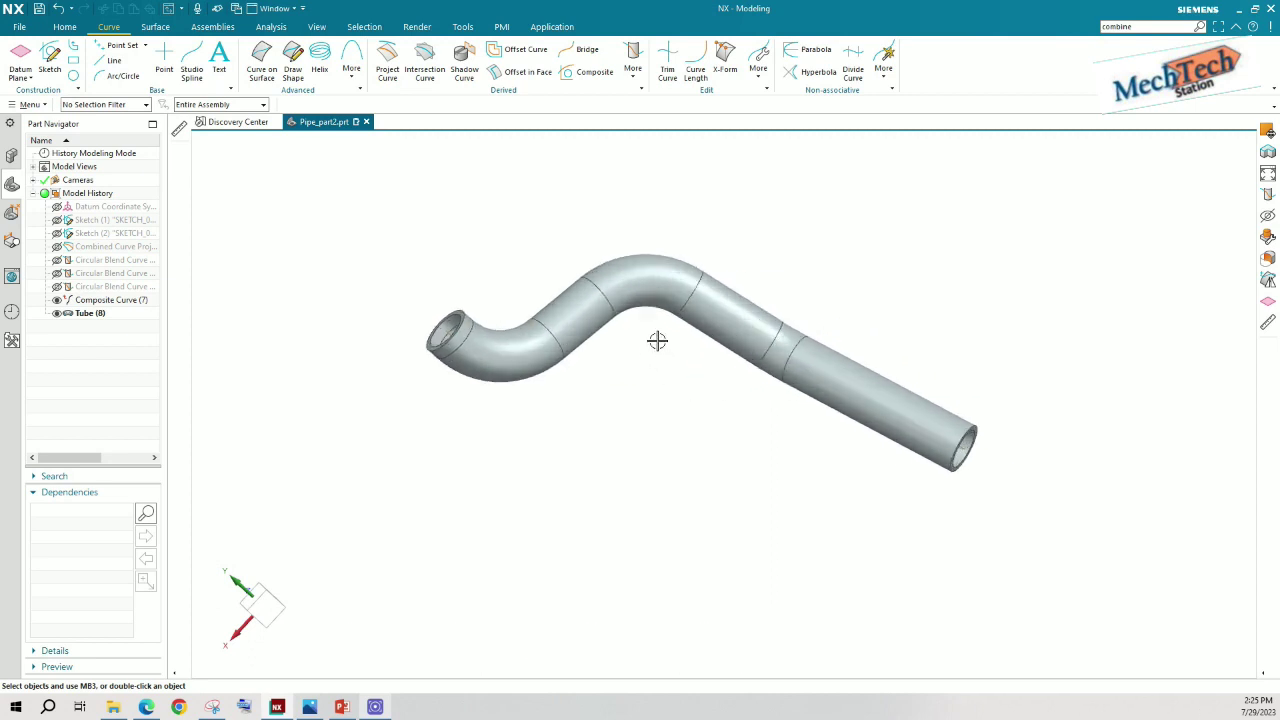